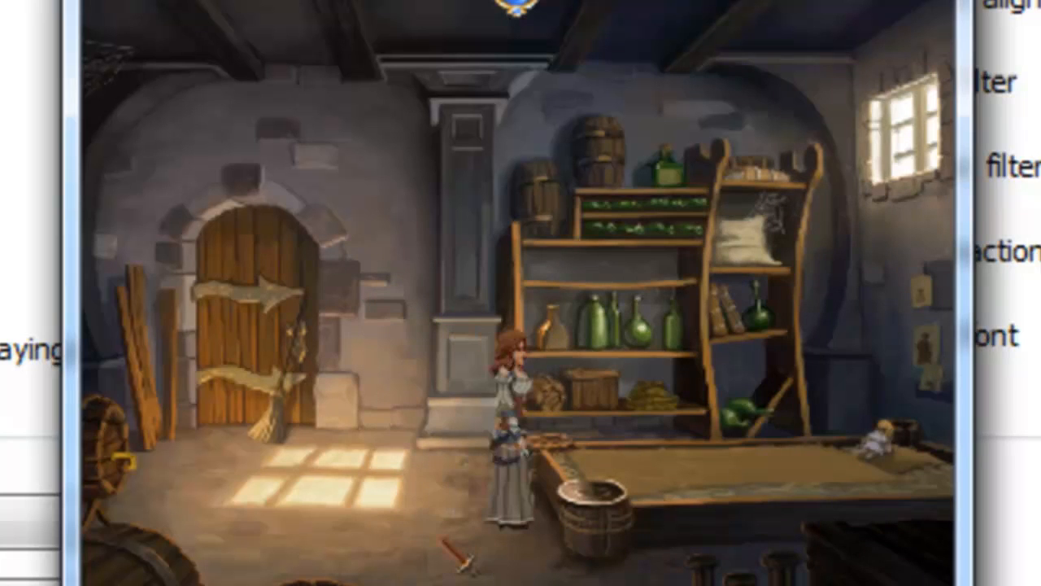
Walk the character through the cellar of the running demo game to the broom beside the door
left_click(441, 528)
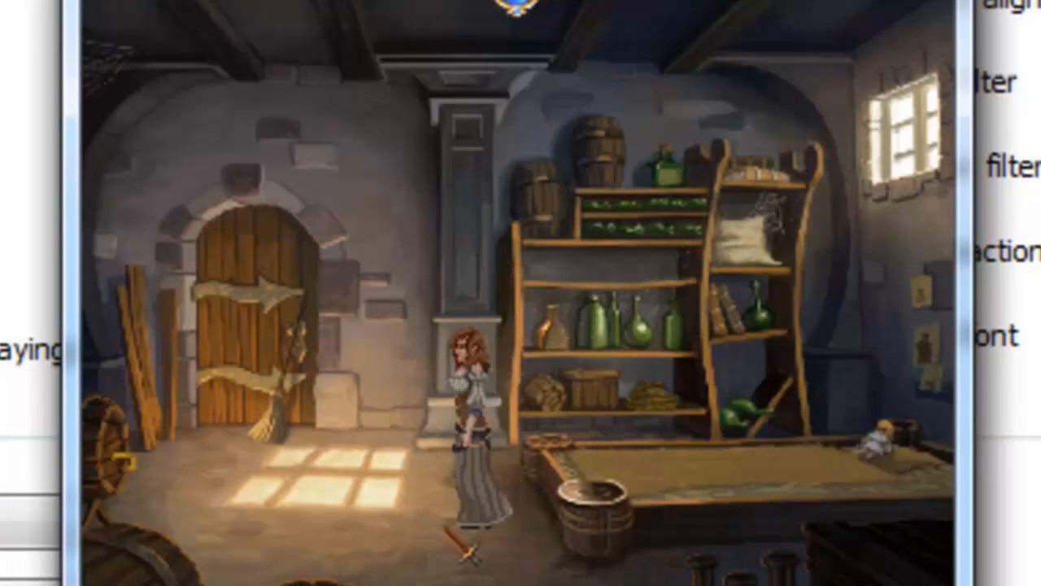
left_click(319, 480)
left_click(287, 409)
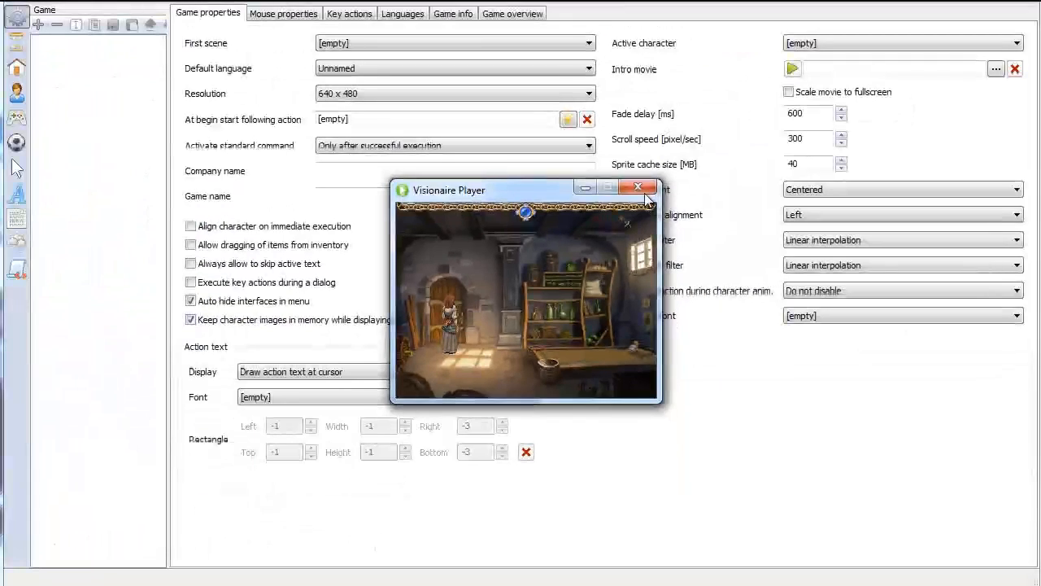
left_click(644, 194)
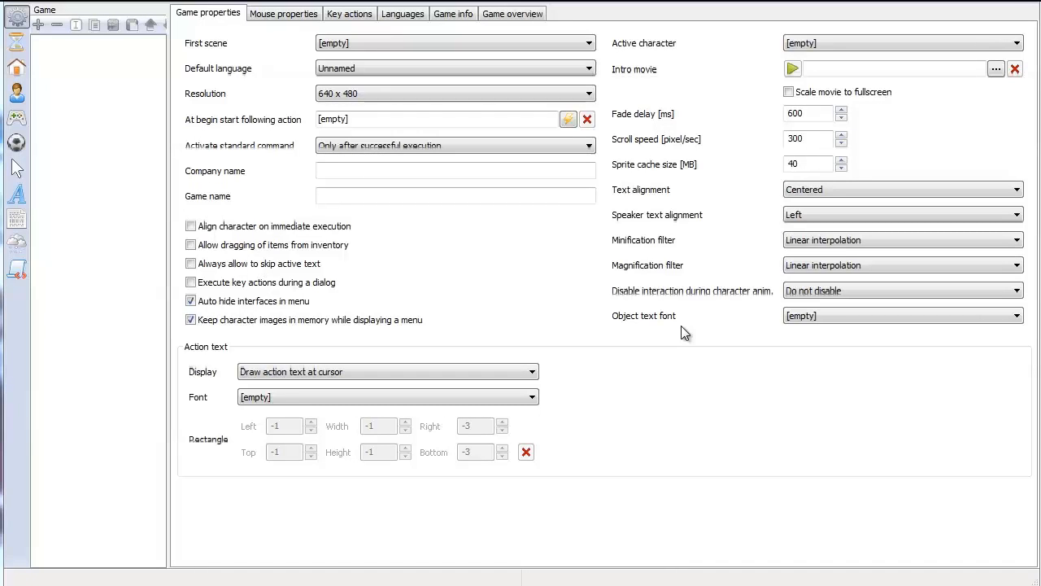
Look at the right-facing walk animation in the Normal outfit of the Mainguy character
left_click(17, 92)
left_click(57, 50)
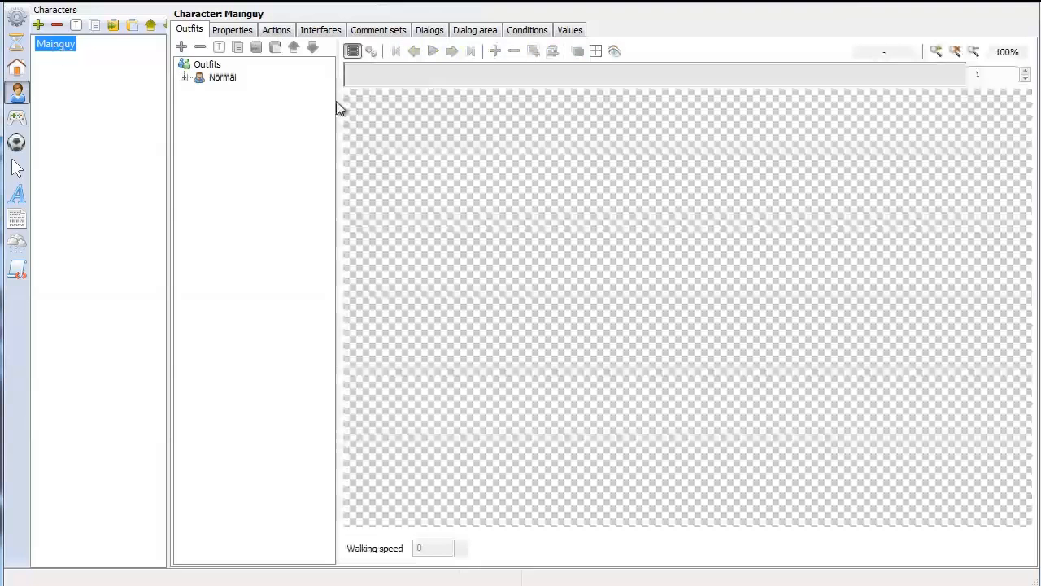
left_click(186, 77)
left_click(199, 91)
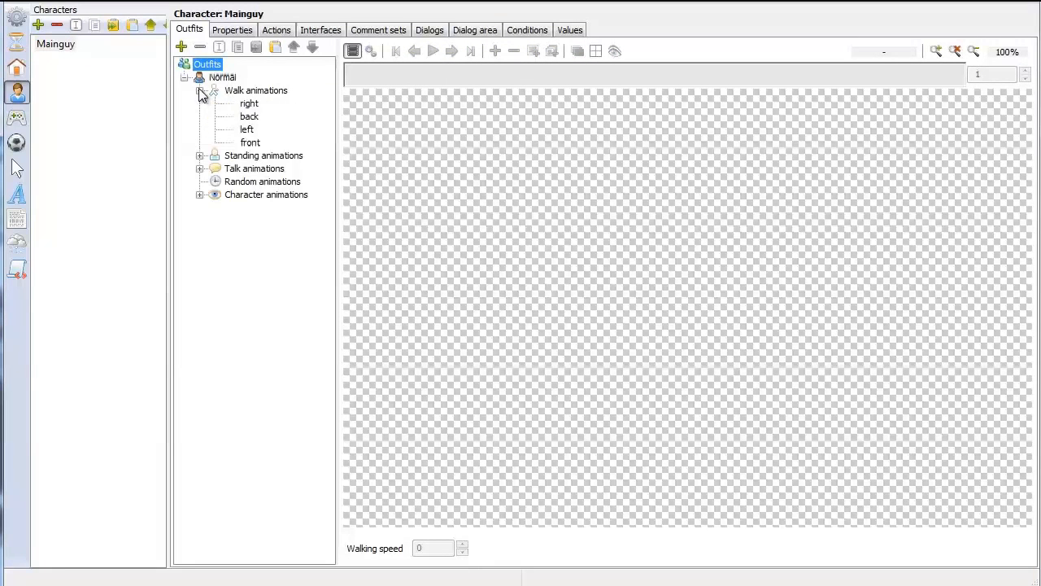
left_click(247, 104)
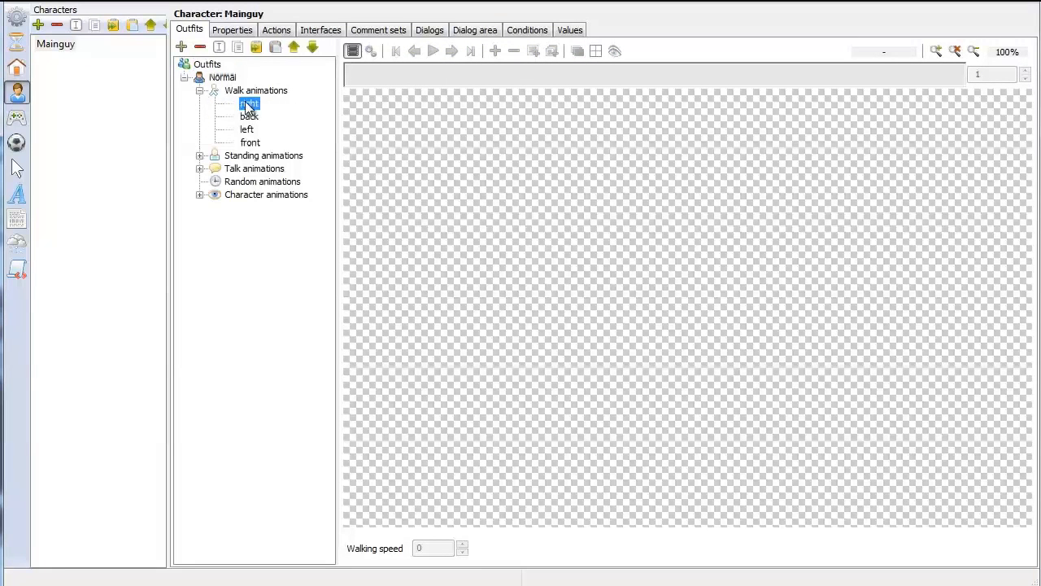
left_click(199, 90)
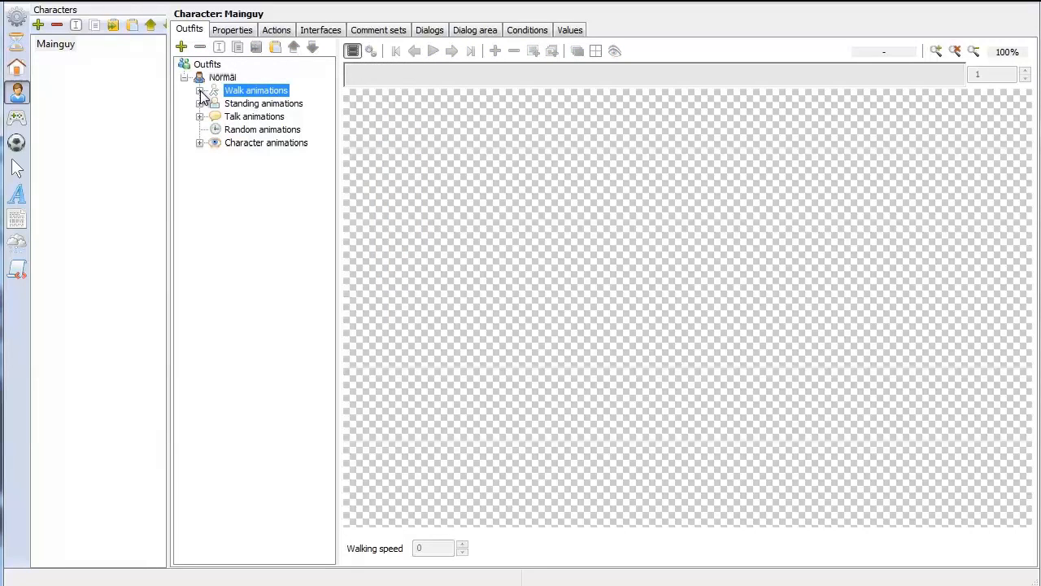
Create a new scene and name it Living Room
left_click(17, 69)
left_click(39, 25)
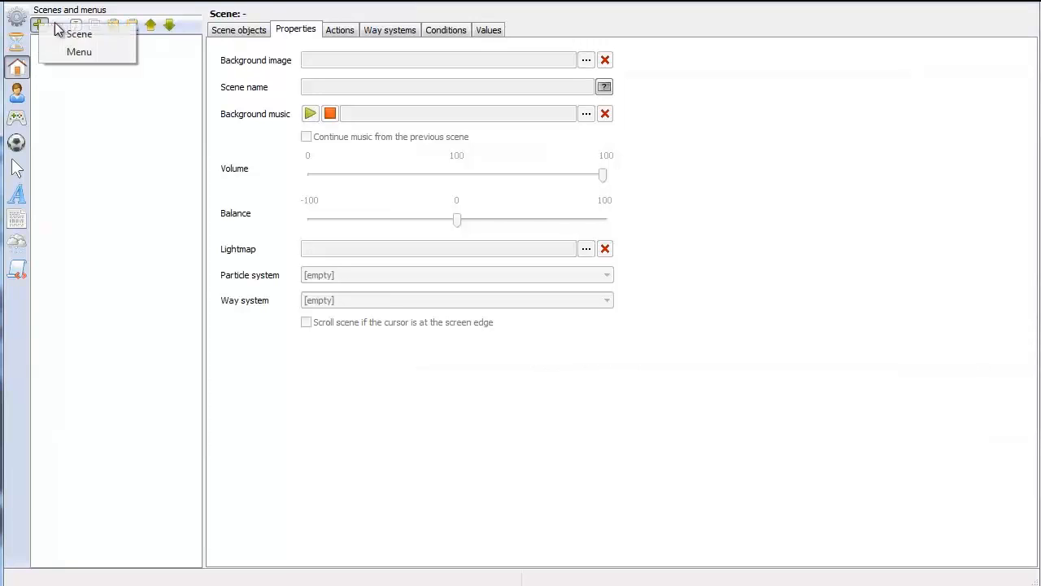
left_click(79, 34)
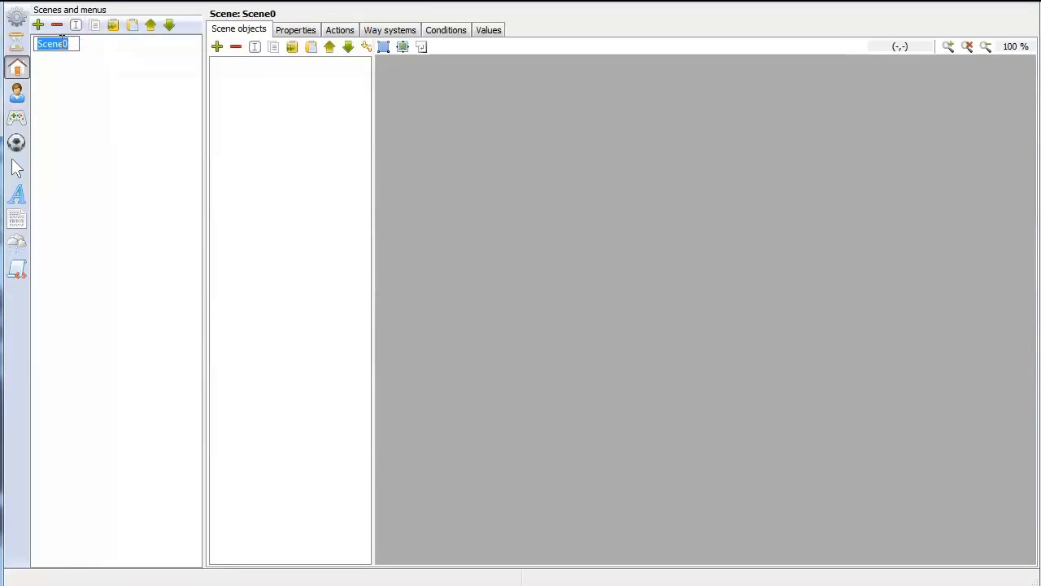
type("Living R")
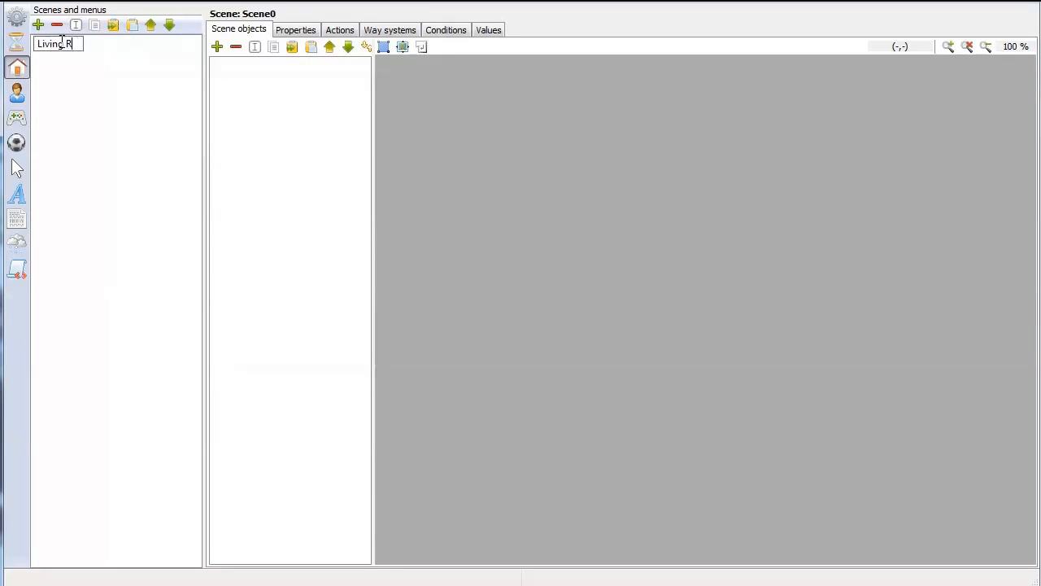
type("oom")
key("Return")
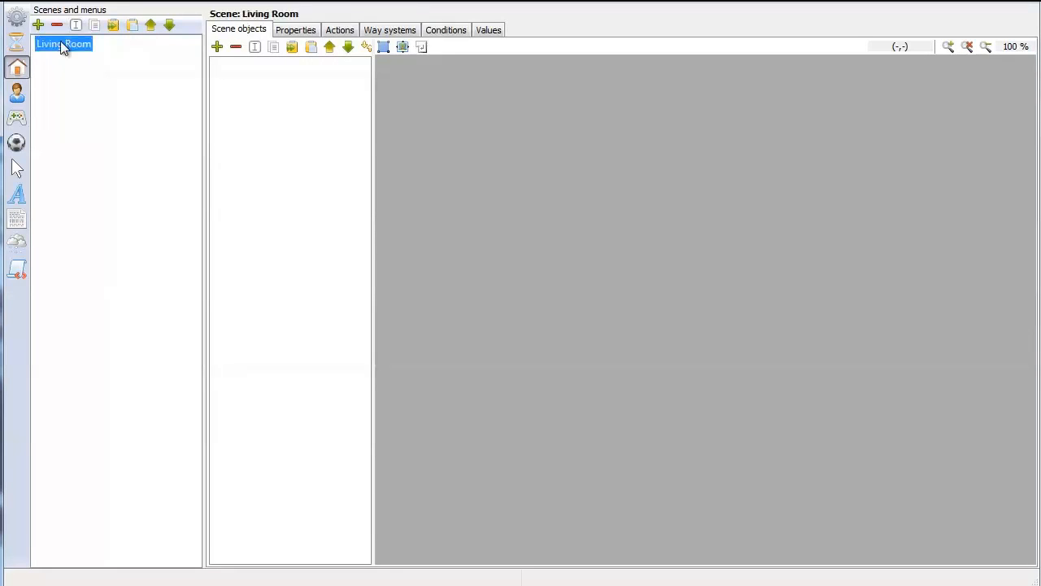
Browse for the Living Room scene's background image in the Tutorial project's graphics folder
left_click(289, 31)
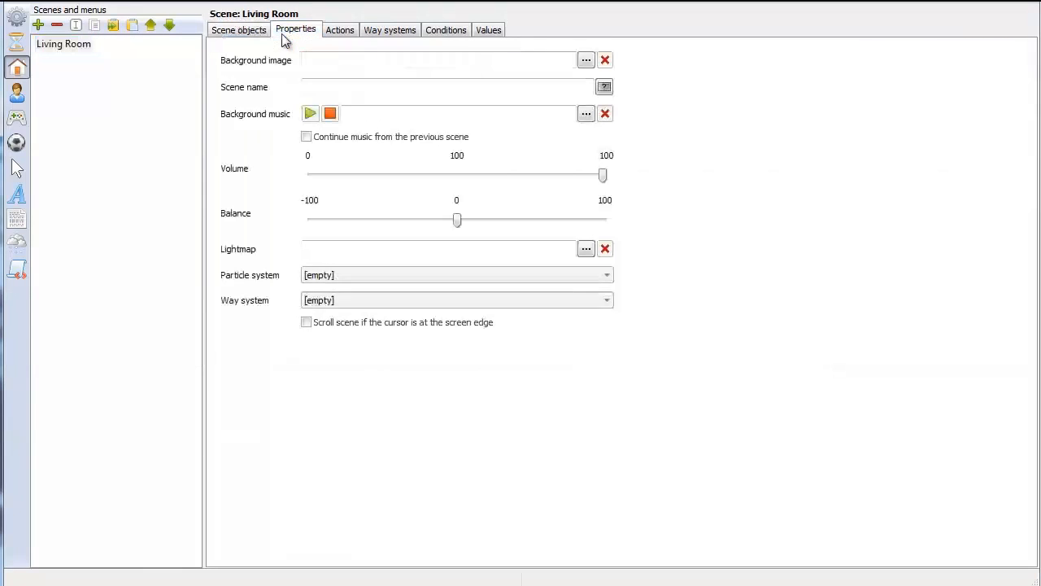
left_click(586, 61)
left_click(804, 475)
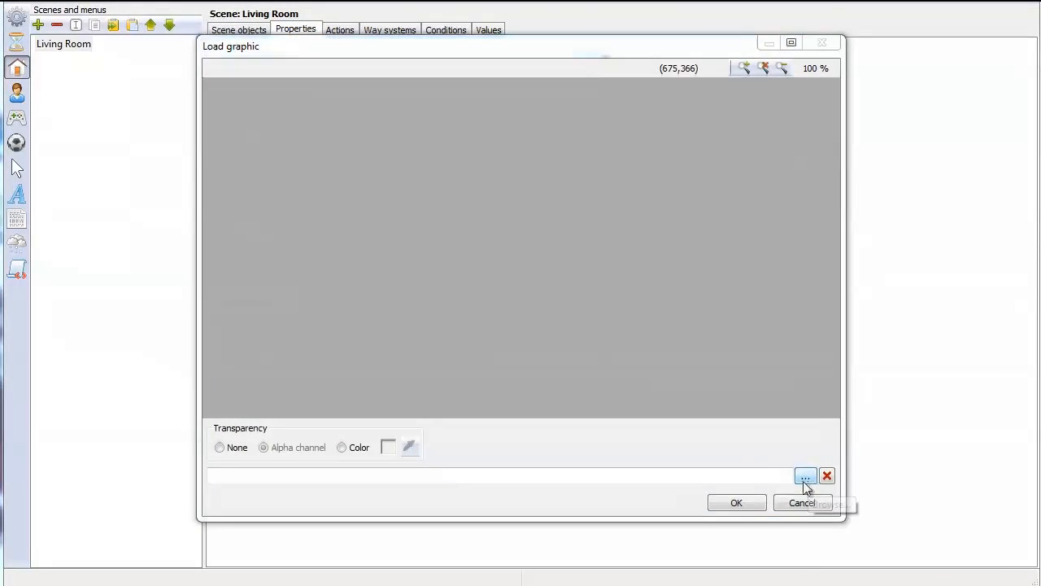
double_click(194, 103)
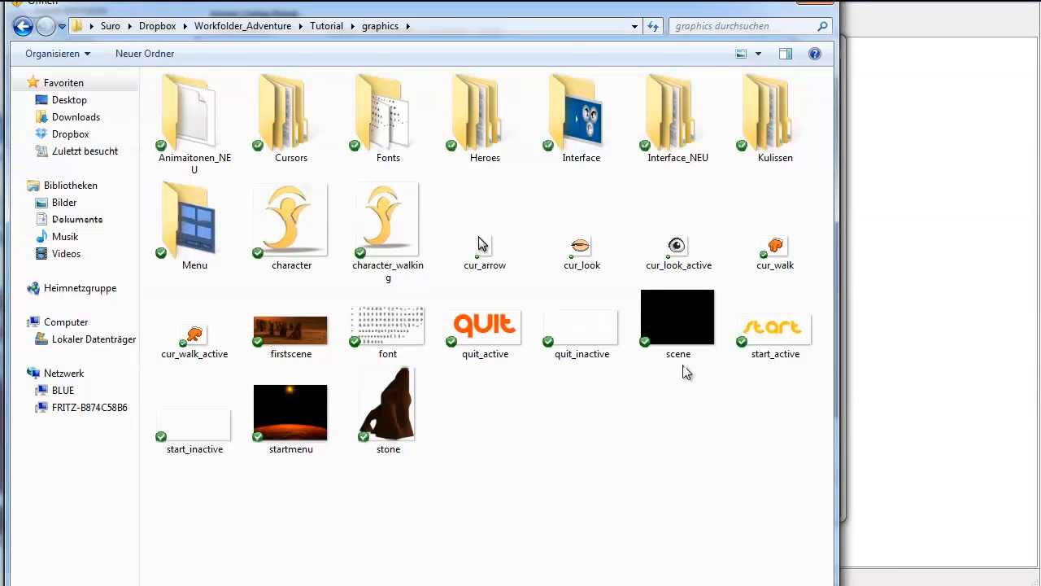
left_click(326, 27)
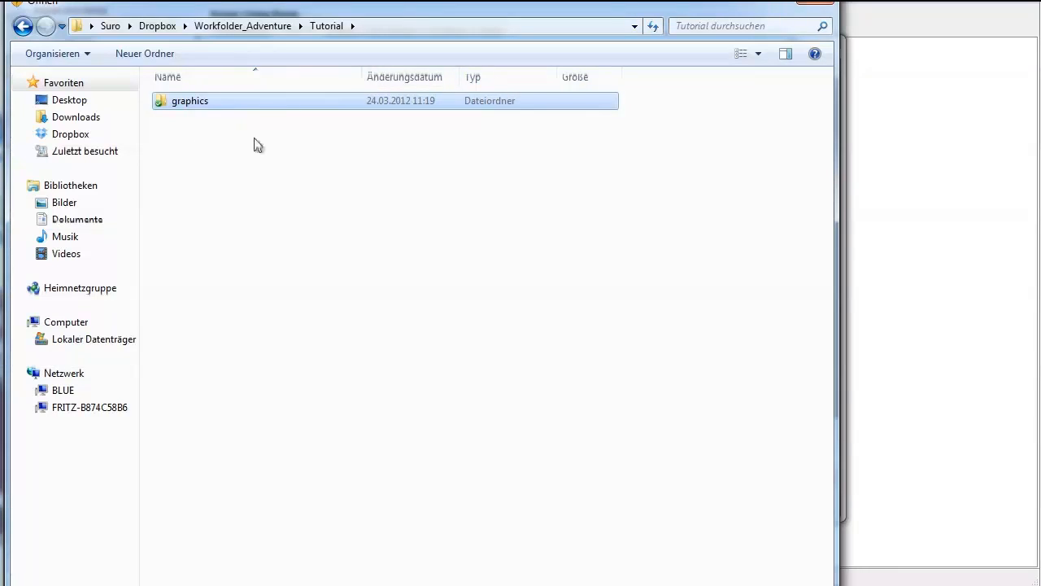
left_click(328, 30)
double_click(196, 100)
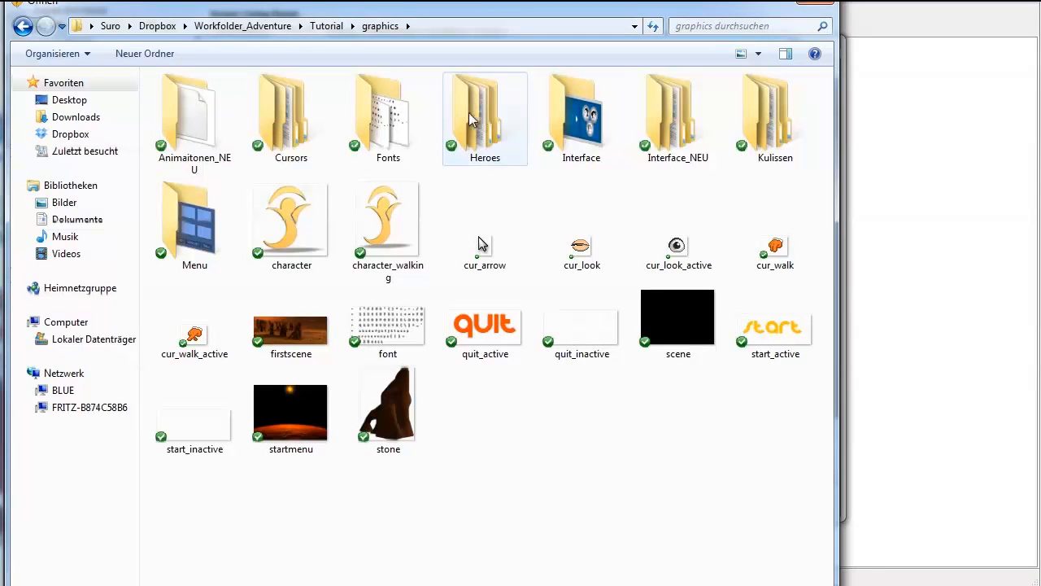
Set ROOM_Livingroom_01 from the Kulissen\Livingroom folder as the scene's background image, without transparency
double_click(769, 114)
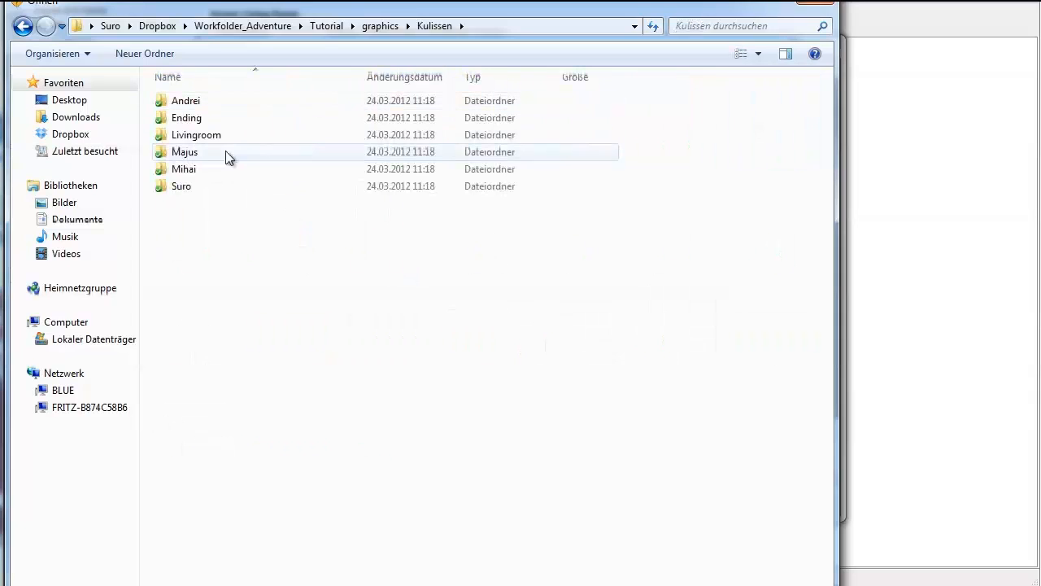
left_click(207, 139)
double_click(208, 139)
left_click(290, 124)
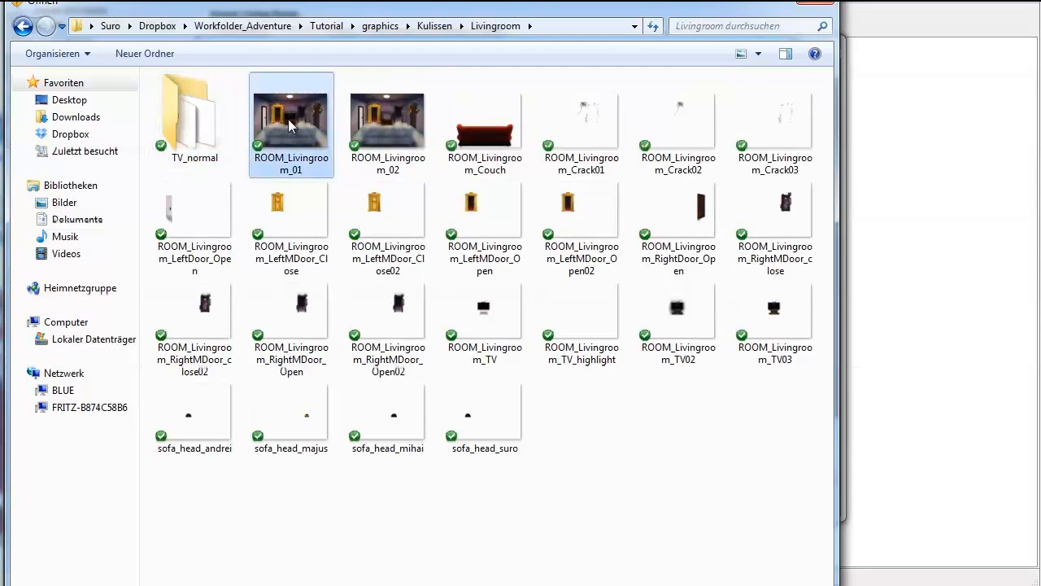
double_click(290, 124)
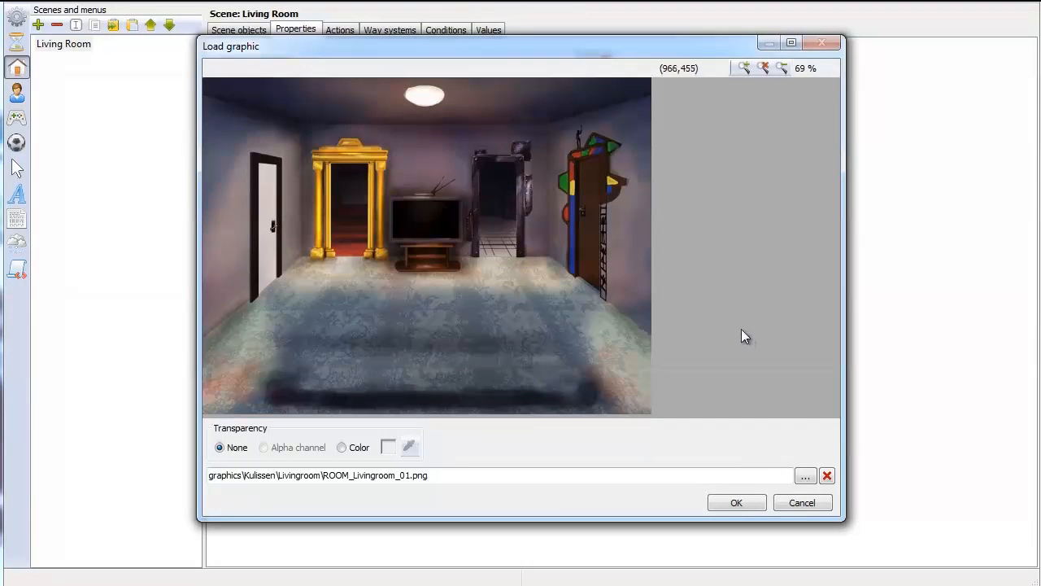
left_click(749, 505)
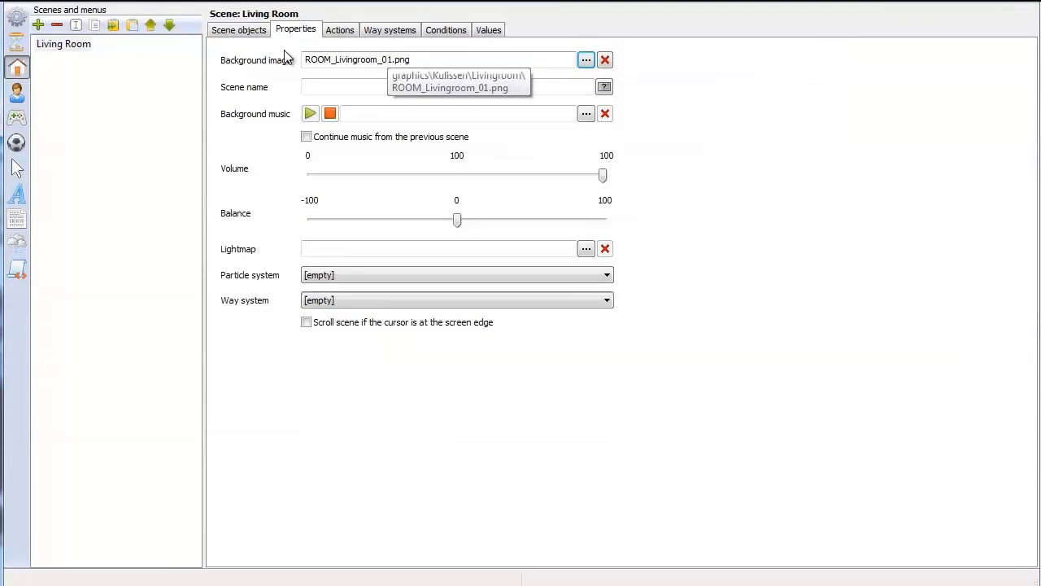
Check the background in the scene view and add a new way system to the Living Room scene
left_click(240, 30)
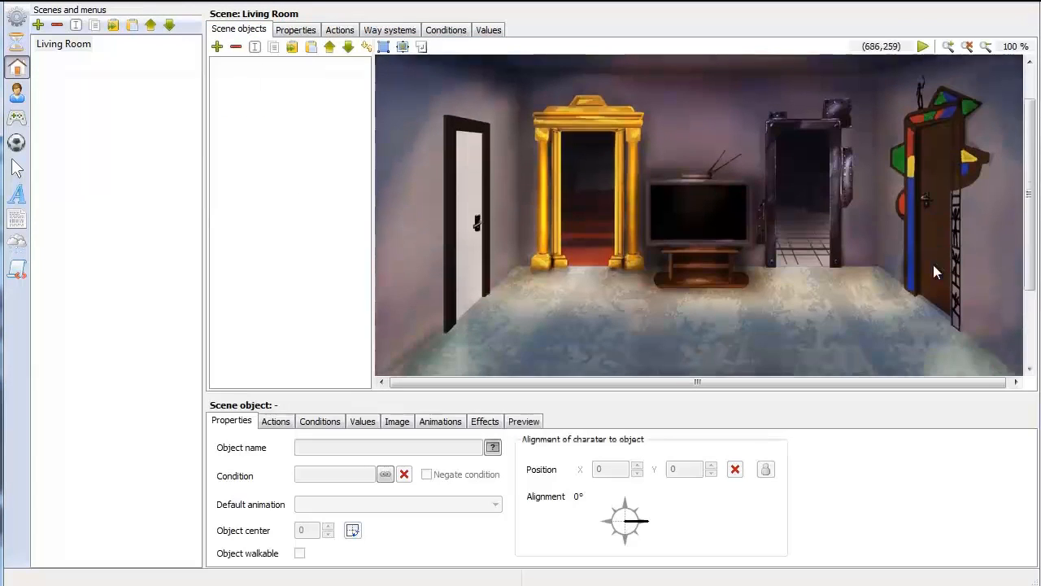
scroll(933, 264, "down", 5)
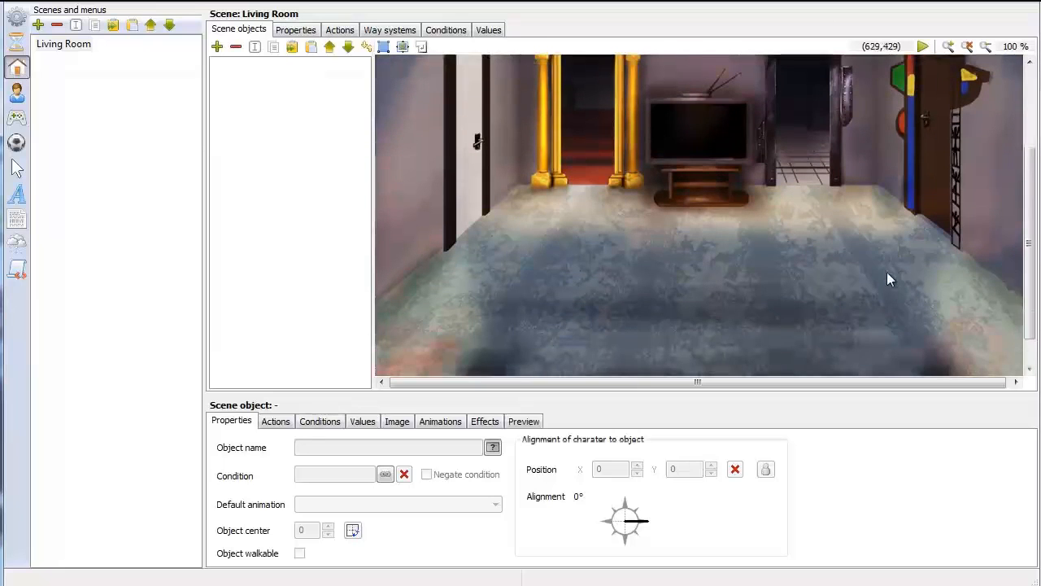
left_click(393, 34)
left_click(258, 66)
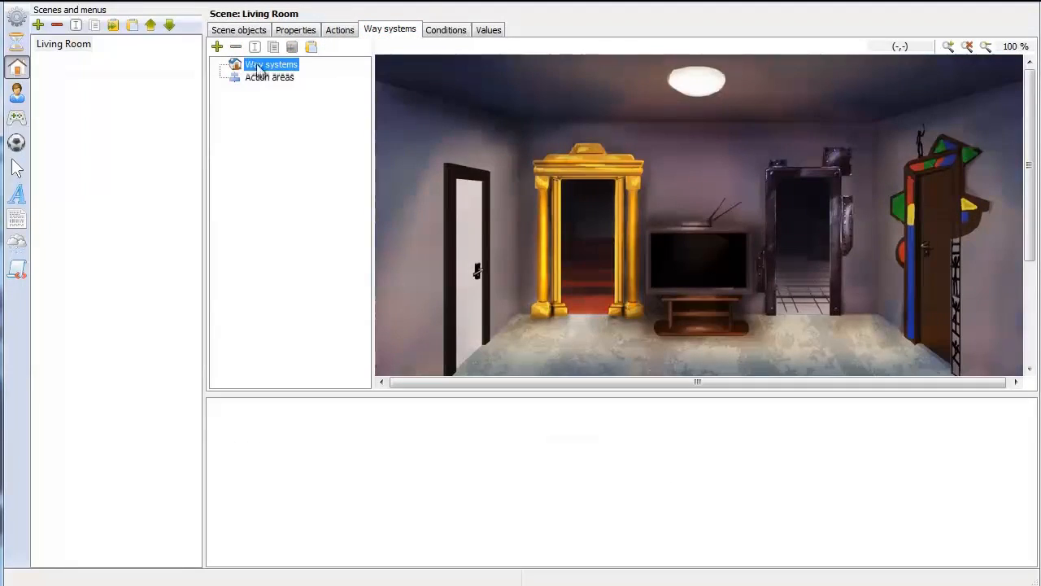
left_click(218, 46)
left_click(219, 64)
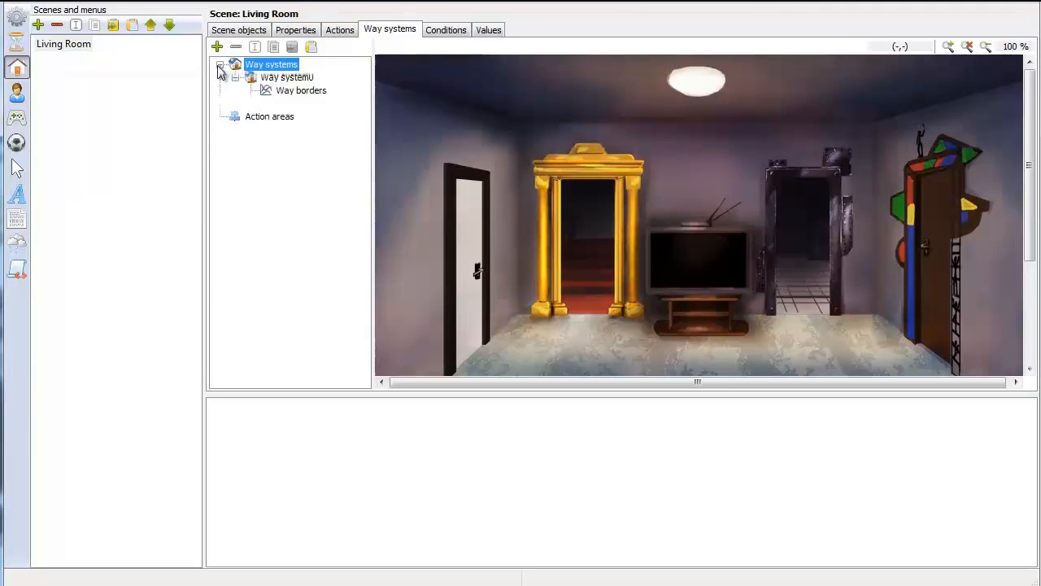
Rename the new way system as Normal
left_click(276, 78)
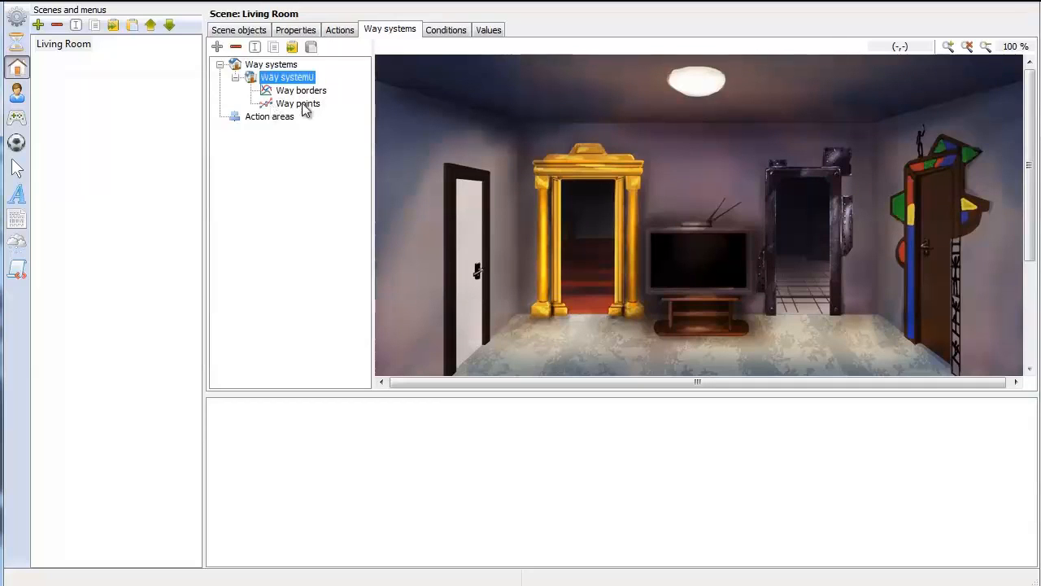
left_click(255, 47)
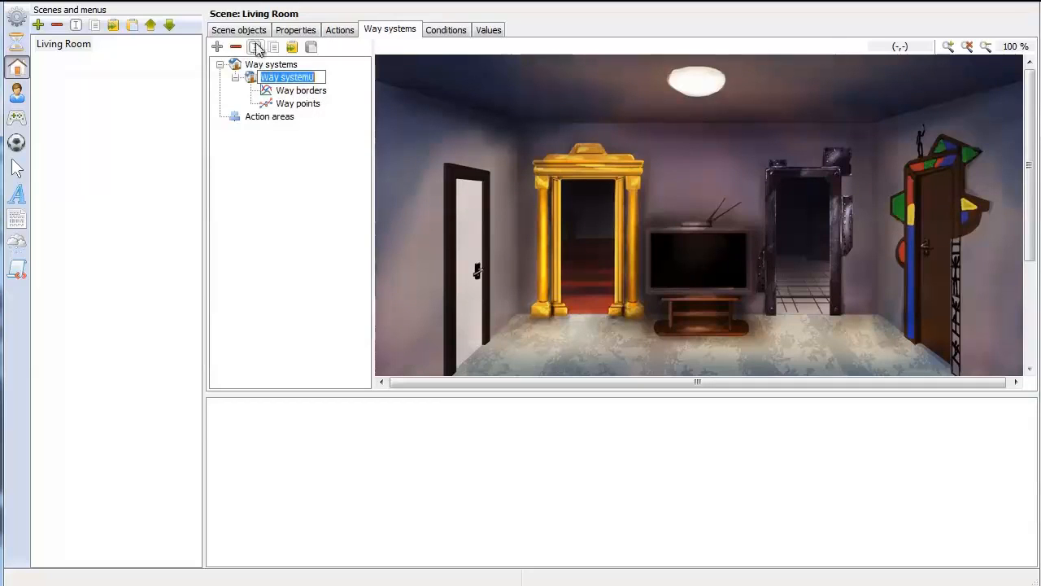
type("N")
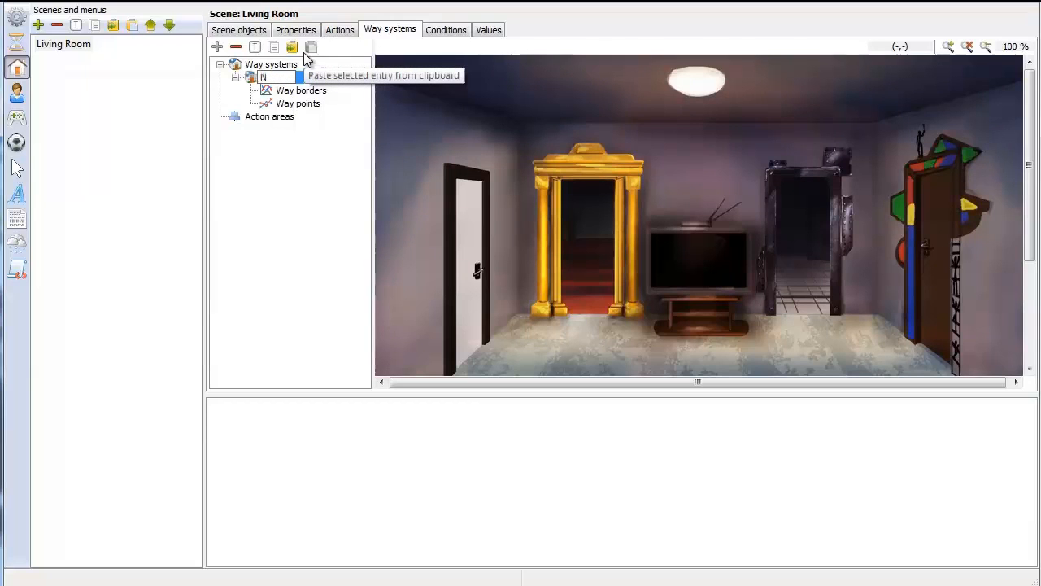
type("ormal")
key("Return")
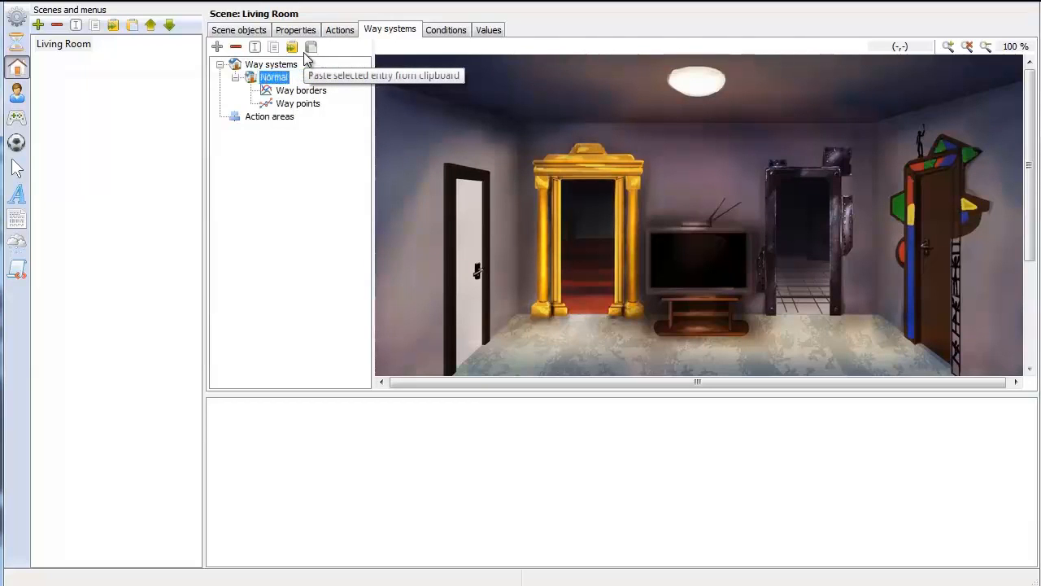
Draw the Normal way system's way border as a closed outline around the living room floor, from the back wall to the front edge
left_click_drag(1033, 152, 1038, 213)
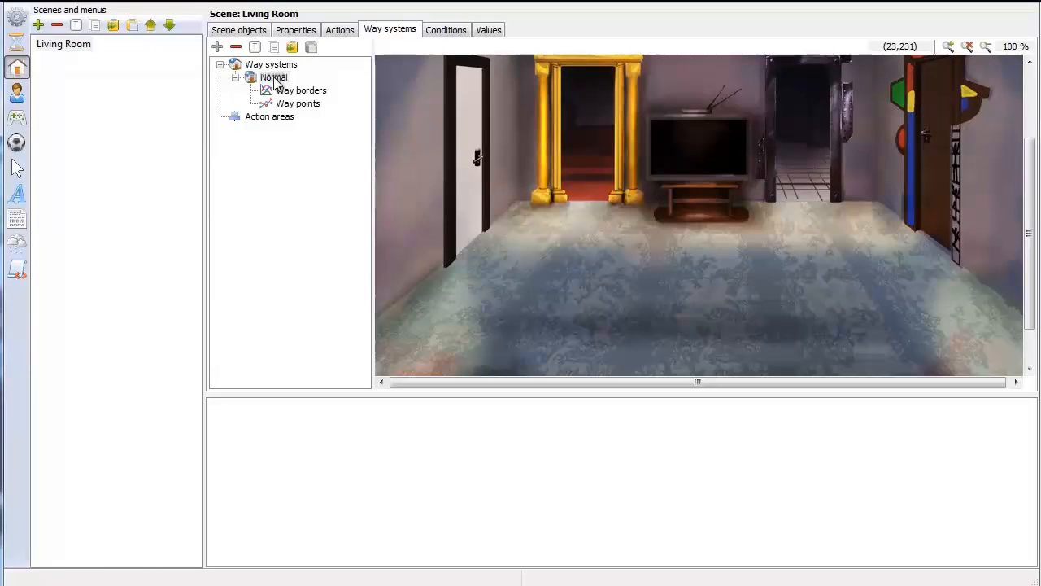
scroll(651, 195, "down", 1)
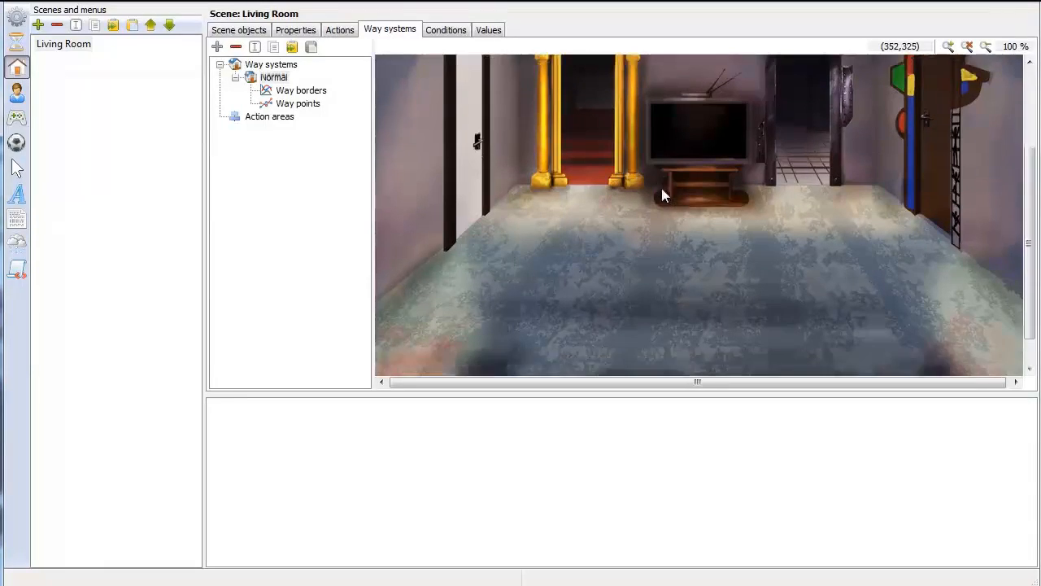
scroll(585, 240, "down", 1)
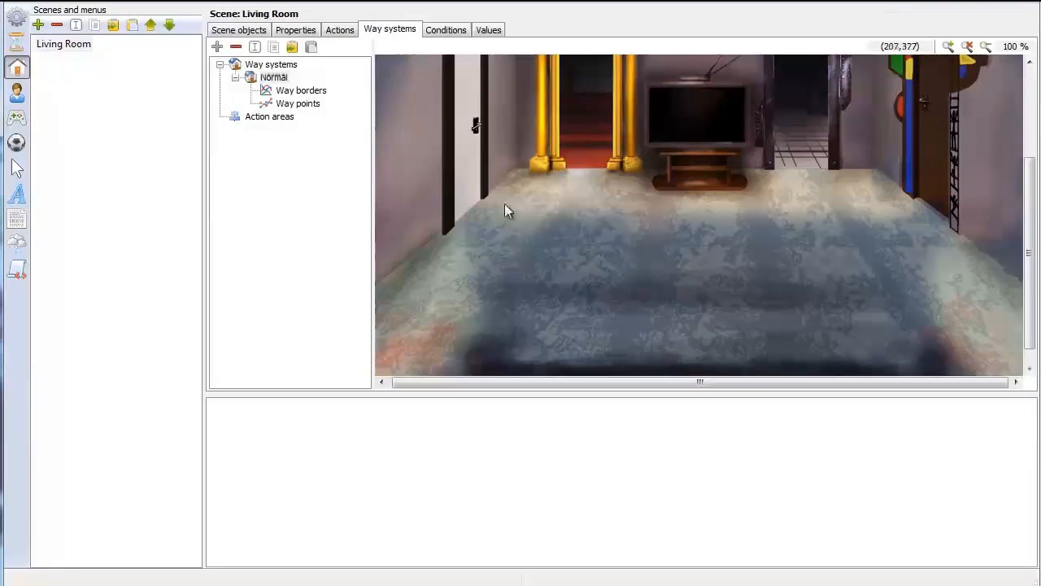
left_click(317, 92)
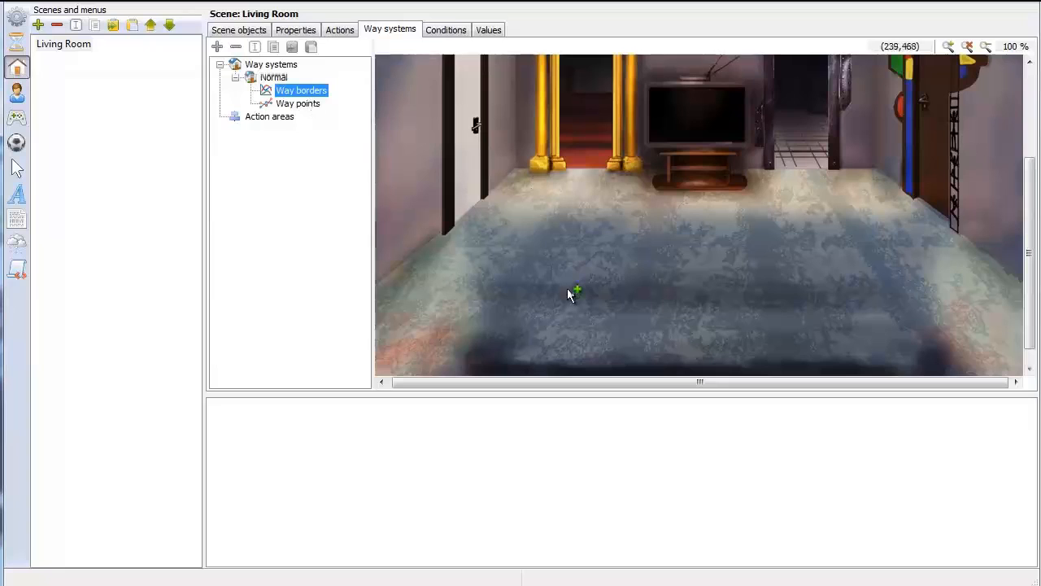
scroll(545, 252, "down", 1)
left_click(524, 170)
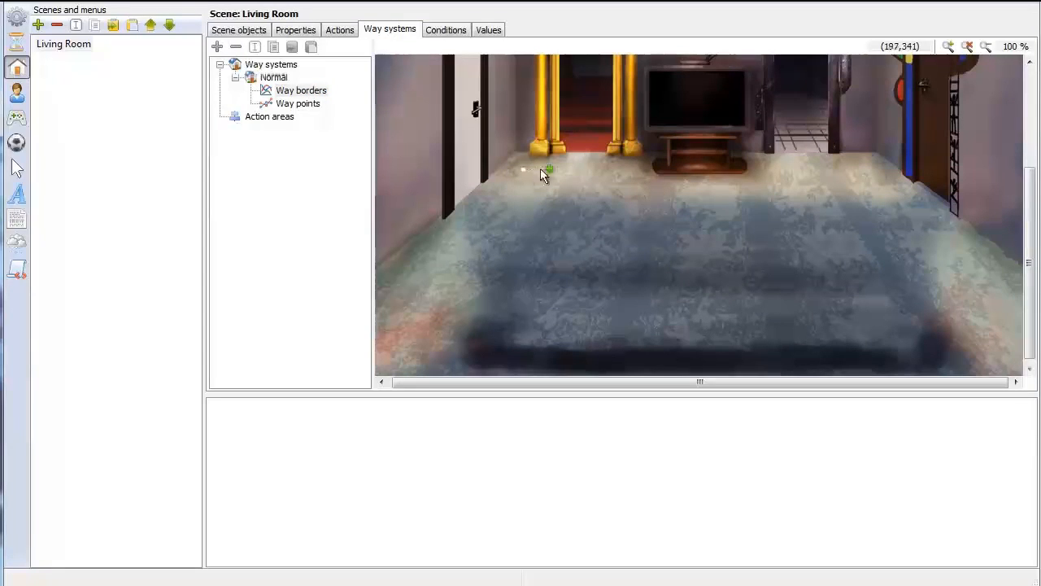
left_click(640, 169)
left_click(879, 165)
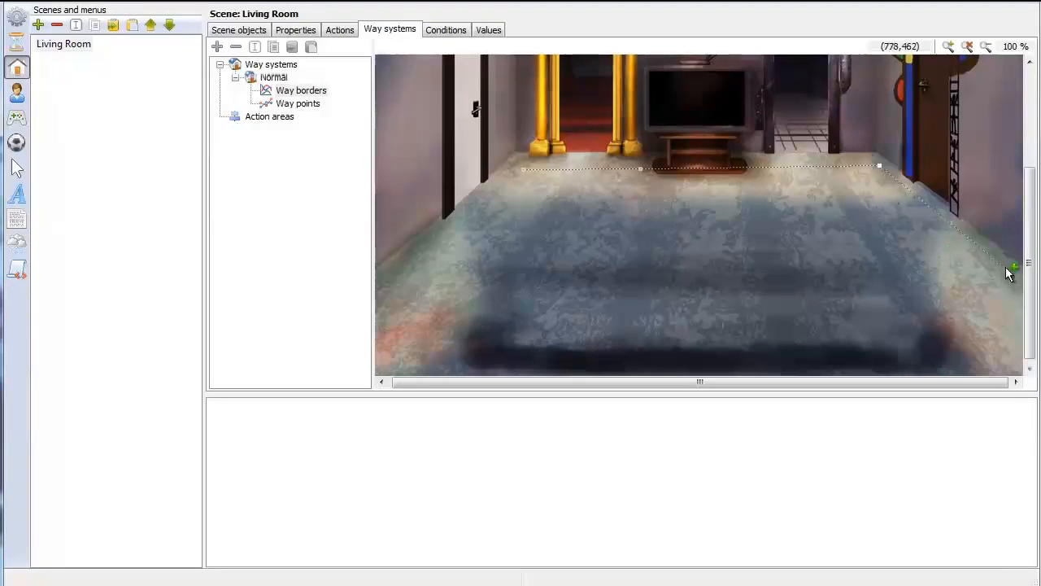
left_click(1009, 267)
left_click(1012, 360)
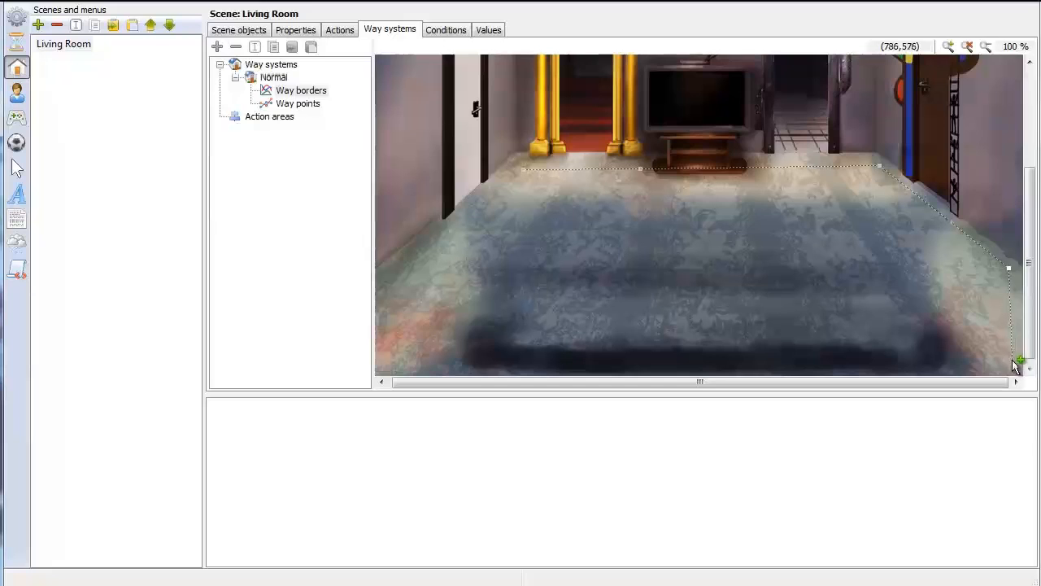
left_click(383, 361)
left_click(382, 285)
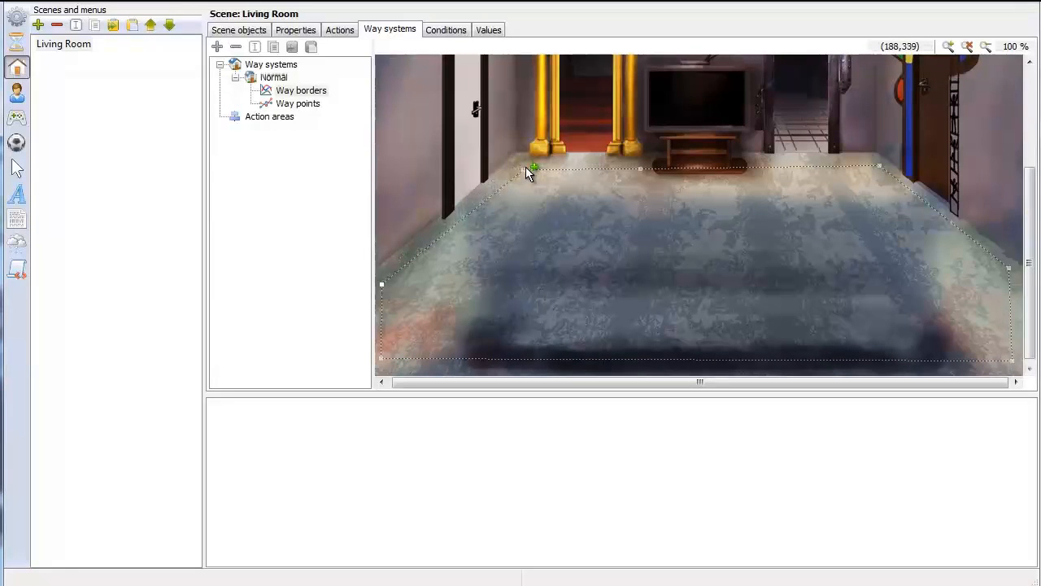
left_click(525, 169)
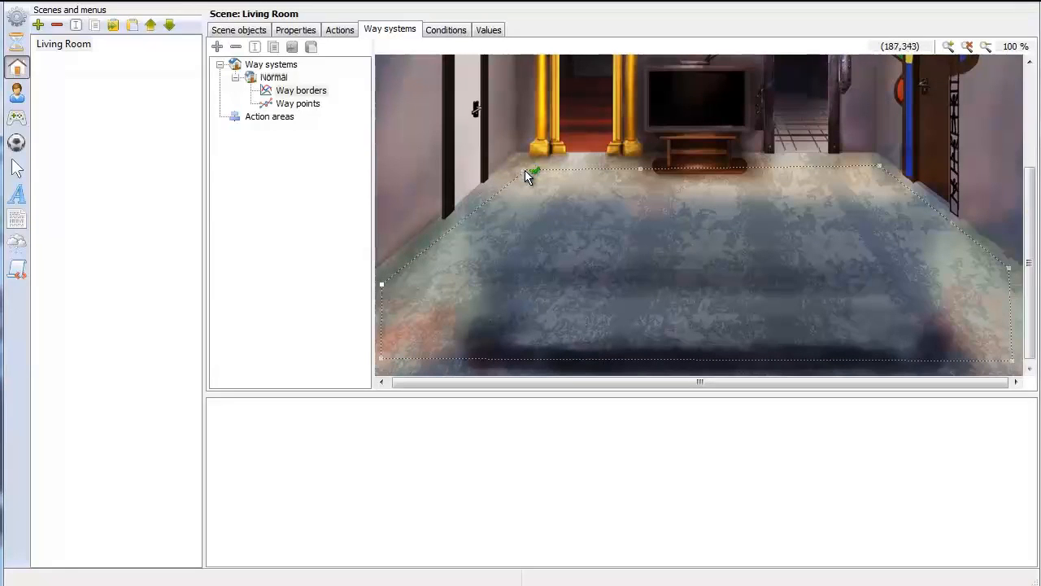
Add four points along the way border's front edge and move the two middle ones back into the floor to cut out a notch
left_click(613, 359)
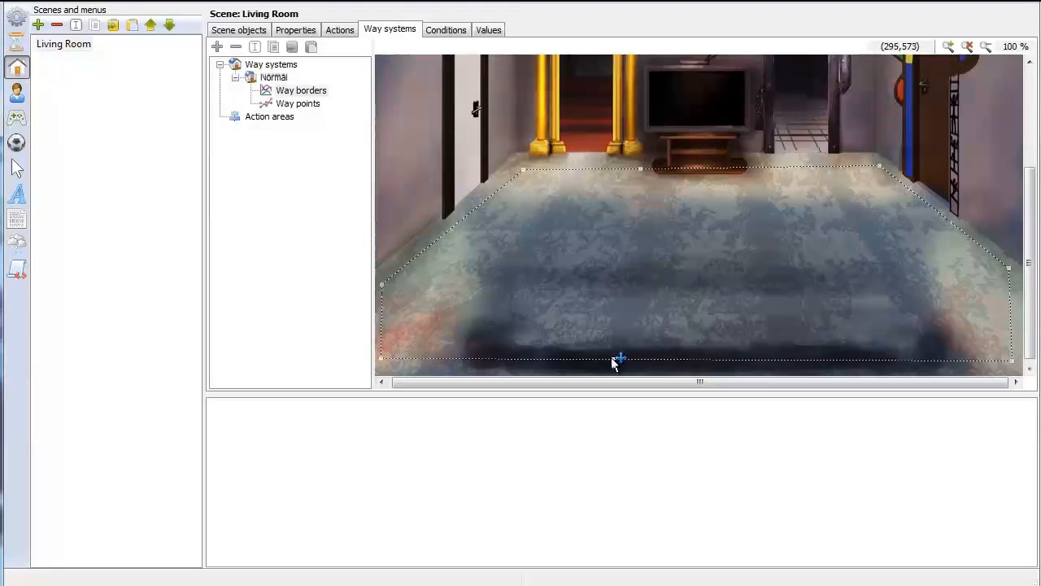
left_click(834, 359)
left_click(664, 359)
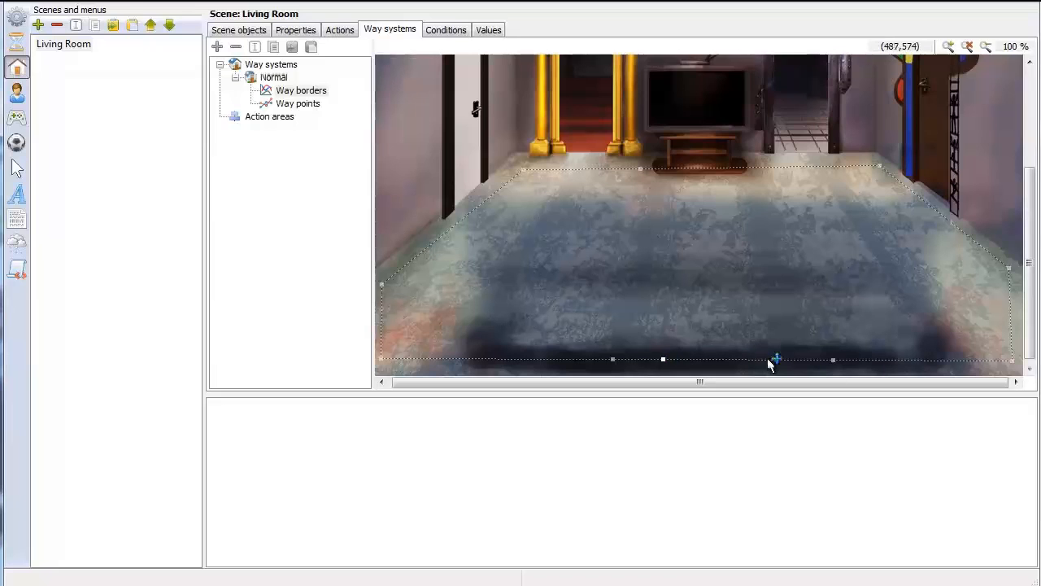
left_click_drag(772, 360, 760, 233)
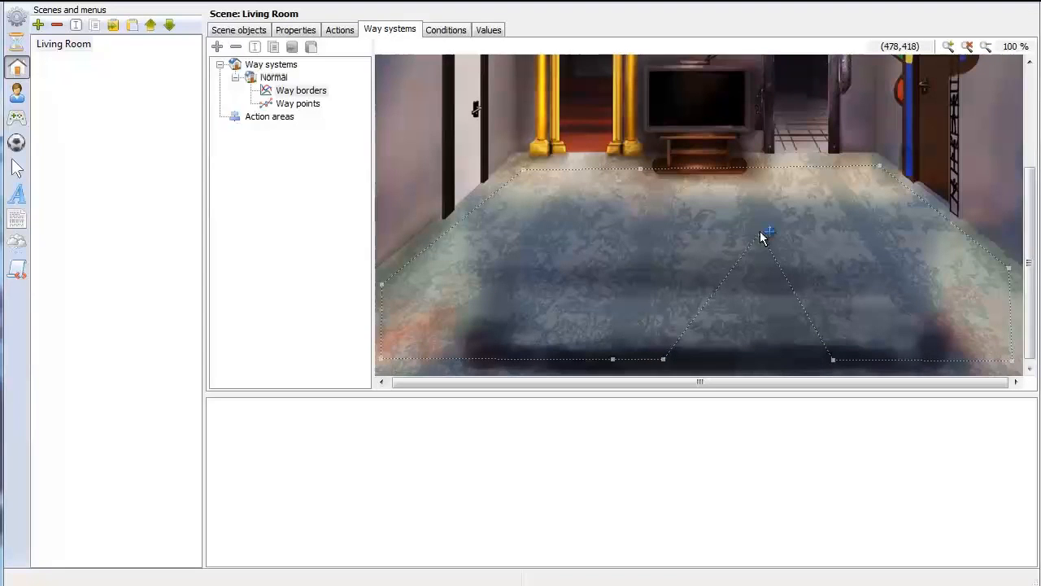
left_click_drag(665, 360, 661, 238)
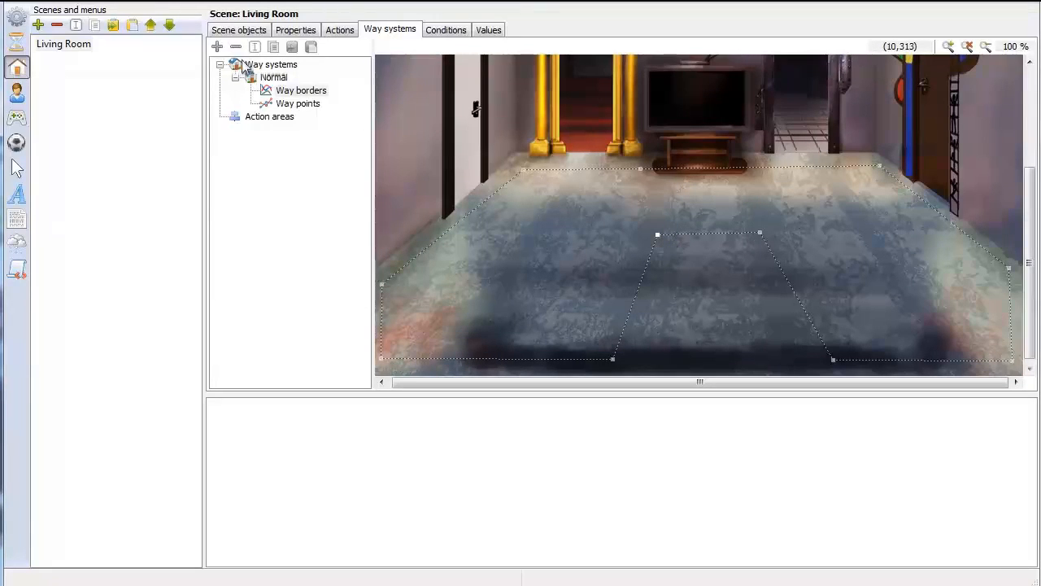
Show the Normal way system's way points and run the game
left_click(312, 107)
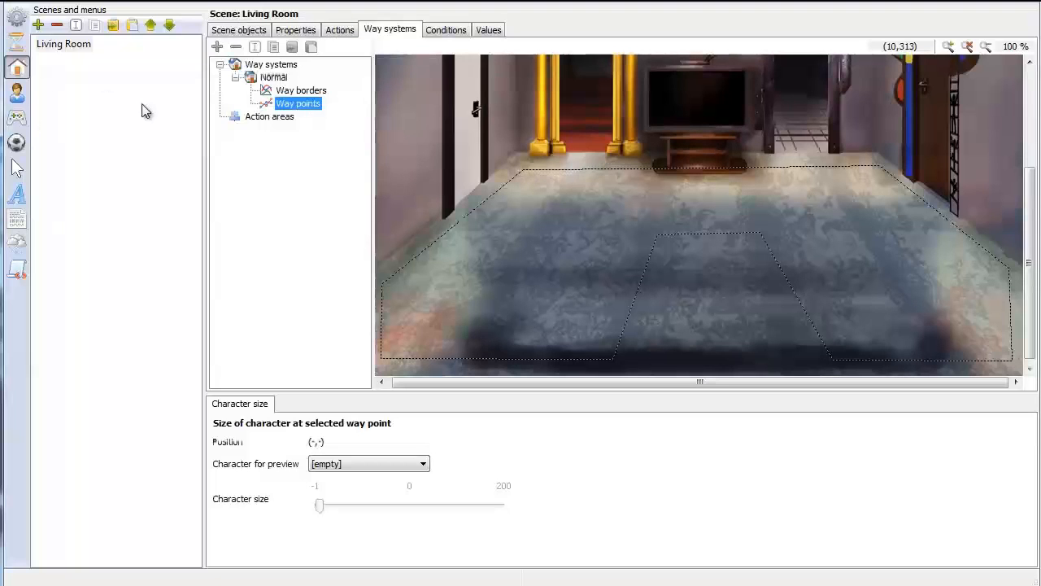
left_click(115, 7)
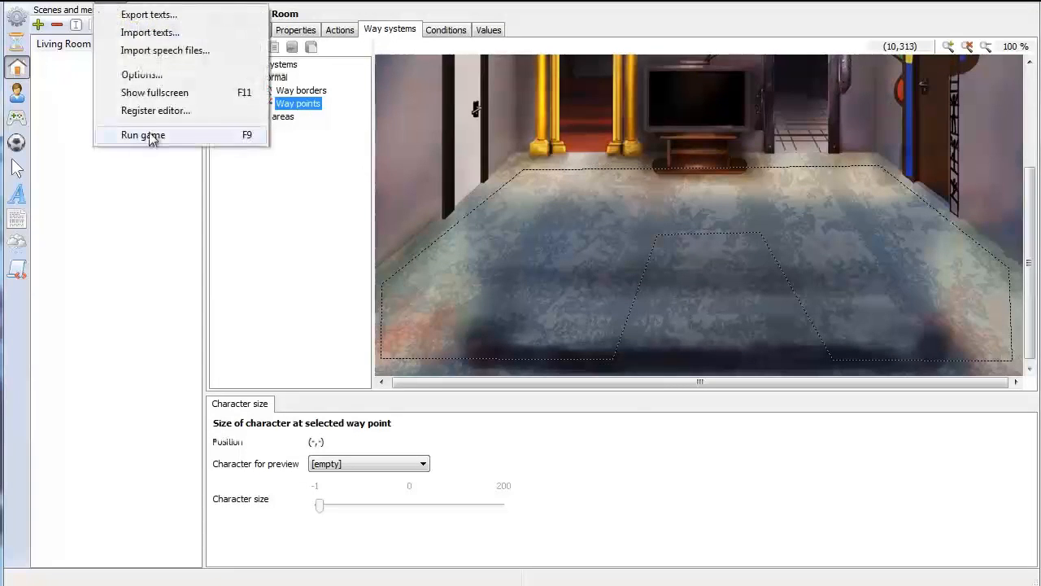
left_click(144, 133)
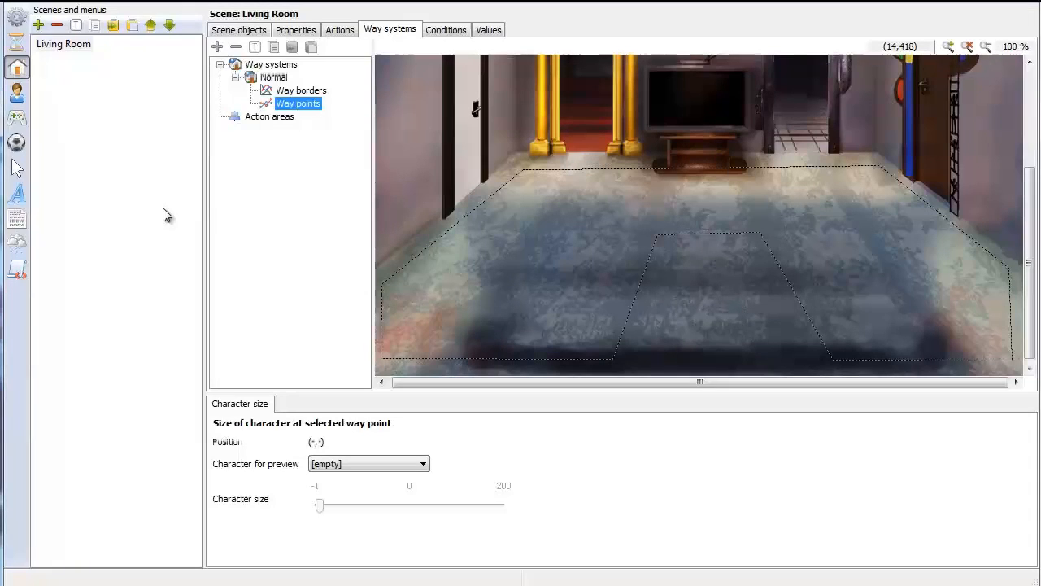
Add a new interface to the project and name it Inventory
left_click(20, 120)
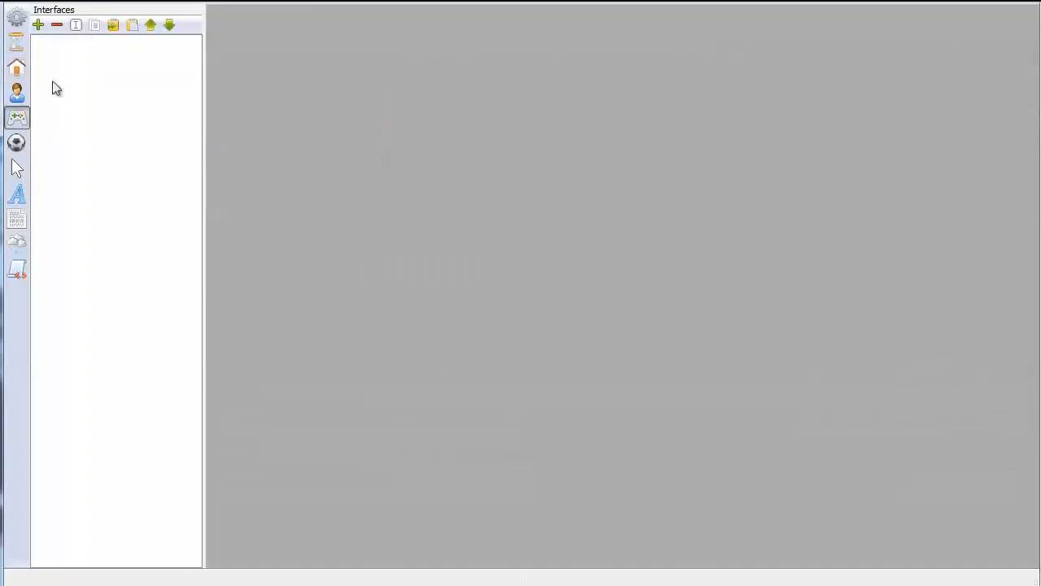
left_click(38, 25)
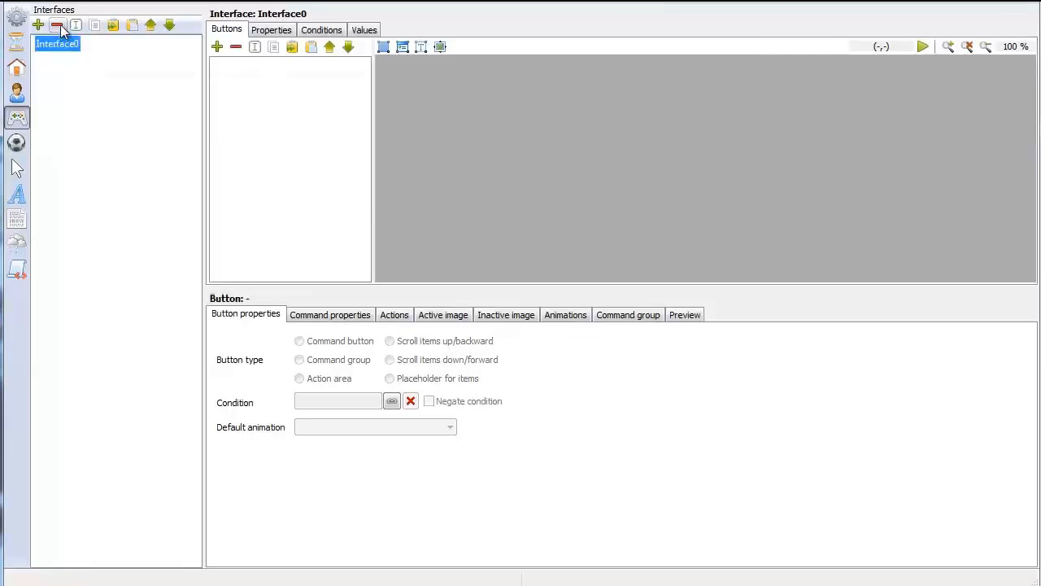
left_click(76, 24)
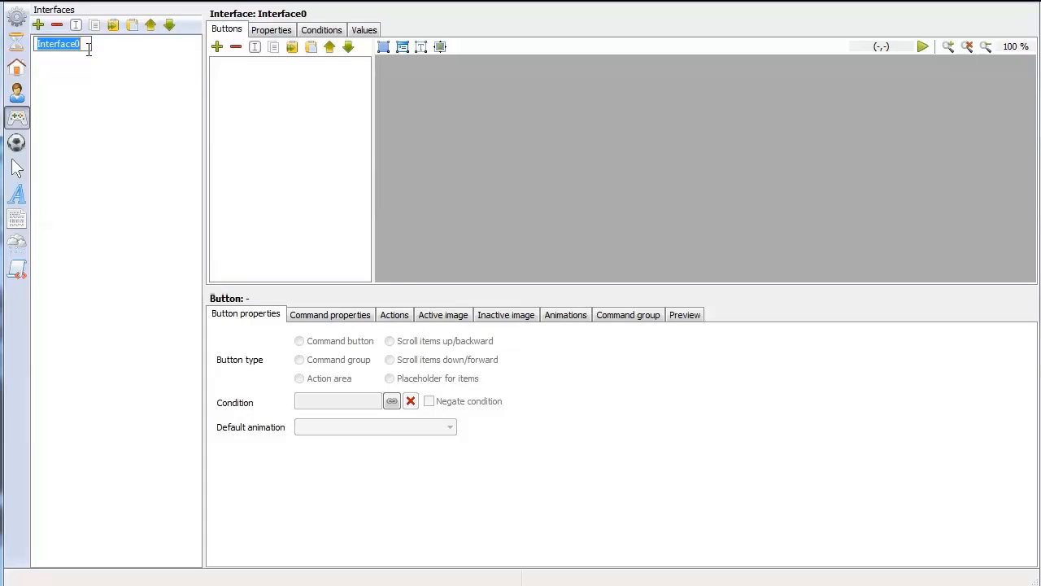
type("Inventory")
key("Return")
Set interface_suro_blank.png from graphics\Interface_NEU\Suro as the Inventory interface's background image, with alpha channel transparency
left_click(271, 29)
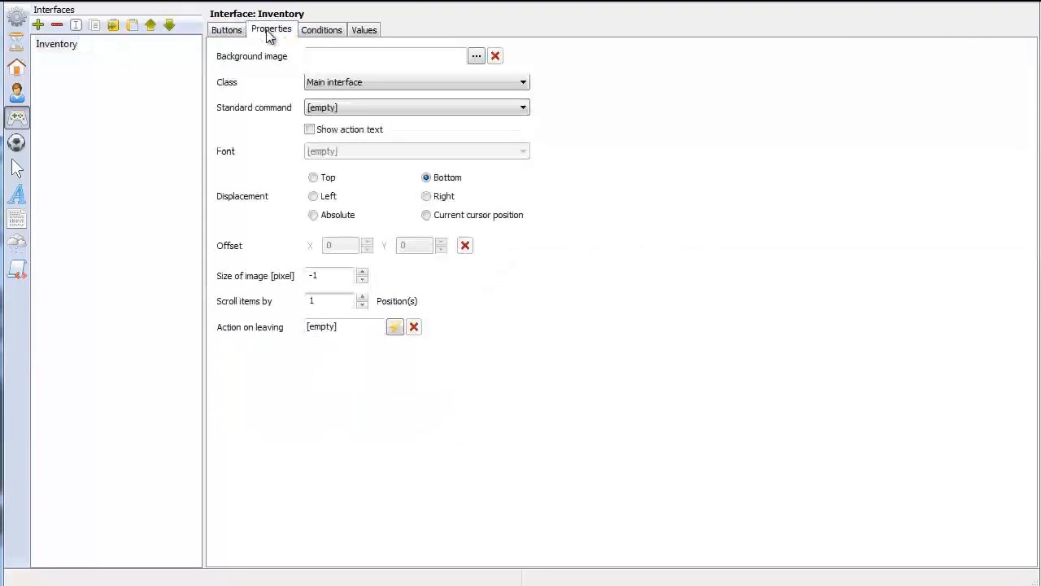
left_click(476, 56)
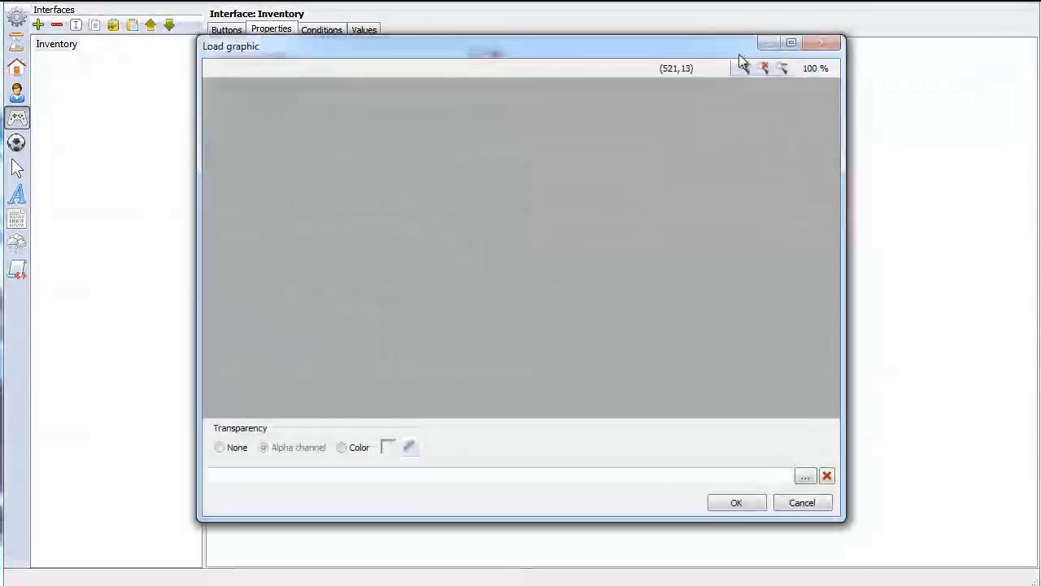
left_click(805, 476)
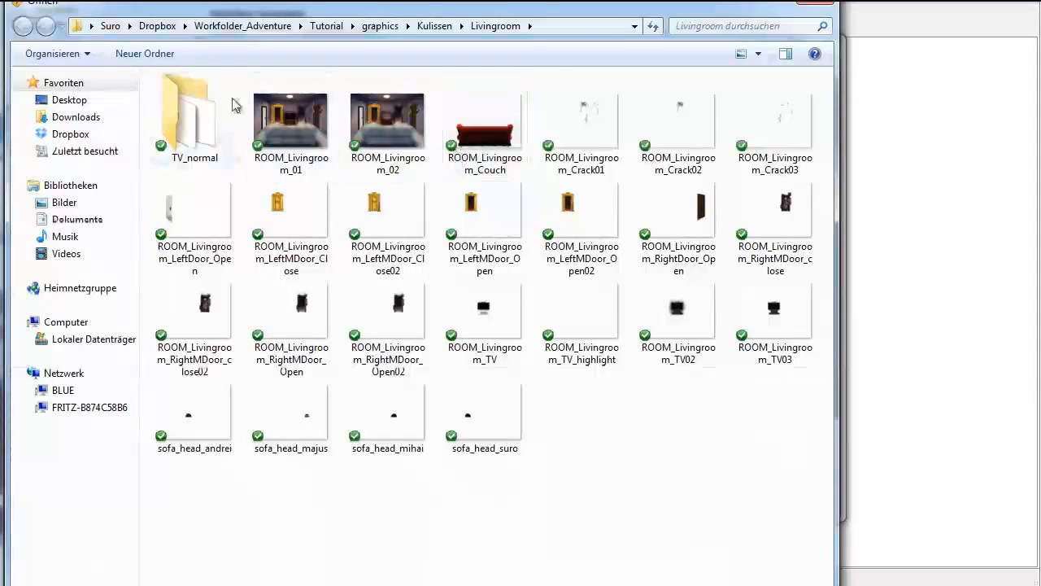
left_click(380, 26)
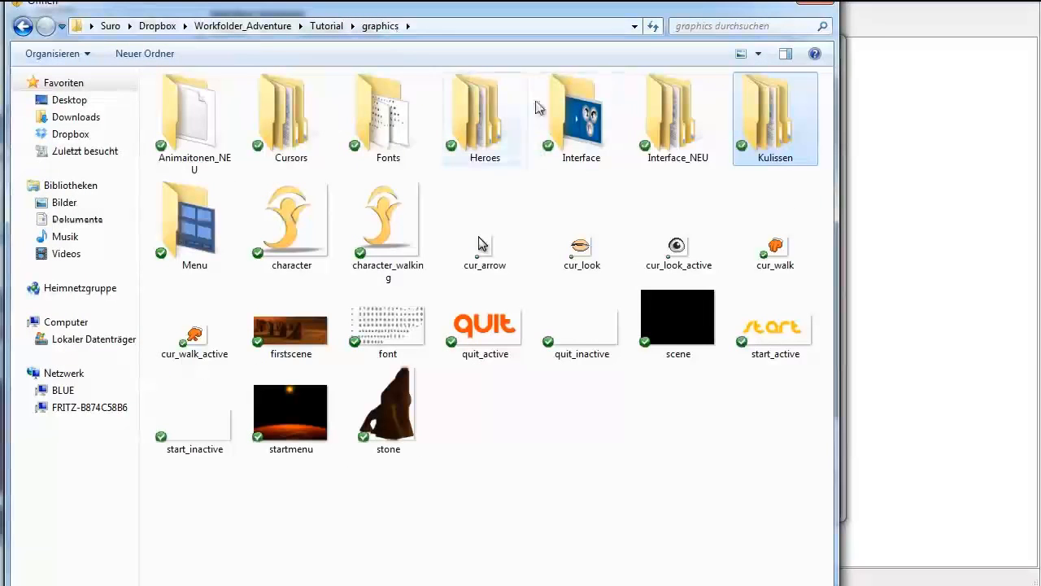
left_click(575, 114)
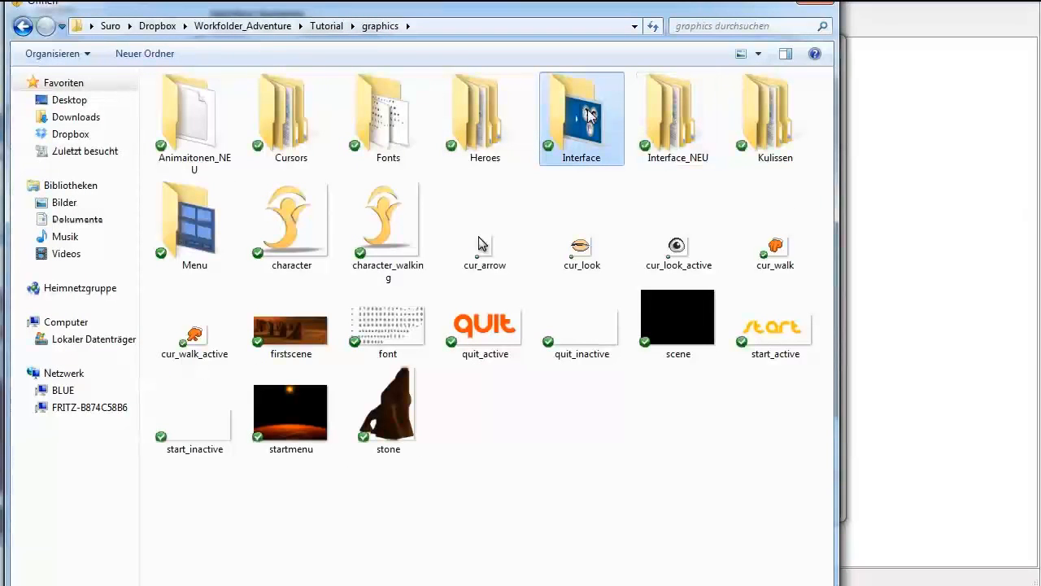
double_click(672, 114)
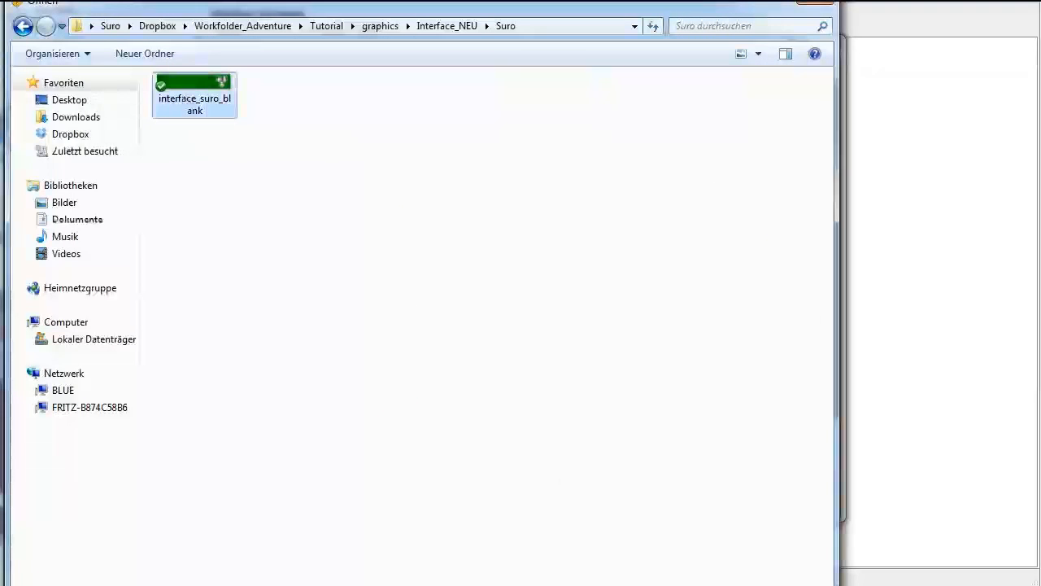
double_click(188, 99)
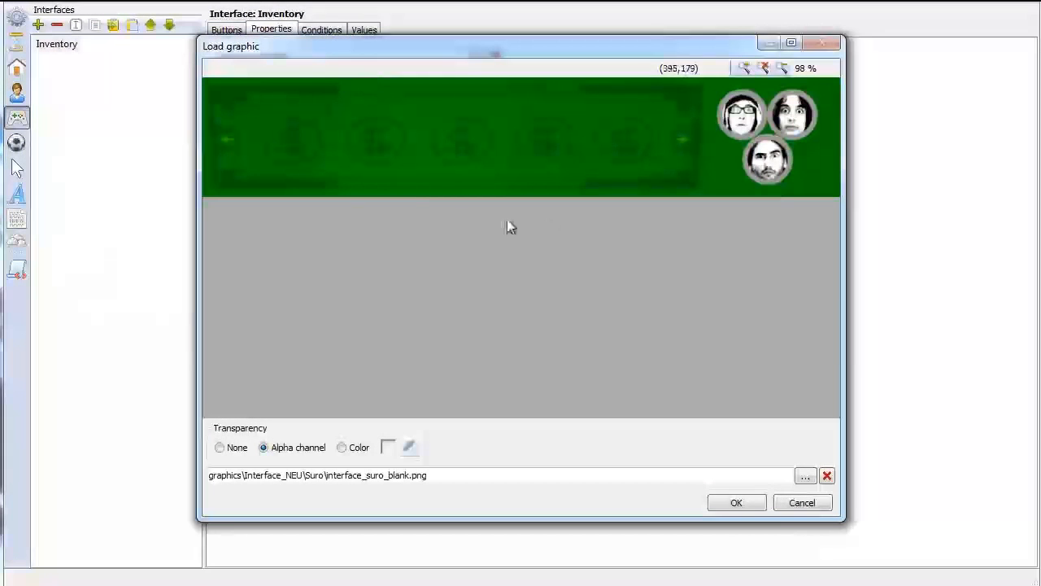
left_click(737, 503)
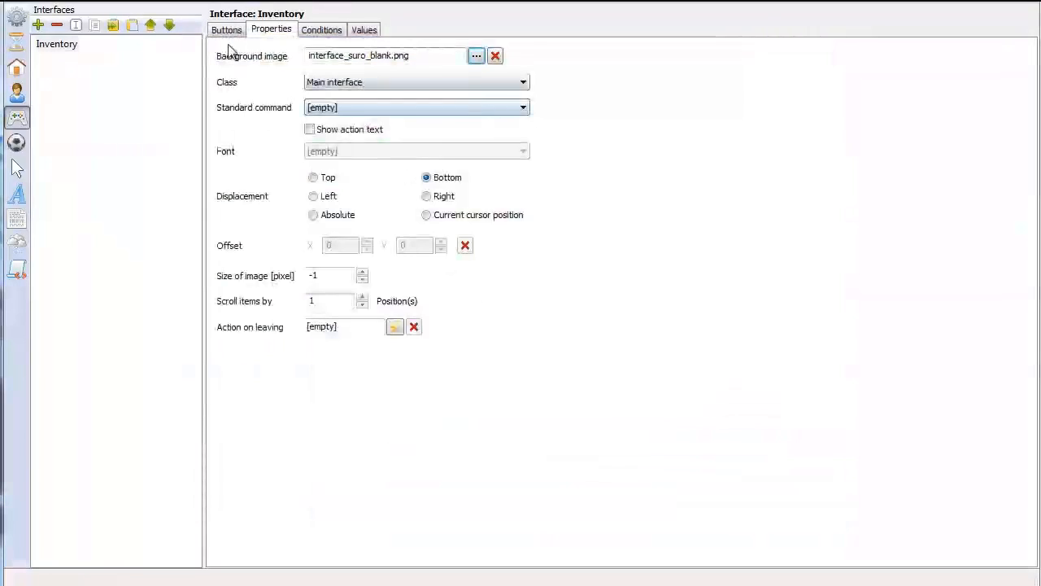
Add five buttons to the Inventory interface
left_click(225, 31)
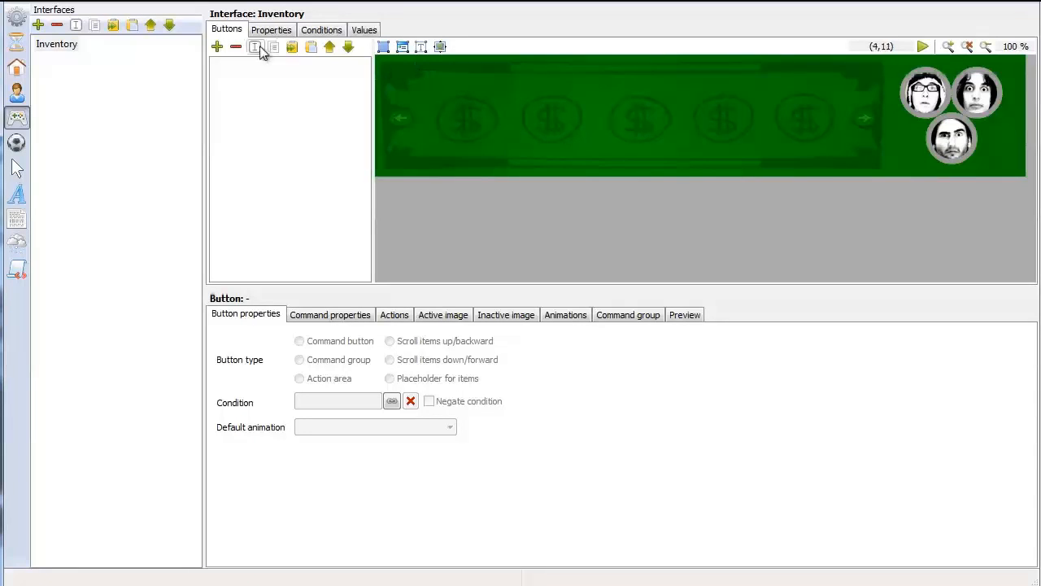
left_click(219, 47)
left_click(220, 48)
left_click(219, 48)
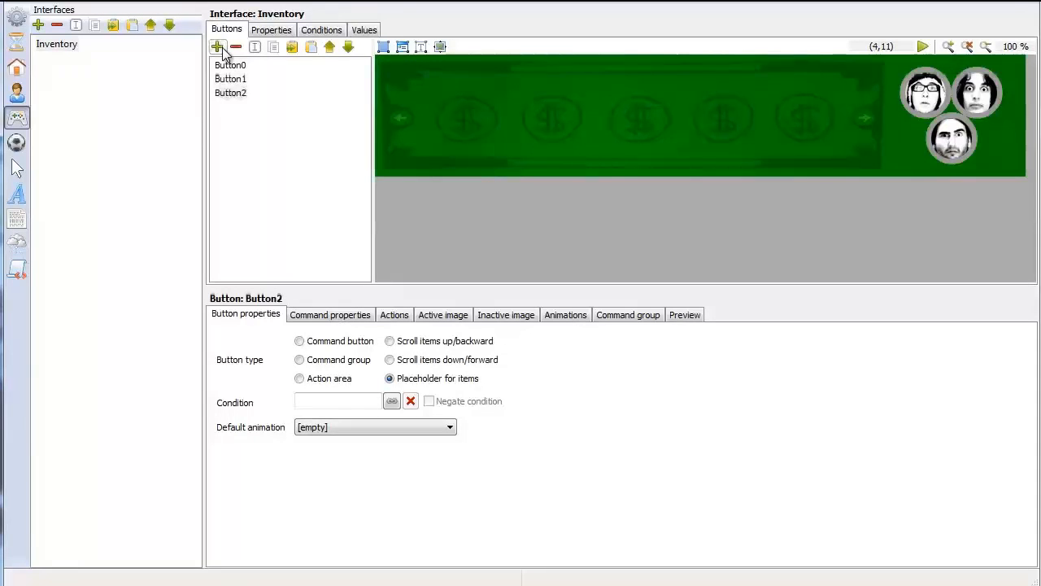
left_click(219, 47)
left_click(222, 48)
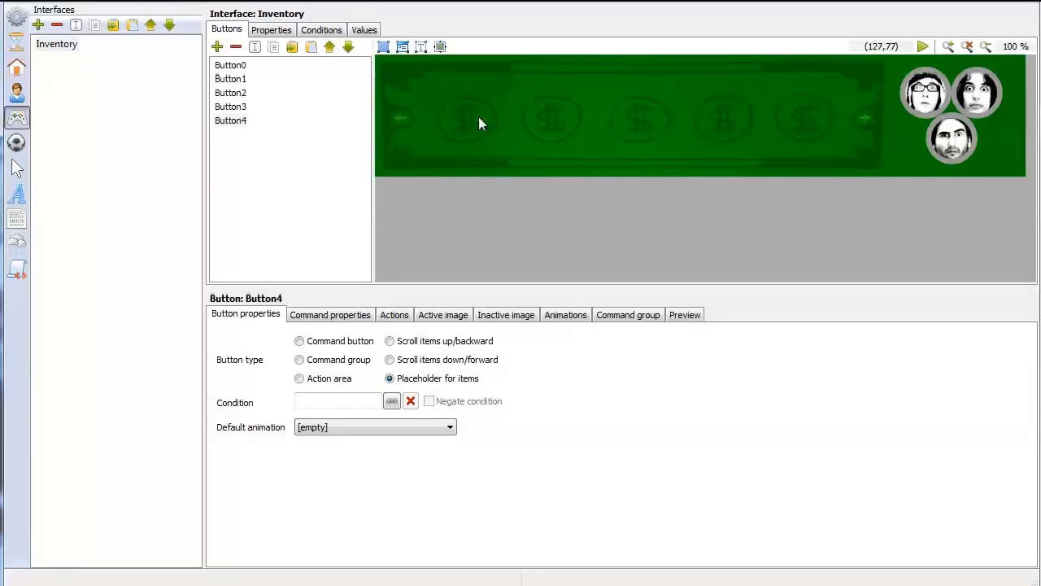
Outline Button0's area as a closed polygon around the first dollar sign of the inventory image
left_click(234, 65)
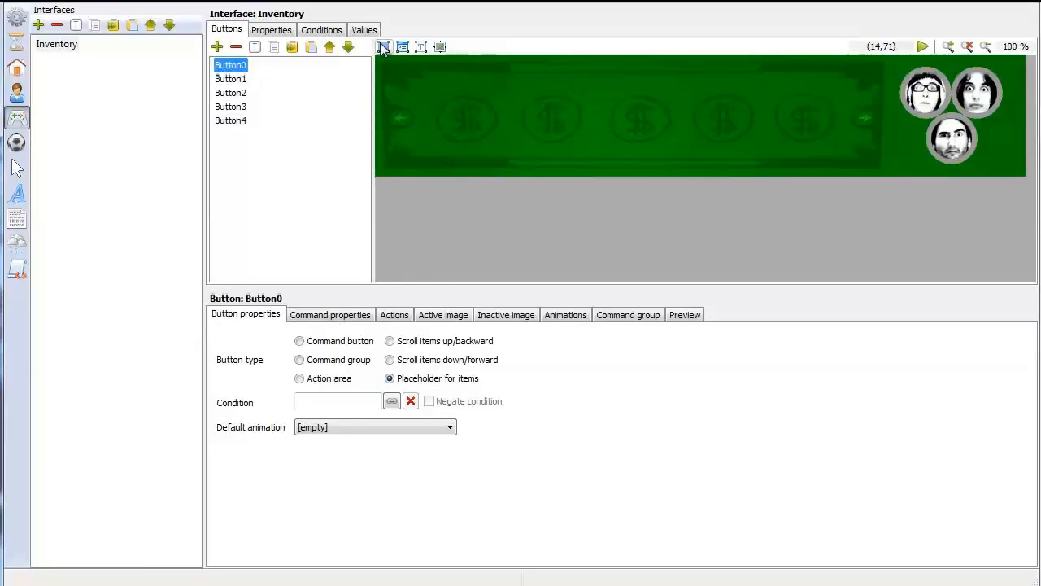
left_click(383, 47)
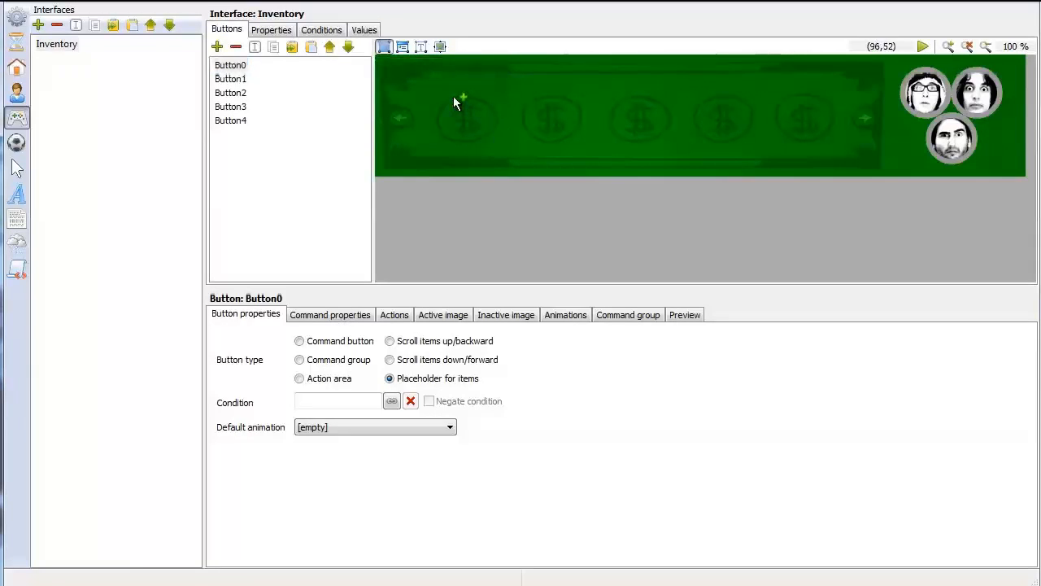
left_click(461, 97)
left_click(439, 115)
left_click(486, 99)
left_click(462, 97)
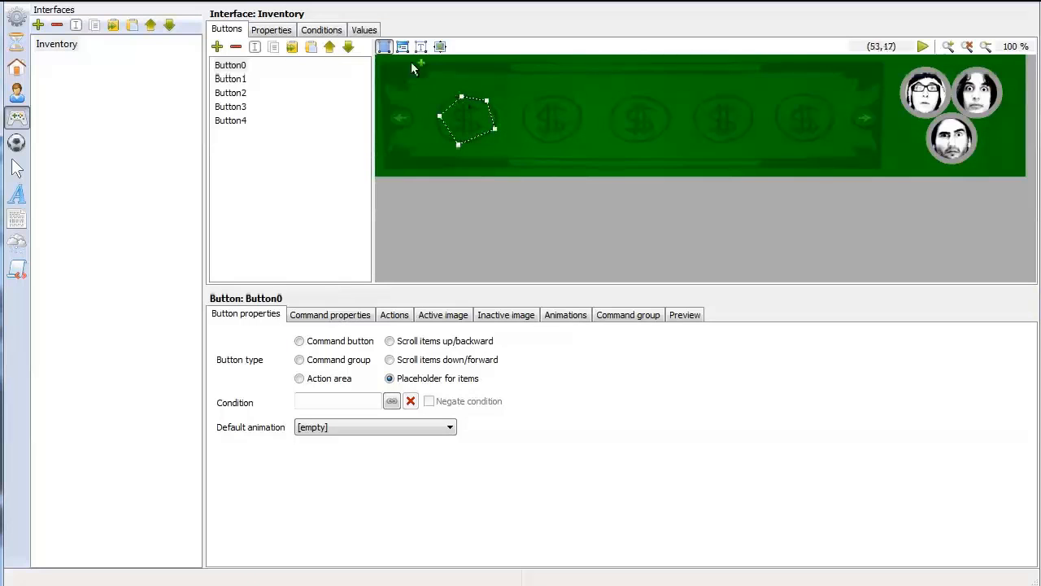
Outline Button1's area as a closed polygon around the second dollar sign
left_click(231, 78)
left_click(552, 94)
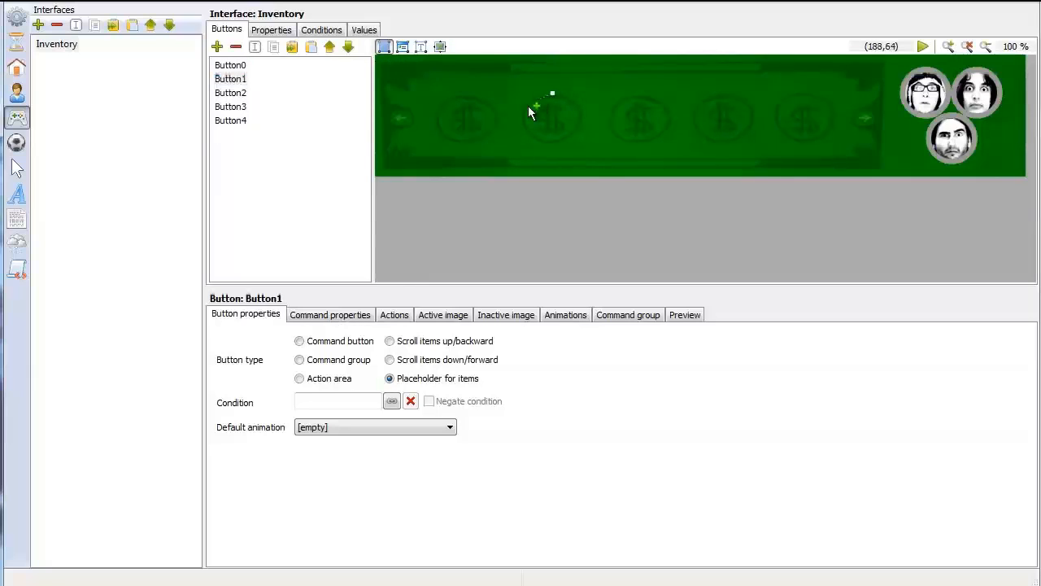
left_click(521, 112)
left_click(537, 139)
left_click(553, 96)
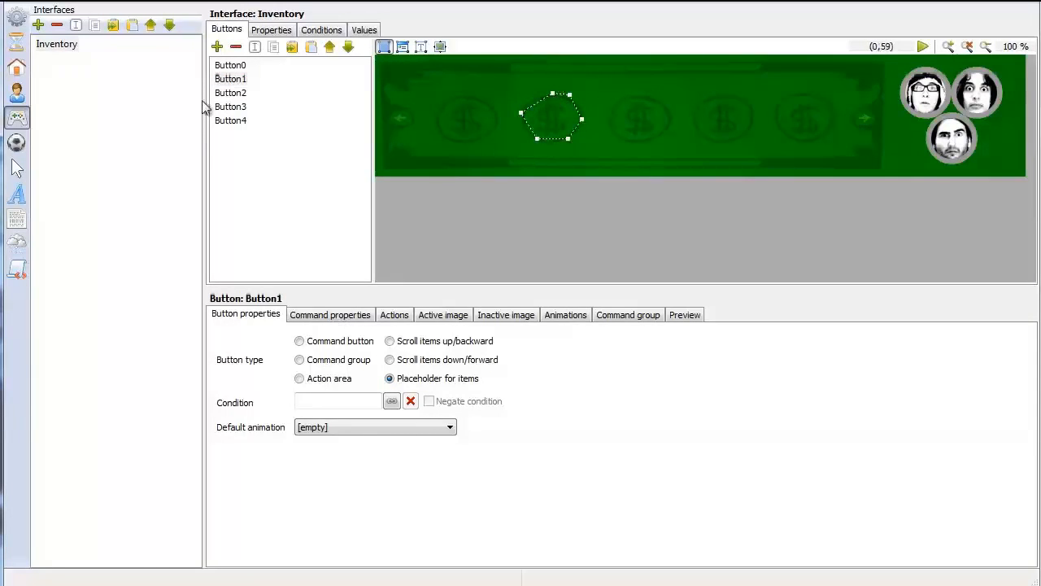
Outline Button2's area as a closed polygon around the fourth dollar sign of the inventory image
left_click(230, 92)
left_click(711, 98)
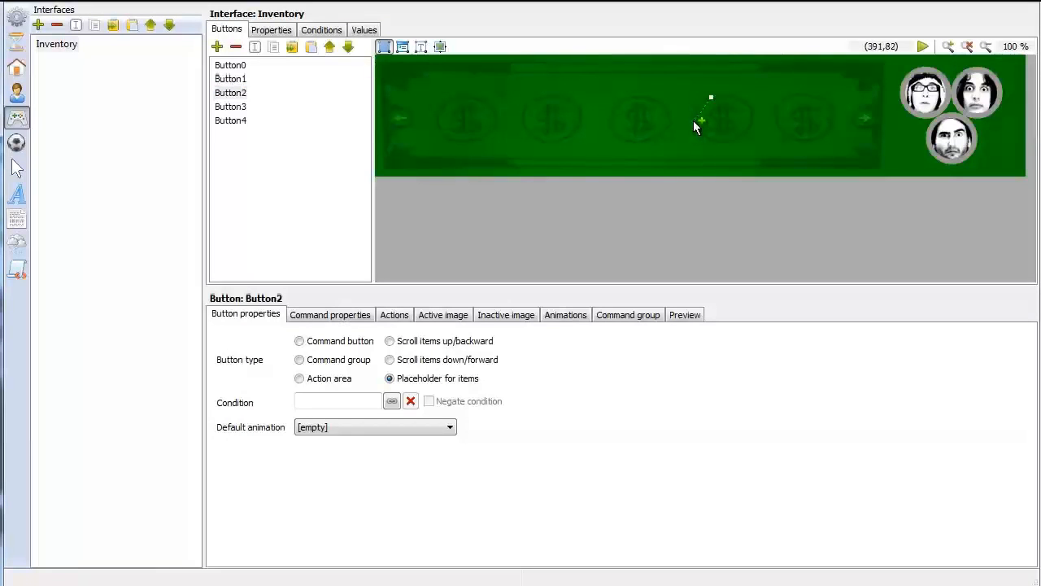
left_click(715, 141)
left_click(738, 138)
left_click(714, 98)
Outline Button3's area as a closed polygon around the fifth dollar sign of the inventory image
left_click(231, 107)
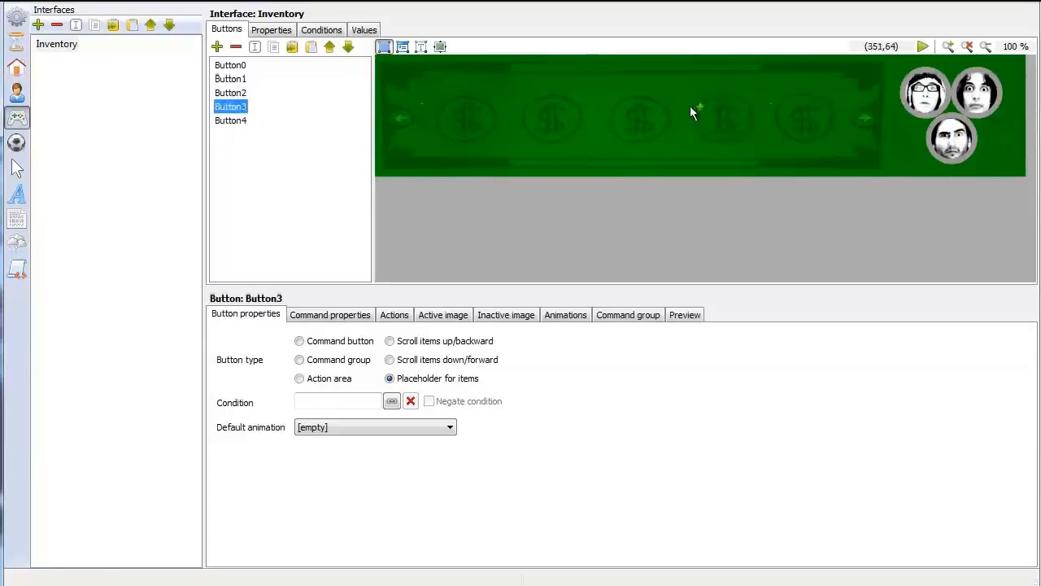
left_click(794, 94)
left_click(775, 109)
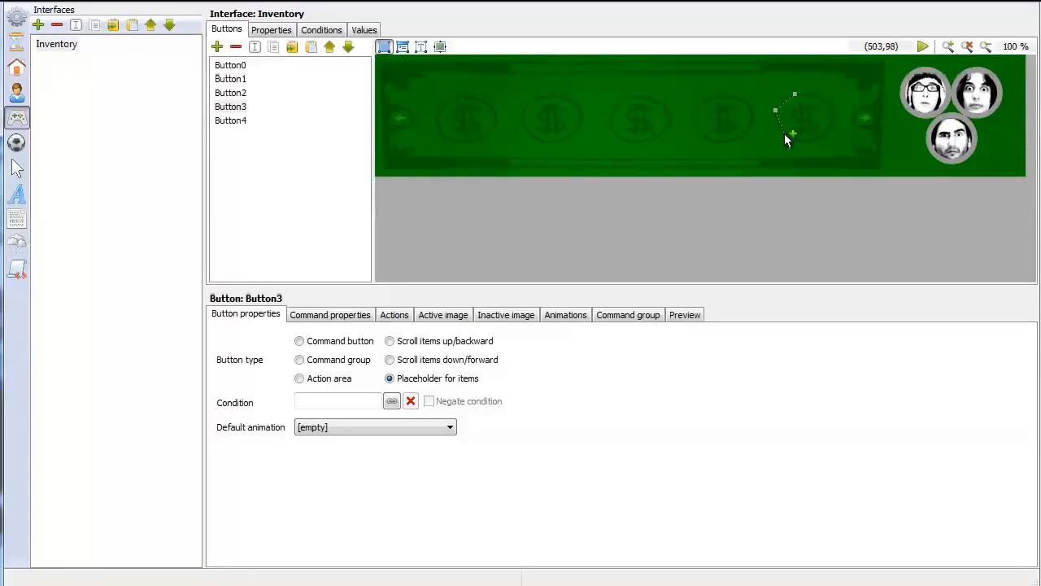
left_click(784, 133)
left_click(812, 140)
left_click(830, 121)
left_click(831, 99)
left_click(795, 94)
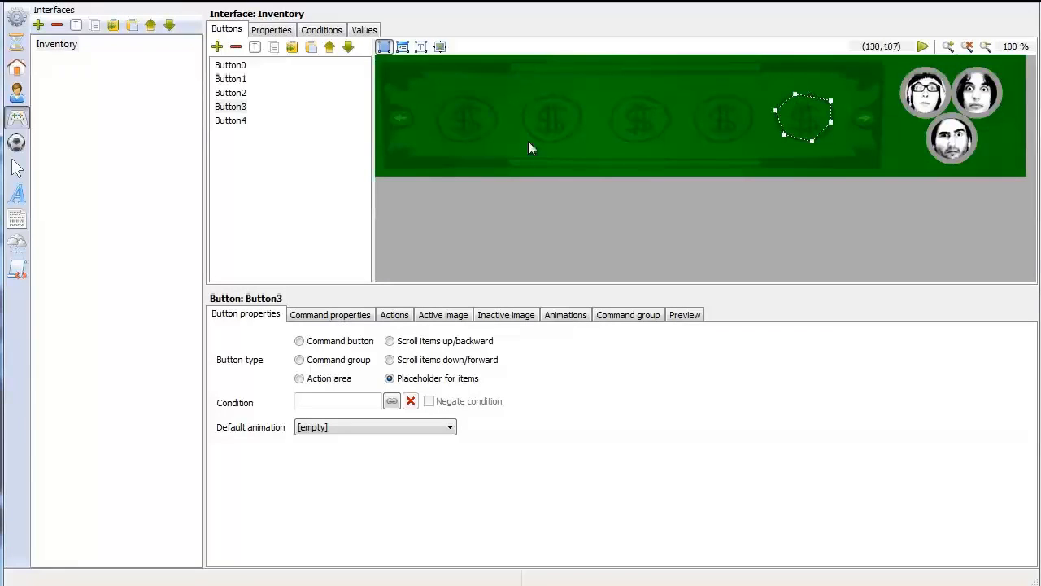
Review the outlined buttons and move Button4 up in the button order to directly after Button1
left_click(235, 65)
left_click(236, 79)
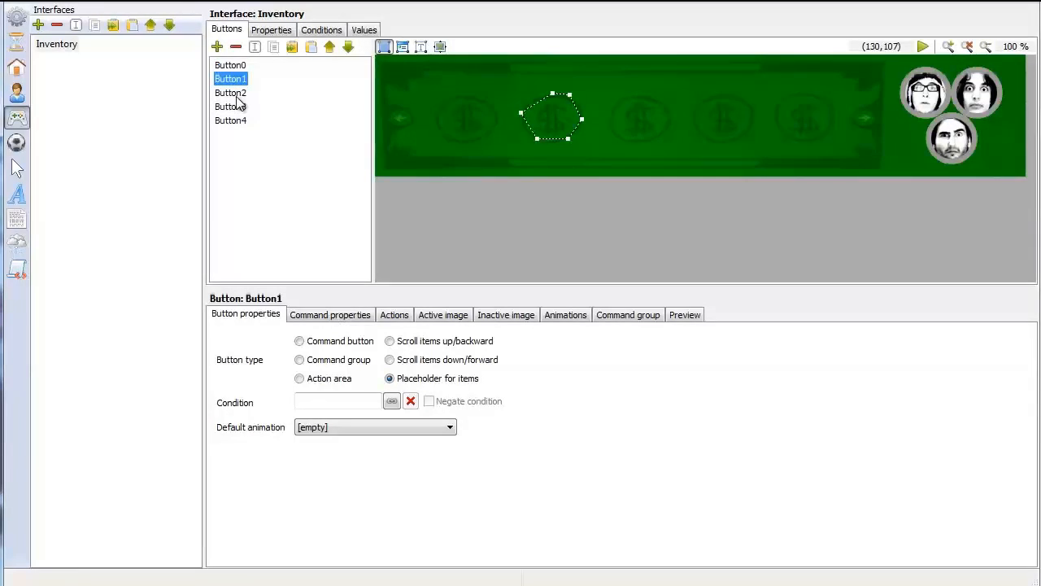
left_click(236, 94)
left_click(237, 107)
left_click(239, 120)
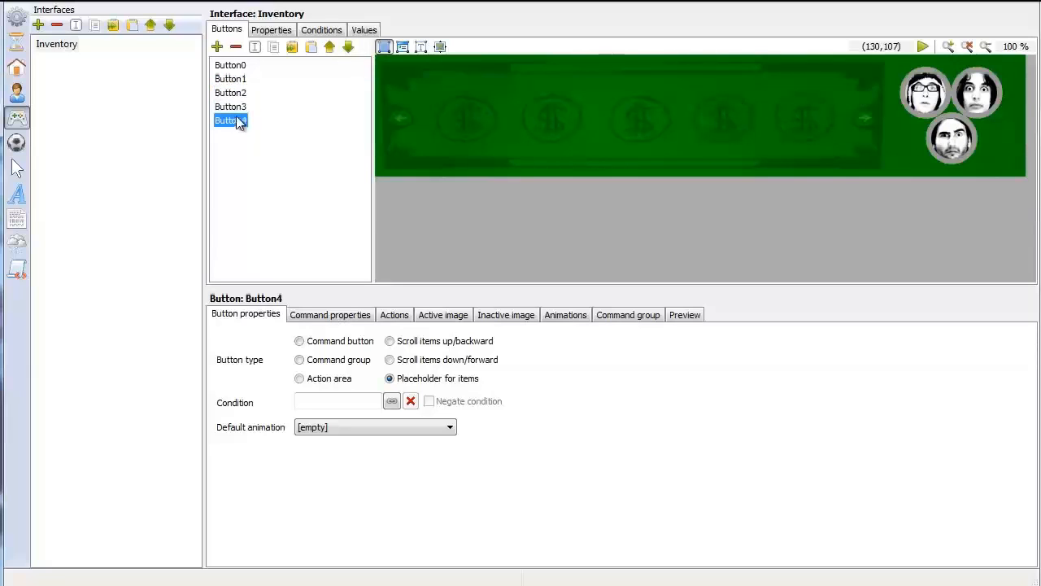
left_click(330, 46)
left_click(329, 46)
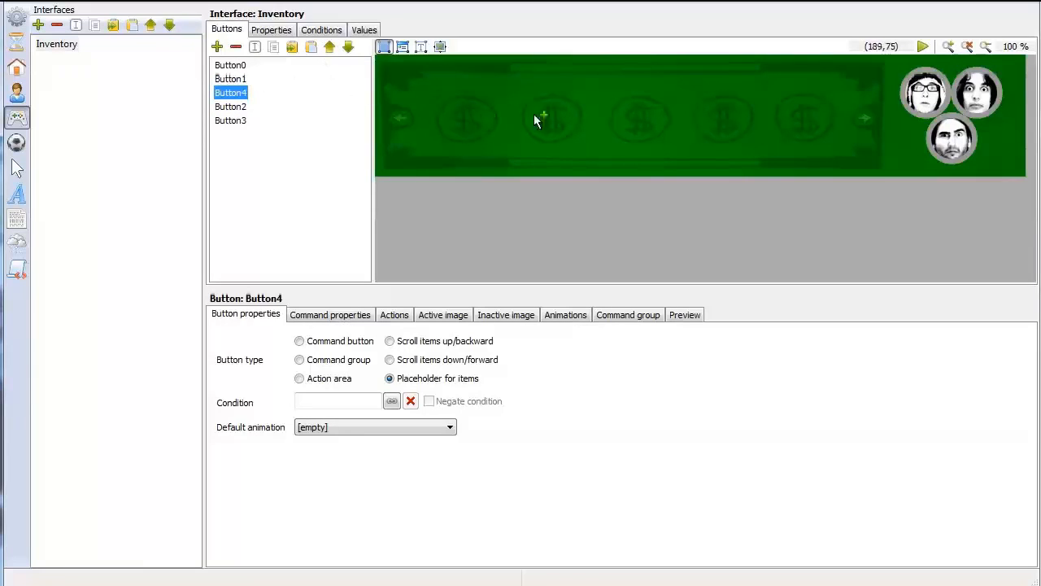
Outline Button4's area as a closed polygon around the third dollar sign and check the order of the button areas
left_click(627, 97)
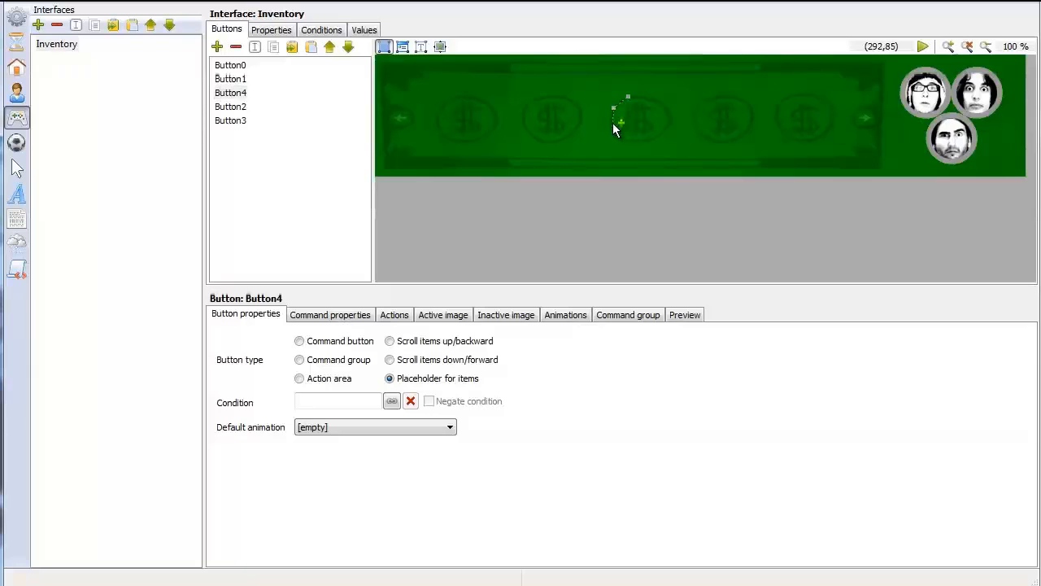
left_click(613, 123)
left_click(649, 140)
left_click(648, 96)
left_click(628, 97)
left_click(238, 69)
left_click(240, 79)
left_click(239, 93)
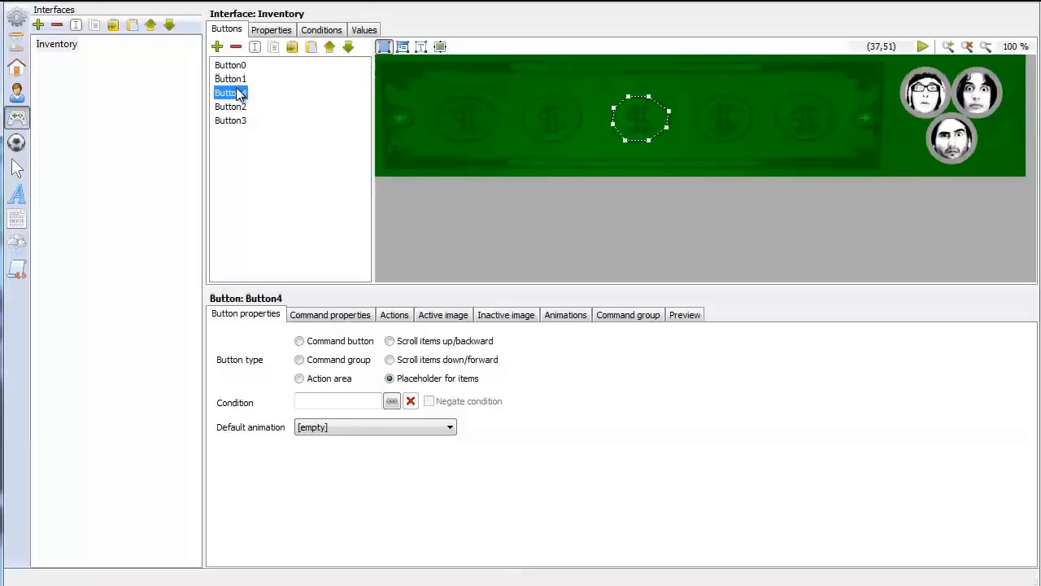
left_click(239, 108)
left_click(239, 121)
Rename Button0 as Item01 and copy the "Item0" part of the name
left_click(236, 65)
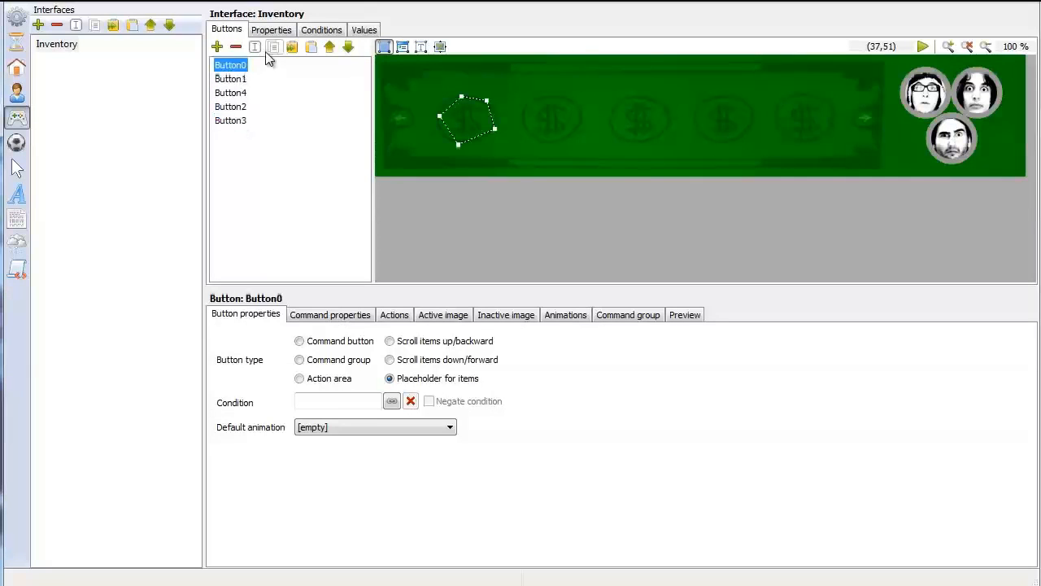
left_click(259, 47)
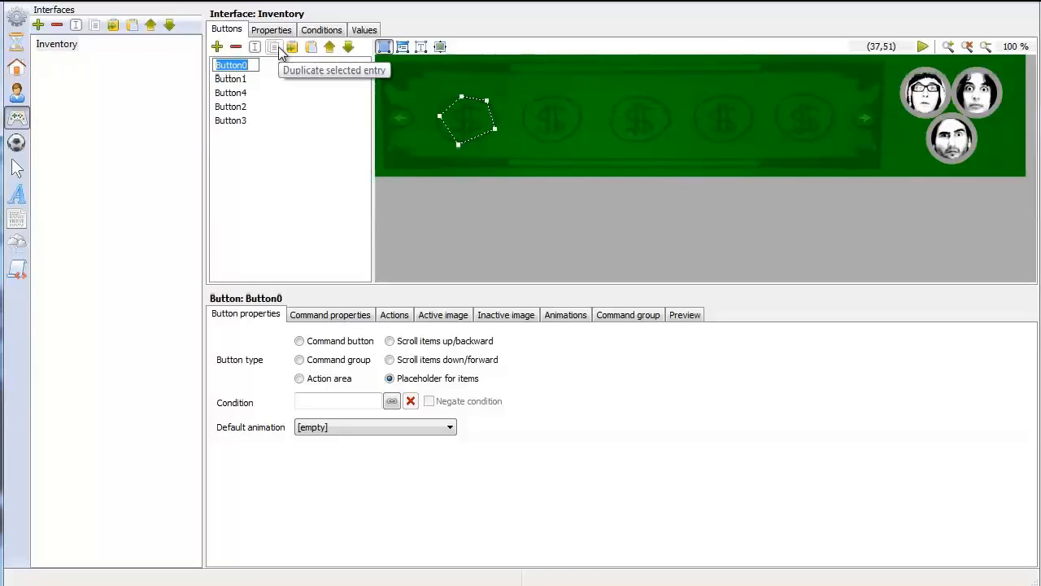
type("Item01")
key("Return")
left_click(243, 65)
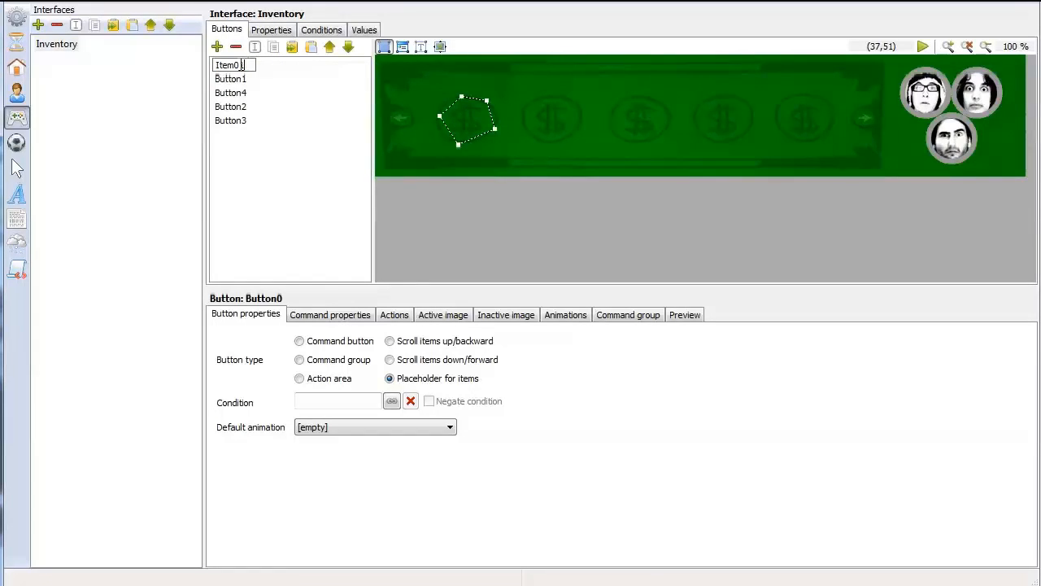
left_click_drag(238, 65, 174, 70)
key("ctrl+c")
Rename Button1 as Item02 and Button4 as Item03, reusing the copied name prefix
left_click(244, 81)
left_click(259, 45)
key("ctrl+v")
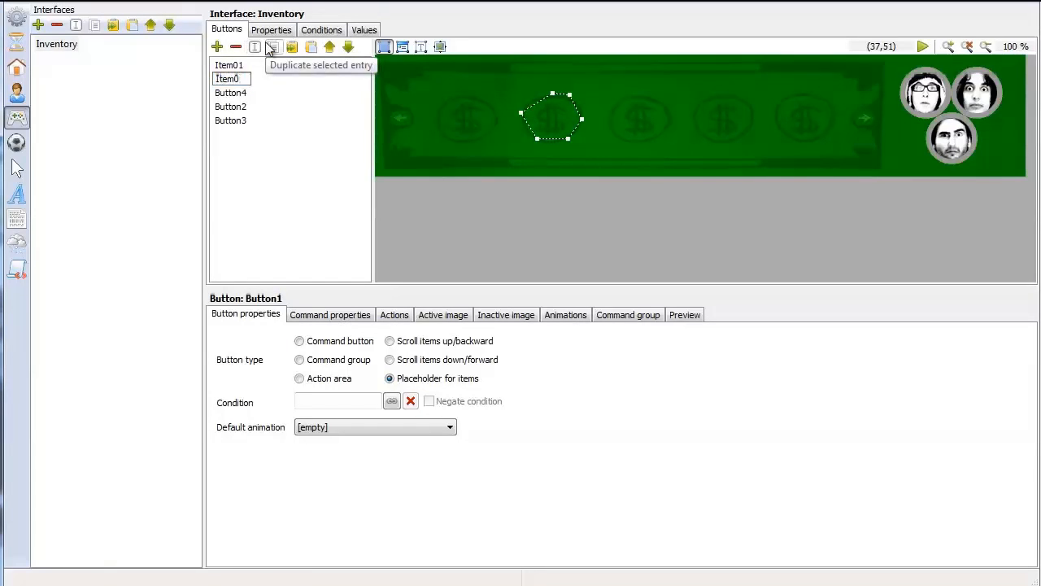
type("2")
left_click(231, 94)
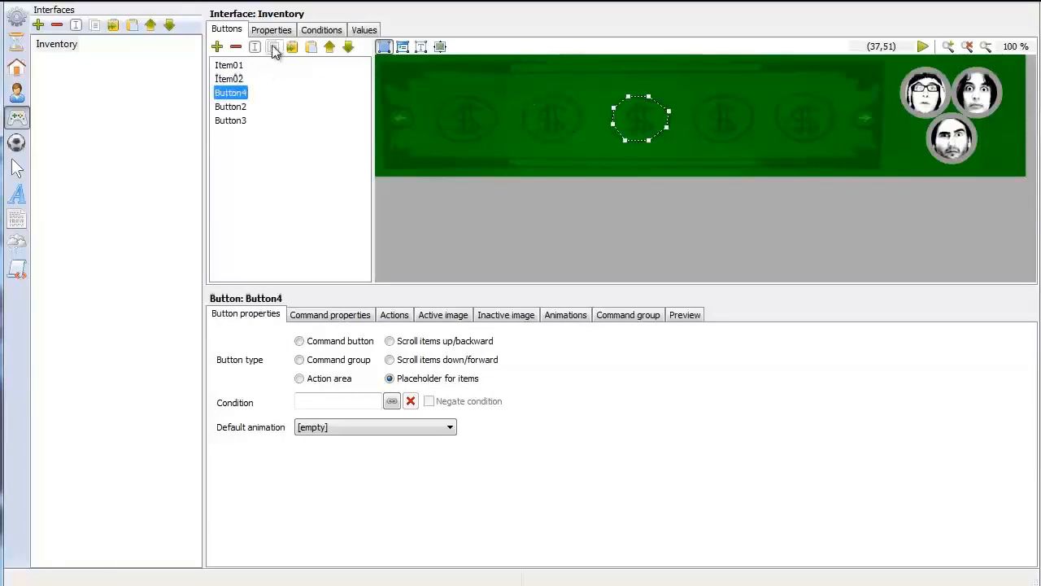
left_click(258, 46)
key("ctrl+v")
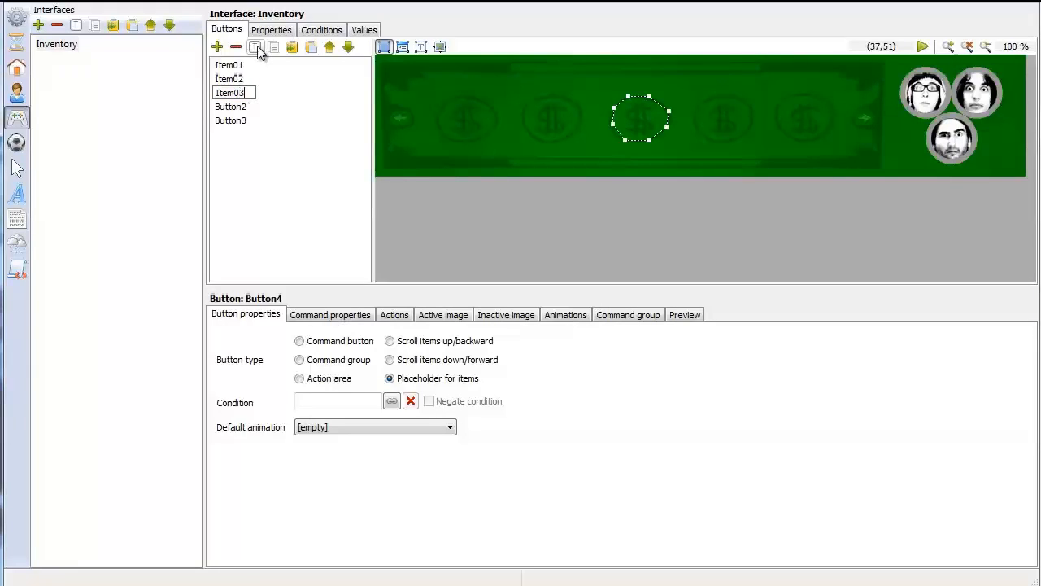
Rename Button2 as Item04 and Button3 as Item05, reusing the copied name prefix
left_click(231, 107)
left_click(255, 47)
key("ctrl+v")
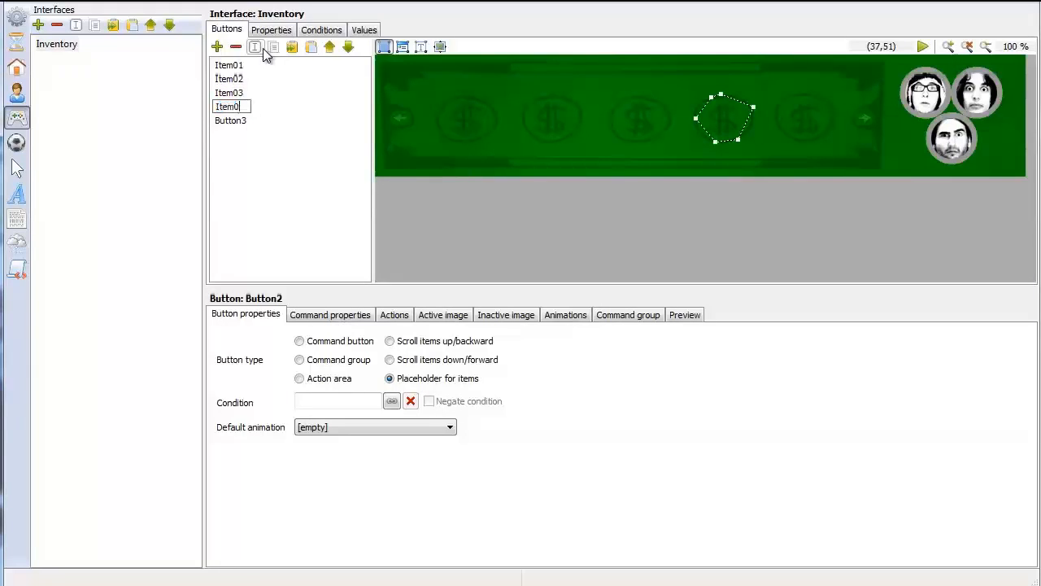
type("4")
left_click(231, 120)
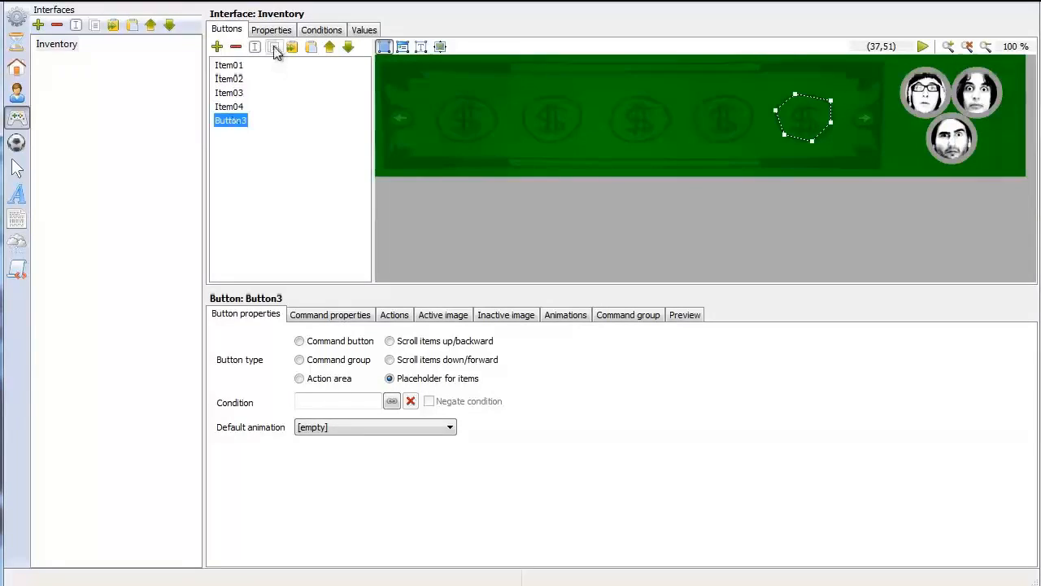
left_click(255, 46)
key("ctrl+v")
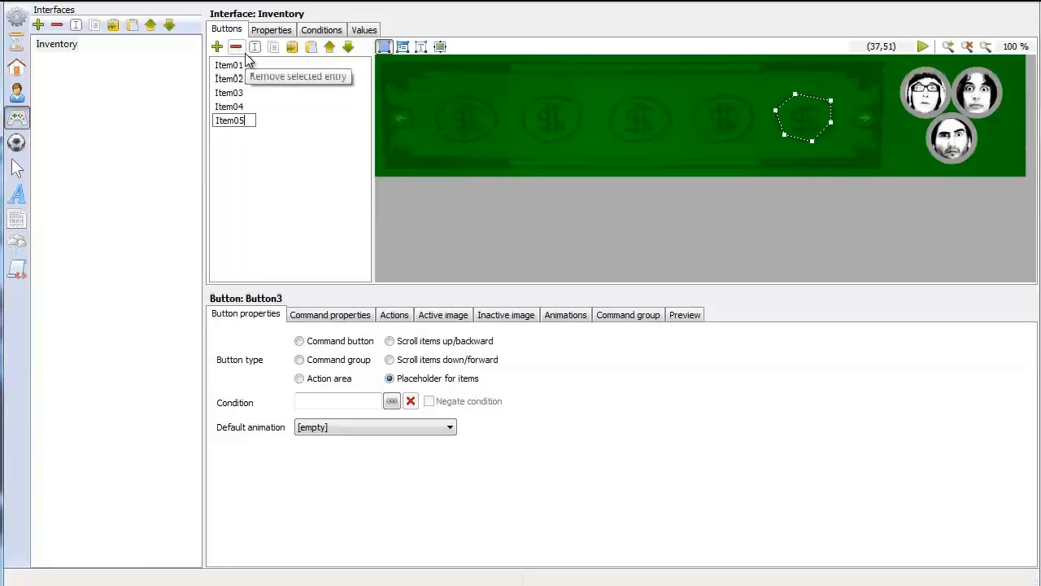
left_click(256, 187)
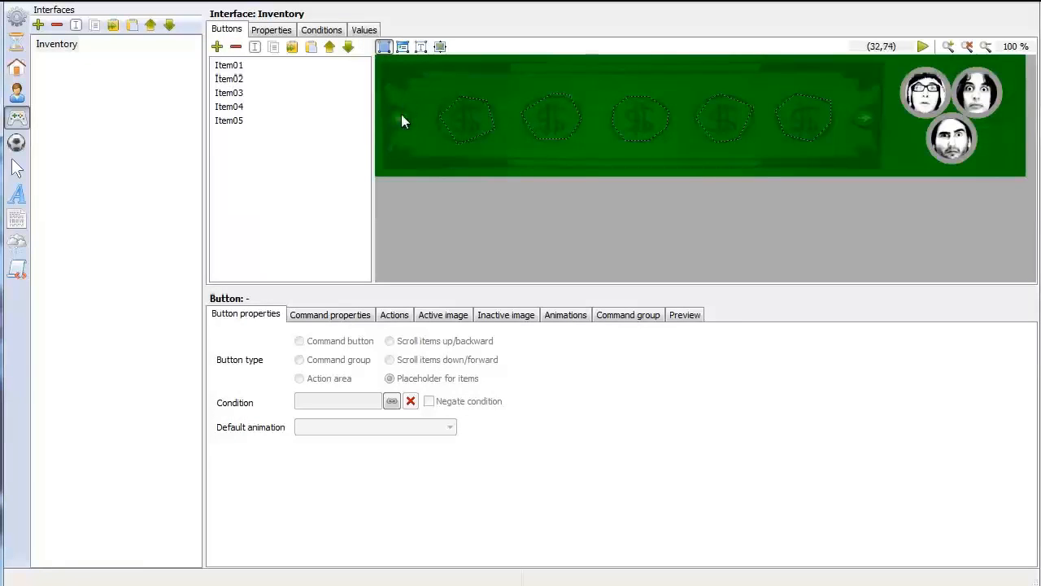
Add two more buttons to the Inventory interface after Item05
left_click(237, 122)
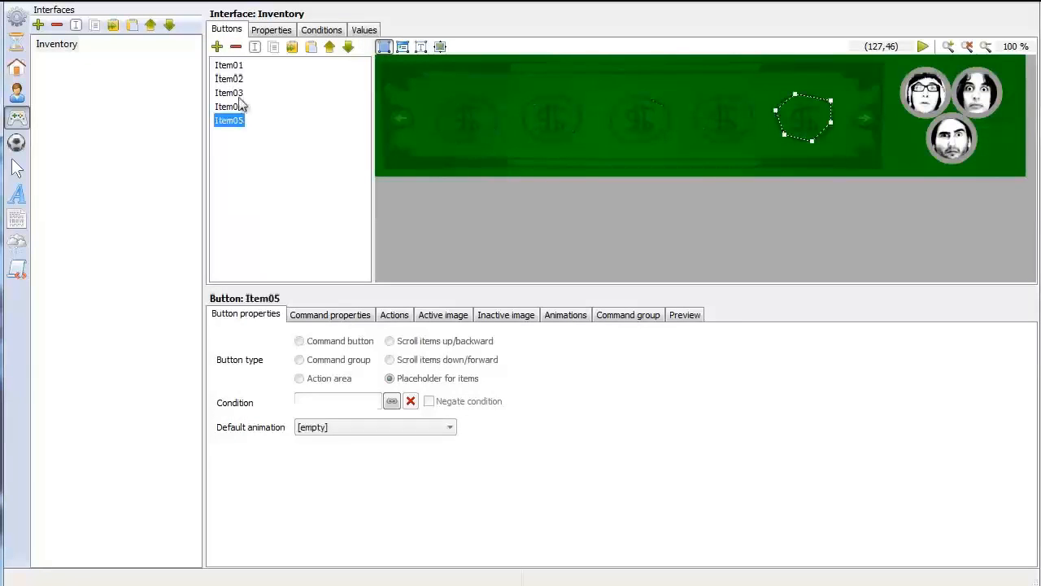
left_click(217, 46)
left_click(217, 46)
Outline the new Button0's area as a closed polygon around the left arrow of the inventory image
left_click(230, 134)
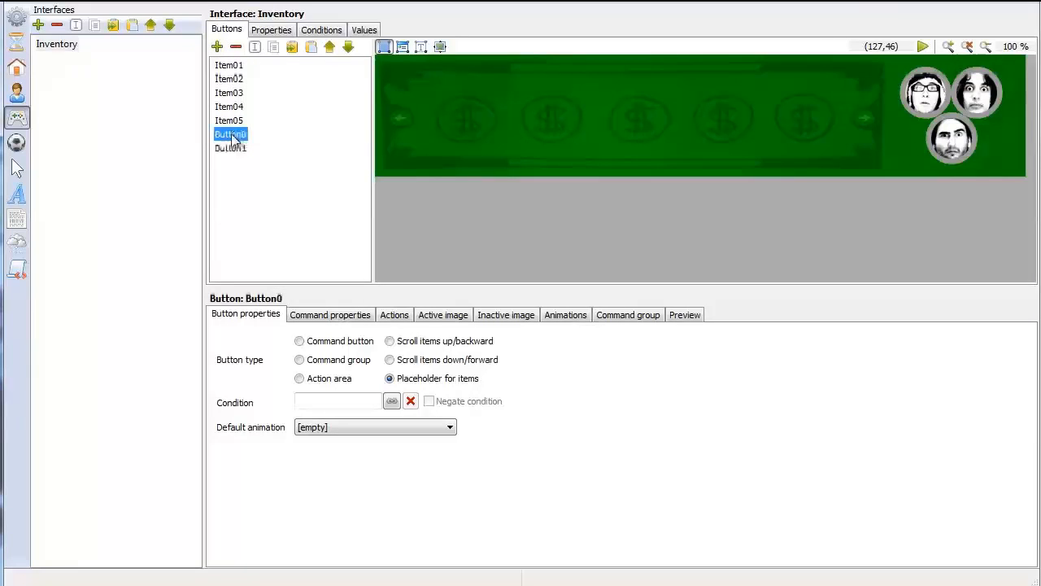
left_click(401, 106)
left_click(391, 108)
left_click(389, 120)
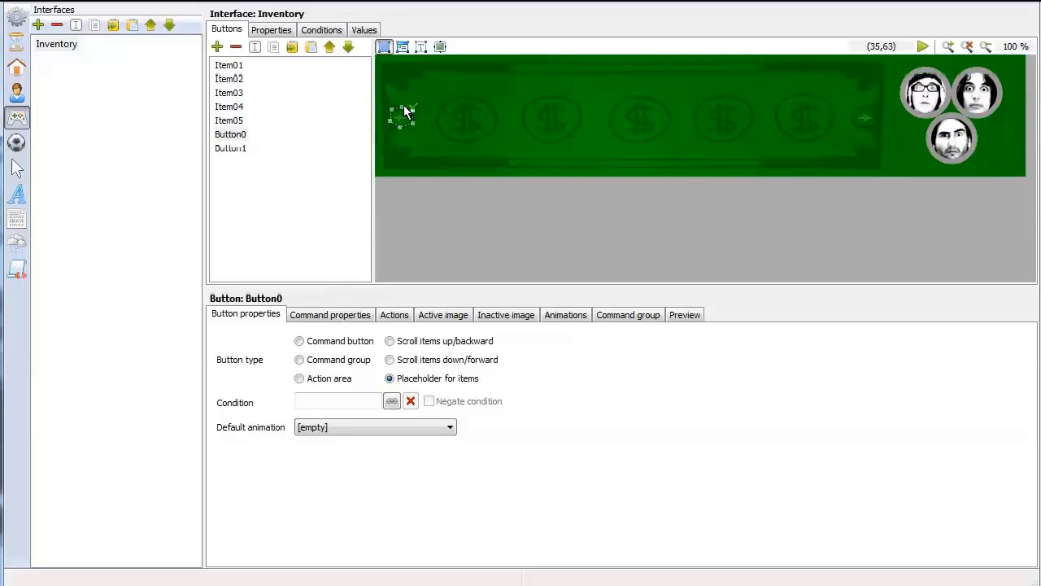
Outline the new Button1's area as a closed polygon around the right arrow of the inventory image
left_click(231, 148)
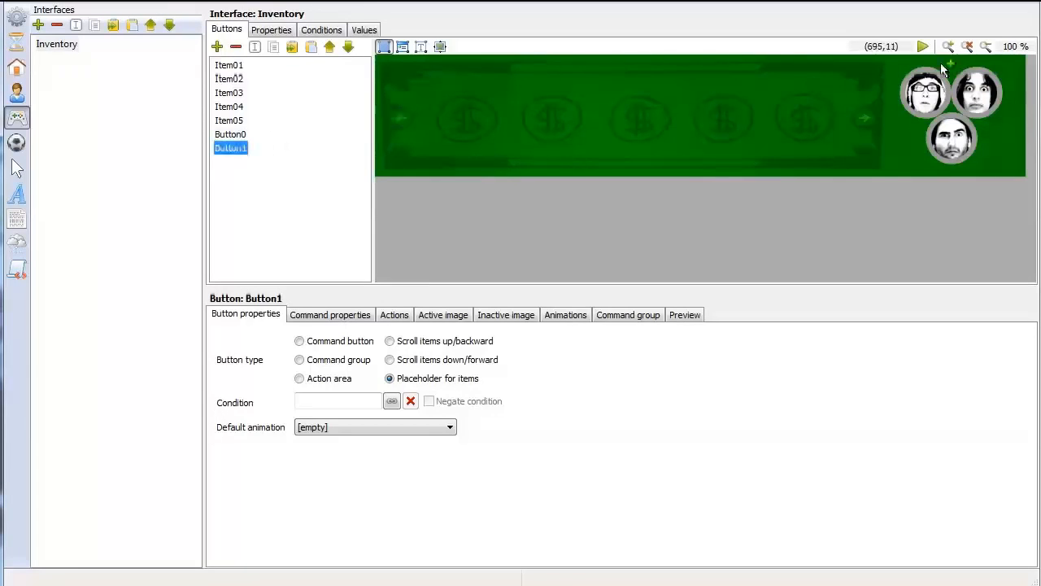
left_click(865, 104)
left_click(854, 109)
left_click(853, 121)
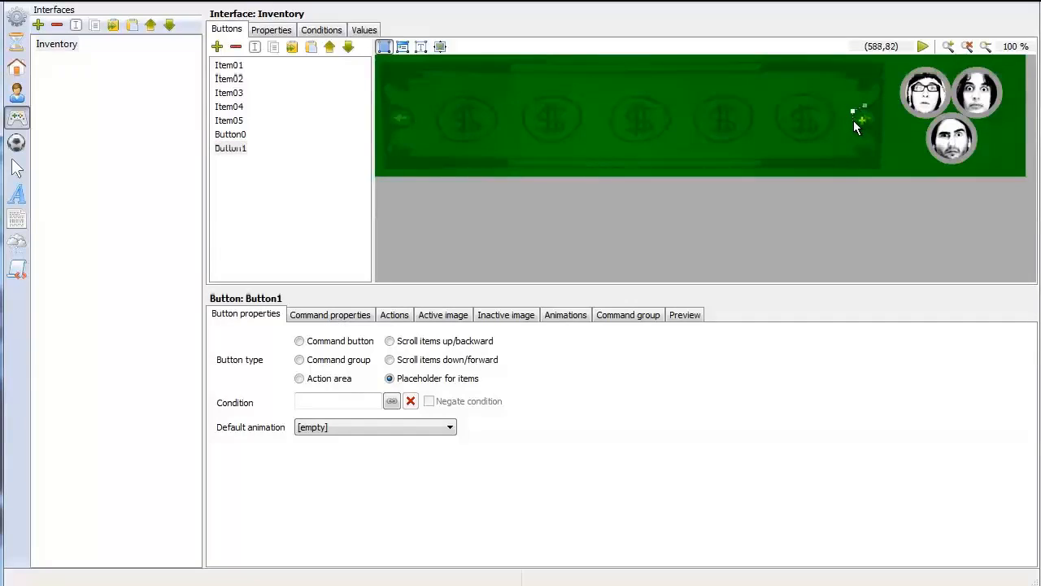
left_click(864, 124)
left_click(876, 121)
left_click(876, 108)
left_click(864, 105)
Check the outlined area and type of each Inventory button from Item01 through Button1
left_click(239, 135)
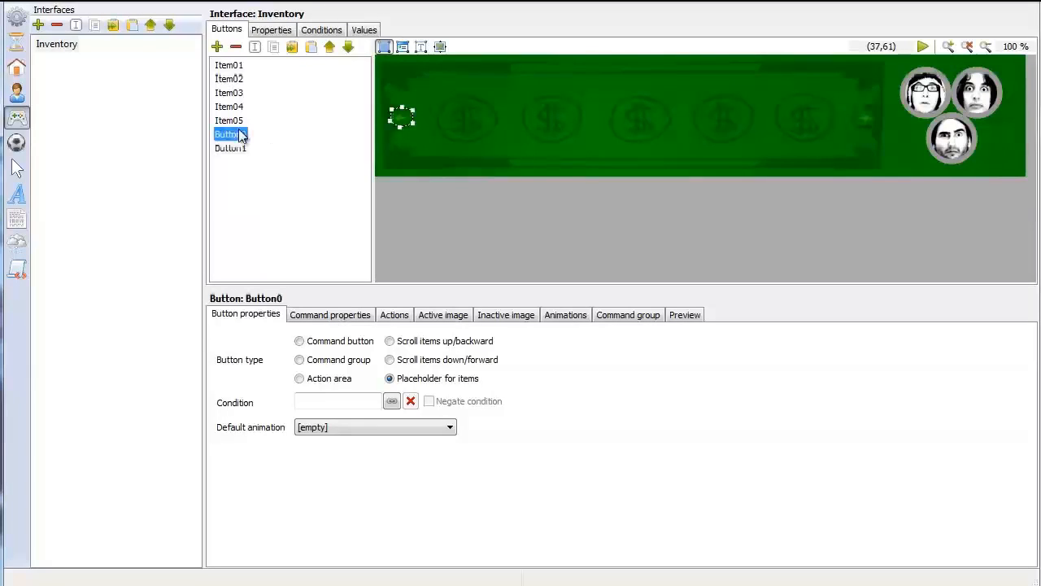
left_click(238, 69)
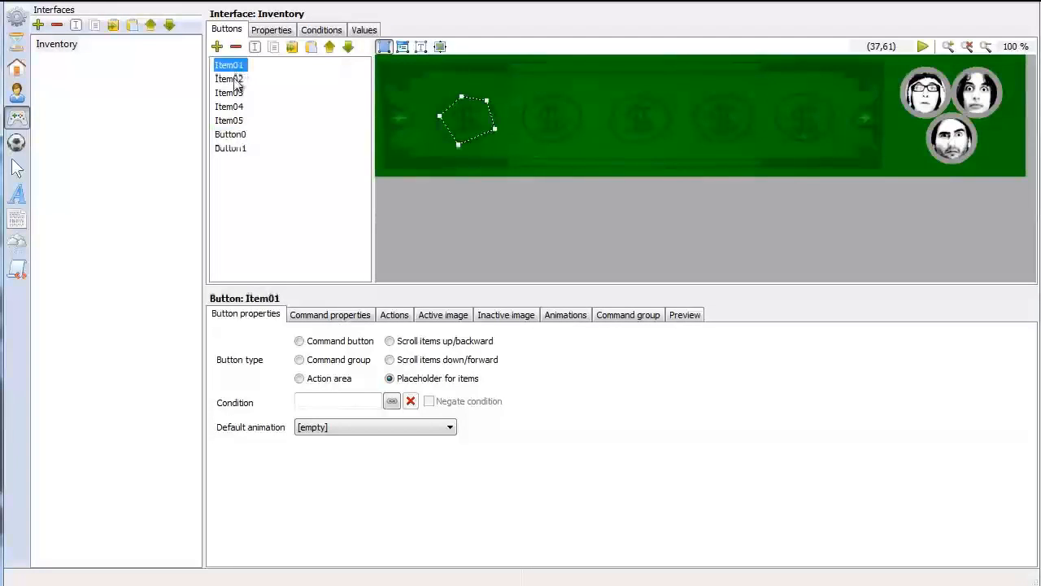
left_click(235, 80)
left_click(234, 95)
left_click(235, 107)
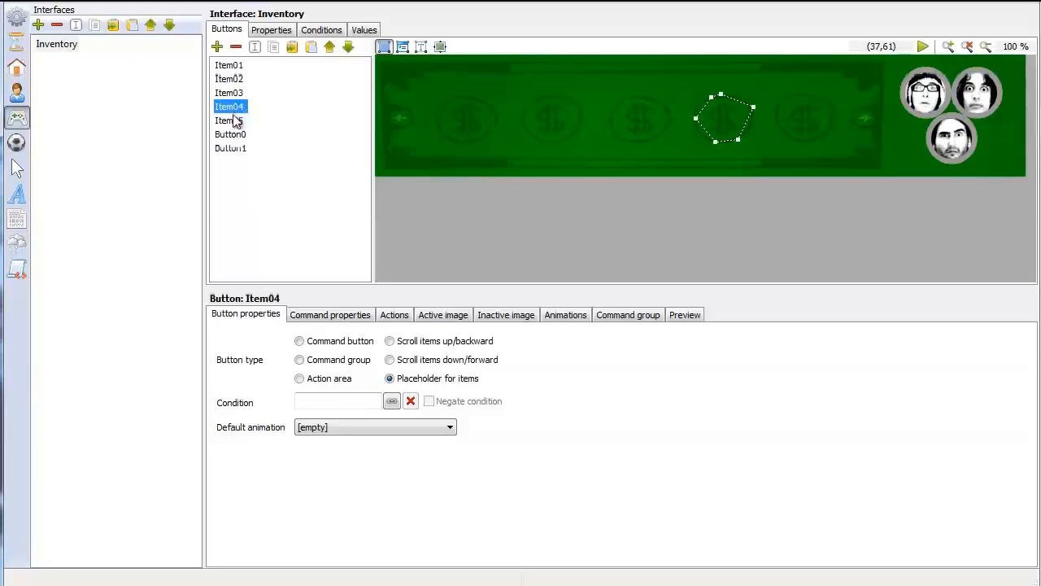
left_click(234, 121)
left_click(231, 135)
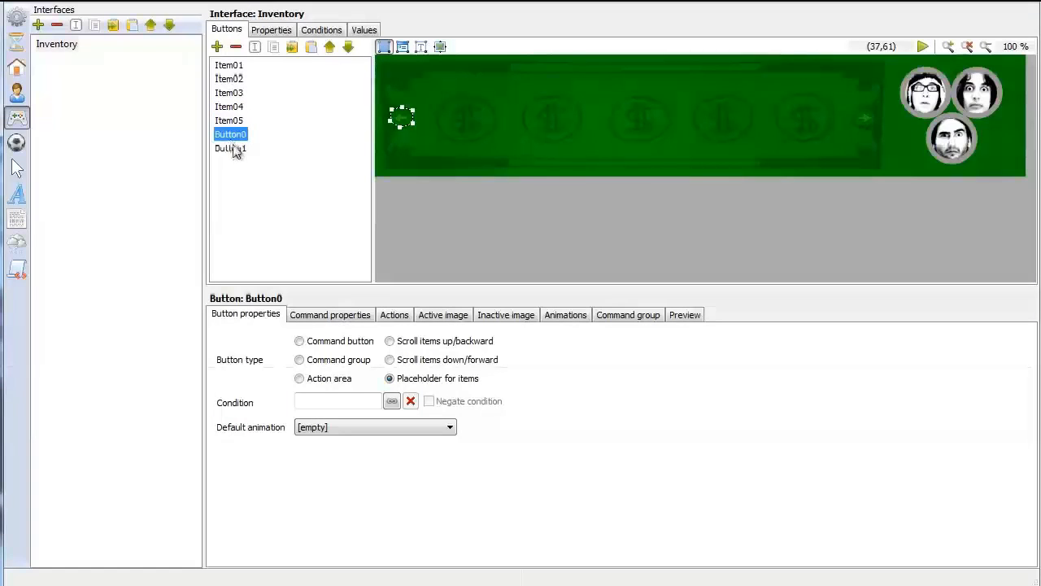
left_click(234, 148)
Set Button0's type to Scroll items up/backward and rename it as left
left_click(234, 135)
left_click(390, 342)
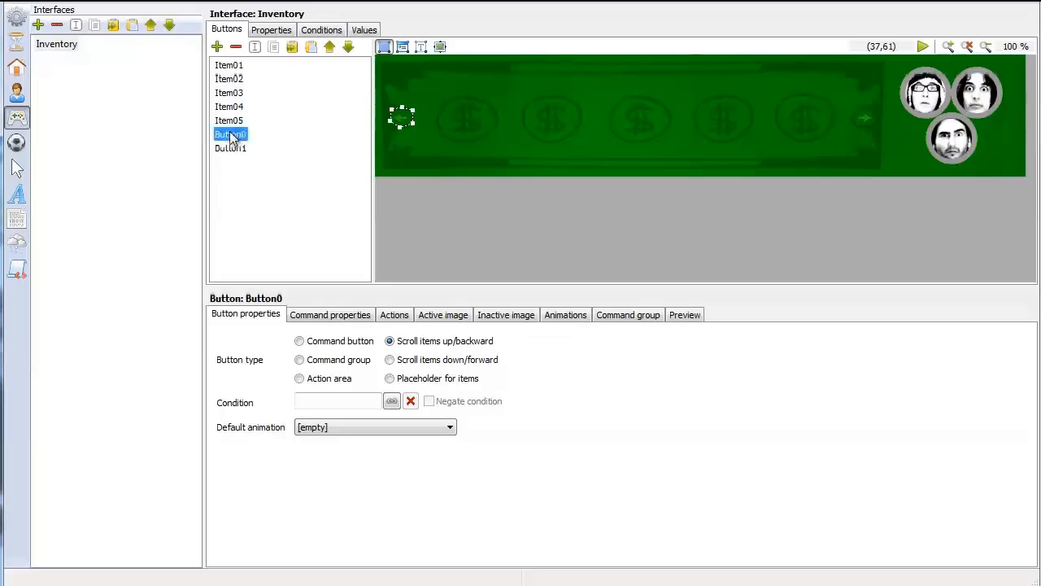
left_click(255, 47)
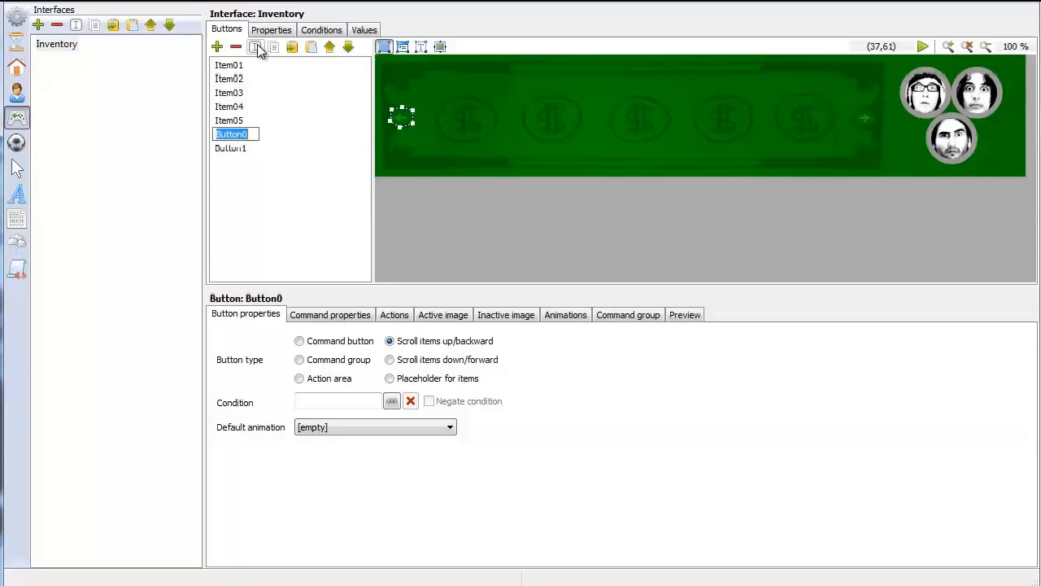
type("Irf")
type("eft")
key("Return")
Set Button1's type to Scroll items down/forward and rename it as right
left_click(238, 150)
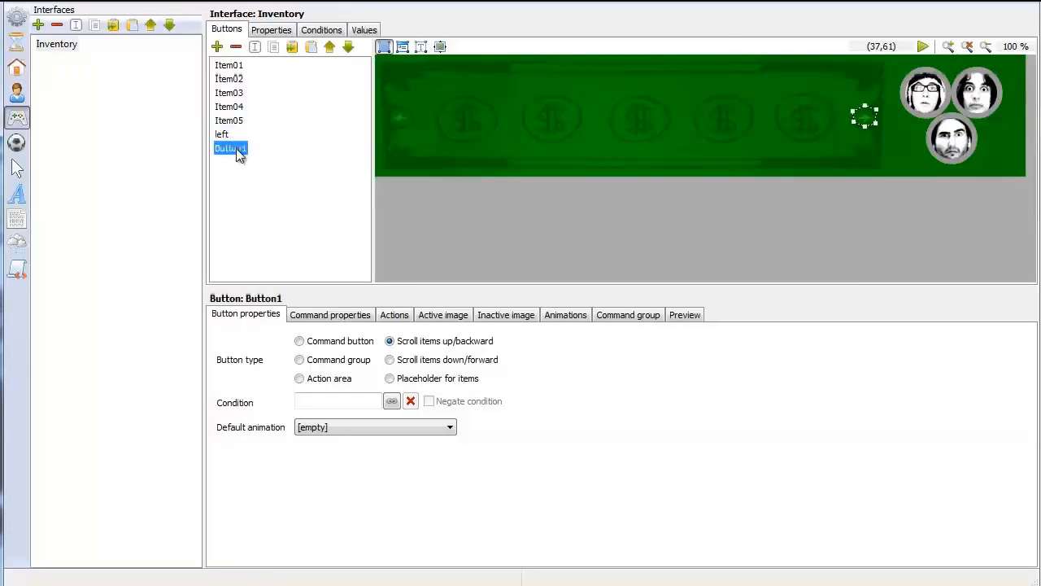
left_click(390, 359)
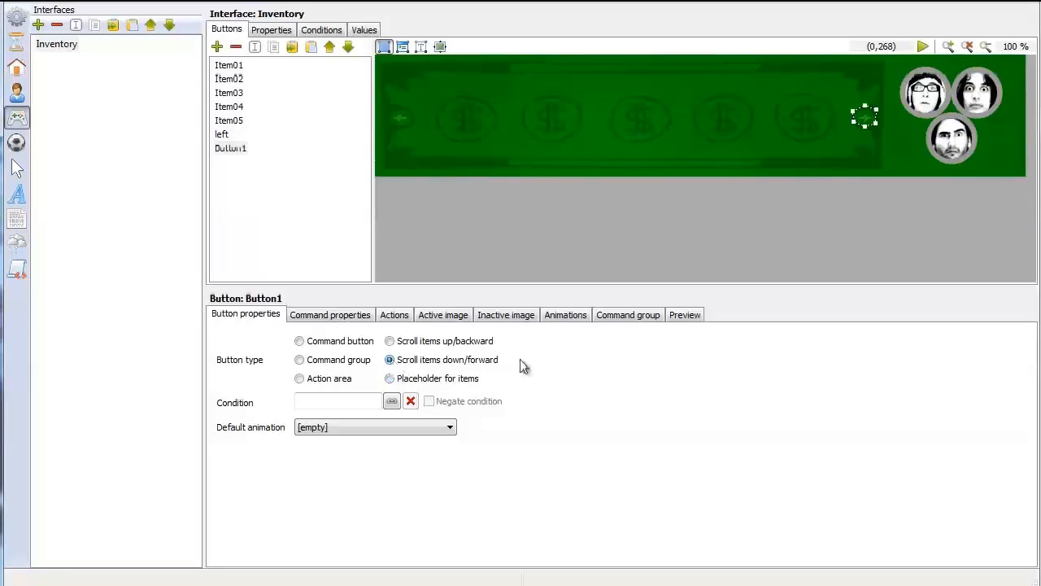
left_click(255, 47)
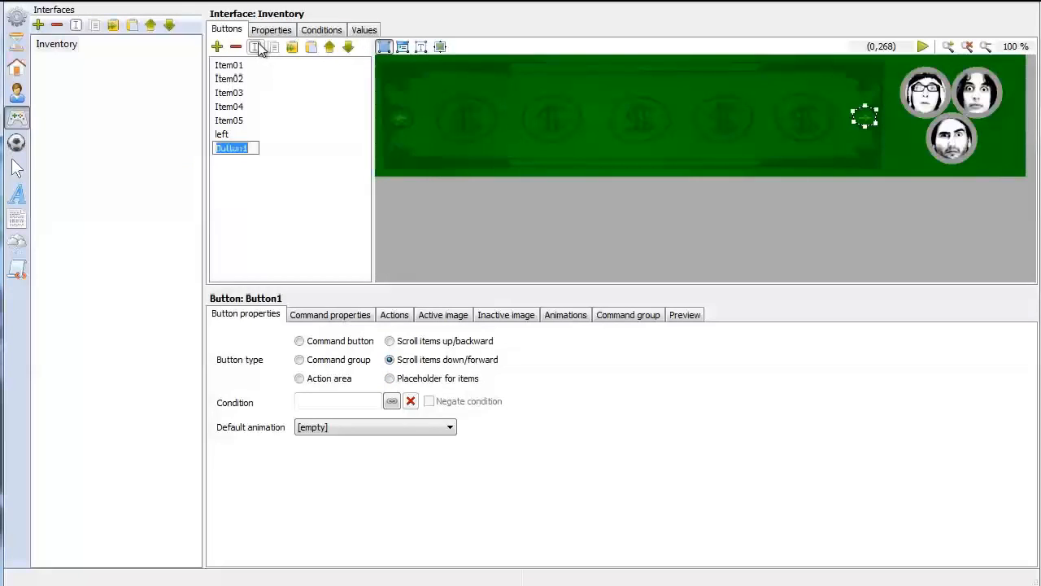
type("right")
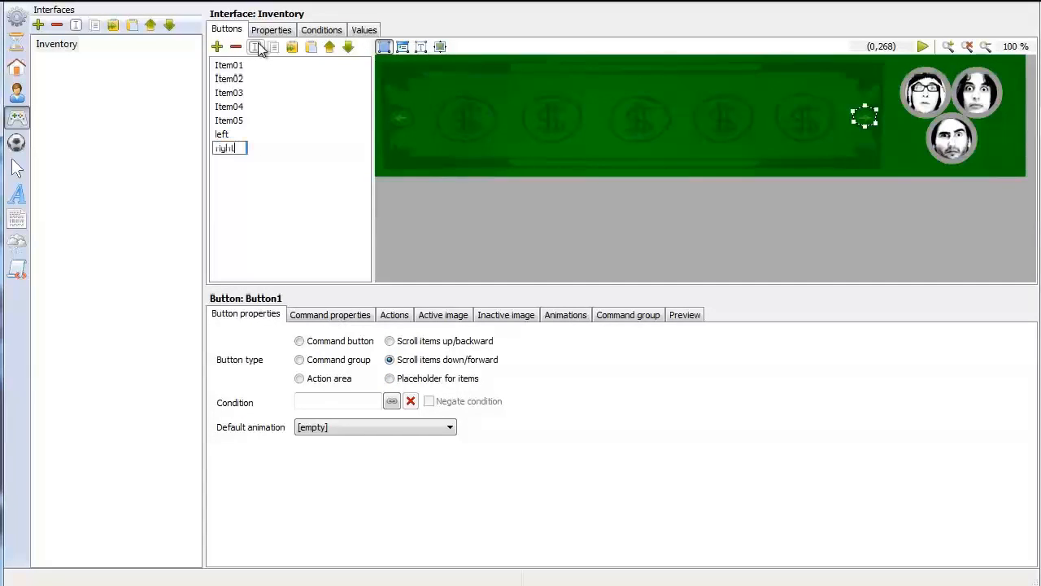
left_click(230, 65)
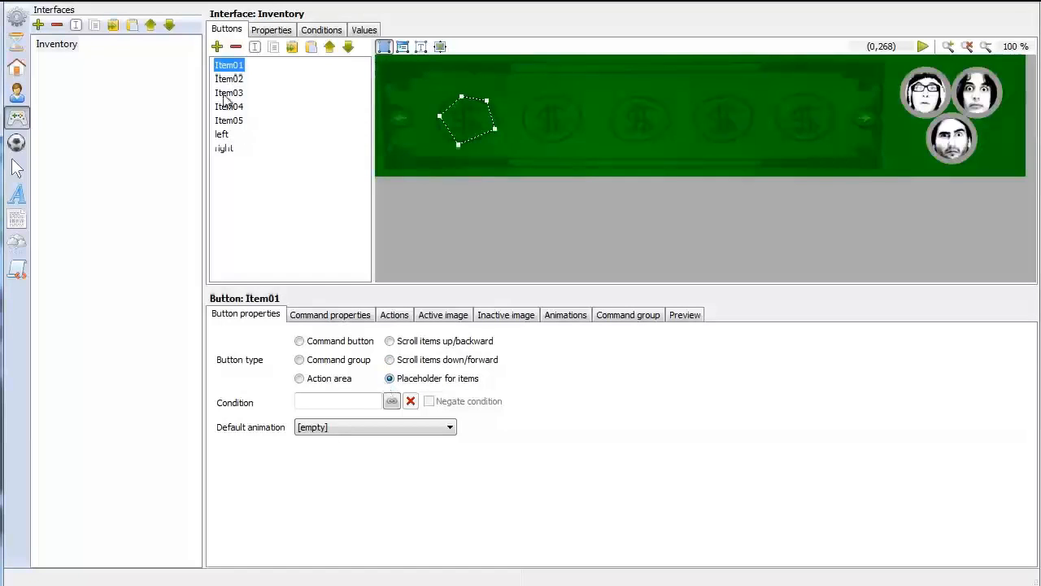
Check the item placeholder buttons Item02 through Item05 and set the Inventory interface's class to Inventory
left_click(230, 81)
left_click(235, 94)
left_click(236, 106)
left_click(236, 121)
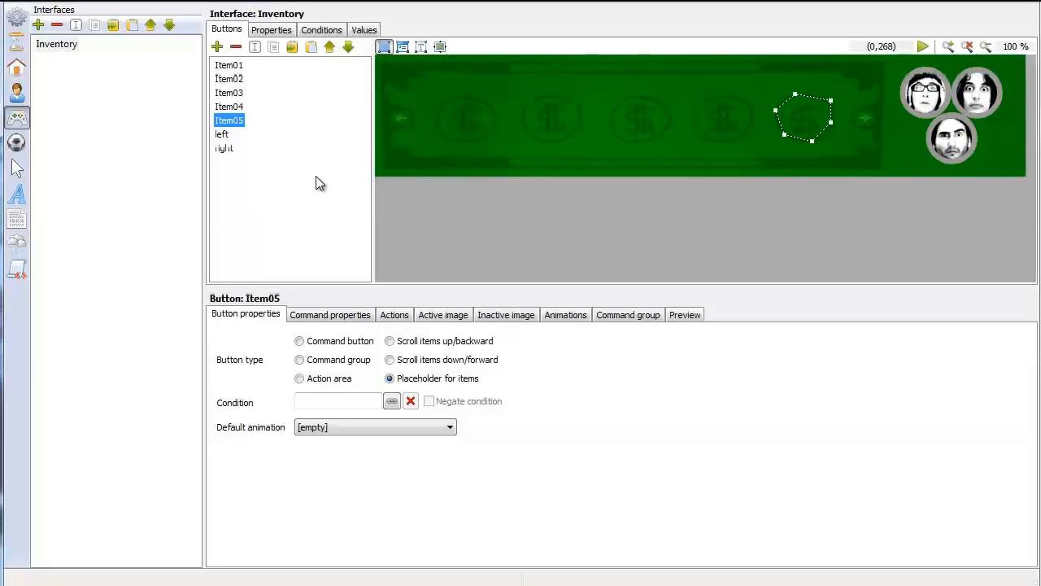
left_click(273, 31)
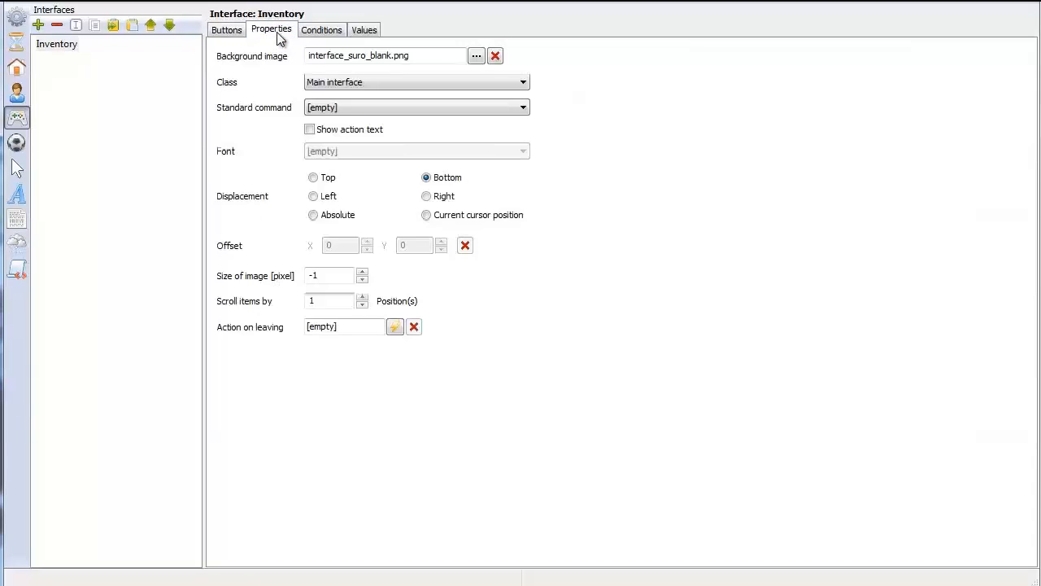
left_click(352, 85)
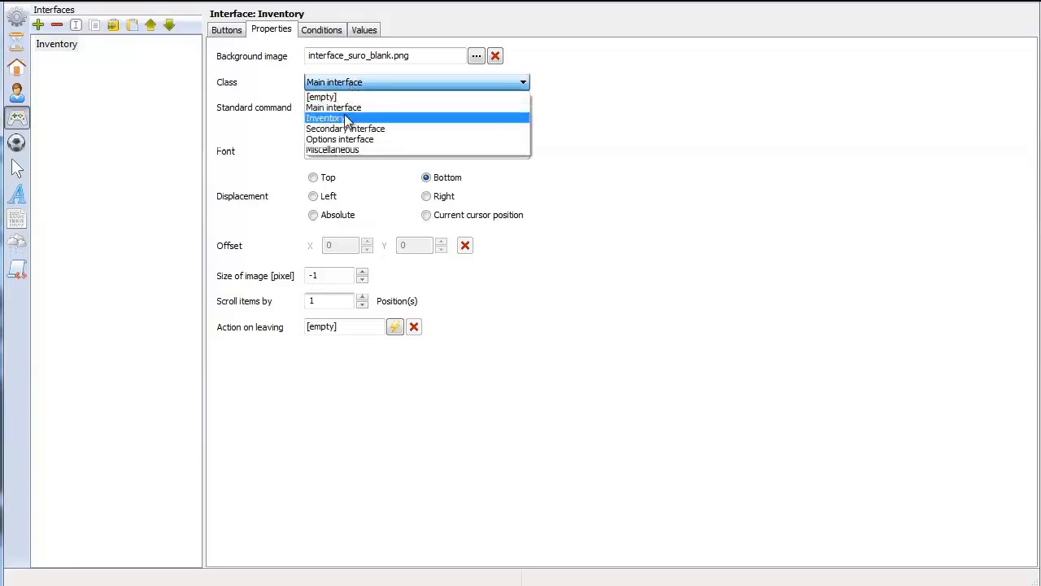
left_click(346, 118)
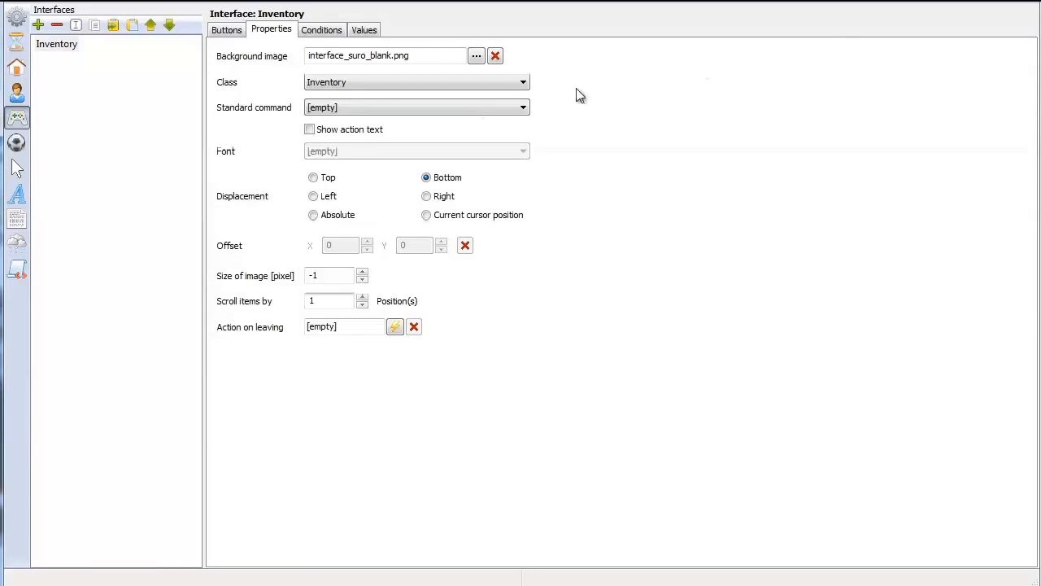
Create a new cursor and name it Cross
left_click(18, 167)
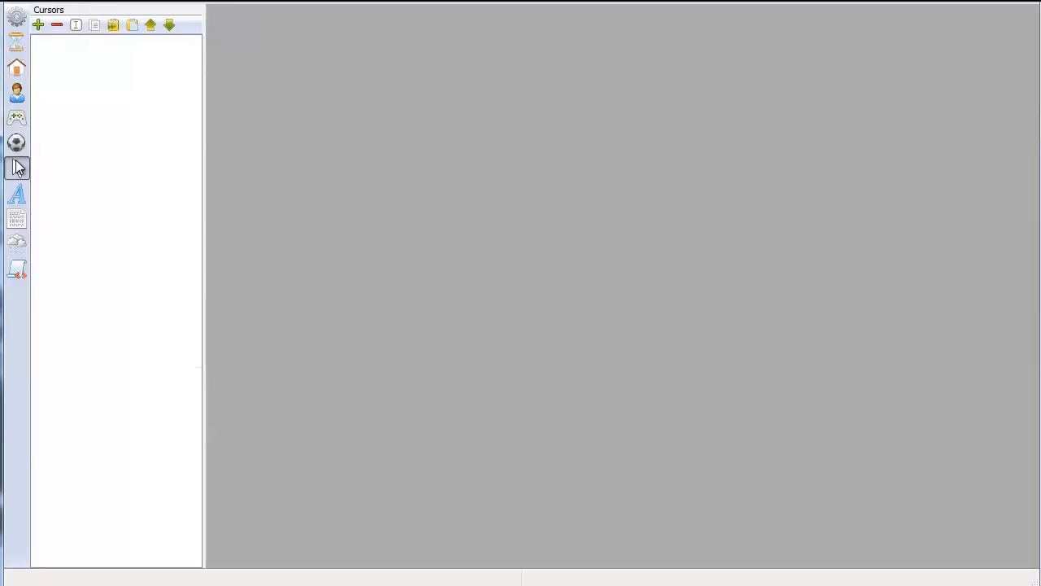
left_click(38, 26)
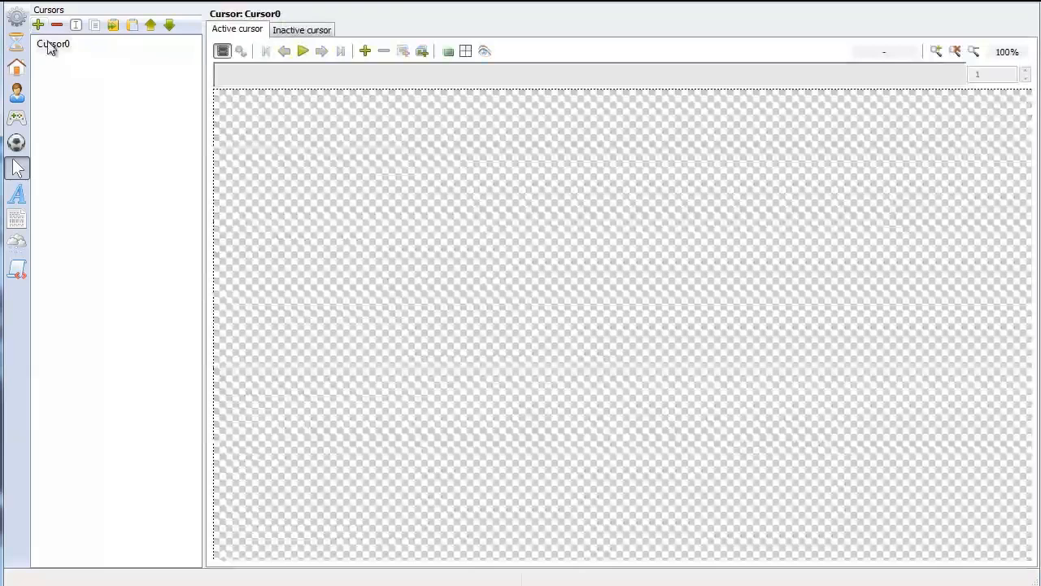
left_click(49, 45)
left_click(76, 26)
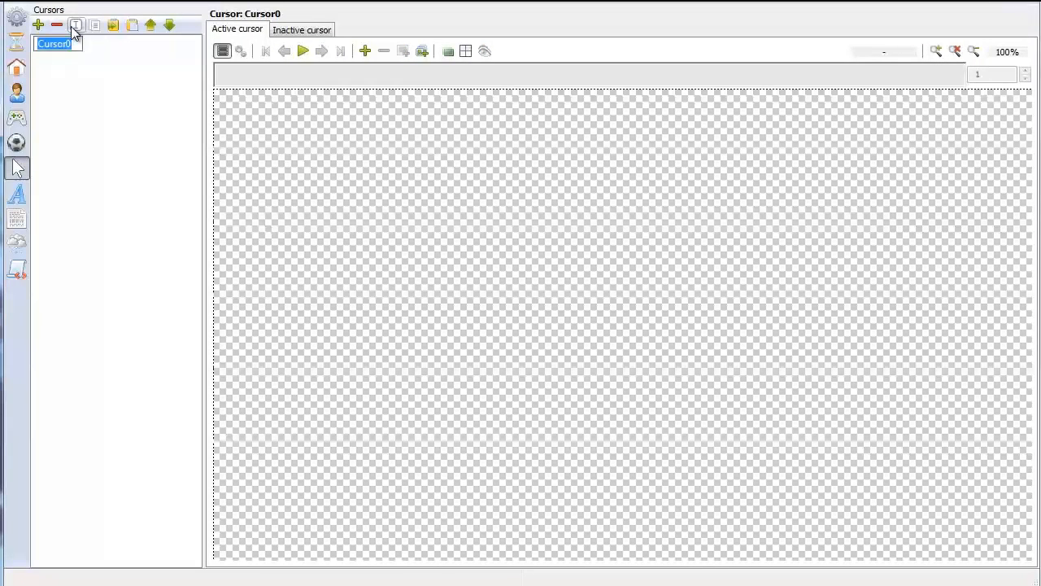
type("Cross")
key("Return")
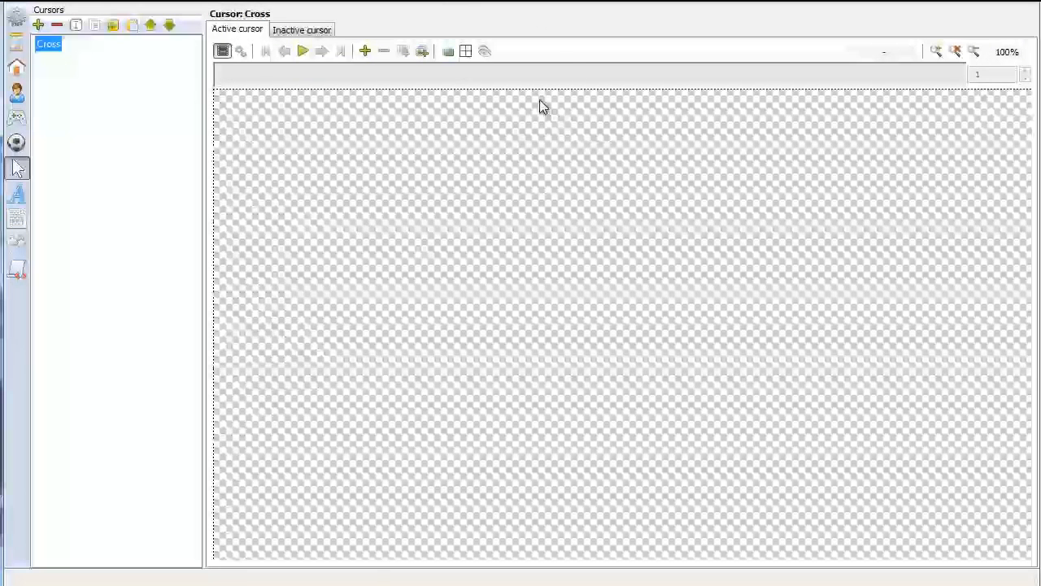
Load cursor_retro1 through cursor_retro4 from graphics/Cursors/Retro_Ani as the animation frames of Cross's active cursor
left_click(425, 54)
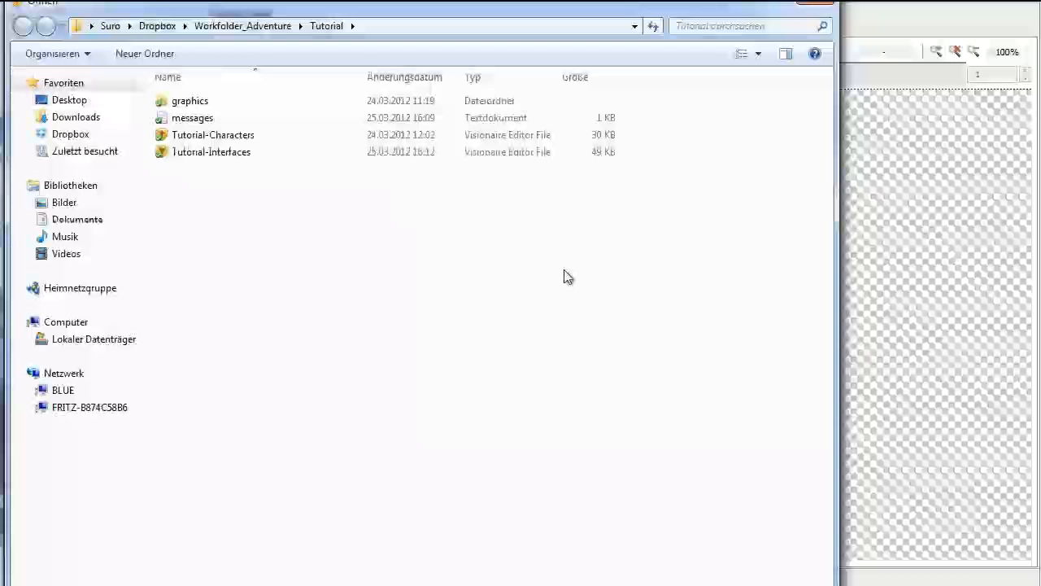
double_click(205, 104)
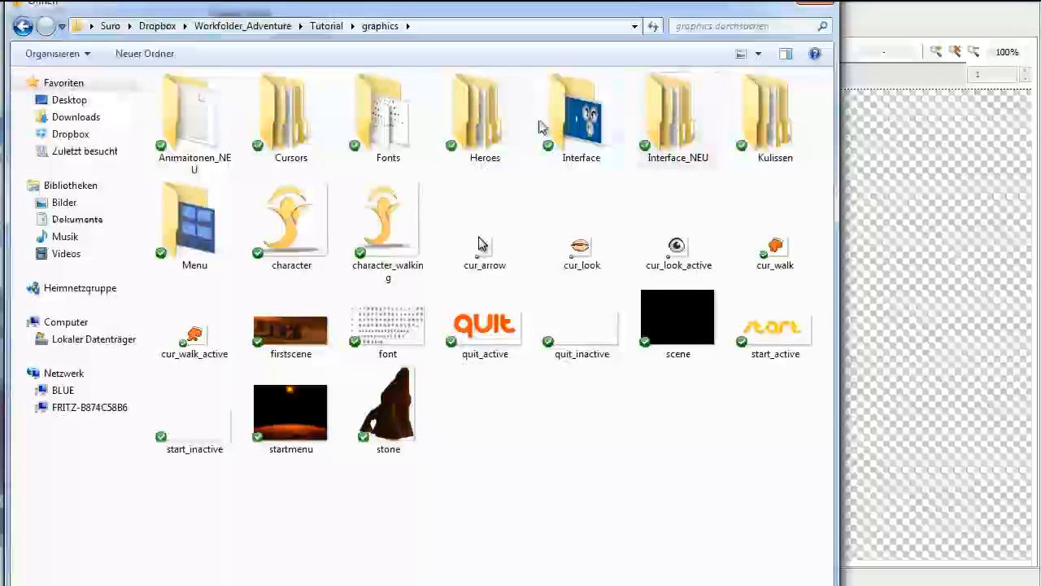
double_click(284, 122)
double_click(214, 118)
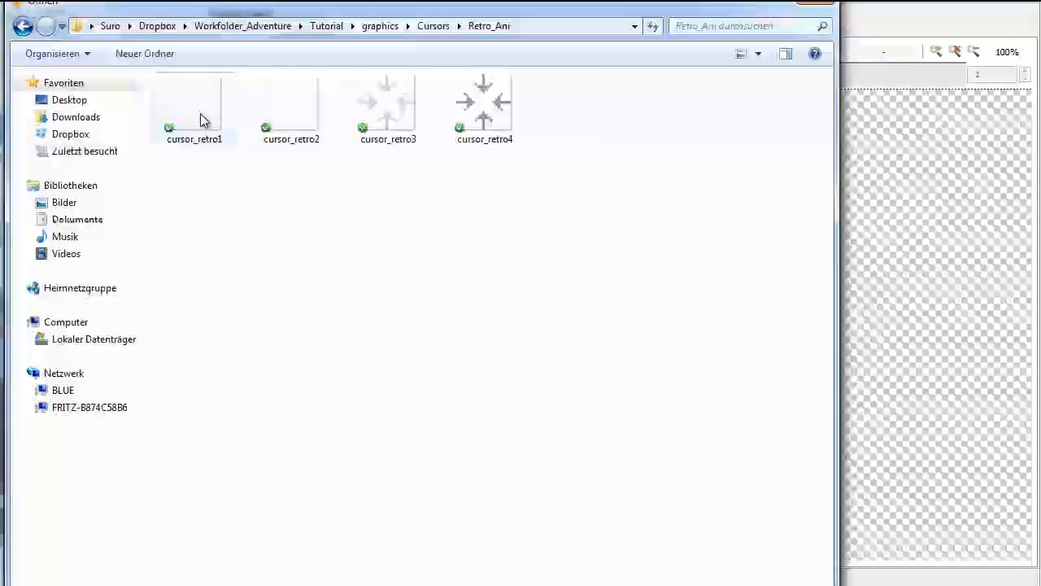
left_click(205, 130)
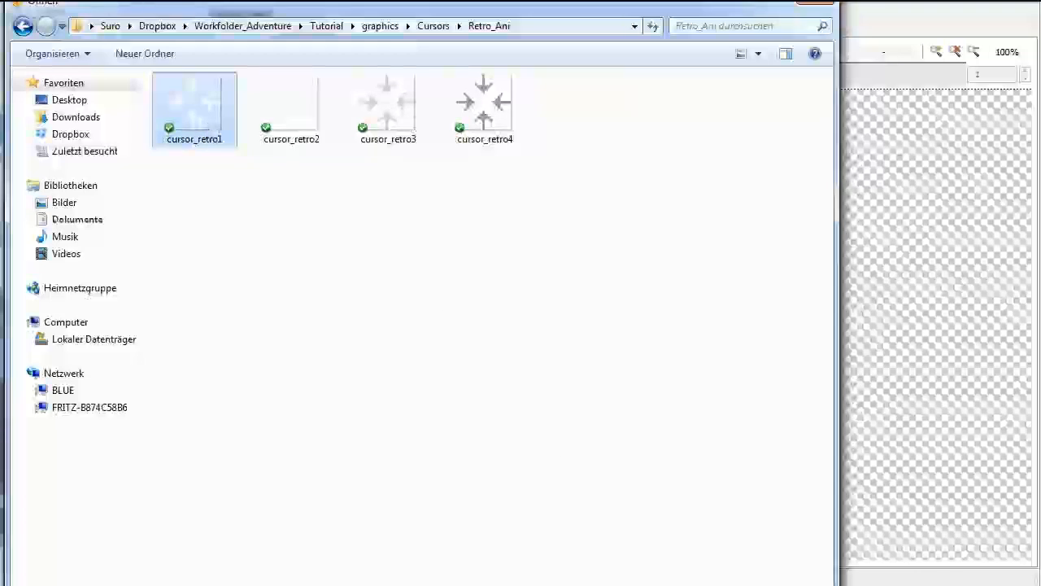
key("Return")
left_click(550, 322)
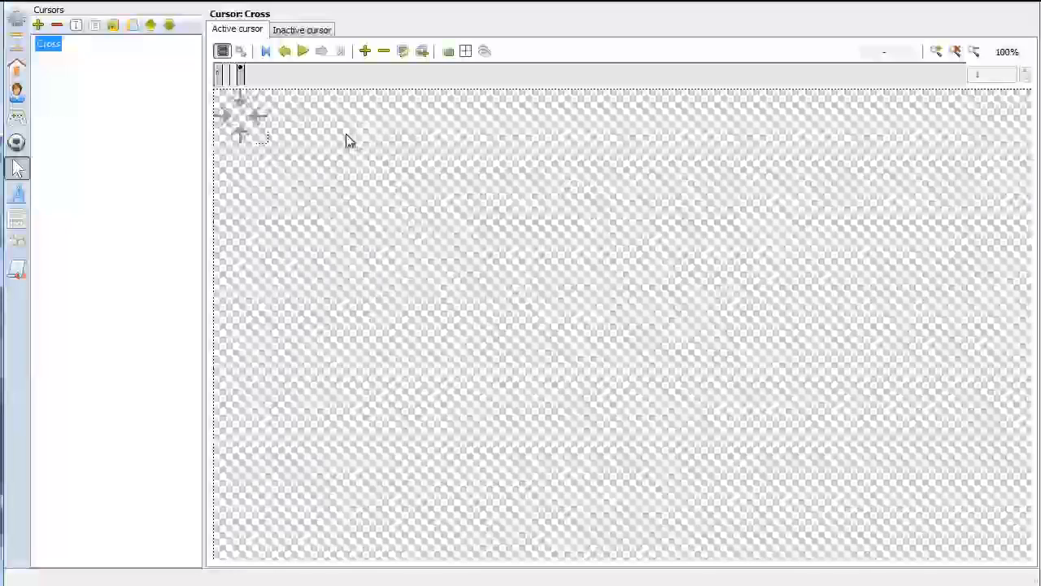
Preview the active cursor animation and set its pause between frames to 360 msec
left_click(299, 52)
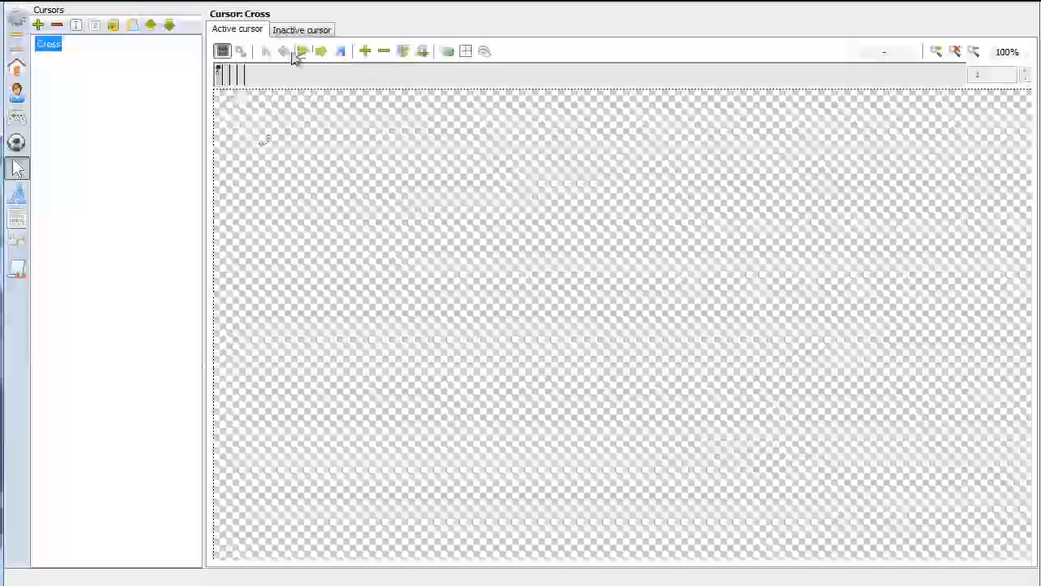
left_click(242, 51)
double_click(296, 87)
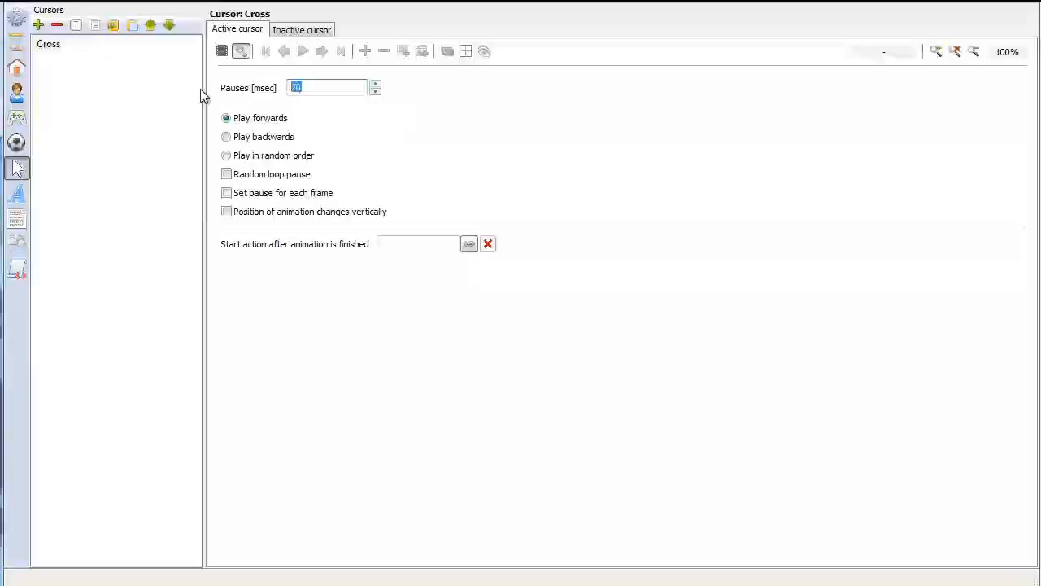
type("3")
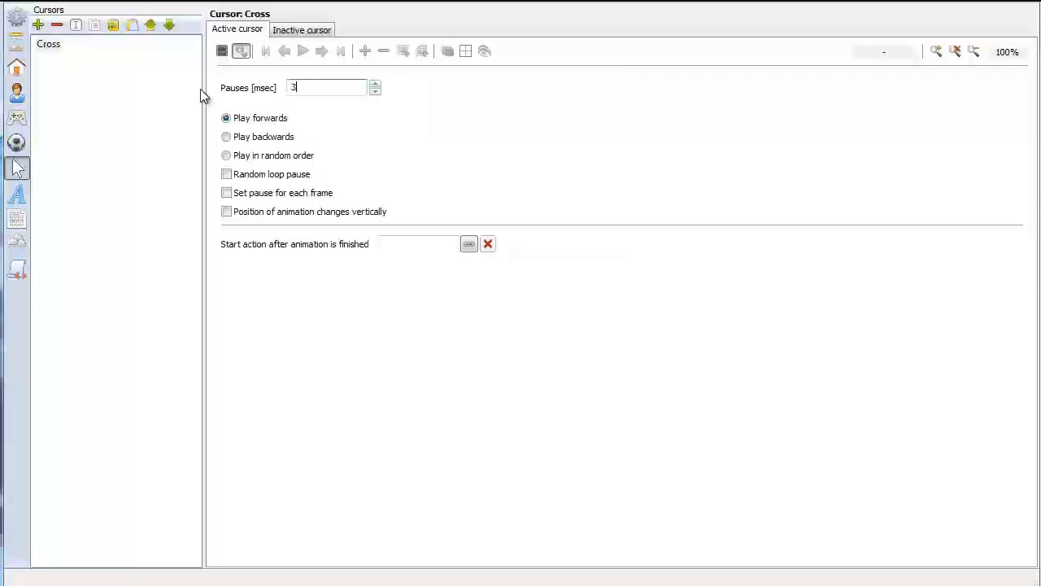
type("60")
Play the active cursor animation and move through its frames to check the playback speed
left_click(222, 51)
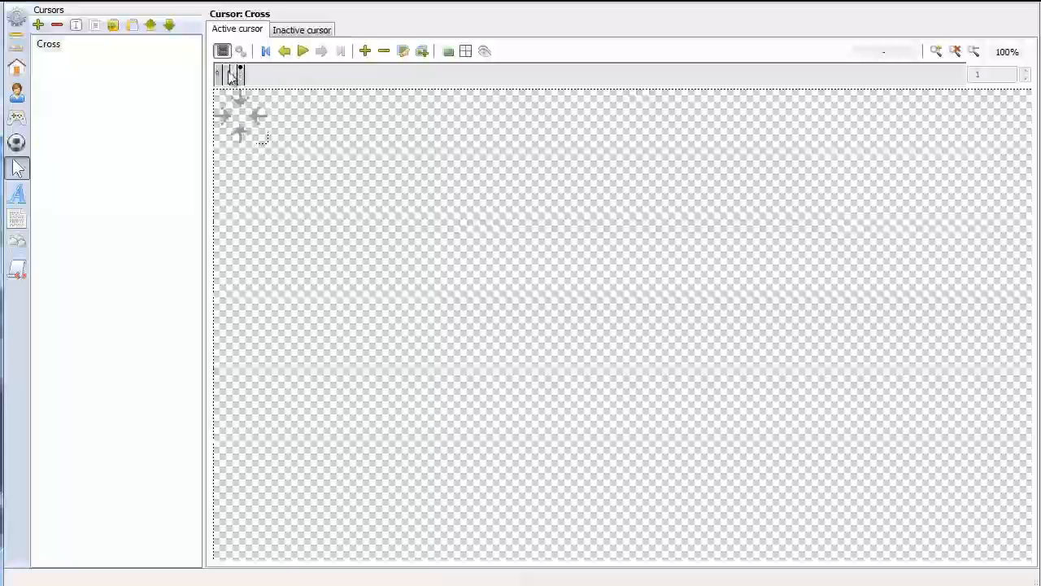
left_click(301, 52)
left_click(286, 53)
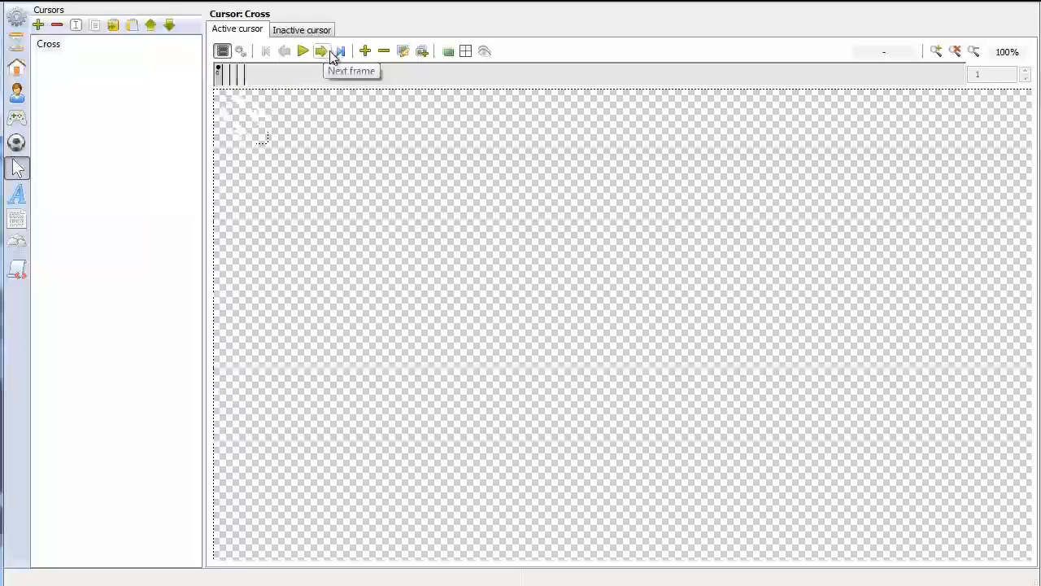
left_click(322, 52)
left_click(287, 54)
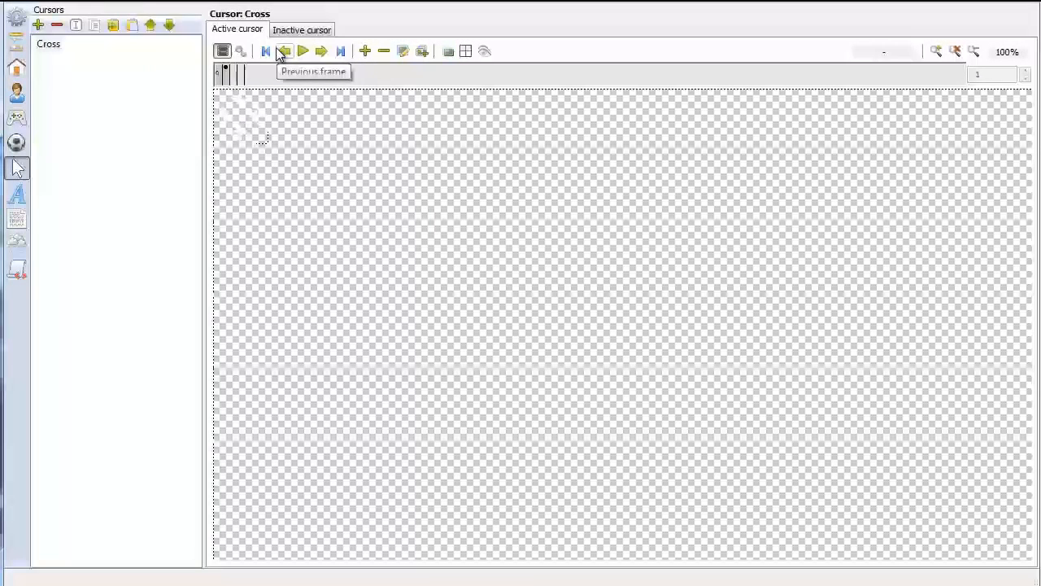
left_click(302, 52)
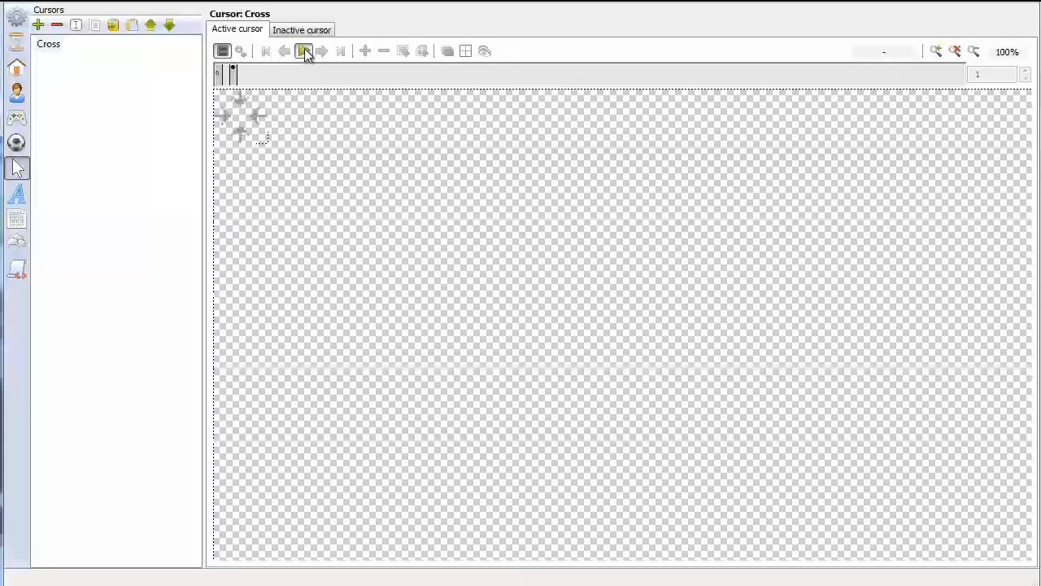
left_click(303, 51)
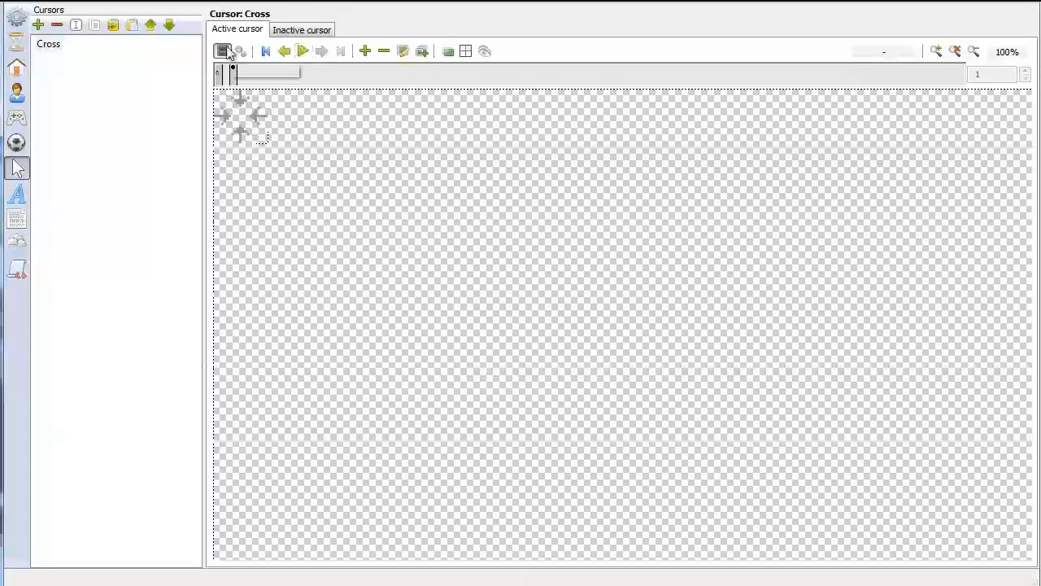
Add cursor_retro2 from graphics/Cursors/Retro_Ani as the single frame of Cross's inactive cursor
left_click(294, 30)
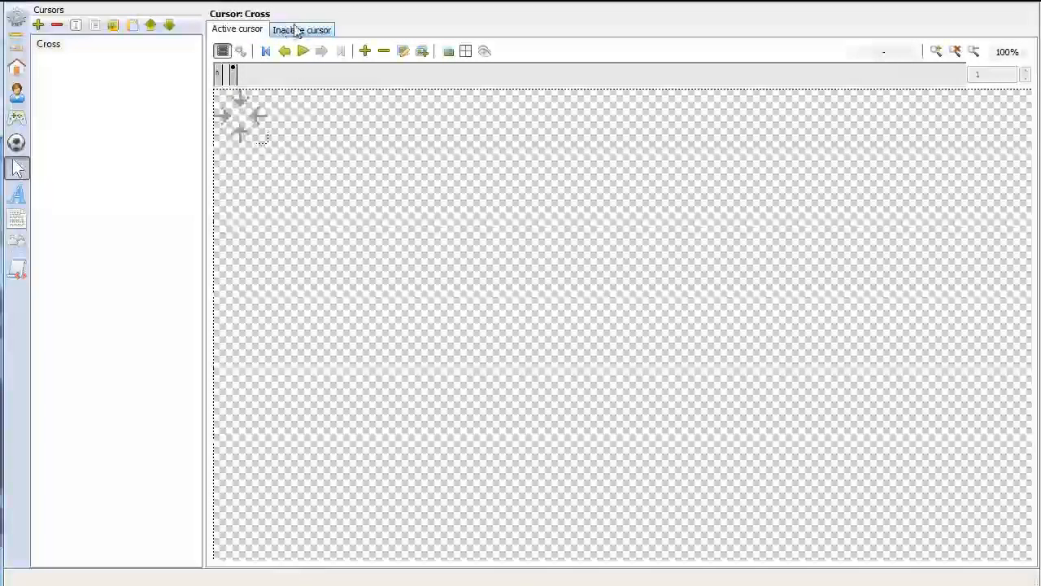
left_click(303, 31)
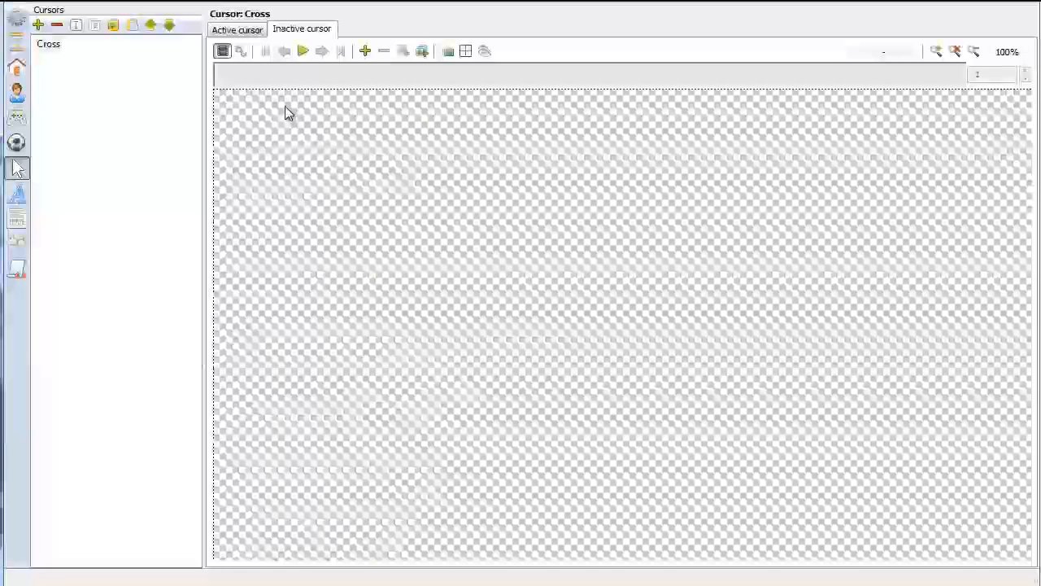
left_click(366, 51)
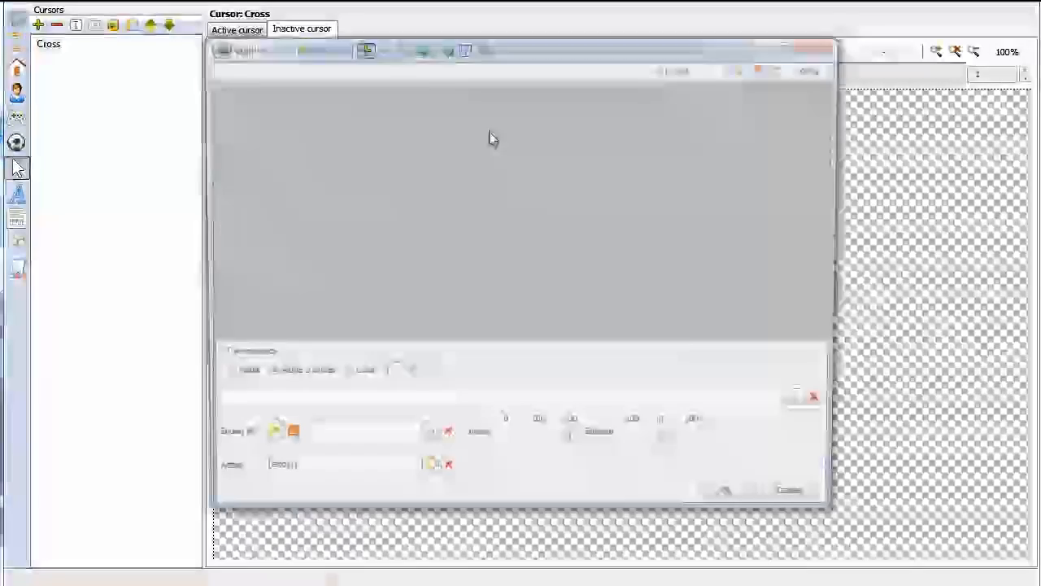
left_click(805, 401)
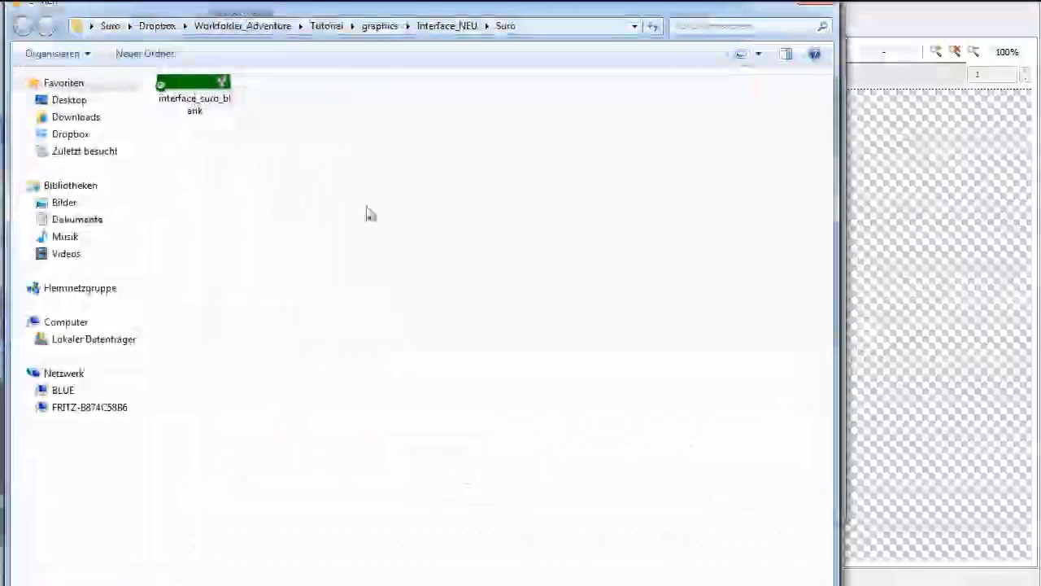
left_click(380, 26)
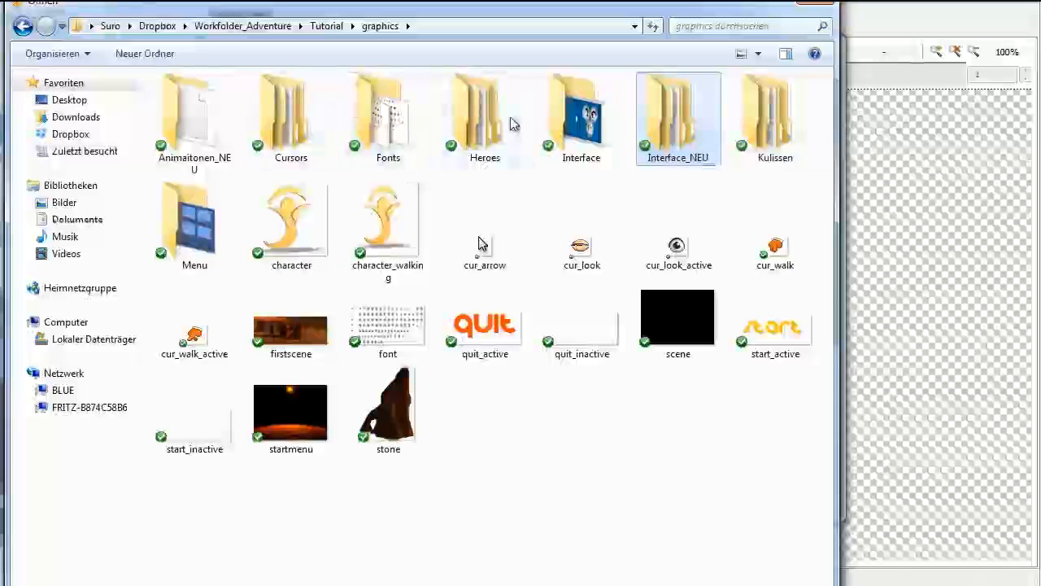
double_click(291, 122)
left_click(193, 122)
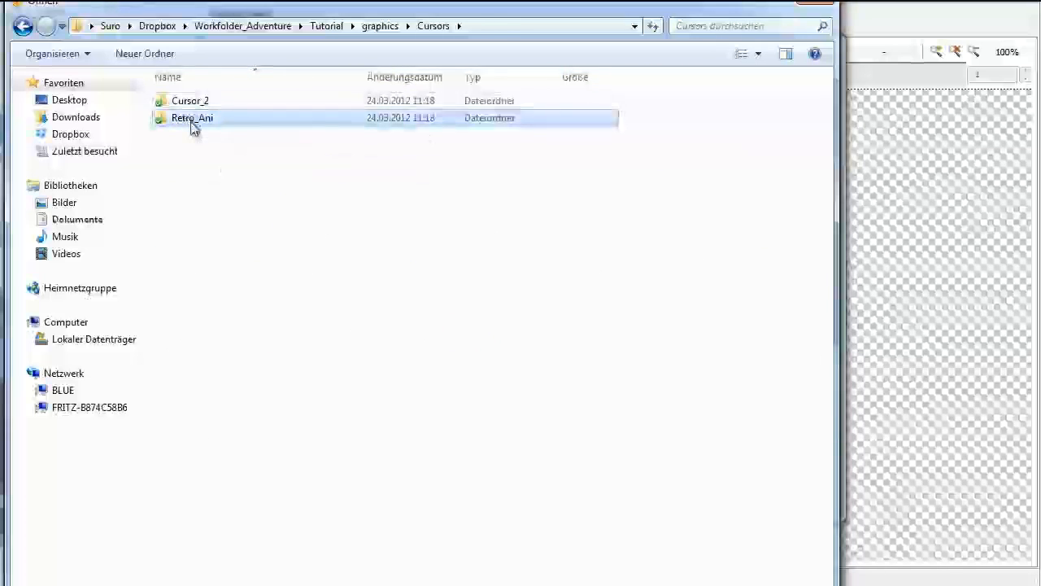
double_click(193, 120)
left_click(288, 121)
double_click(281, 122)
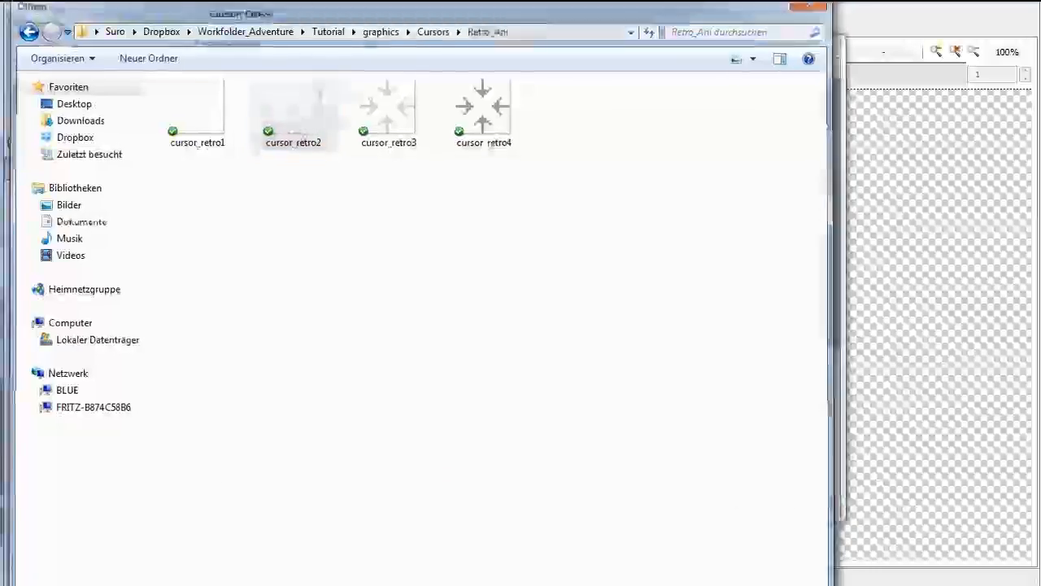
left_click(739, 505)
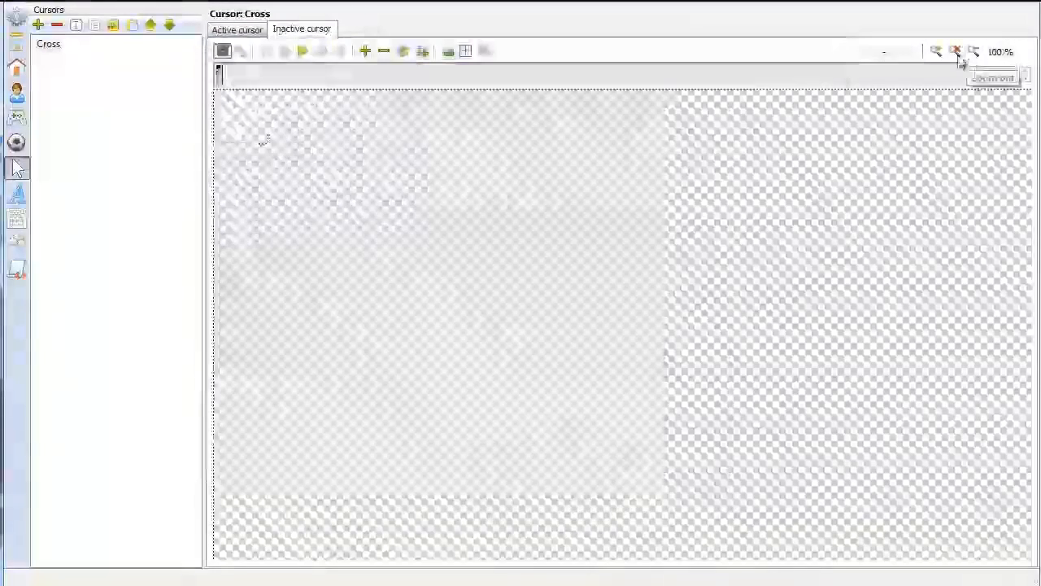
Place the inactive cursor's hotspot in the centre between its four arrows
left_click(936, 51)
left_click(936, 51)
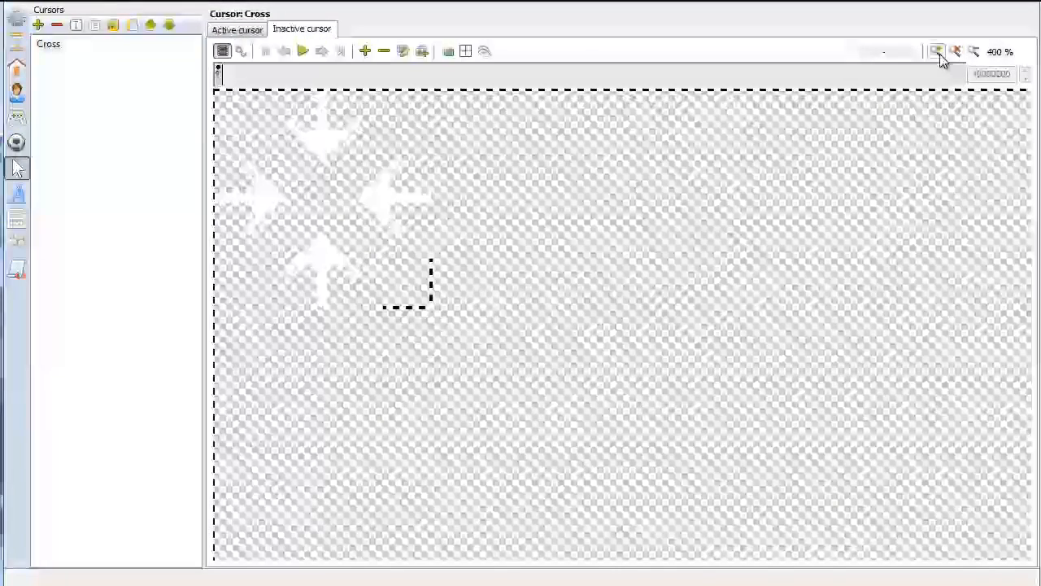
left_click(467, 52)
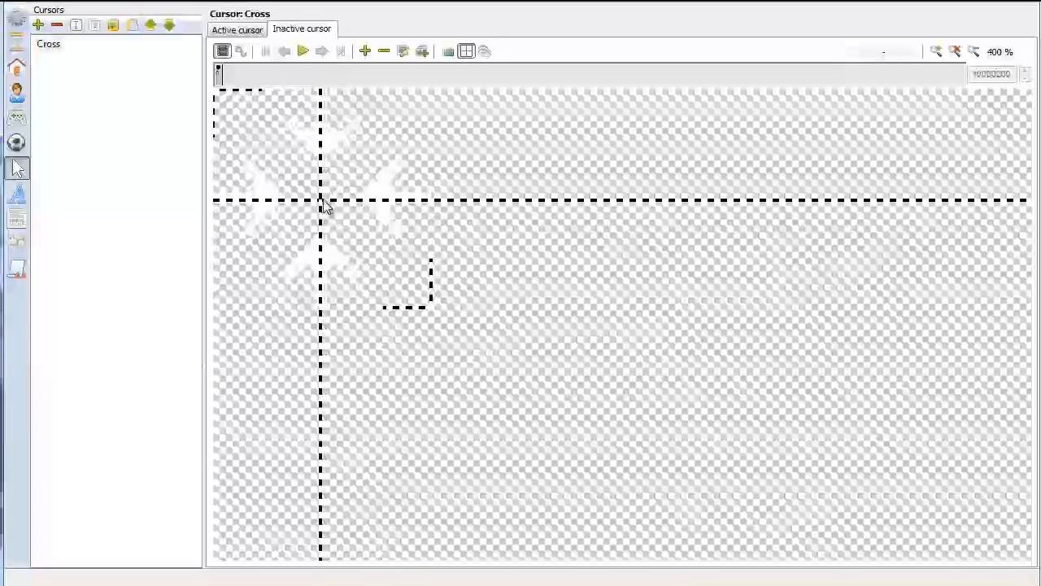
left_click(322, 200)
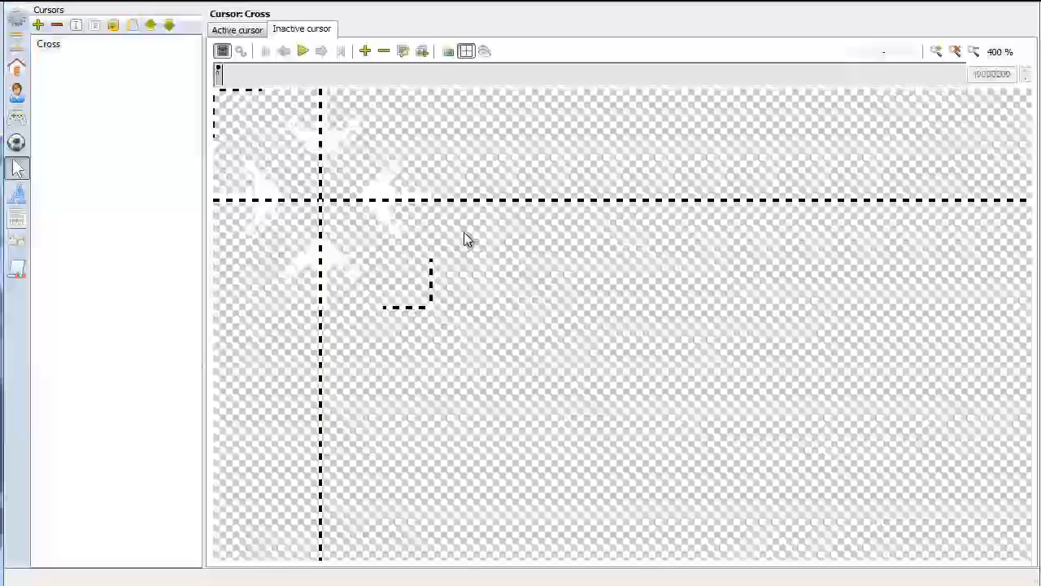
Place the active cursor's hotspot in the centre between its four arrows, matching the inactive cursor's hotspot
left_click(239, 31)
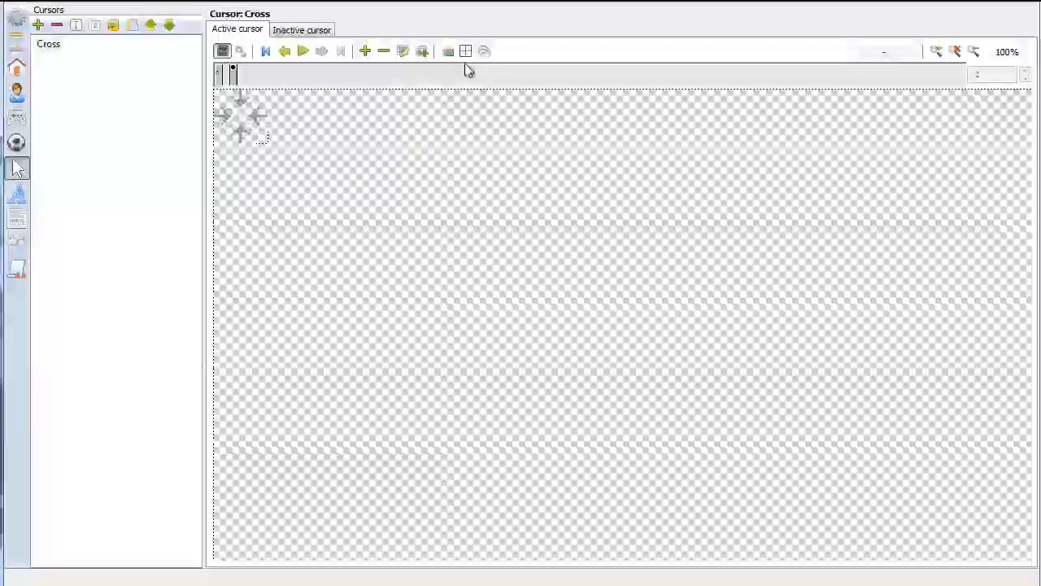
left_click(937, 52)
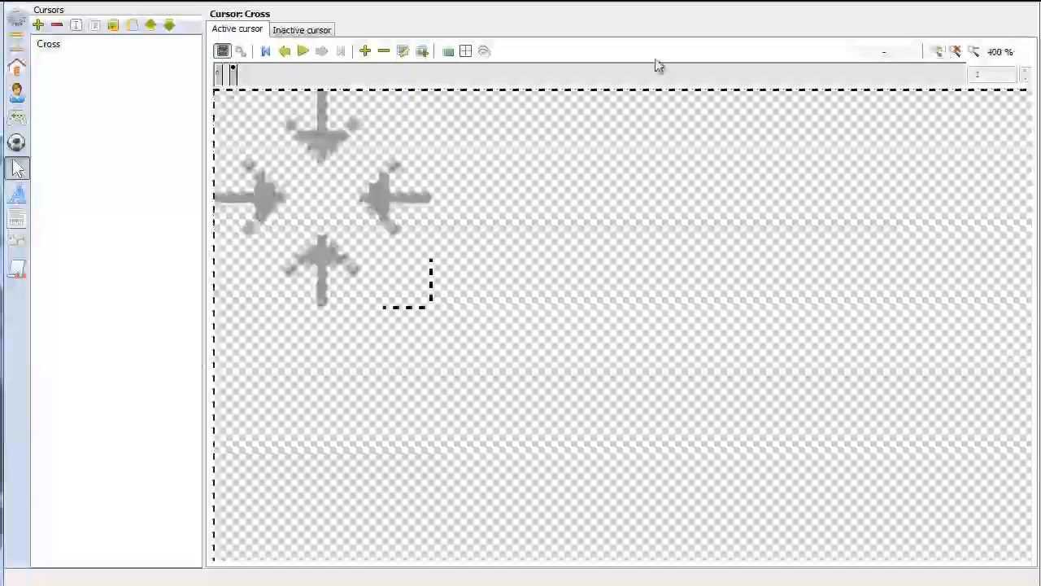
left_click(465, 52)
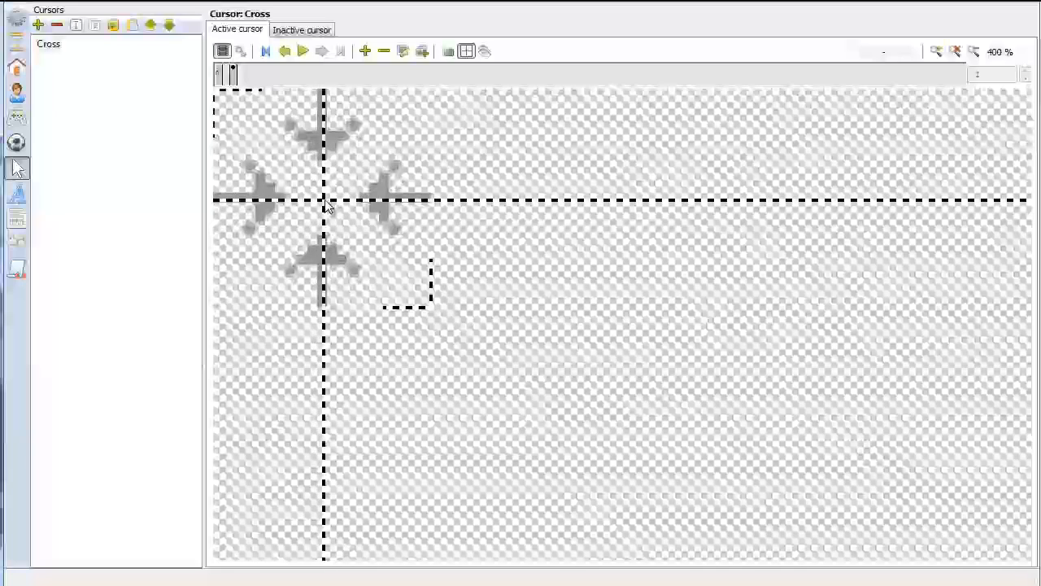
left_click(294, 30)
left_click(244, 30)
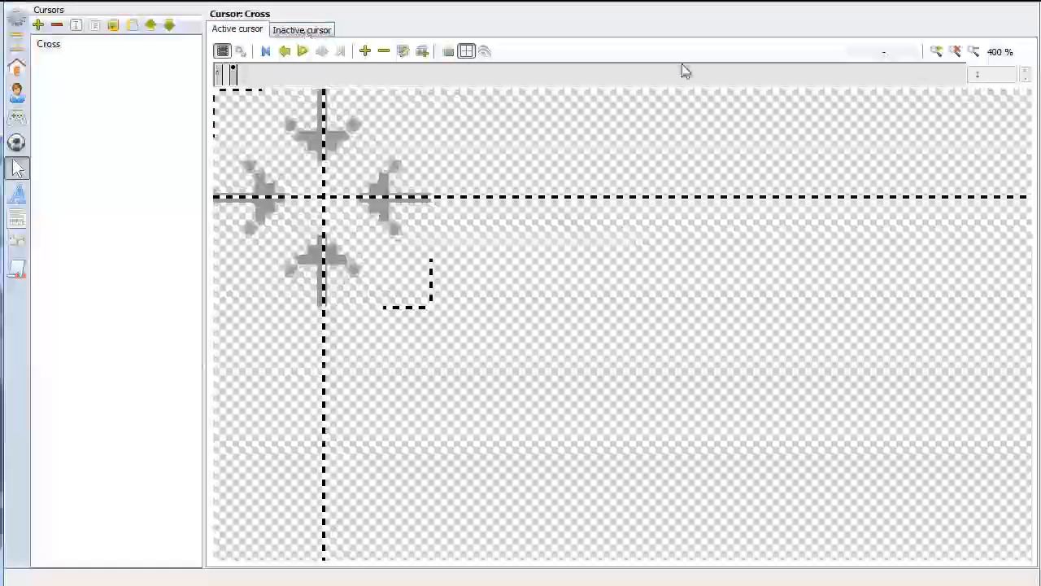
Compare the hotspot positions of Cross's active and inactive cursors at 100% zoom
left_click(974, 53)
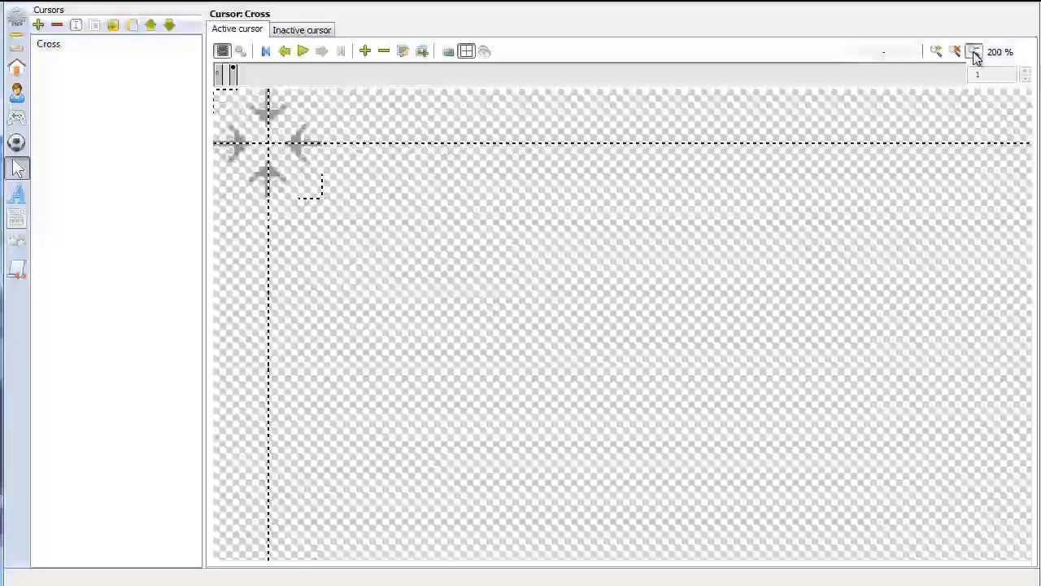
left_click(974, 52)
left_click(299, 30)
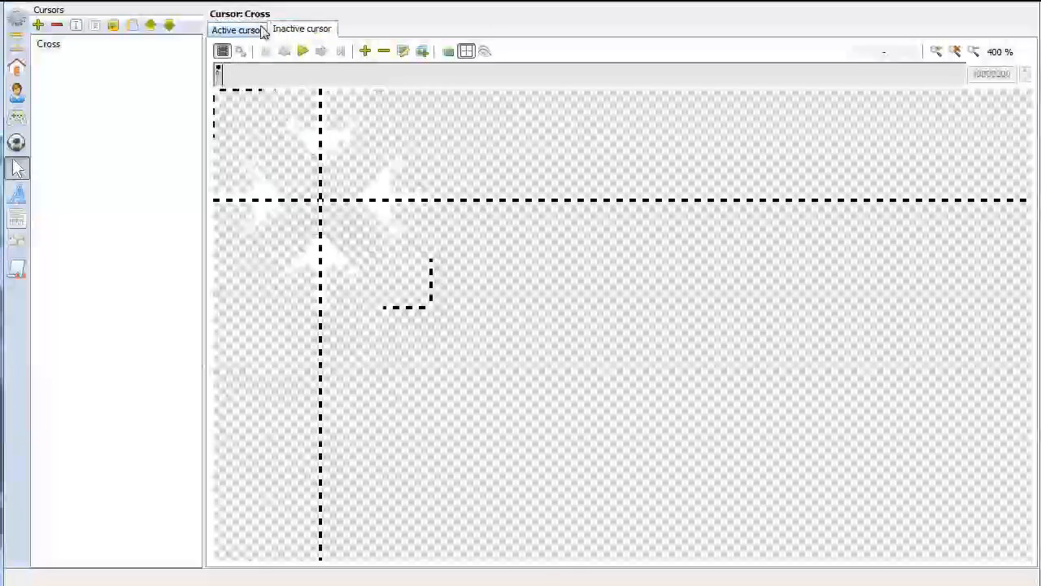
left_click(975, 52)
left_click(975, 52)
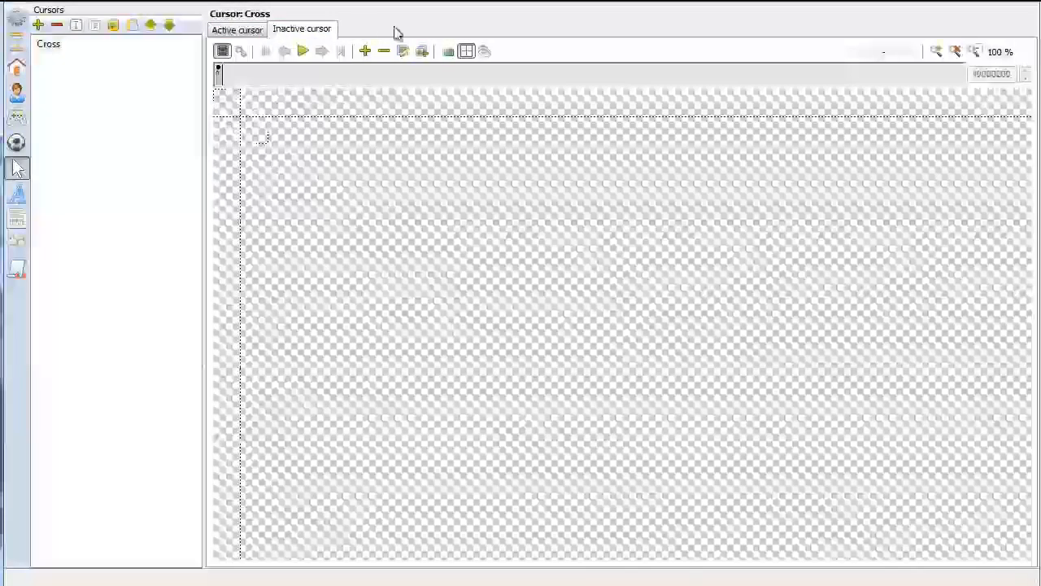
left_click(234, 33)
left_click(298, 28)
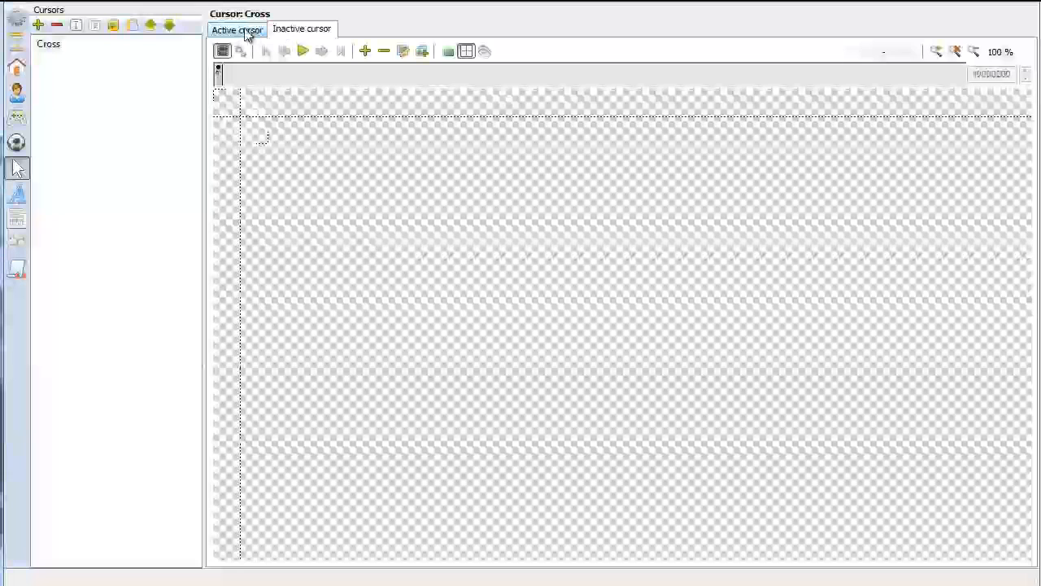
left_click(246, 32)
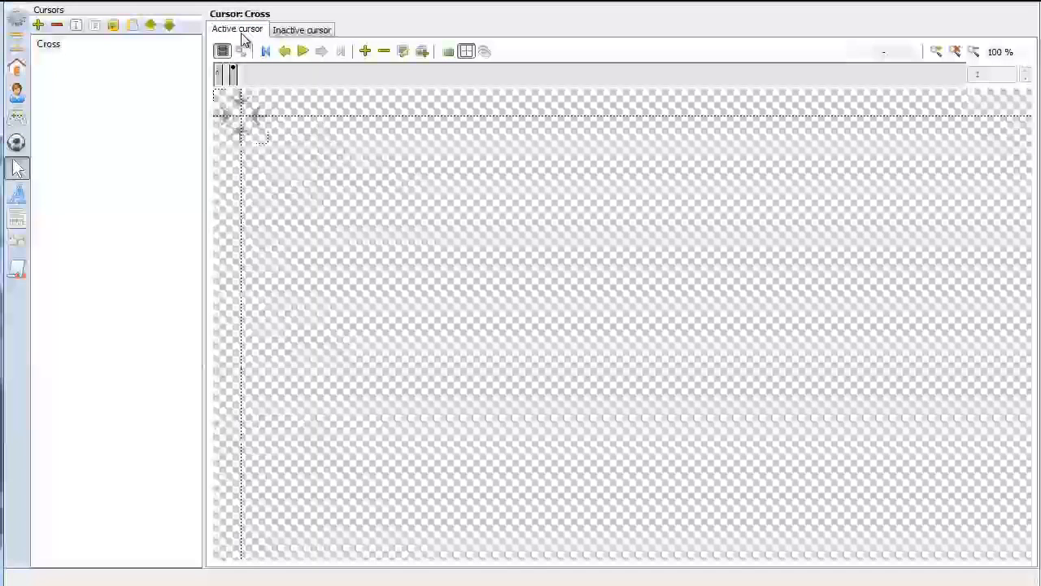
Add a new font to the project and name it "Simple font"
left_click(18, 199)
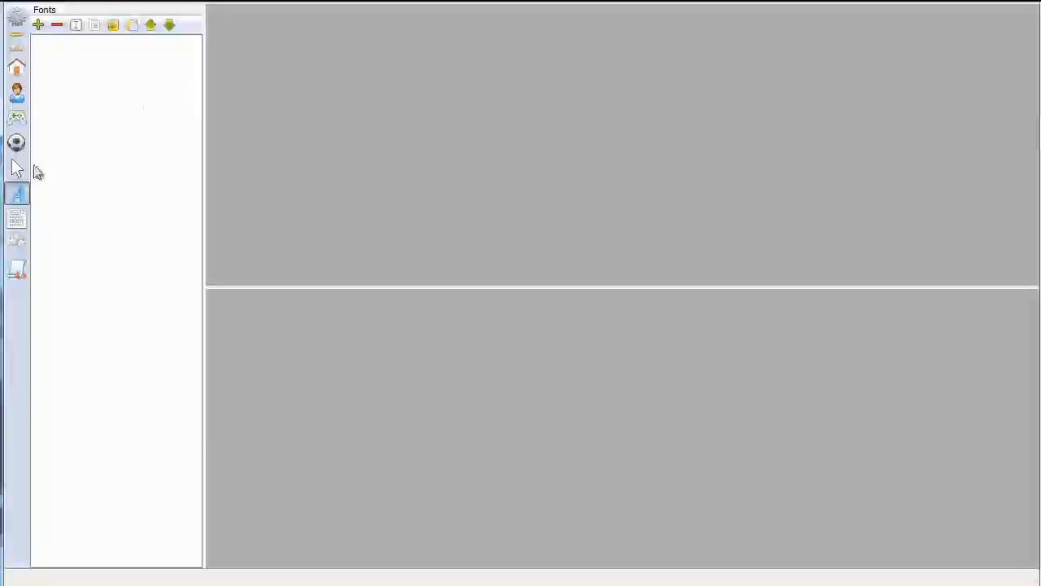
left_click(39, 26)
left_click(46, 48)
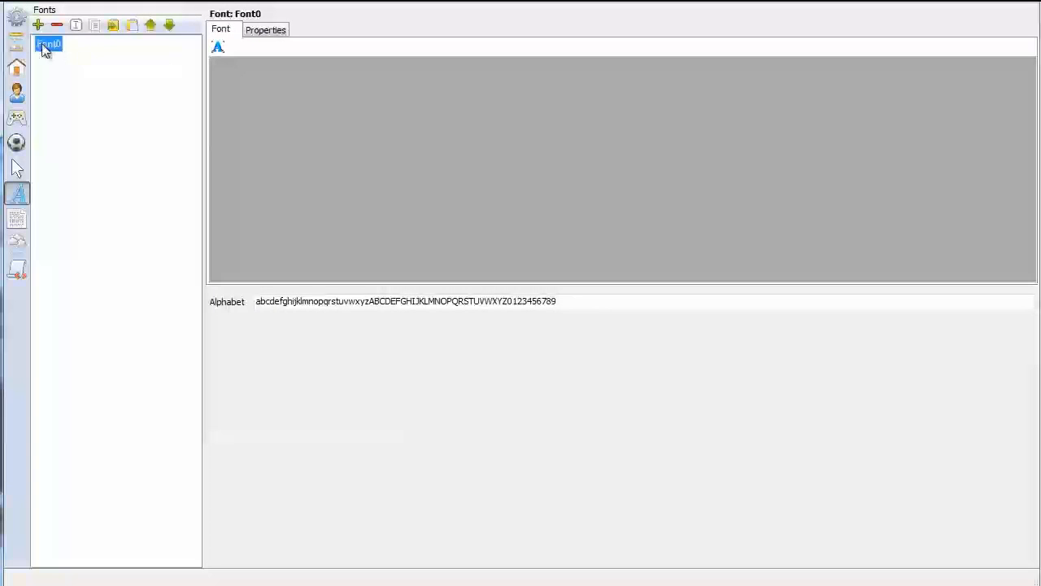
left_click(76, 26)
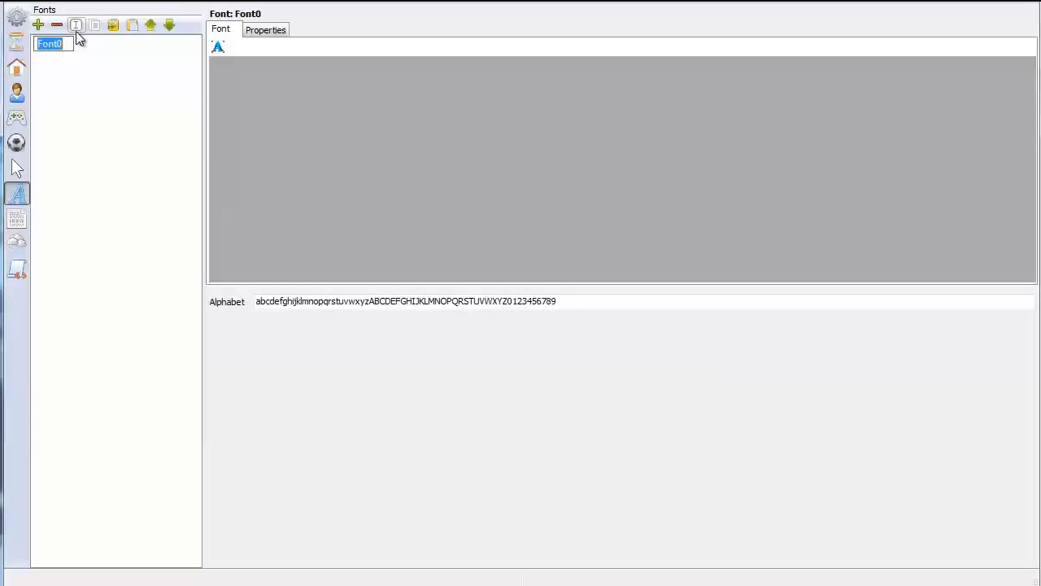
type("Simple font")
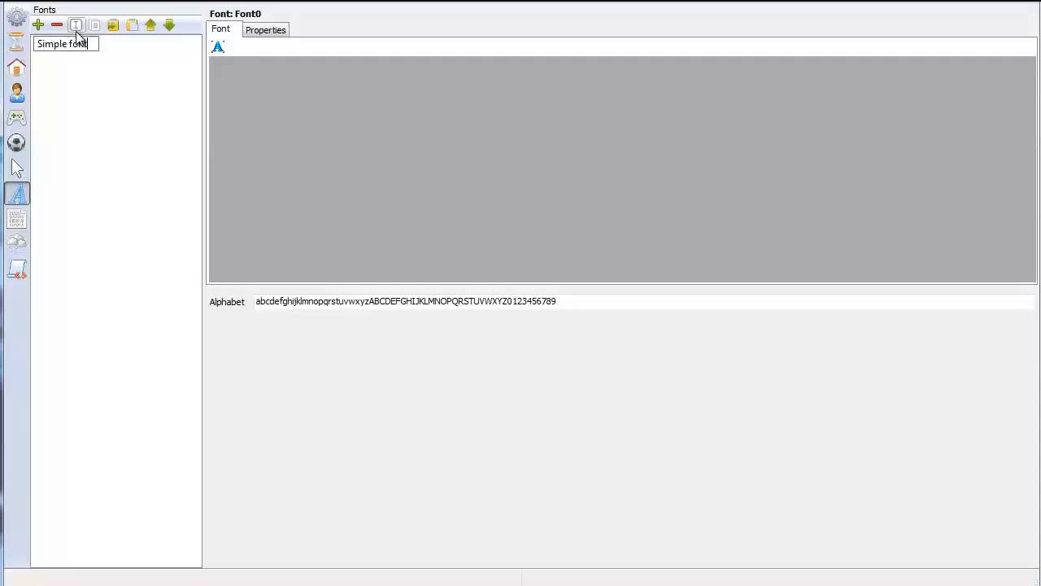
key("Return")
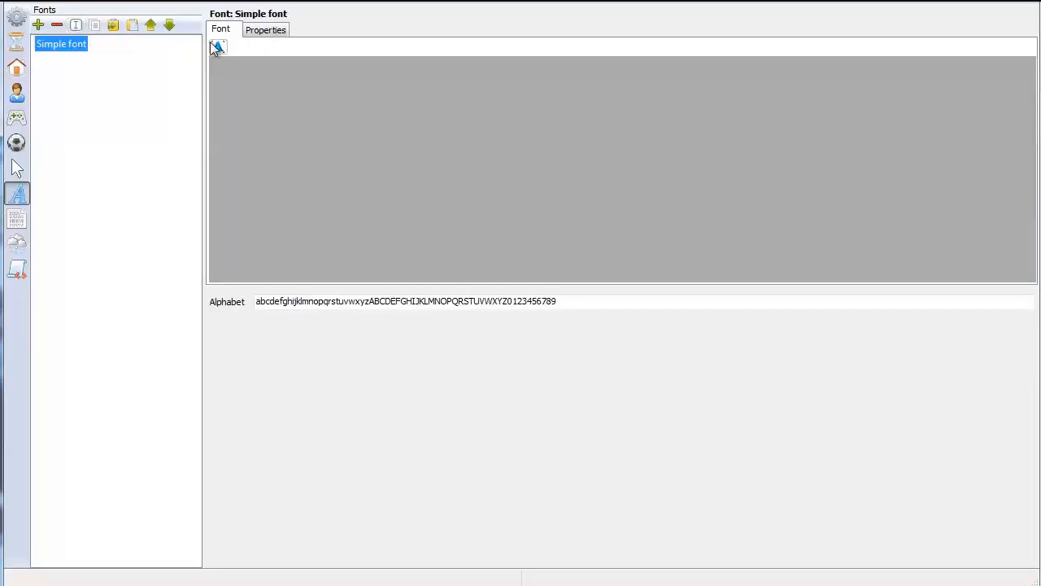
Load prichard_white from graphics/Fonts as the font image of Simple font, keeping alpha channel transparency
left_click(260, 33)
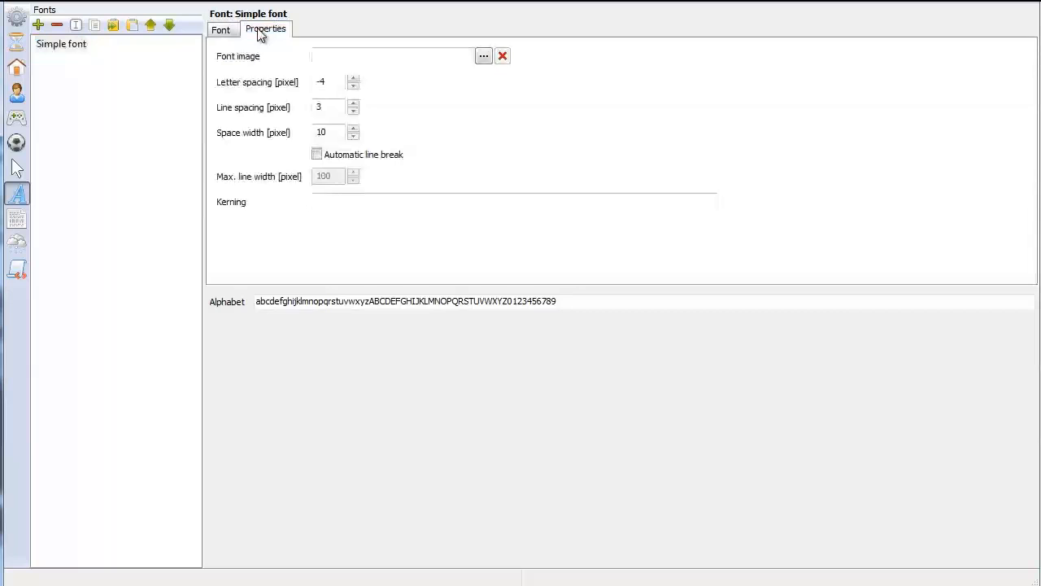
left_click(486, 54)
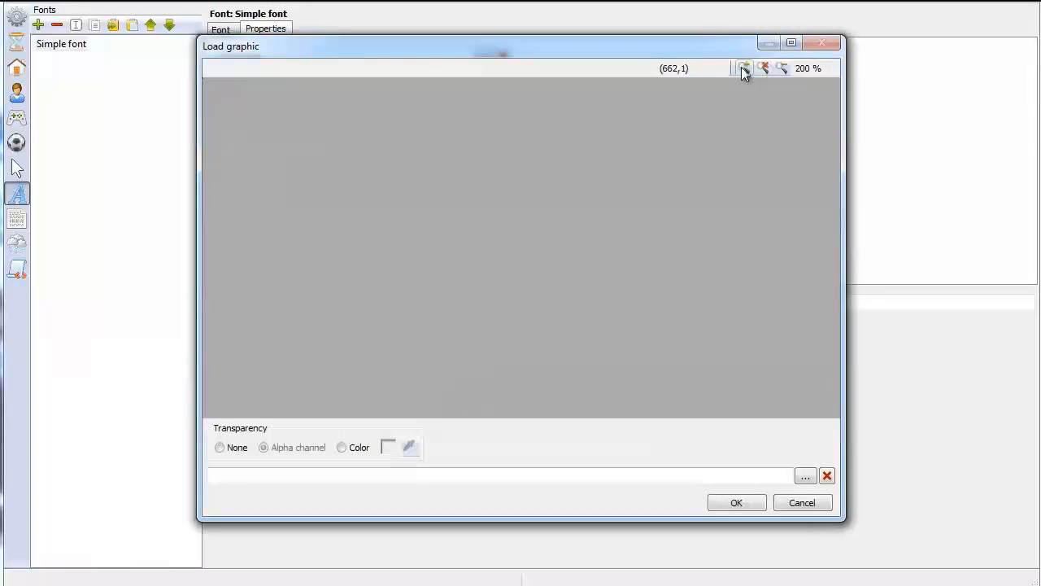
left_click(805, 476)
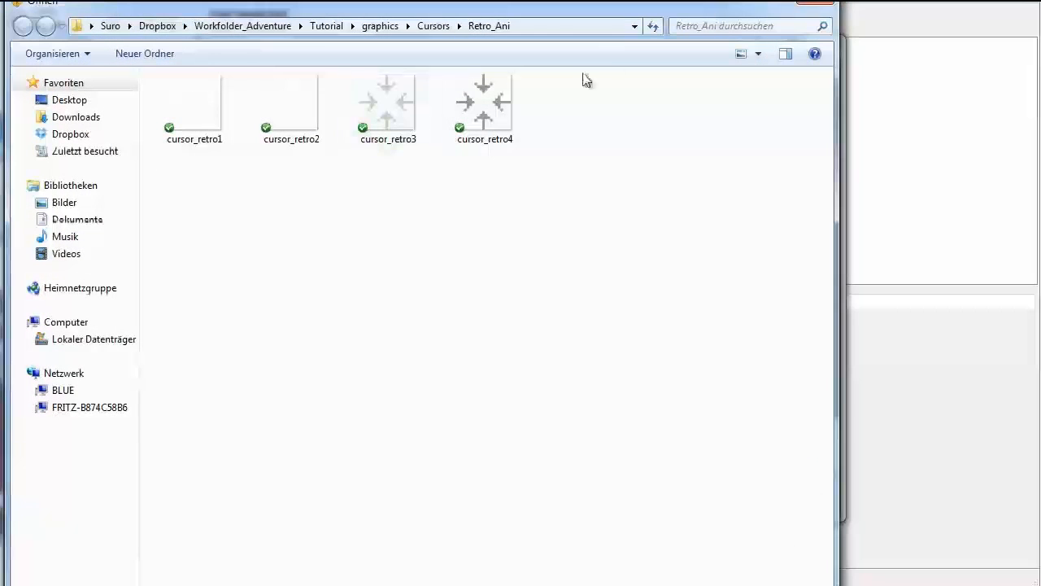
left_click(327, 26)
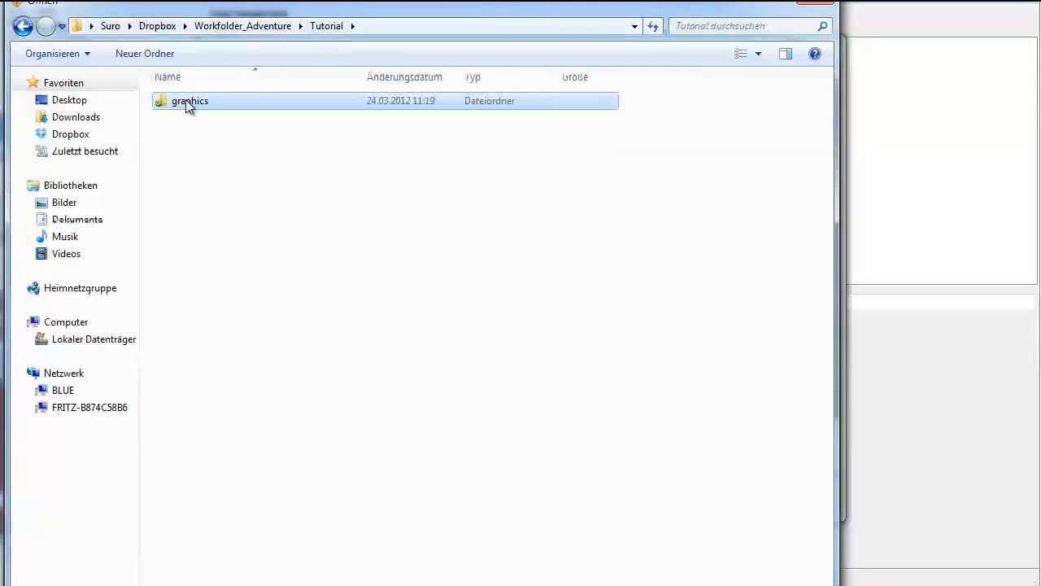
double_click(187, 100)
double_click(387, 107)
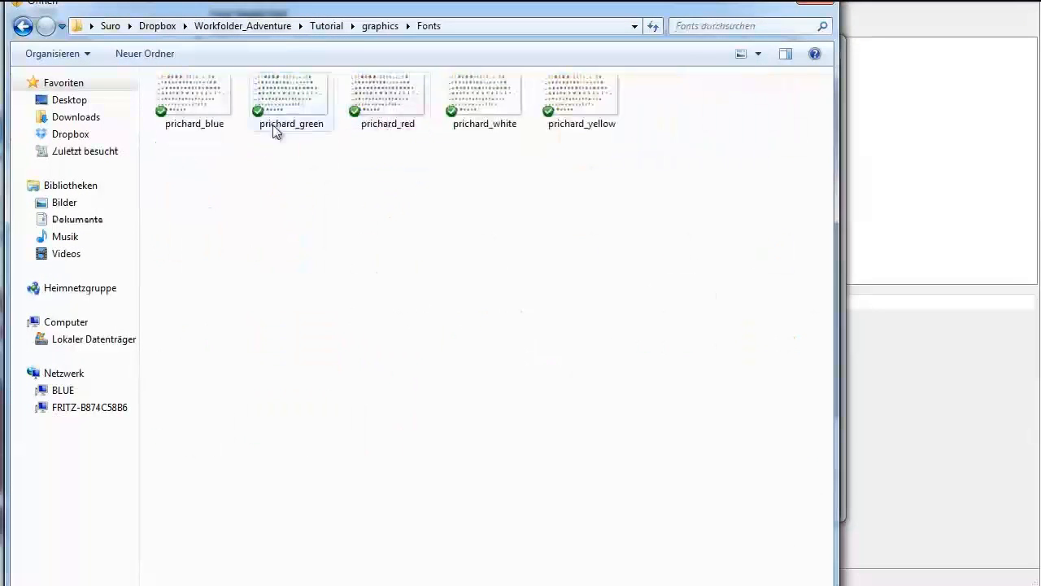
left_click(469, 103)
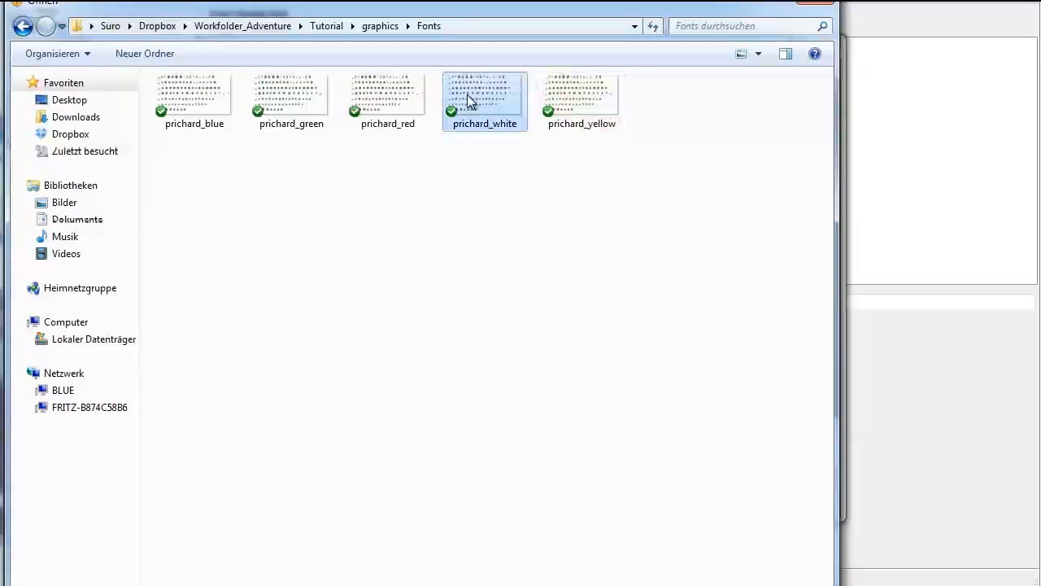
key("Return")
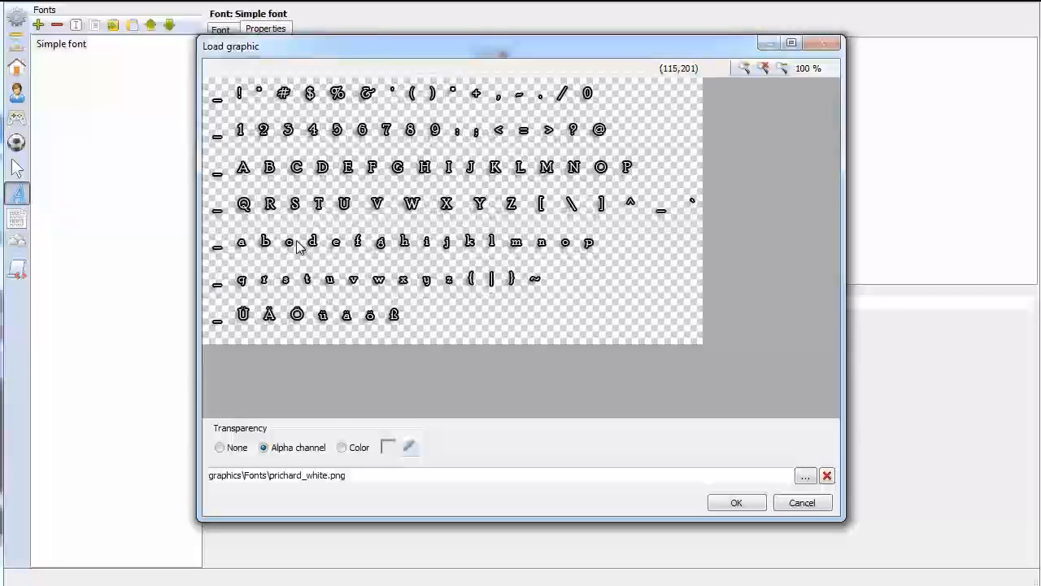
left_click(757, 500)
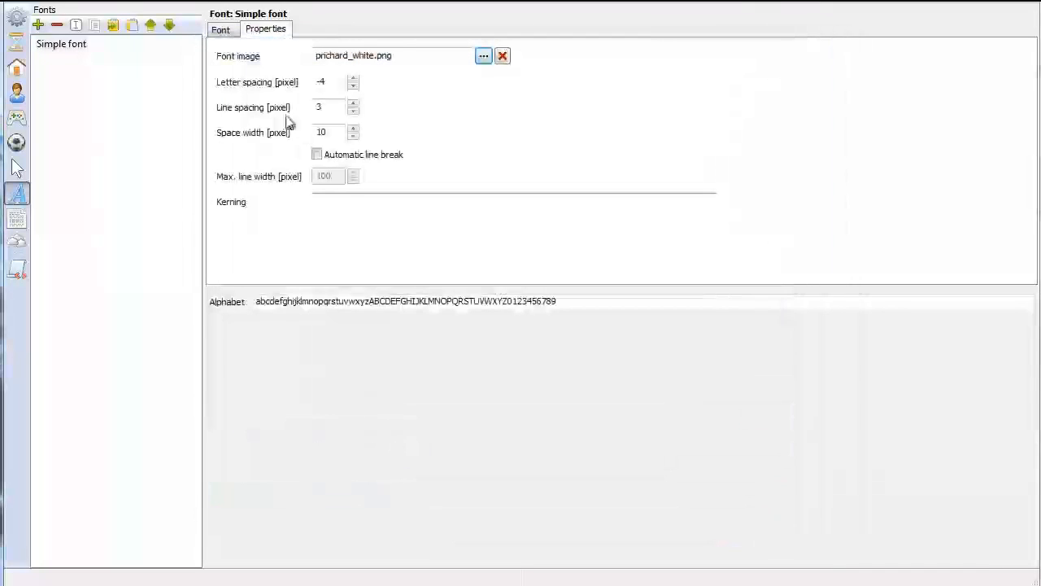
Display the letter areas of Simple font and fill in its alphabet in the order of the characters in the font image
left_click(225, 30)
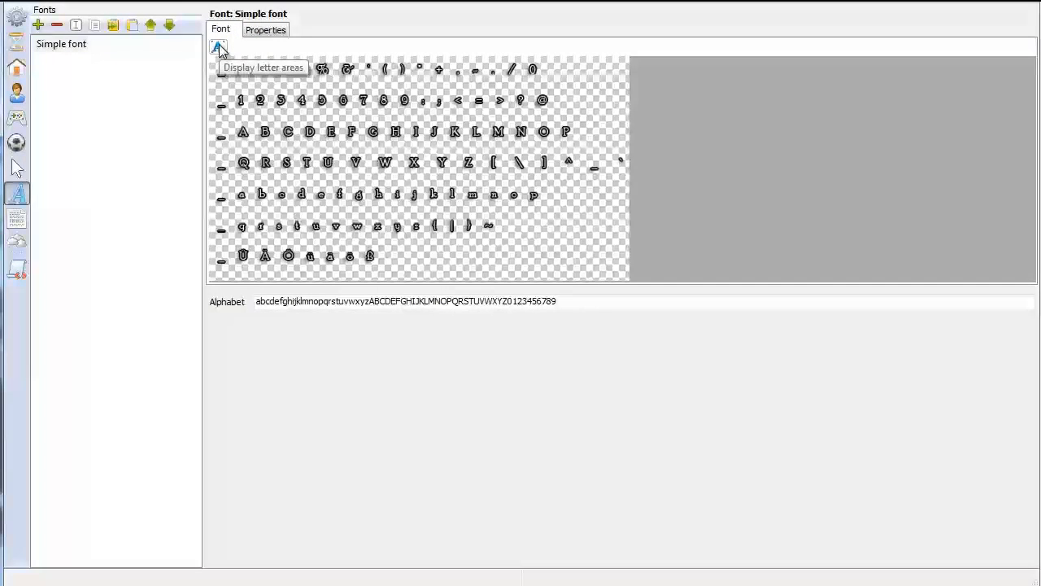
left_click(218, 47)
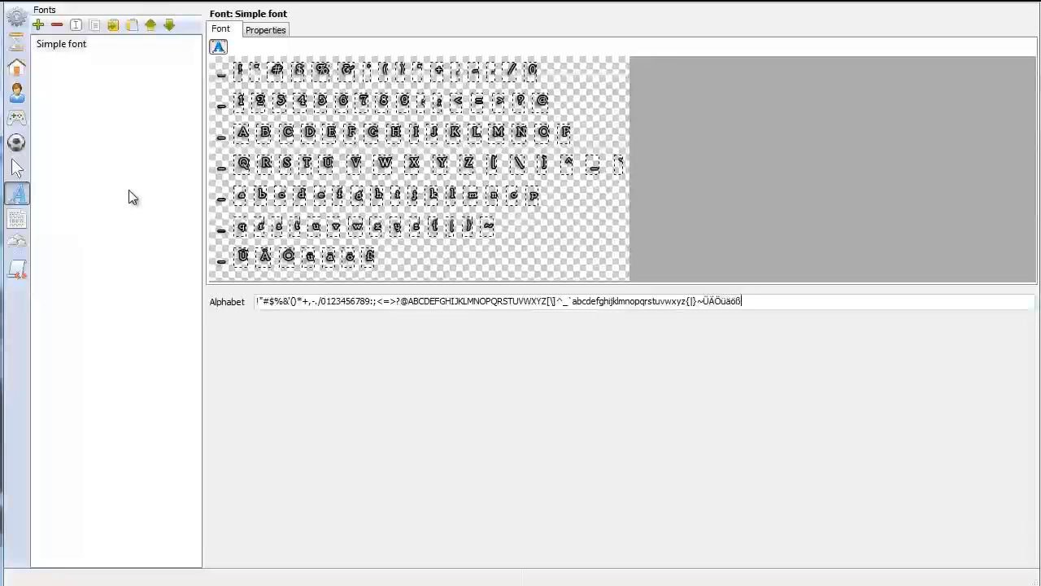
Add a second interface beside Inventory and name it "Mouse"
left_click(16, 118)
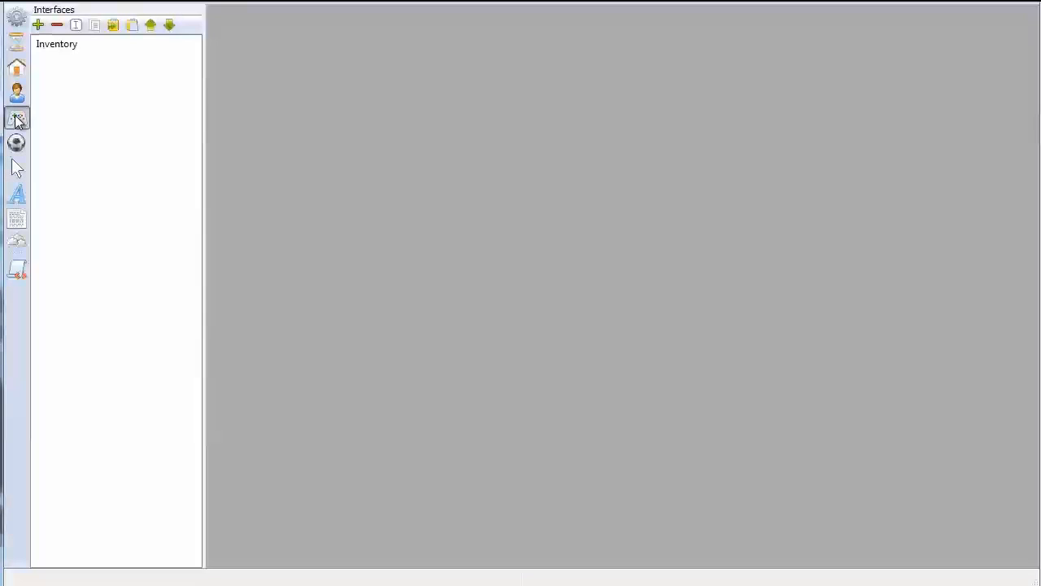
left_click(58, 45)
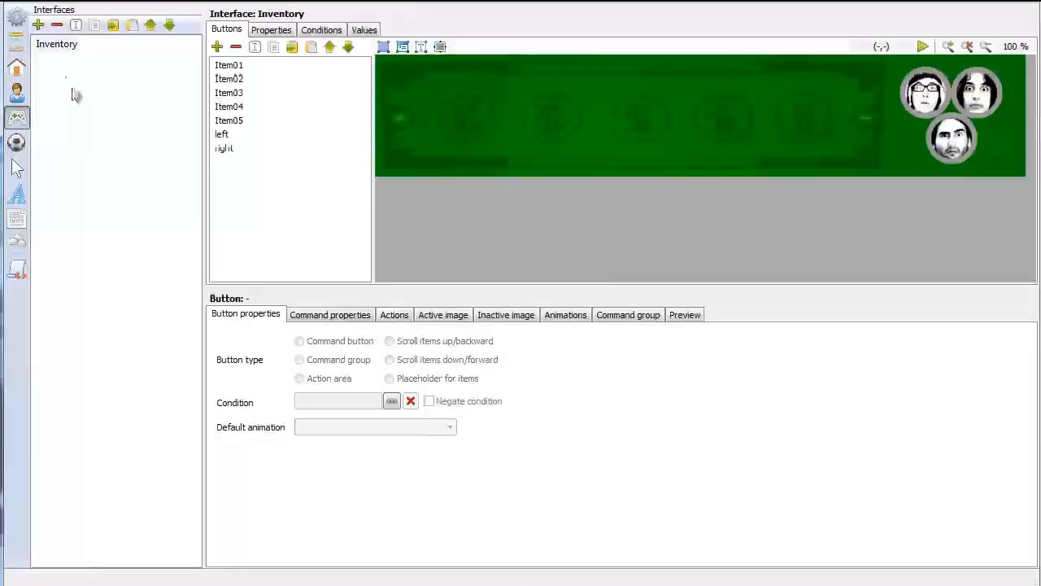
left_click(38, 25)
left_click(79, 24)
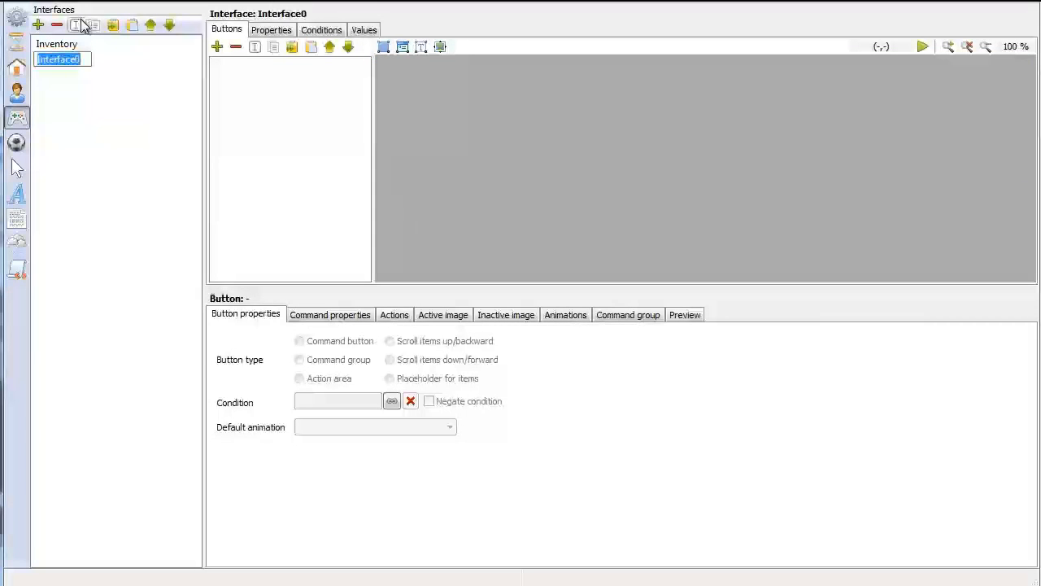
type("Mouse")
key("Return")
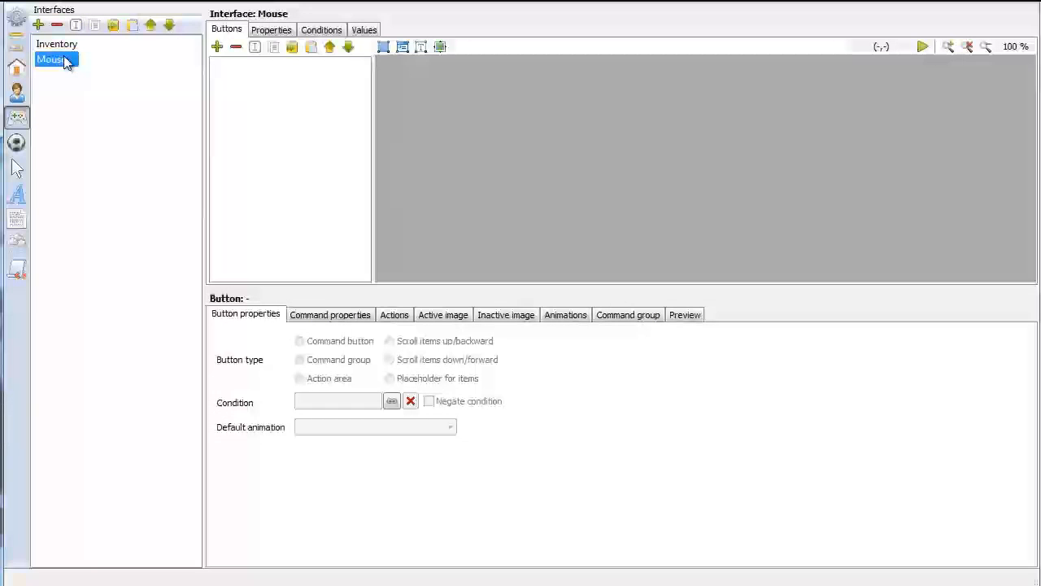
Add a button named "Action" to the Mouse interface and set its type to Command button
left_click(217, 46)
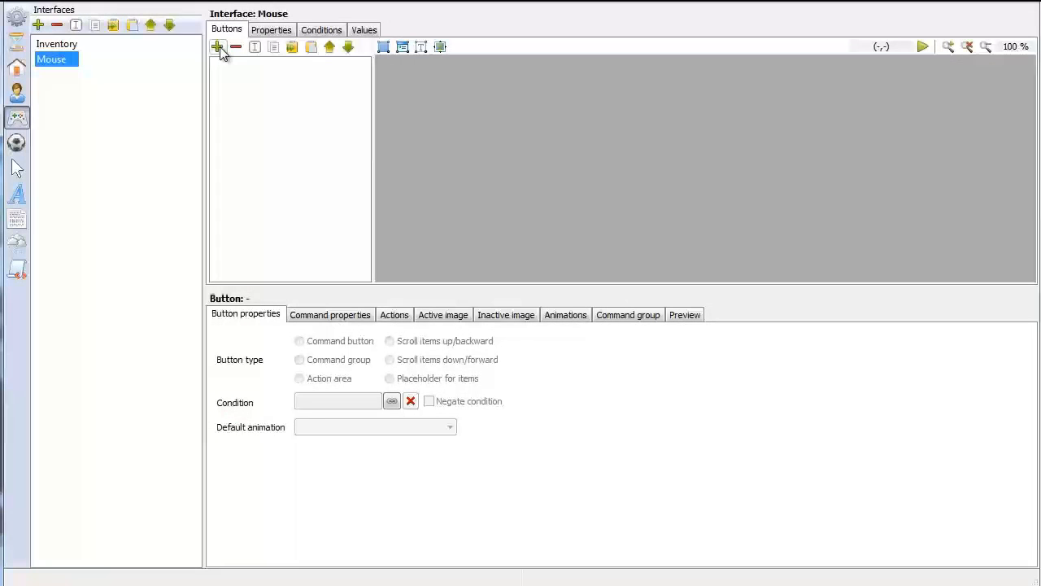
left_click(244, 64)
left_click(254, 46)
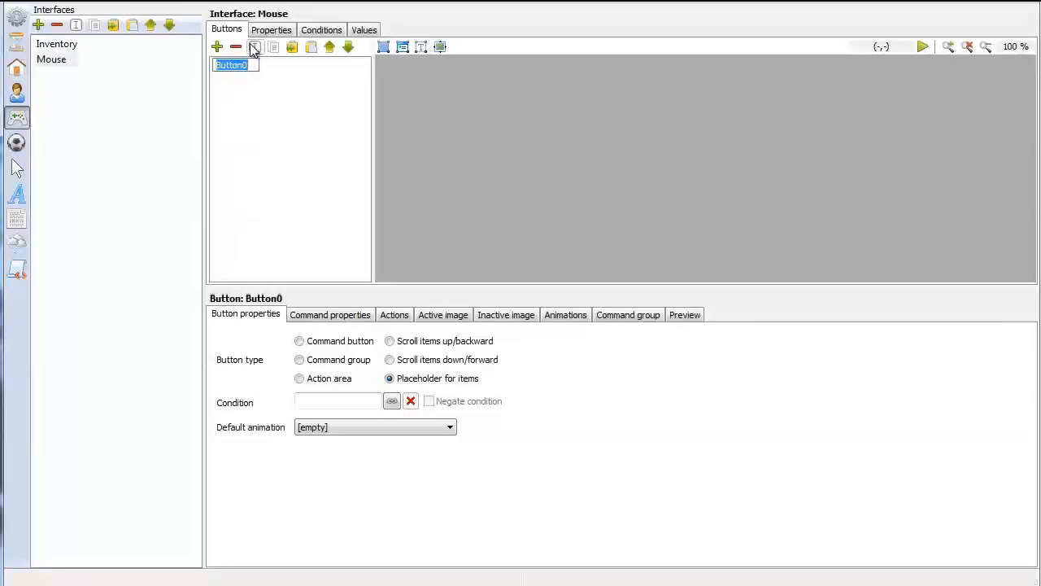
type("A")
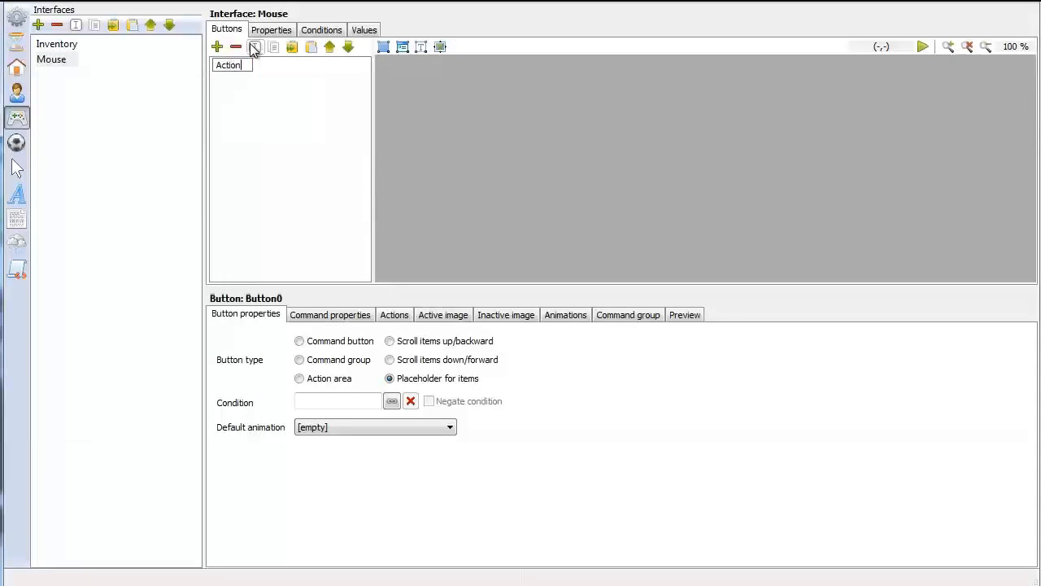
type("ction")
key("Return")
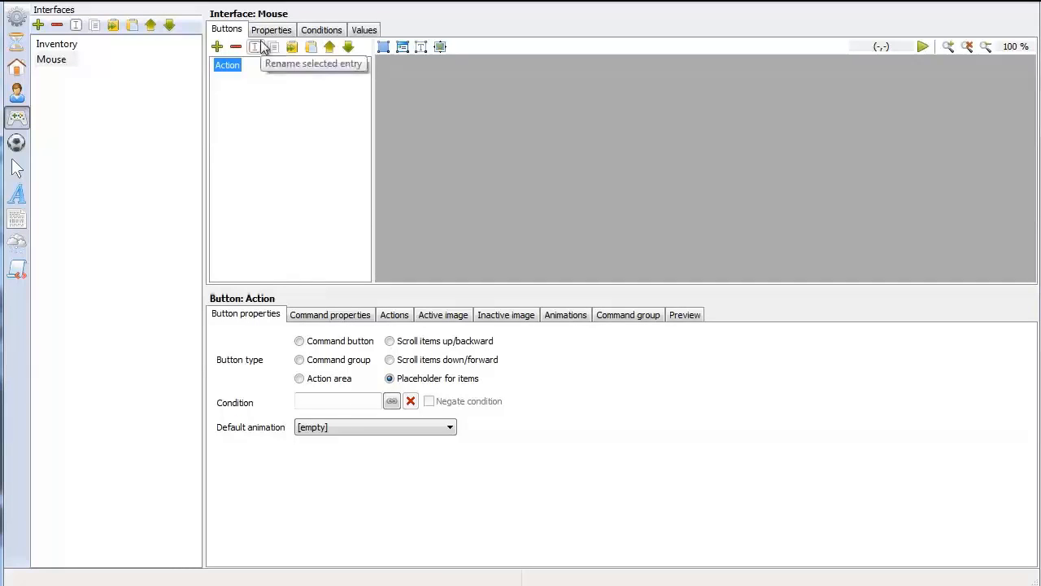
left_click(299, 342)
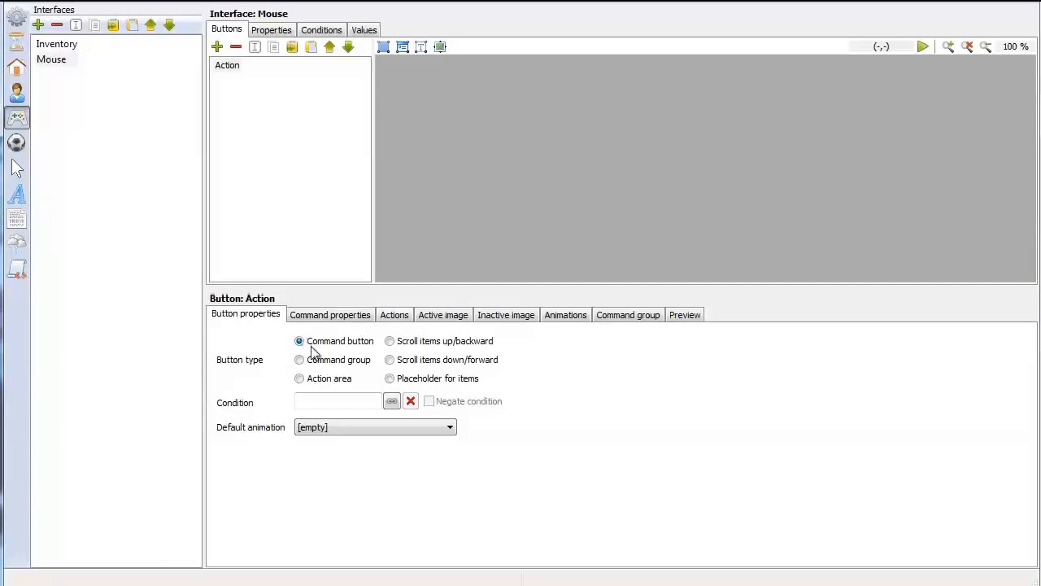
left_click(232, 66)
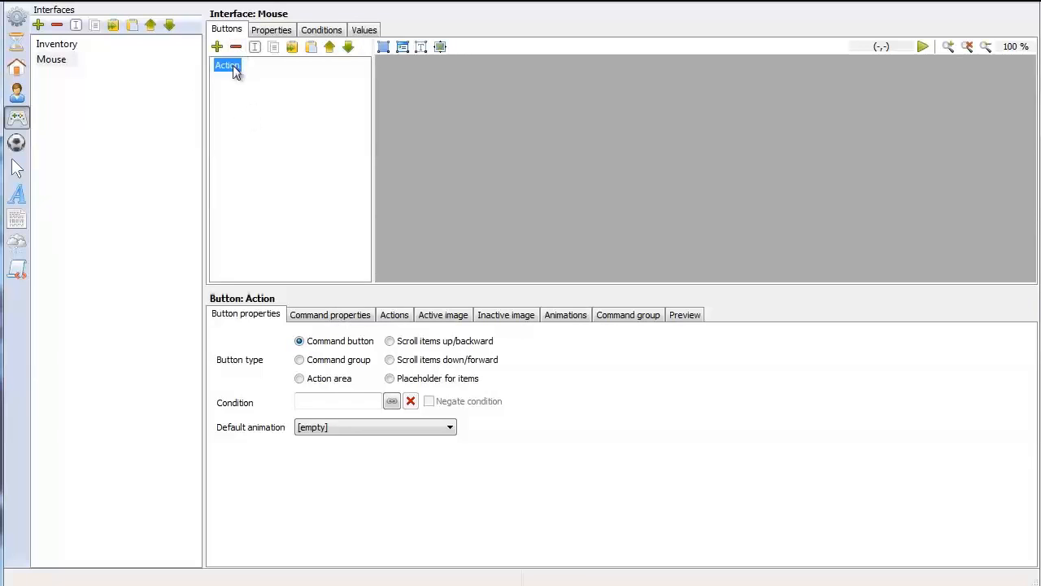
Set the standard command of the Mouse interface to Action
left_click(271, 30)
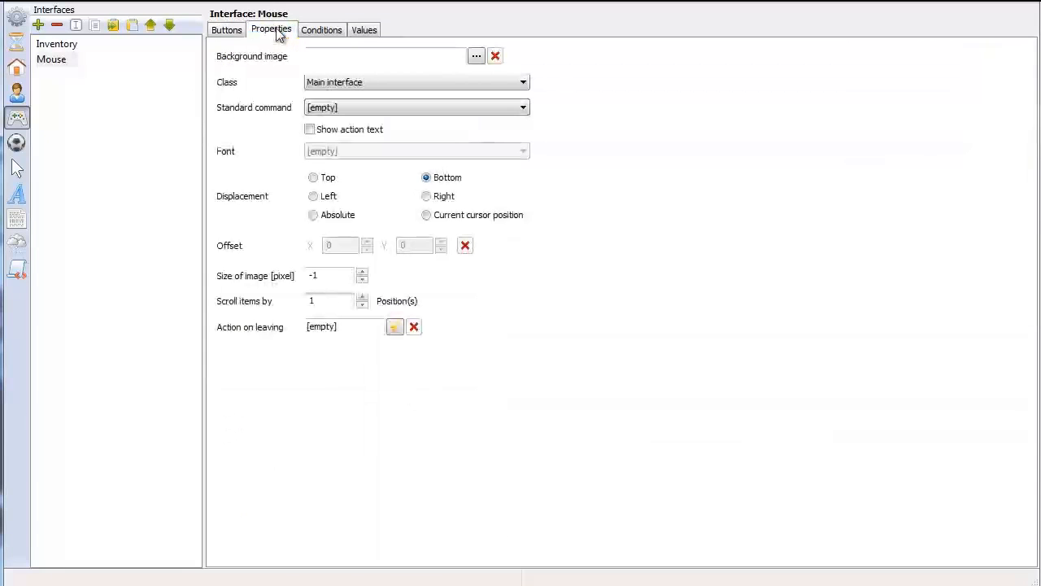
left_click(351, 108)
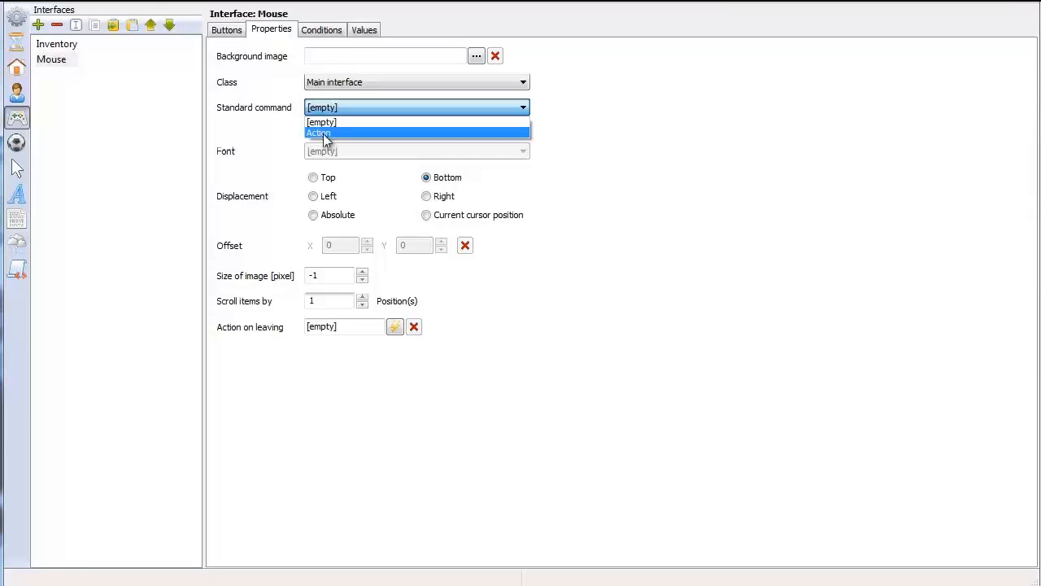
left_click(326, 133)
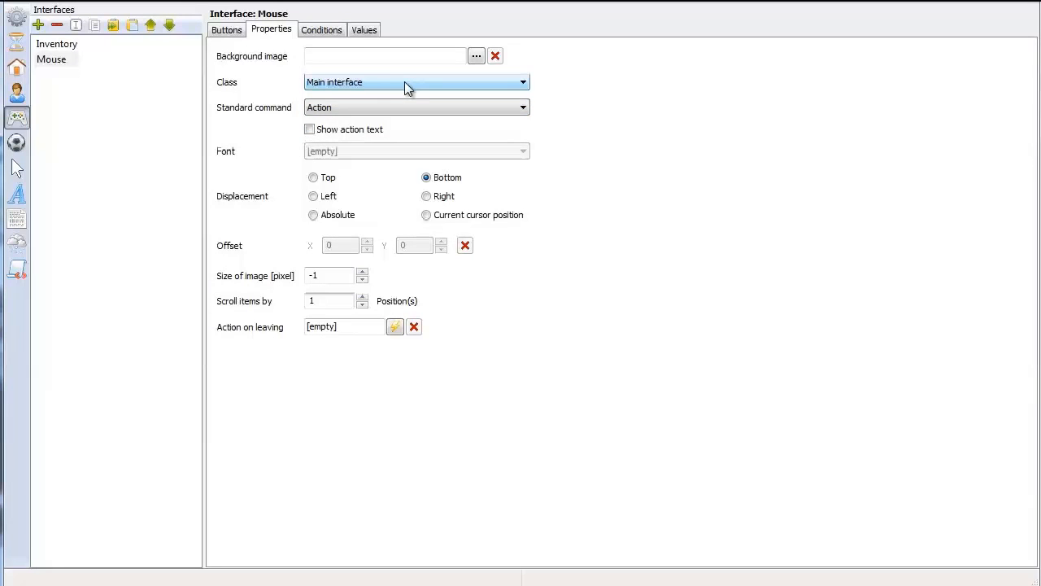
Assign the Cross cursor to the Action button's command in the Mouse interface
left_click(230, 31)
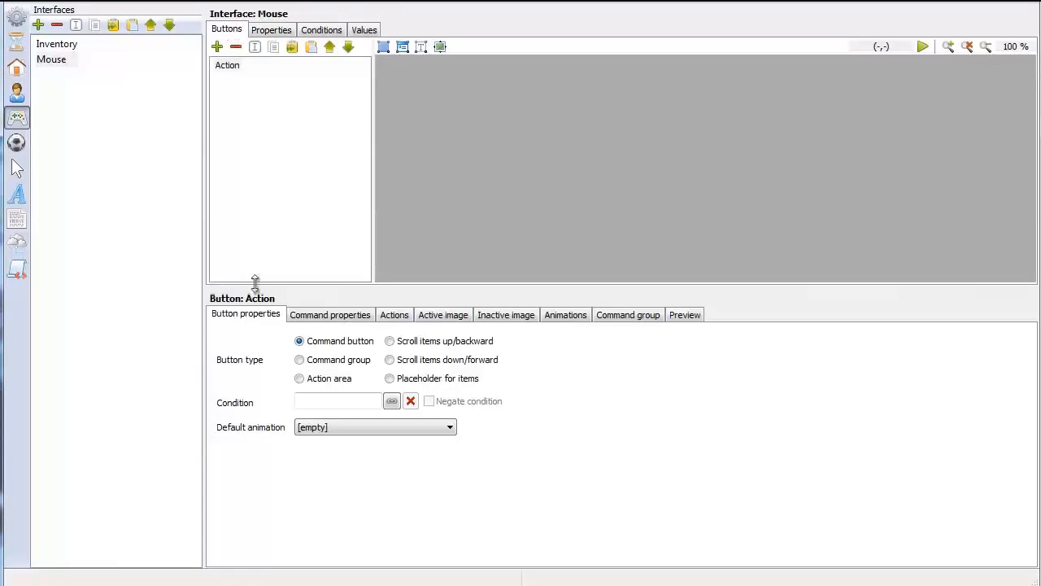
left_click(333, 317)
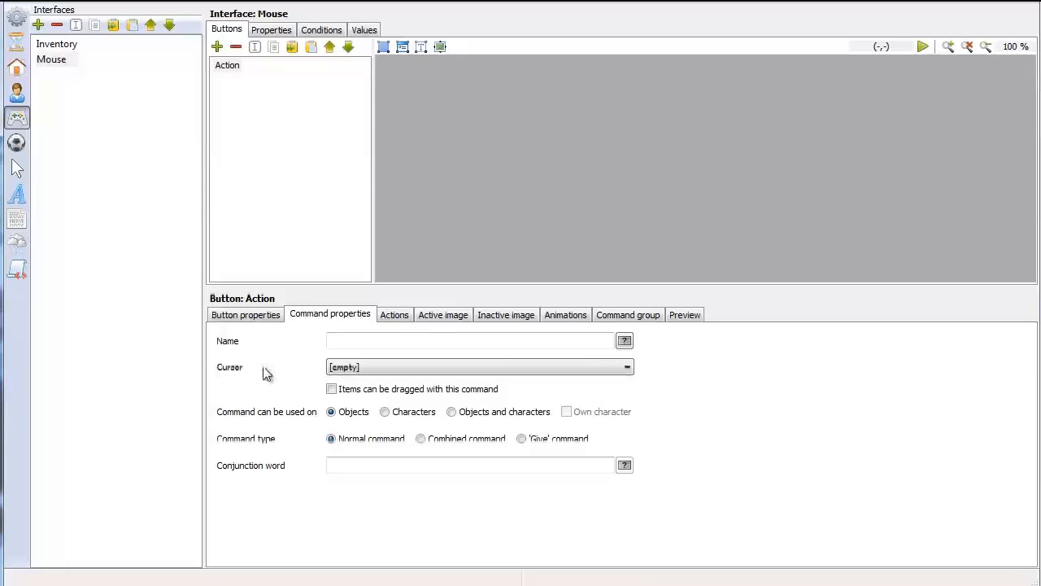
left_click(370, 369)
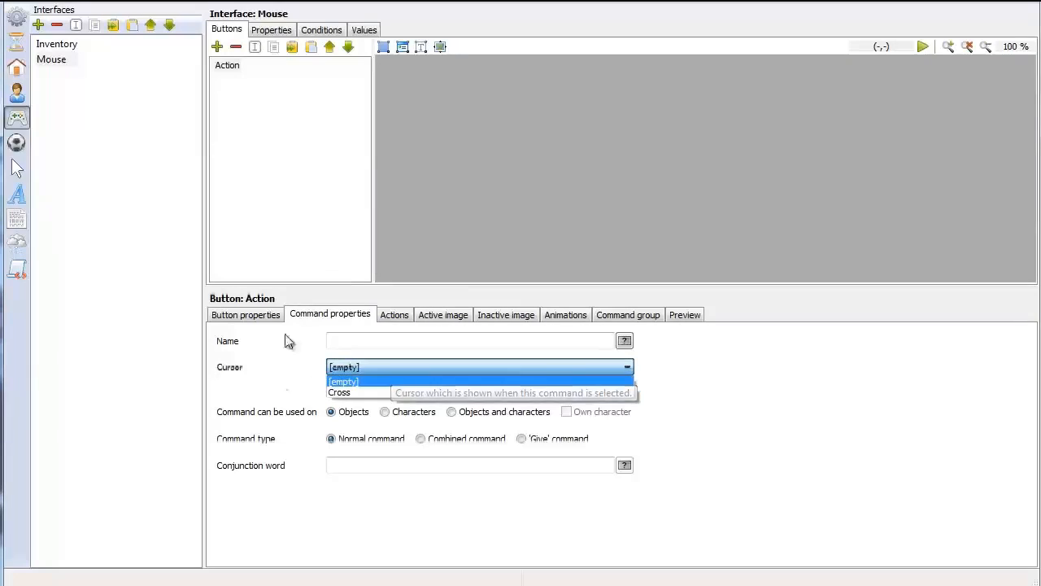
left_click(368, 392)
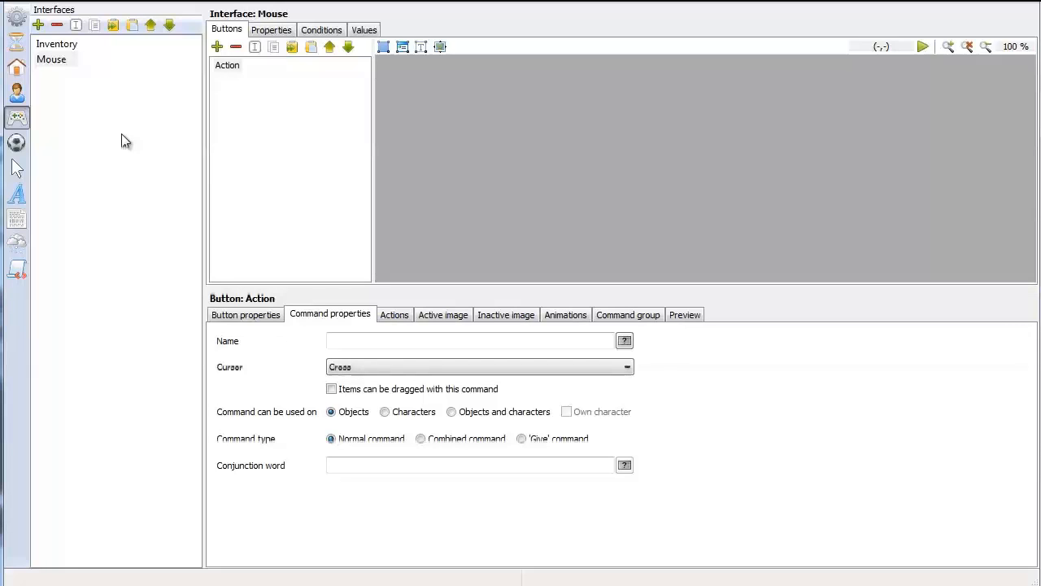
In the game properties, choose Living Room as the first scene and set the resolution to 800 x 600
left_click(17, 18)
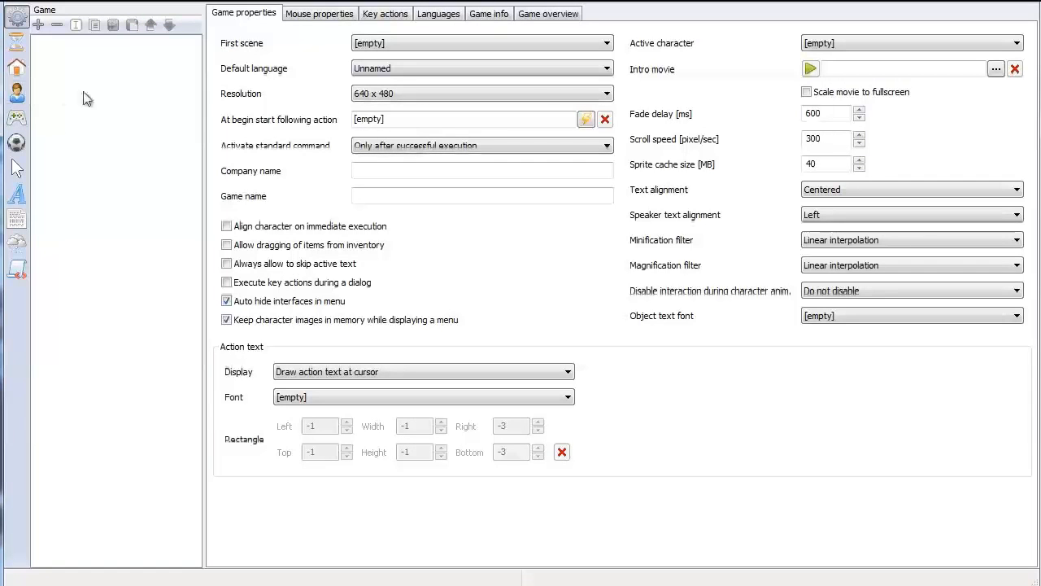
left_click(401, 45)
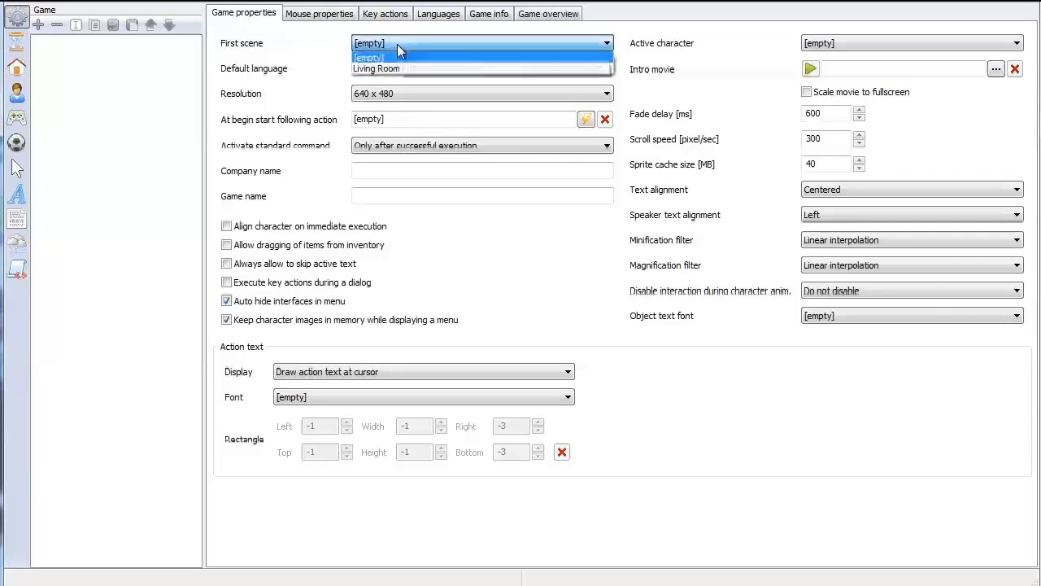
left_click(384, 70)
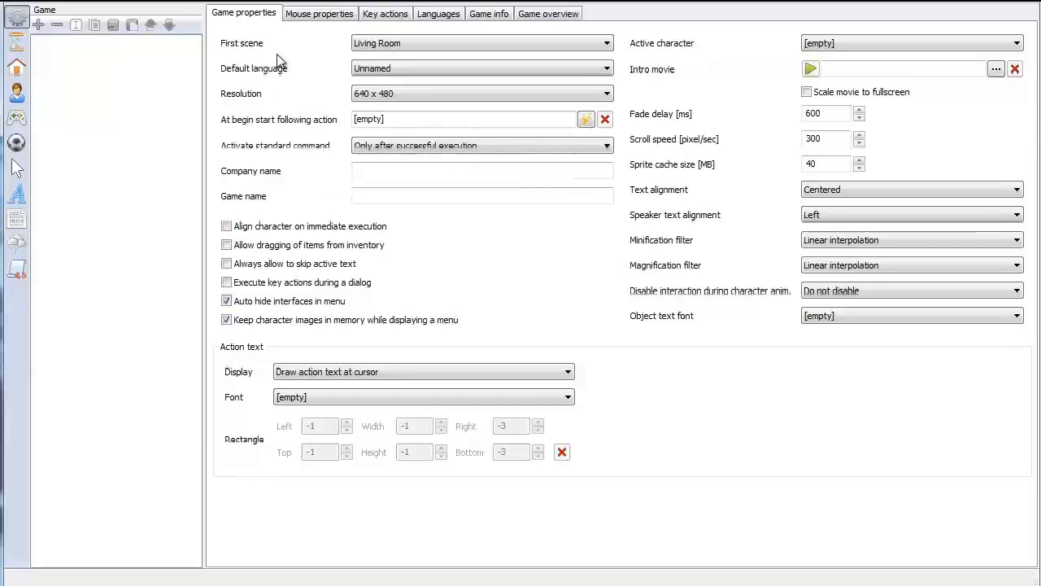
left_click(382, 93)
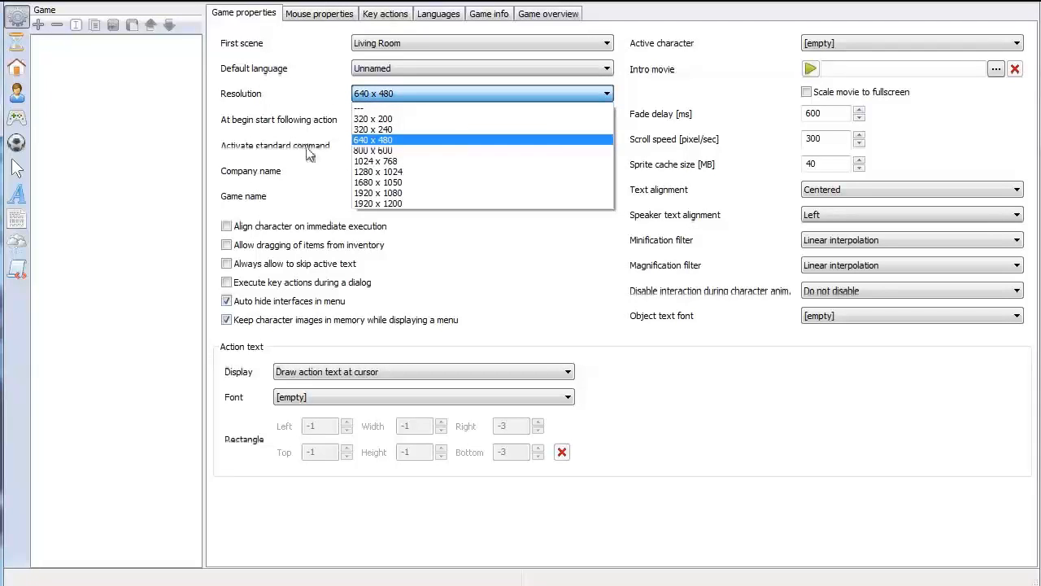
left_click(371, 150)
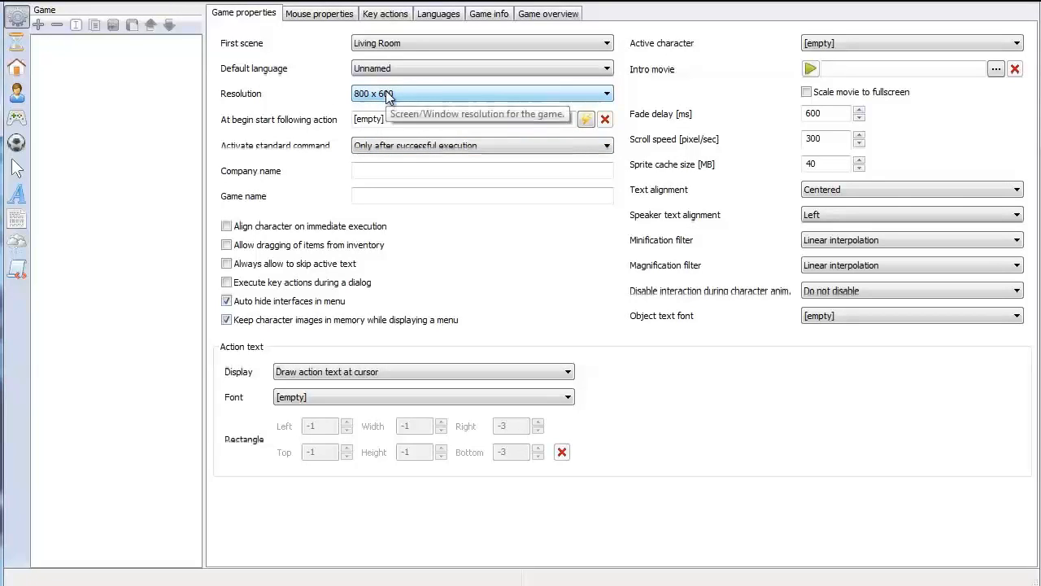
Set the game's standard command activation to Always and choose Mainguy as the active character, keeping Unnamed as default language
left_click(416, 70)
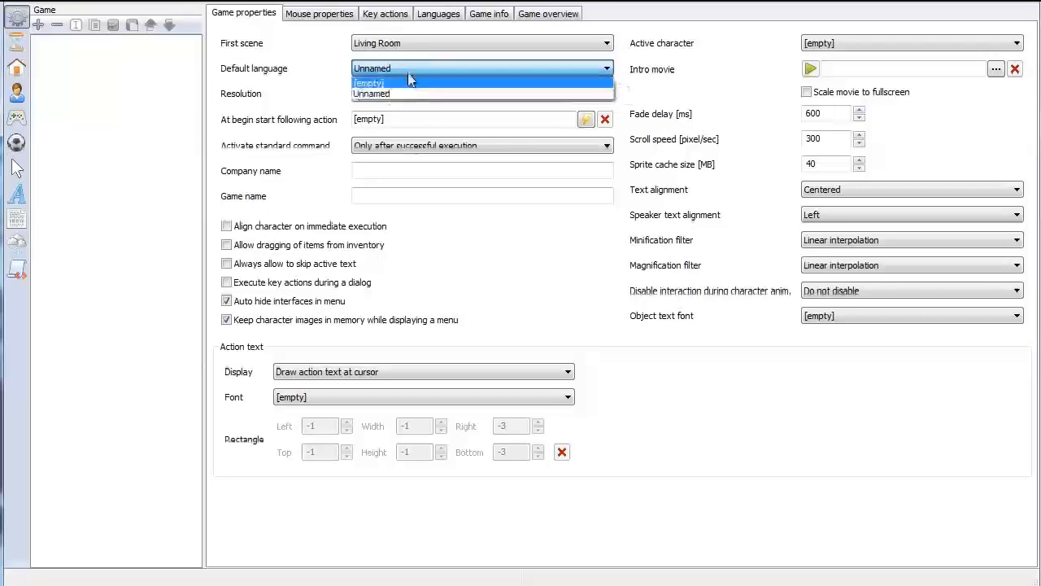
left_click(372, 95)
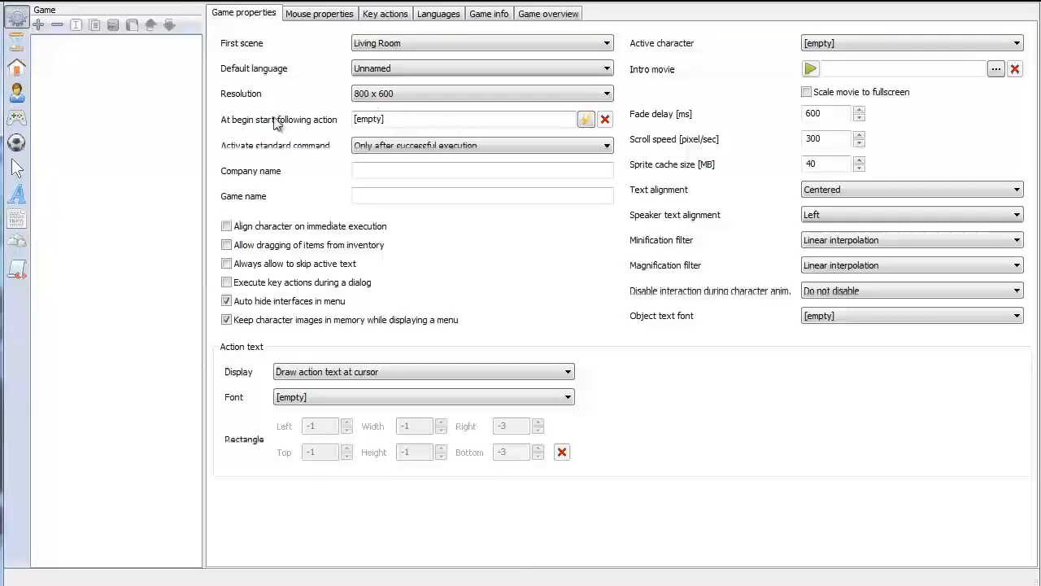
left_click(384, 148)
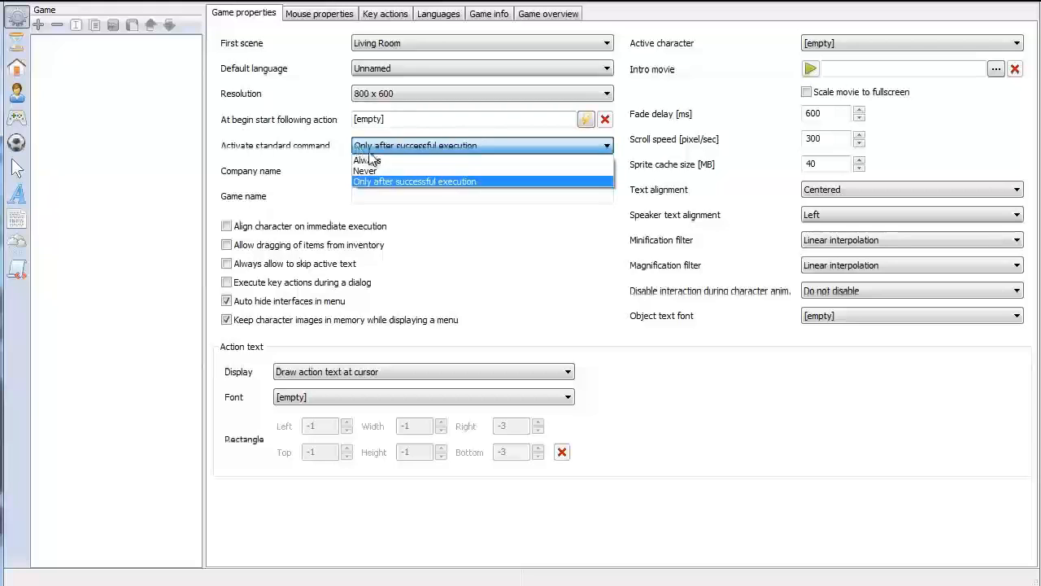
key("Up")
key("Up")
key("Return")
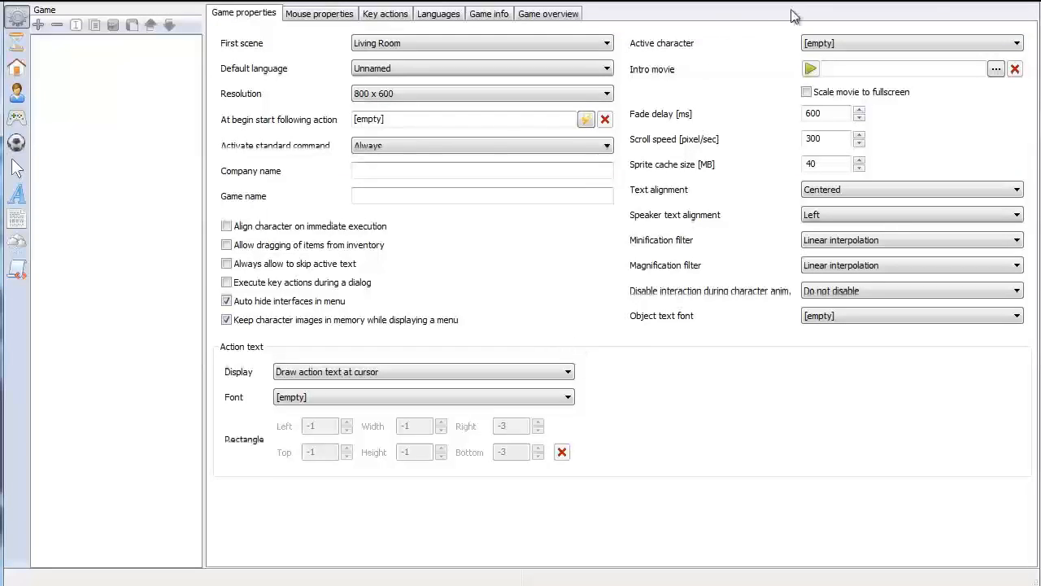
left_click(845, 45)
left_click(843, 68)
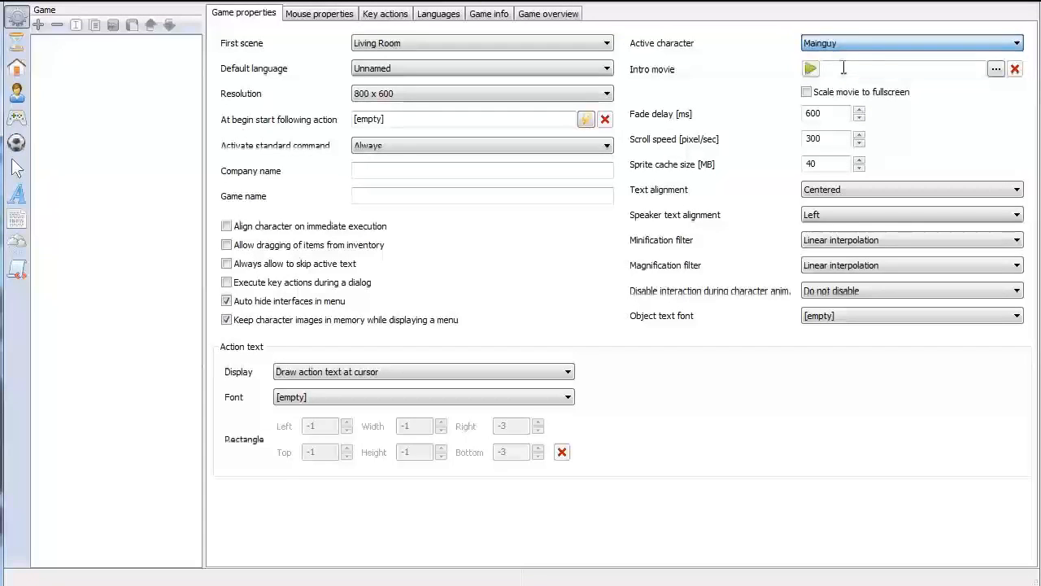
Choose Simple font for both the game's action text and its object text
left_click(505, 397)
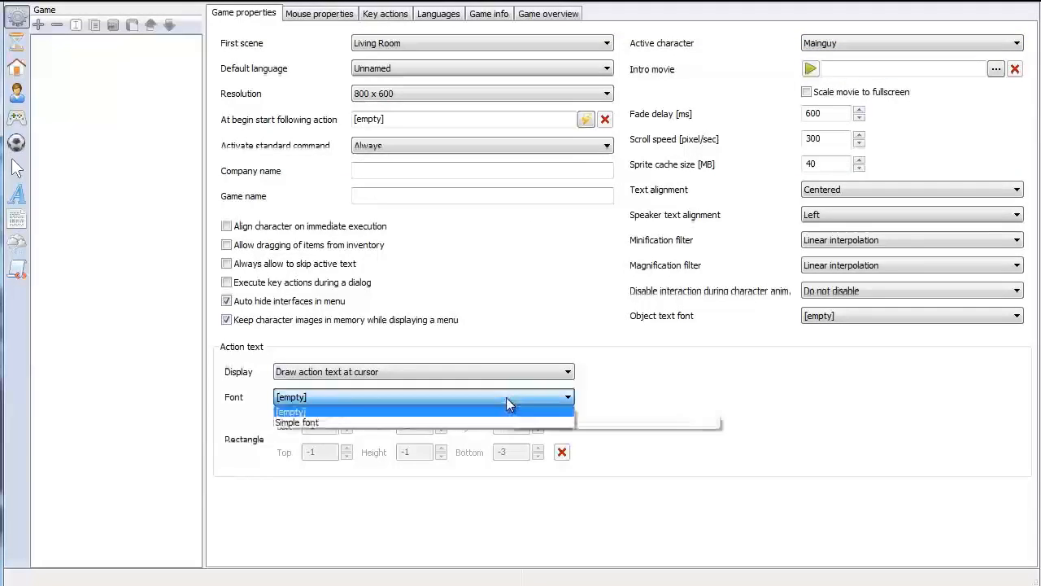
left_click(421, 424)
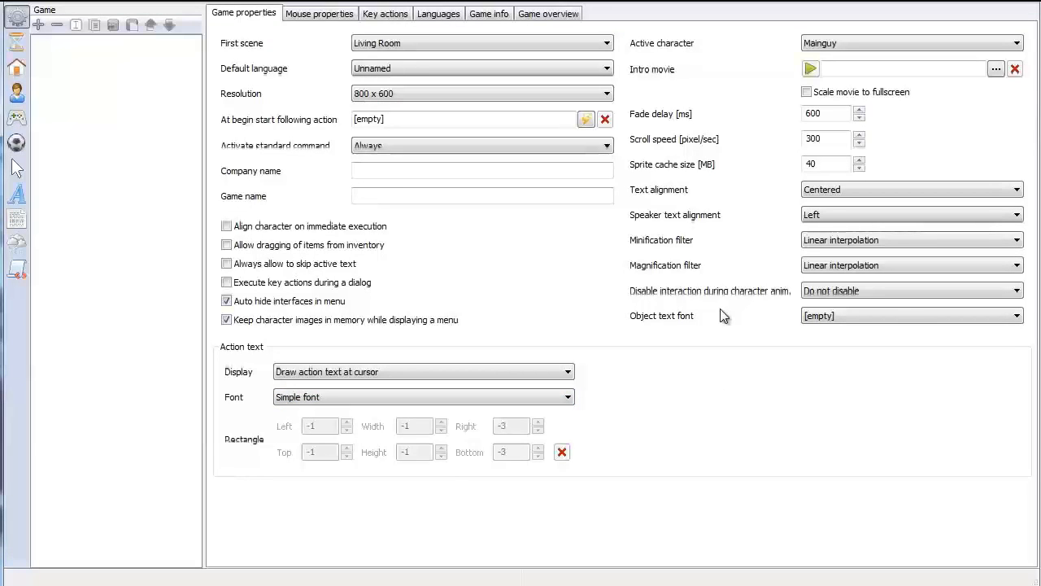
left_click(887, 315)
left_click(852, 335)
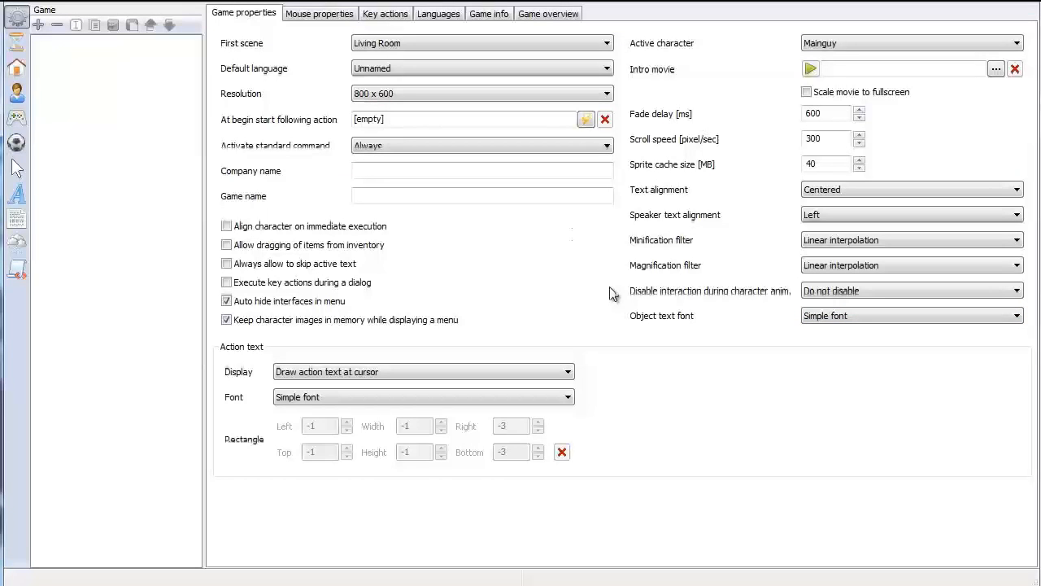
Set Mainguy's text font and both the active and inactive dialog selection fonts to Simple font
left_click(317, 14)
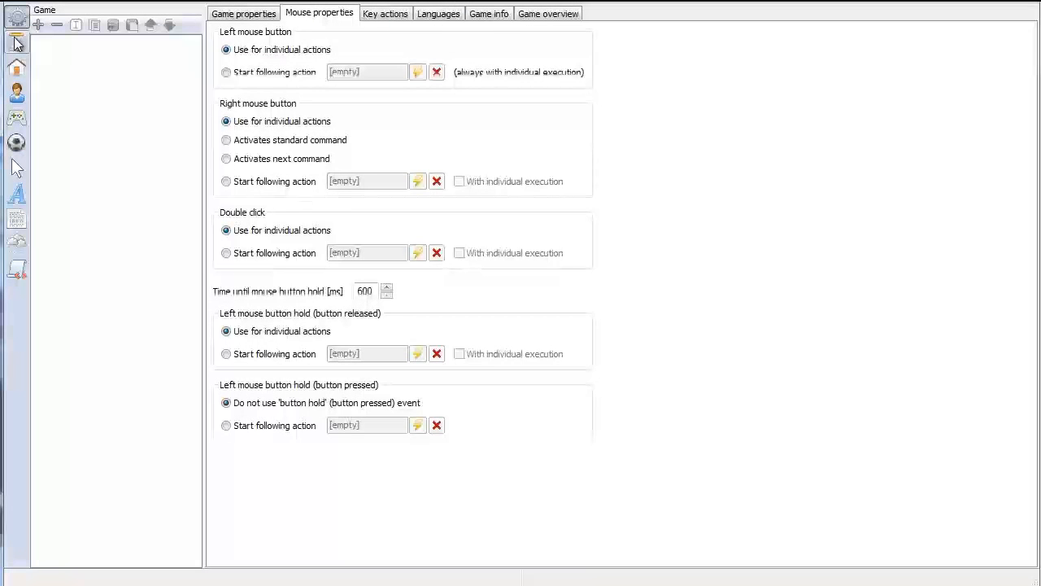
left_click(20, 96)
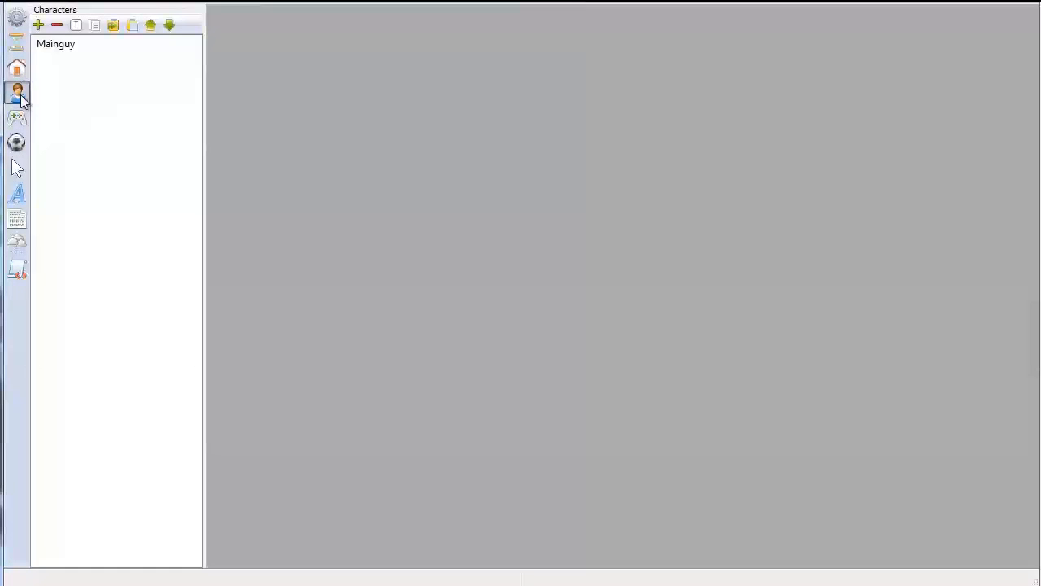
left_click(54, 44)
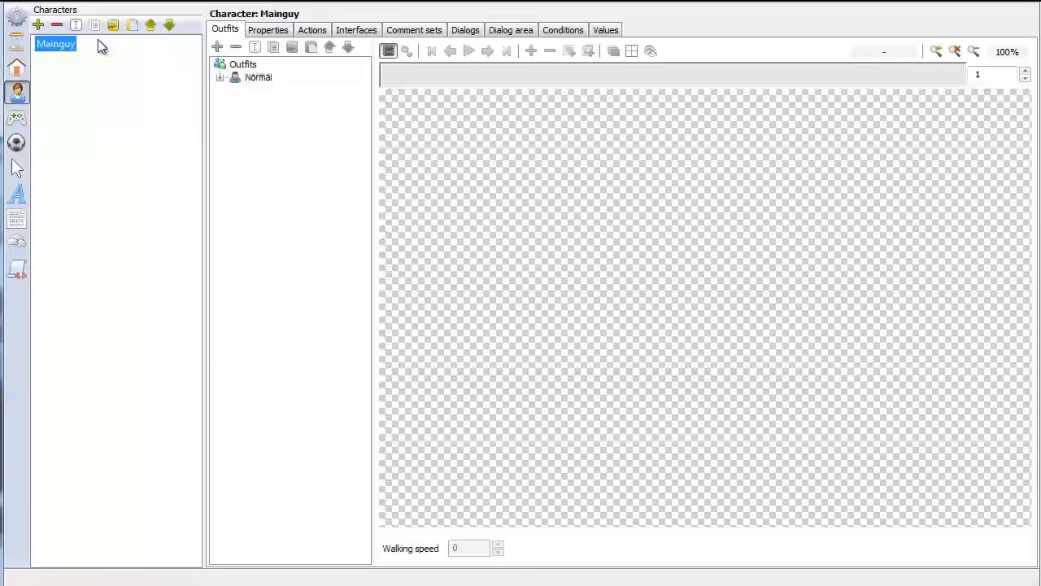
left_click(262, 30)
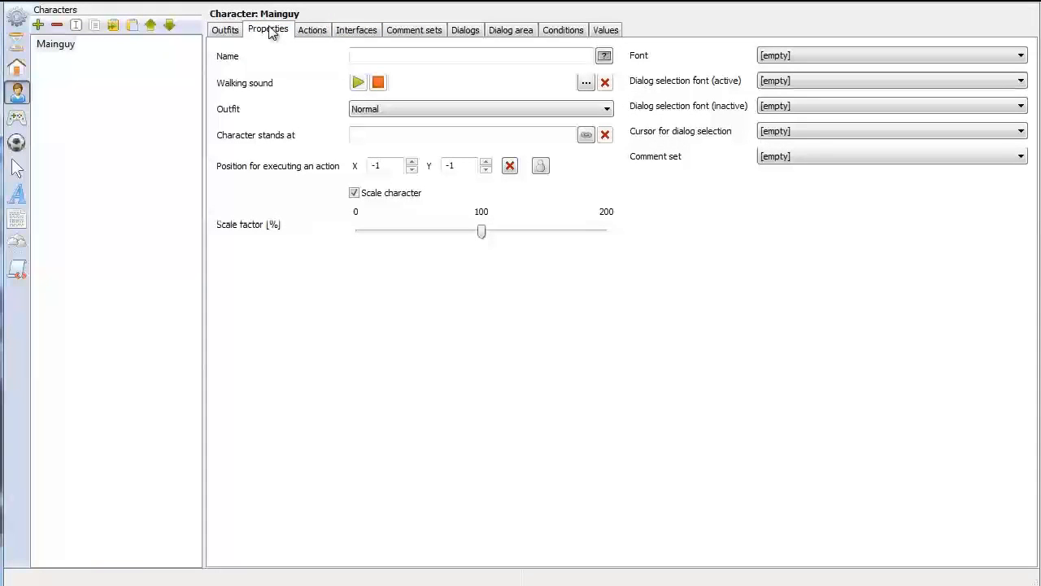
left_click(821, 57)
left_click(811, 80)
left_click(811, 81)
left_click(811, 106)
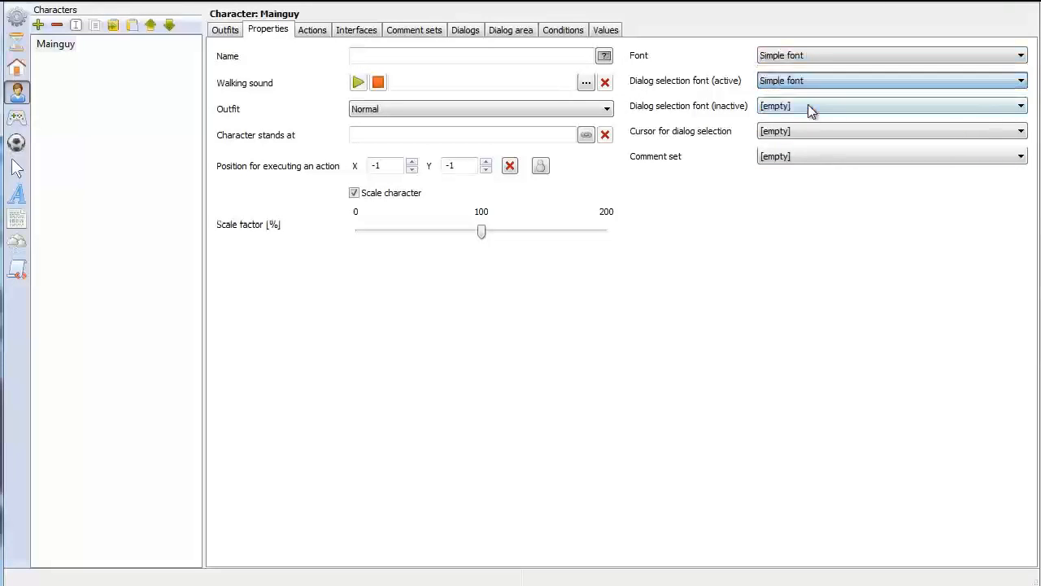
left_click(811, 106)
left_click(814, 131)
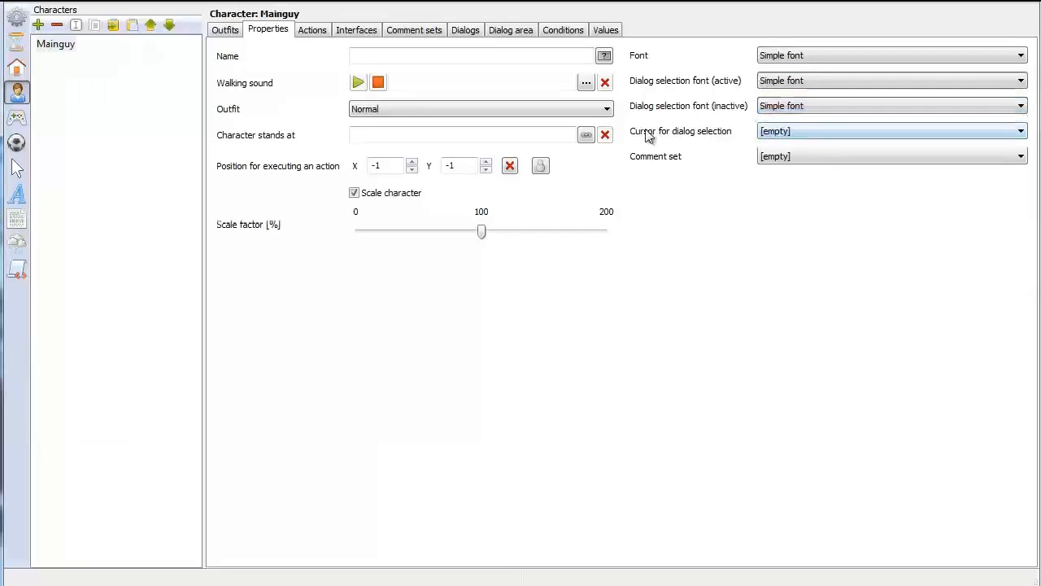
Set Mainguy's cursor for dialog selection to Cross, leaving the comment set empty
left_click(810, 136)
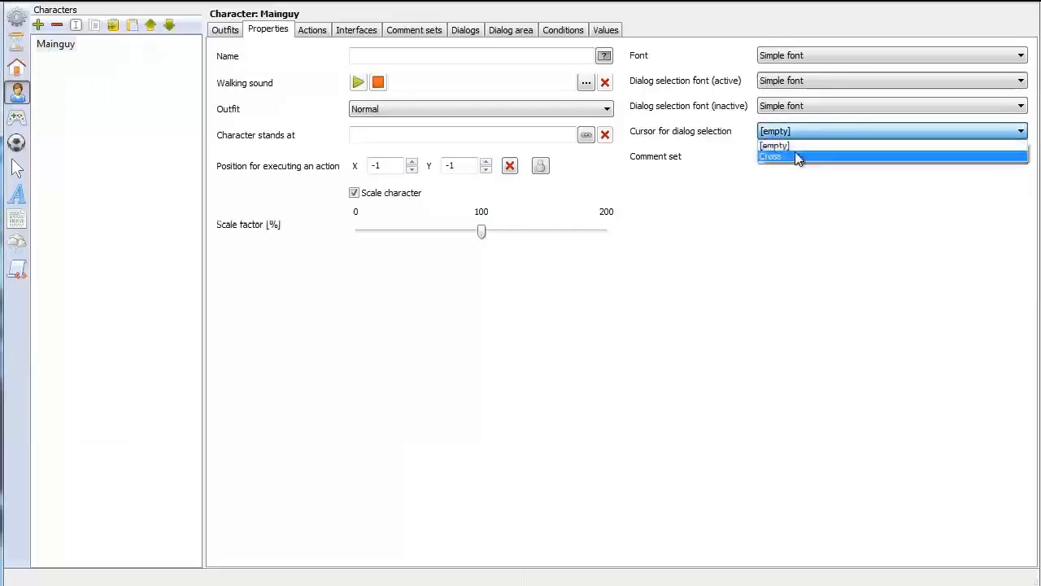
left_click(794, 152)
left_click(795, 158)
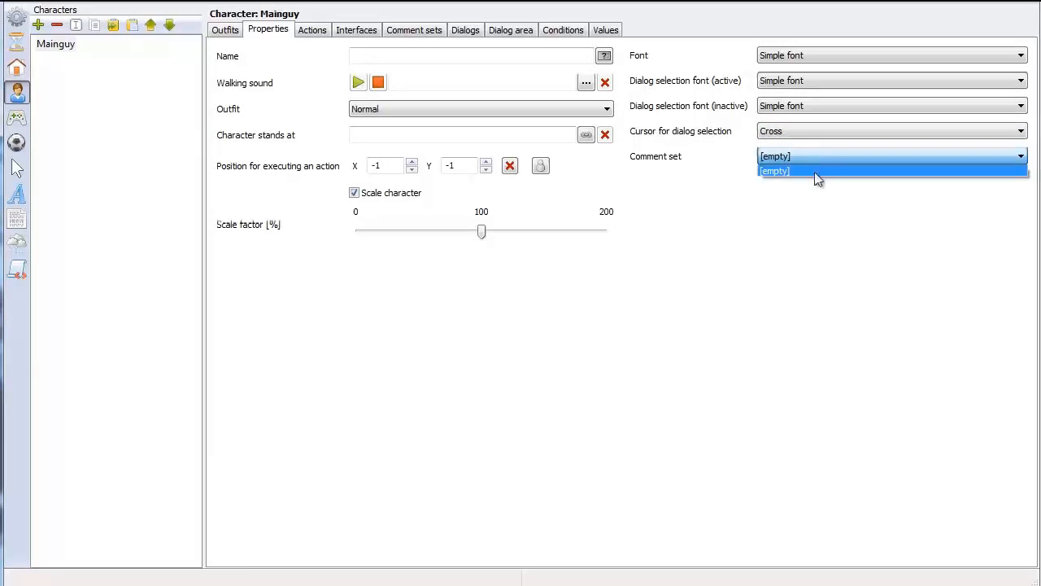
left_click(829, 205)
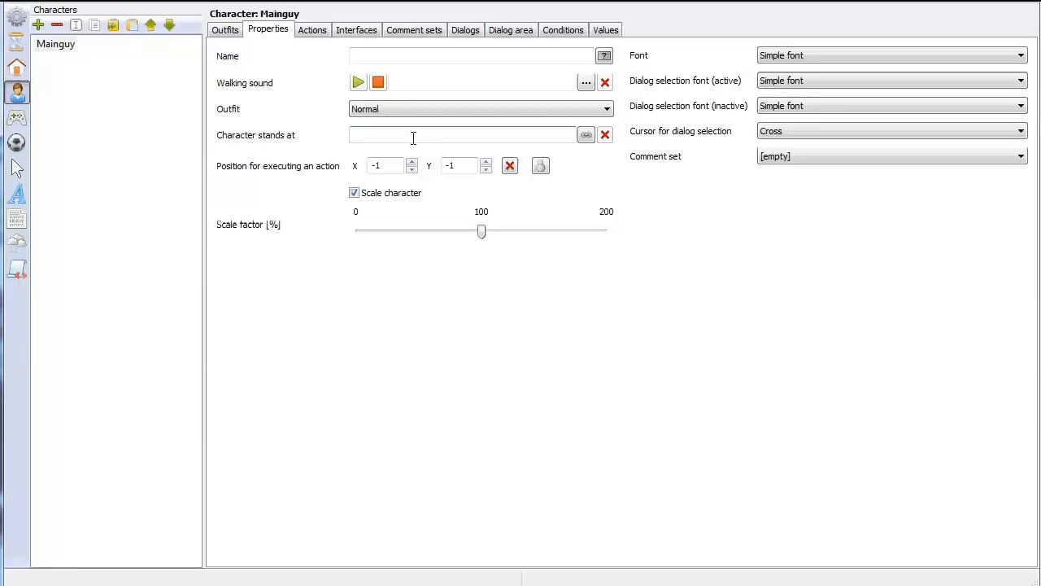
Add a scene object named "Start" to the Living Room scene and set its character position to X 662, Y 501
left_click(19, 71)
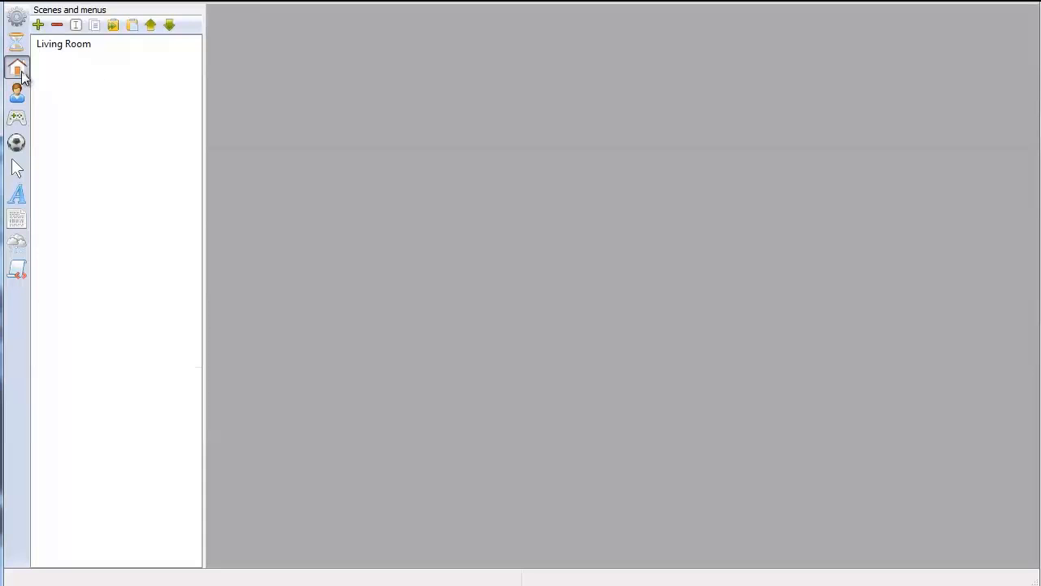
left_click(60, 46)
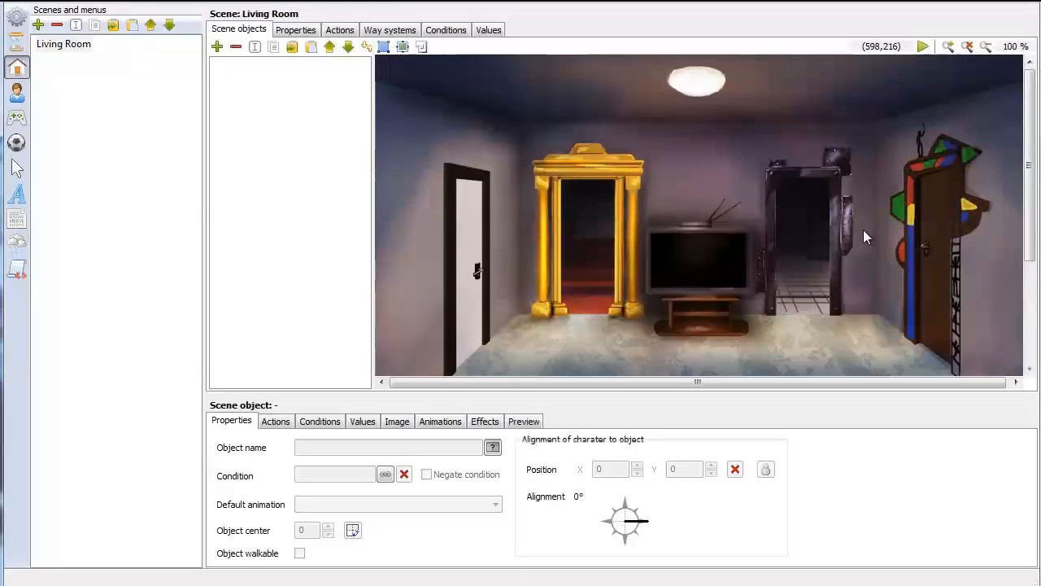
scroll(864, 229, "down", 2)
scroll(814, 204, "down", 2)
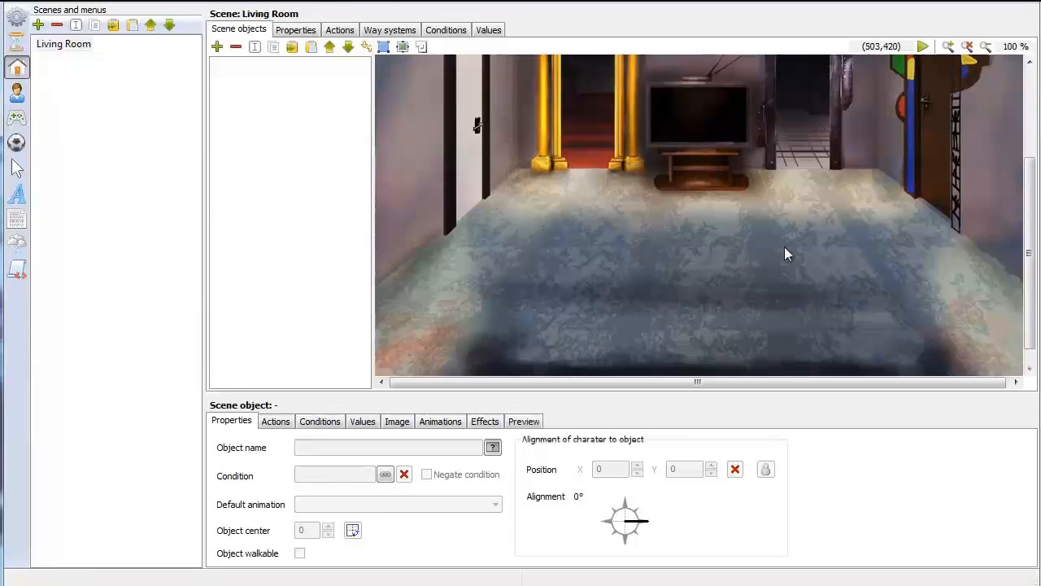
left_click(218, 46)
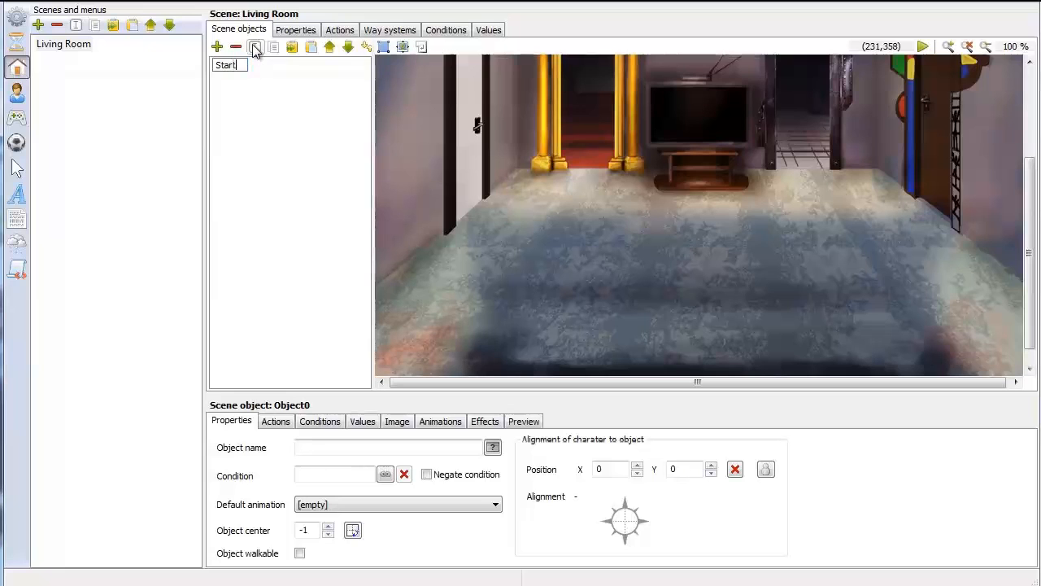
key("Return")
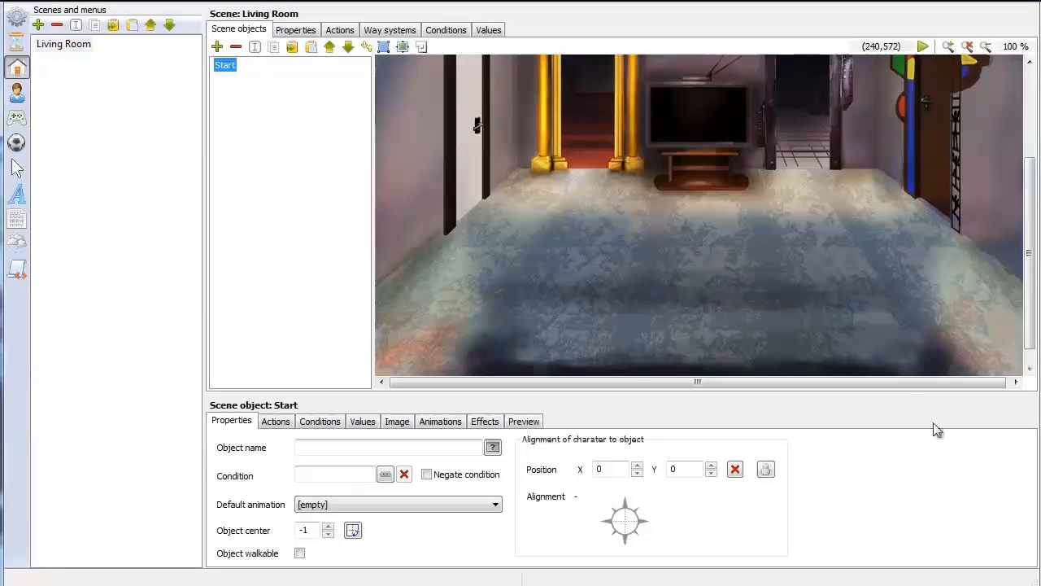
left_click(769, 474)
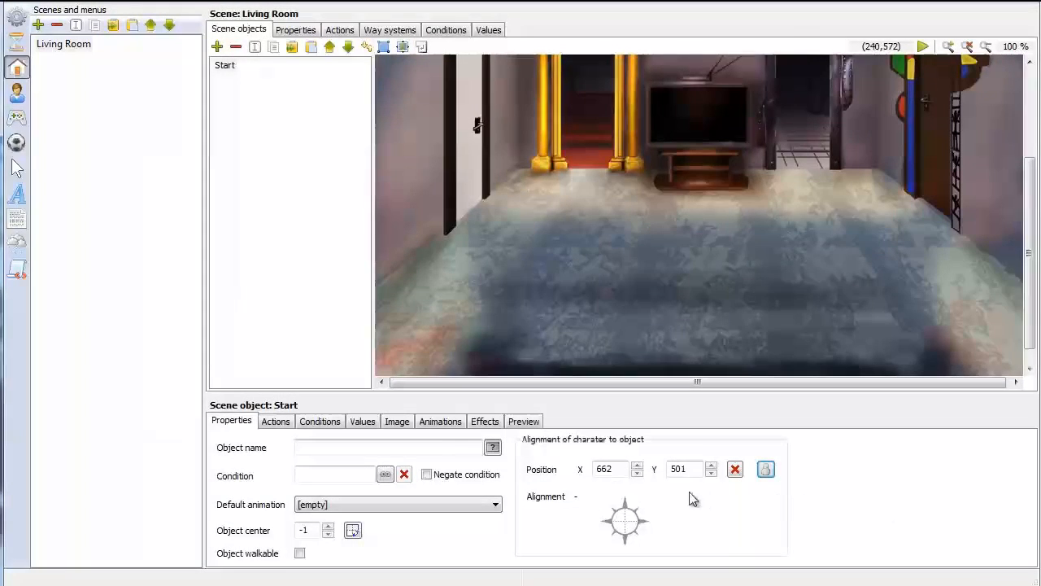
Set the character alignment of the Start object to 180° after trying other directions
left_click(621, 516)
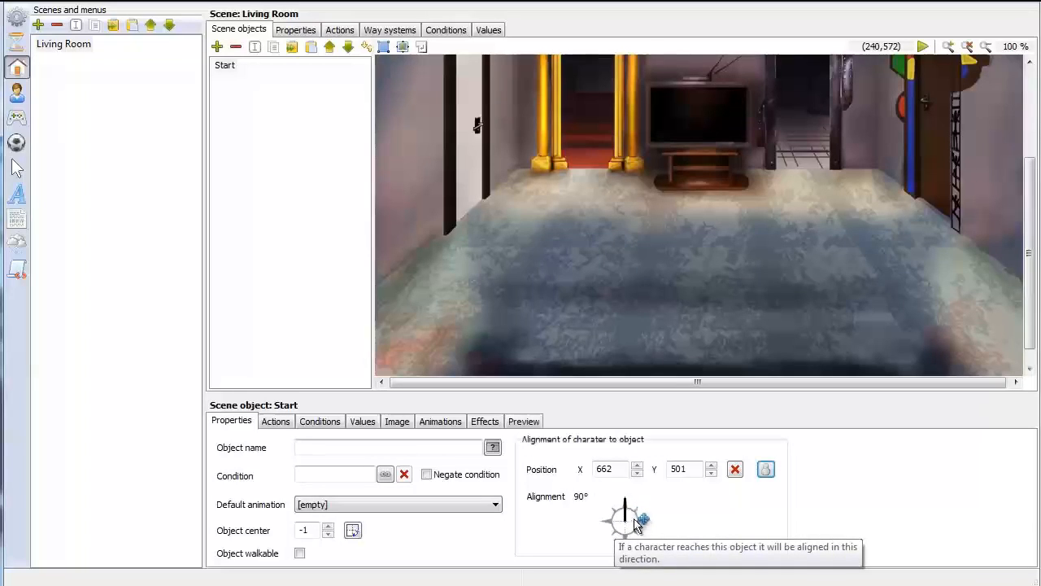
left_click(634, 519)
left_click(626, 531)
left_click(620, 521)
left_click(625, 504)
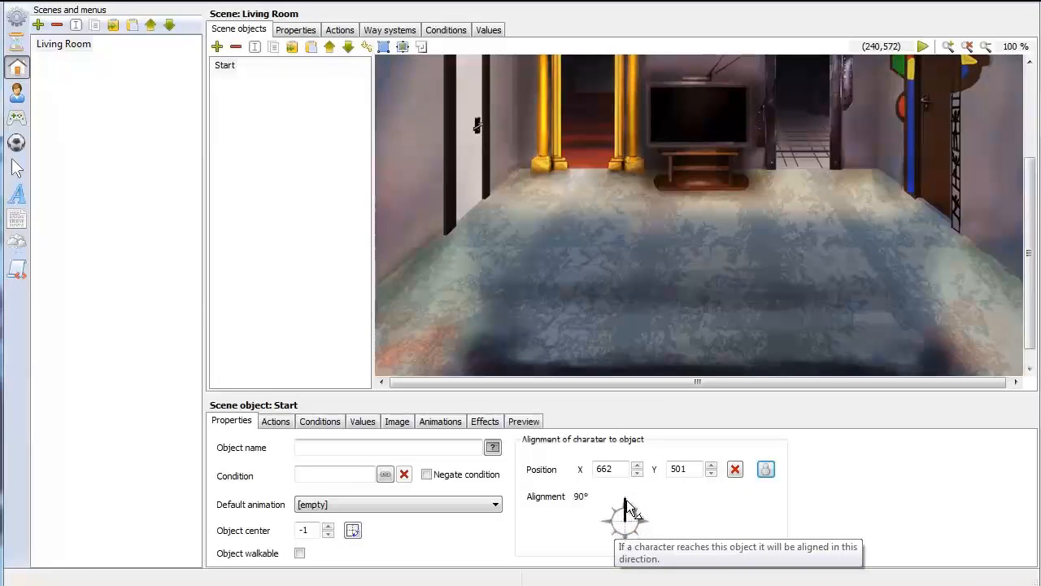
left_click(641, 519)
left_click(624, 533)
left_click(613, 530)
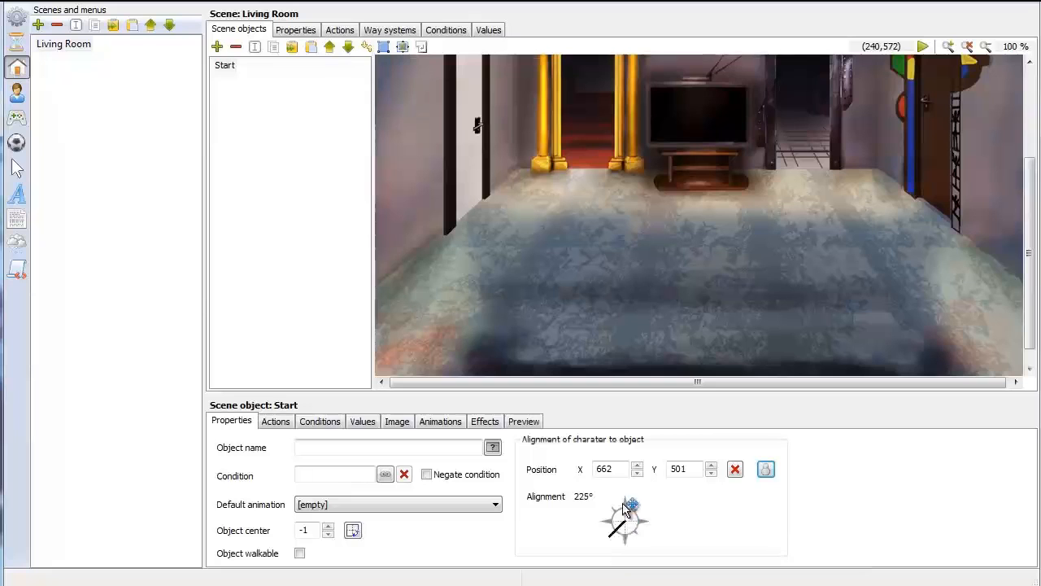
left_click(623, 502)
left_click(613, 523)
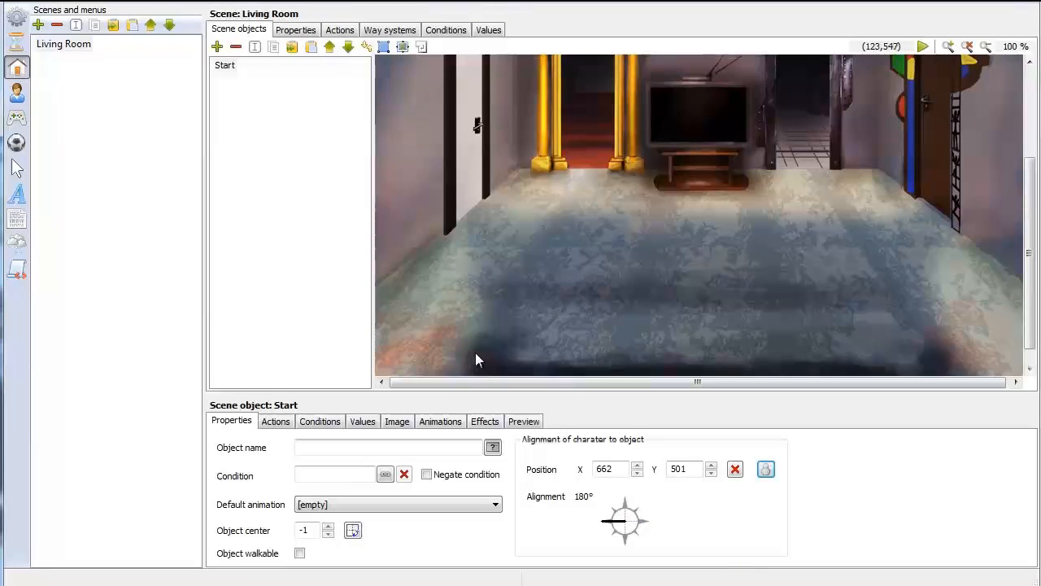
Run the game to check whether the character appears in the Living Room, and close the player
left_click(125, 5)
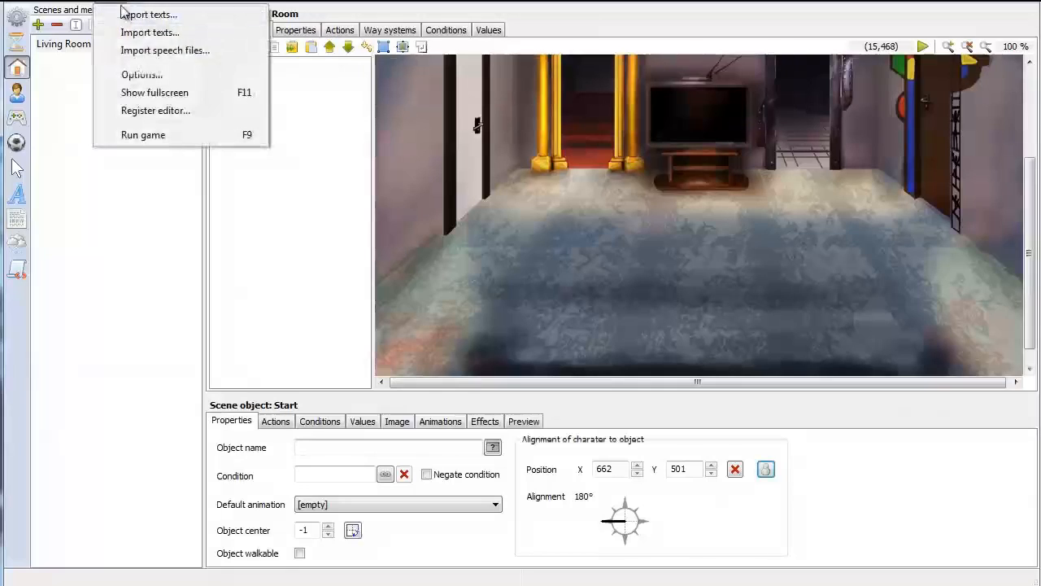
left_click(151, 136)
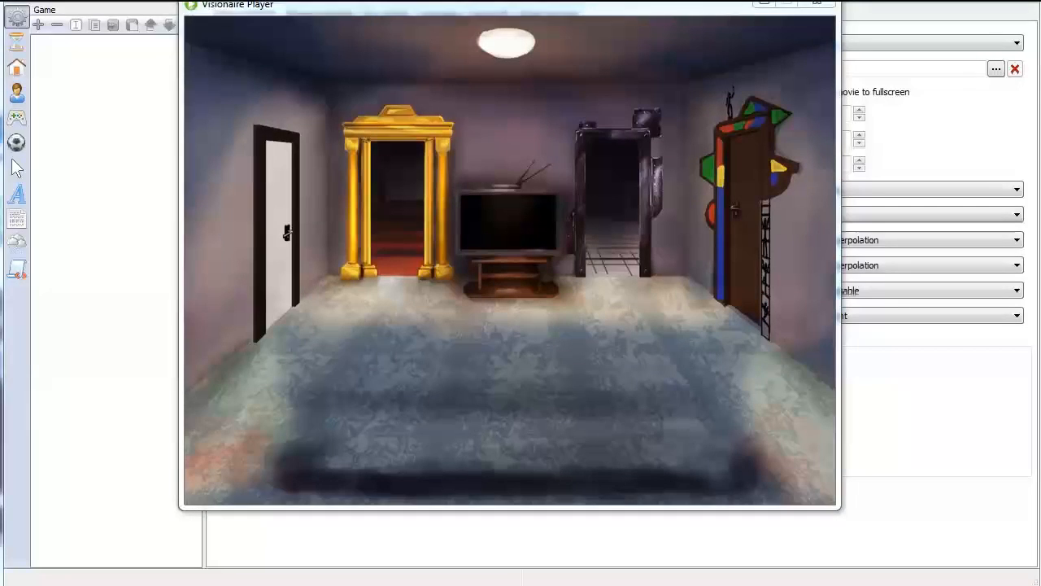
left_click(817, 3)
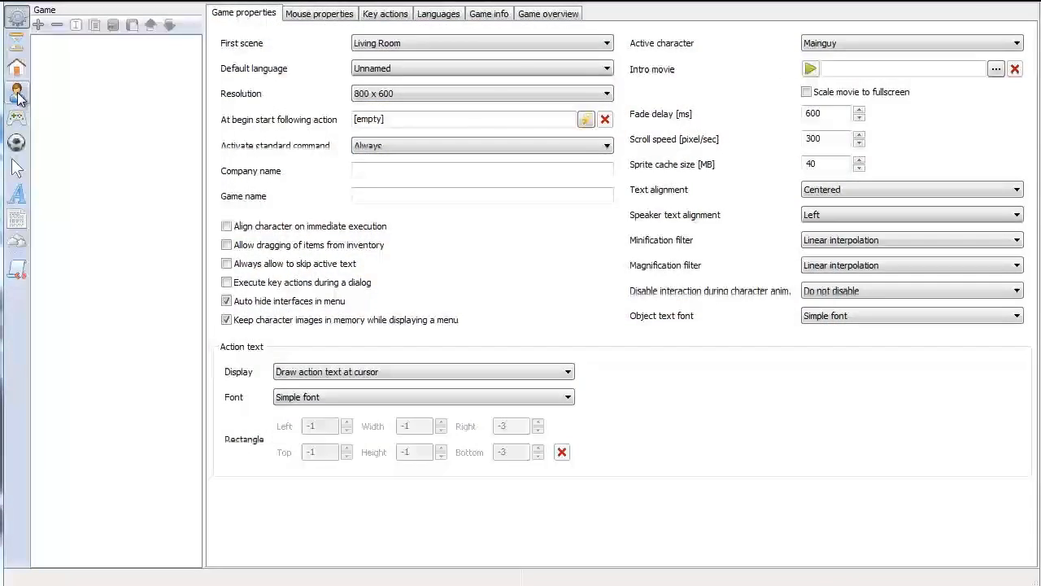
Set Mainguy's standing location to the Start object of the Living Room scene
left_click(16, 92)
left_click(63, 44)
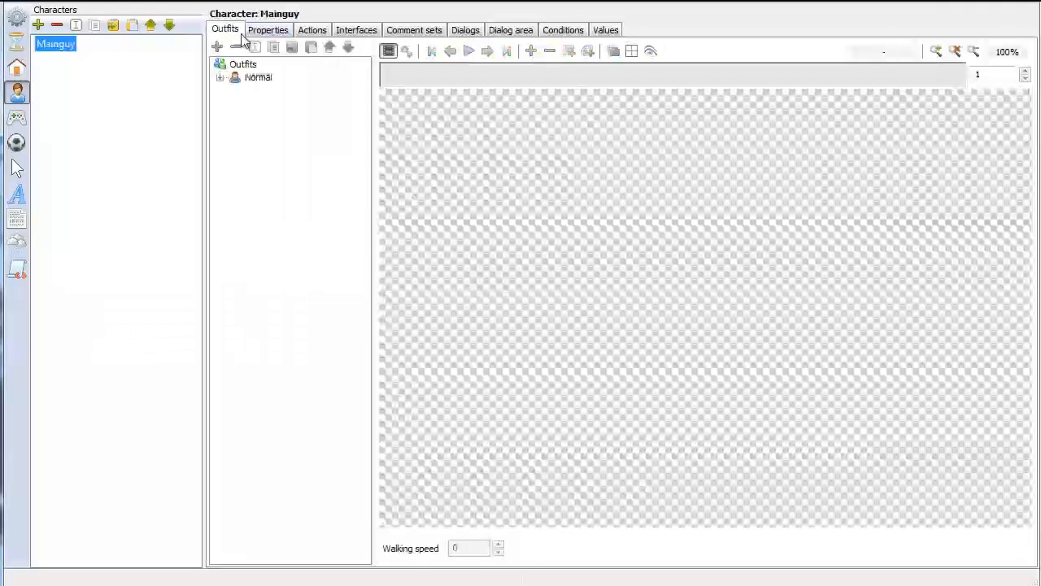
left_click(268, 30)
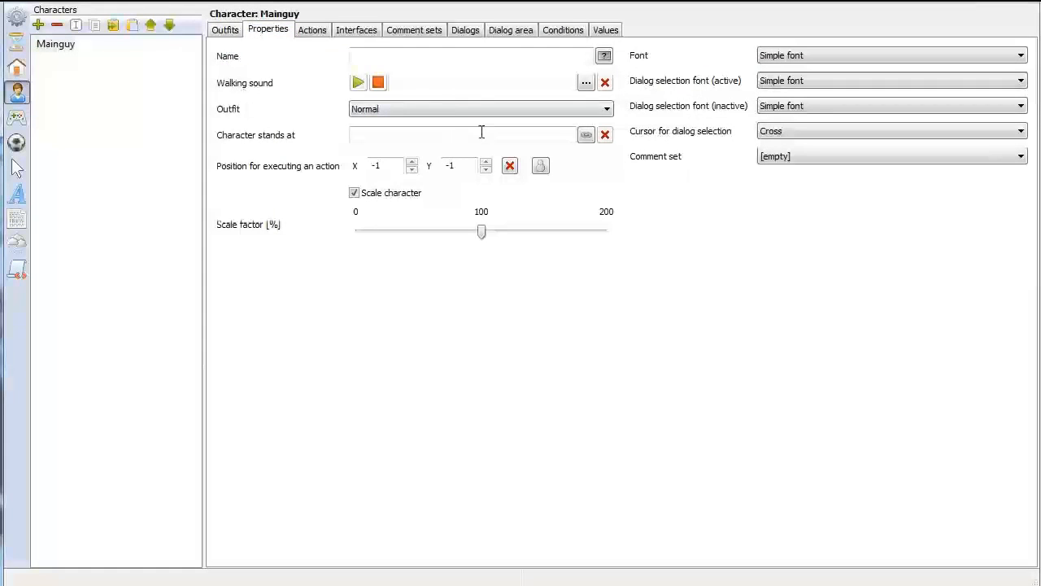
left_click(586, 135)
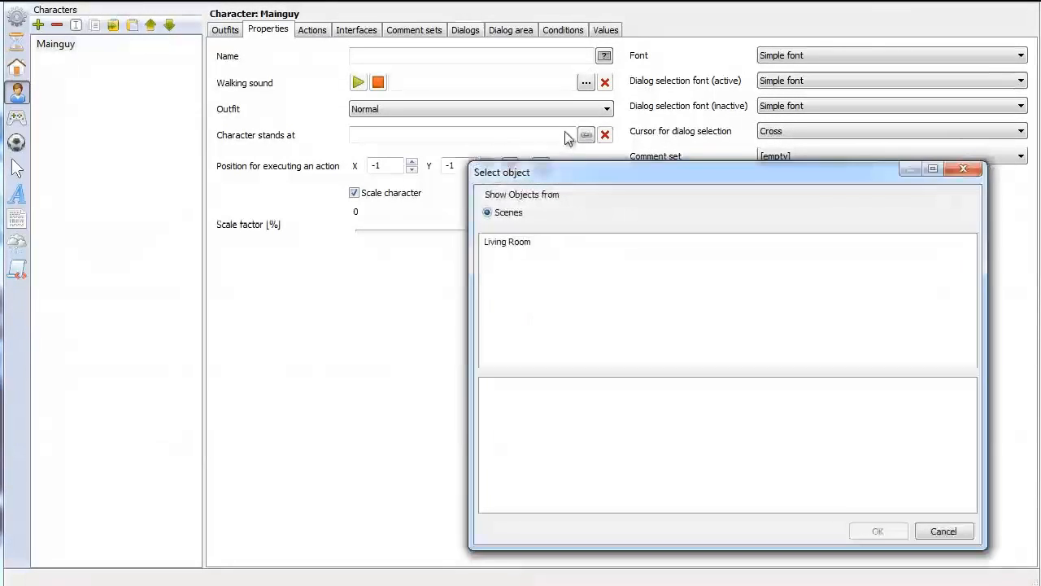
left_click(519, 242)
left_click(498, 387)
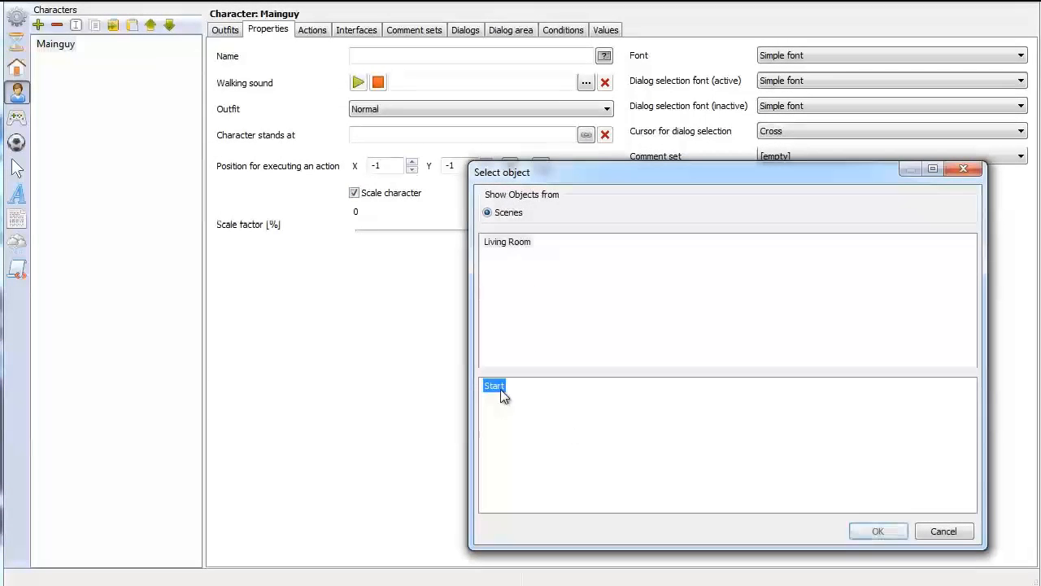
left_click(878, 531)
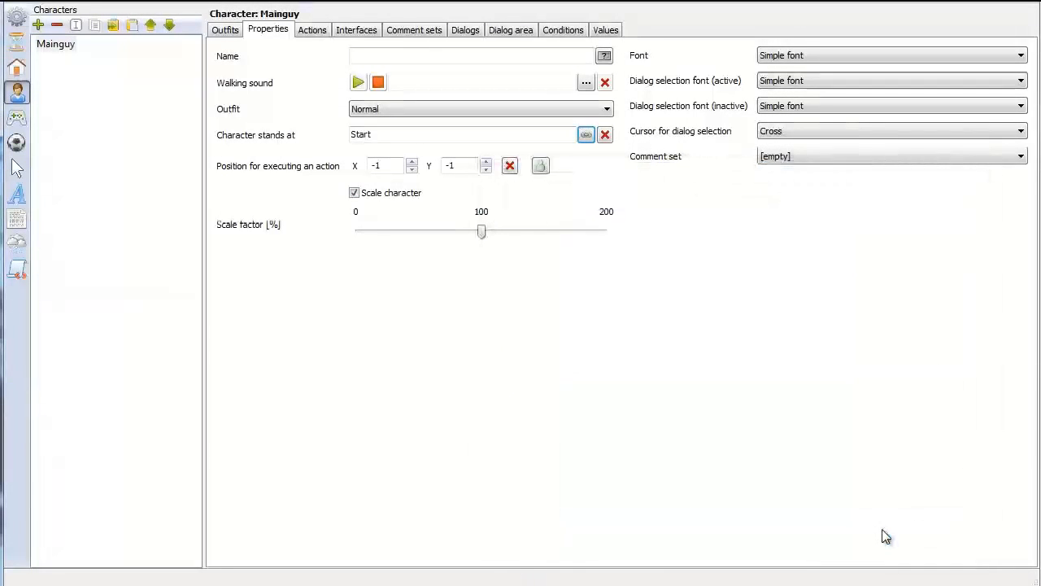
Run the game, bring the player window fully into view and walk Mainguy to several spots on the Living Room floor
left_click(109, 0)
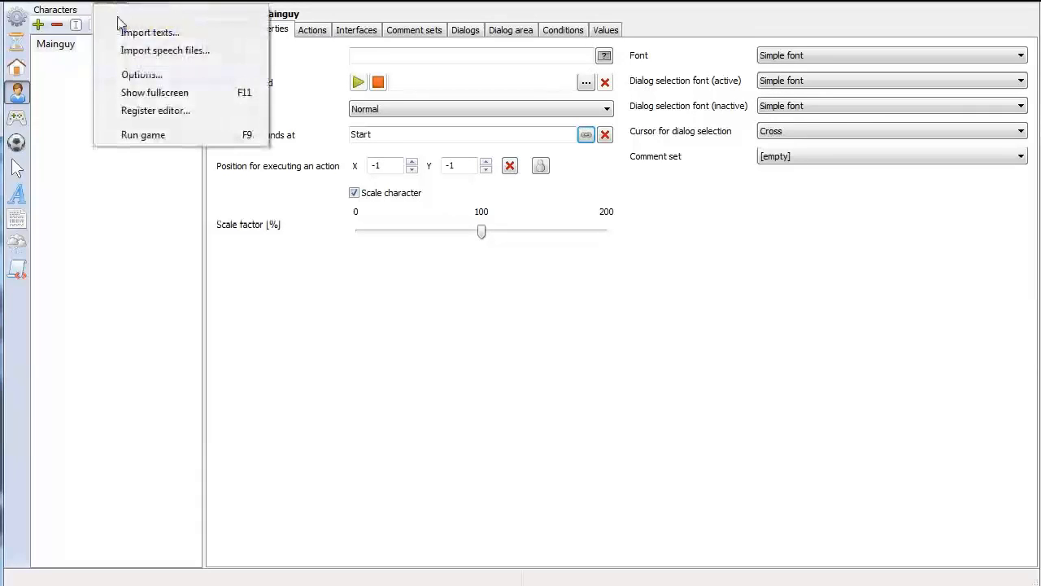
left_click(141, 135)
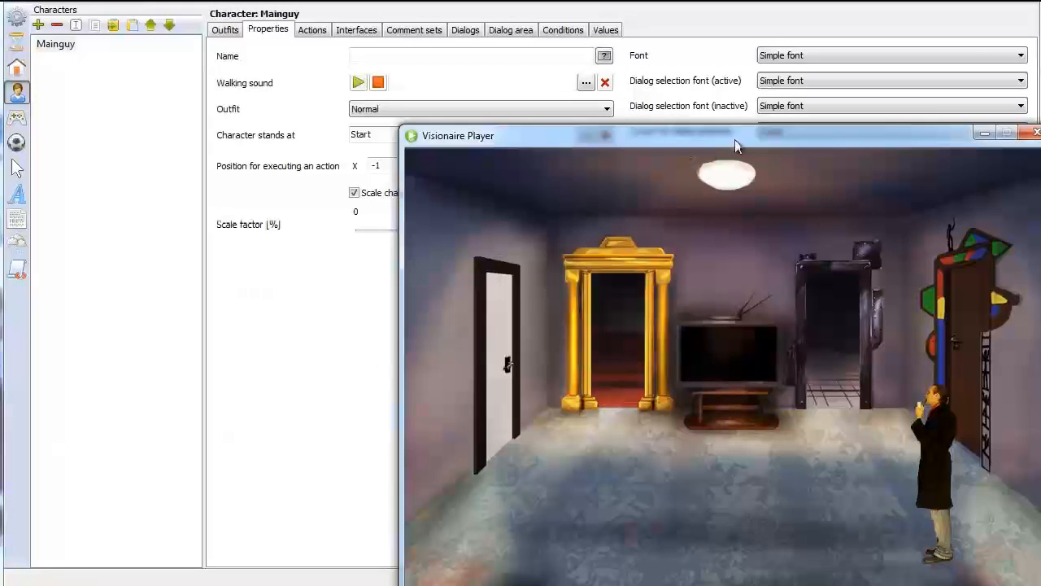
left_click_drag(736, 145, 499, 32)
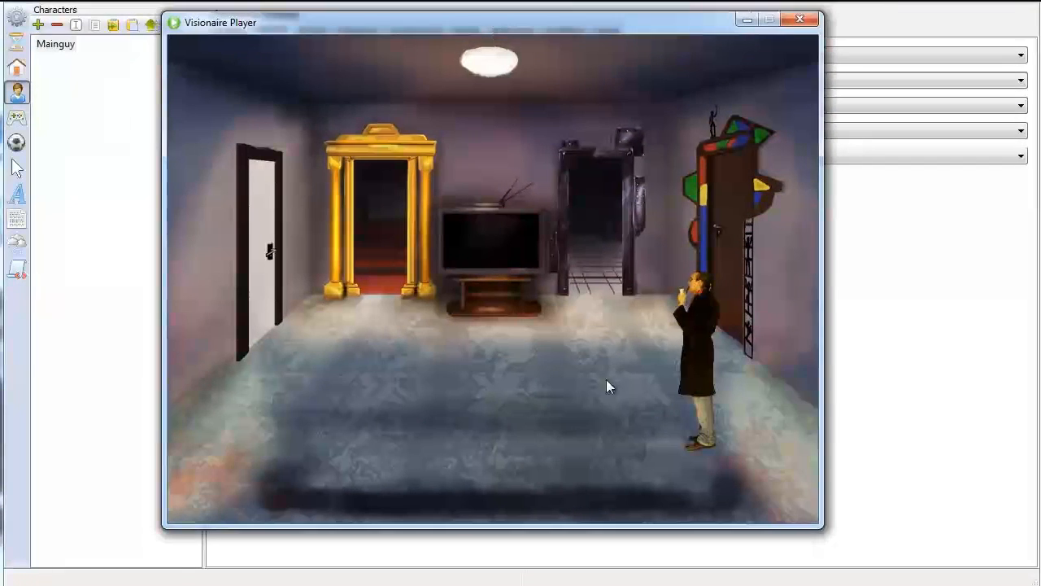
left_click(644, 412)
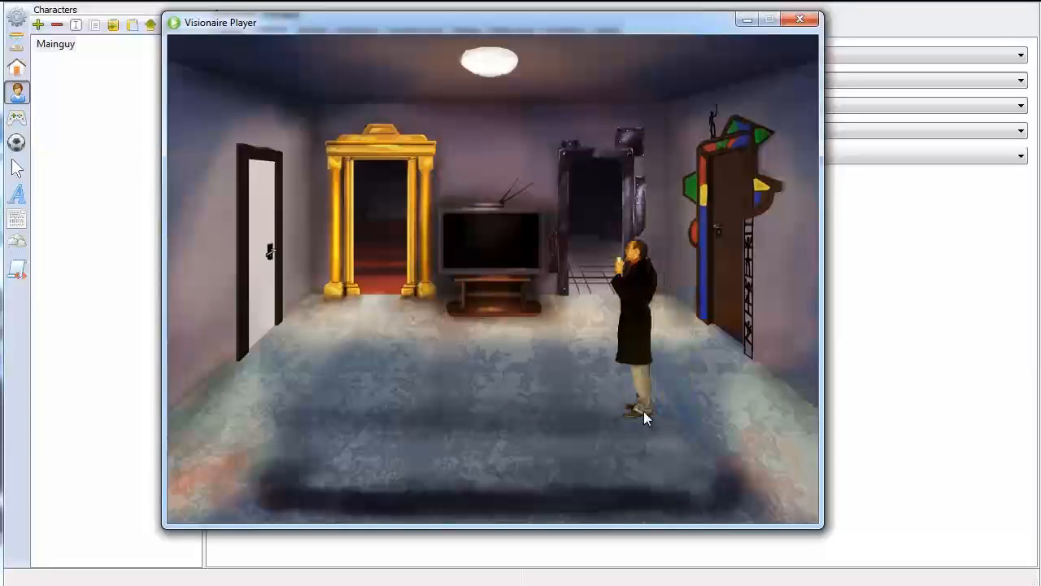
left_click(685, 408)
left_click(640, 408)
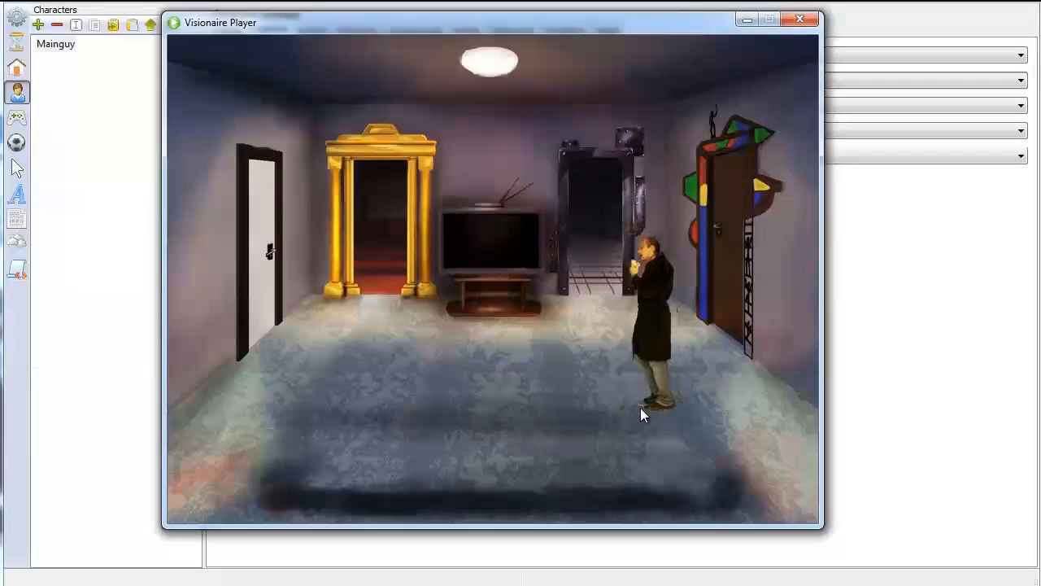
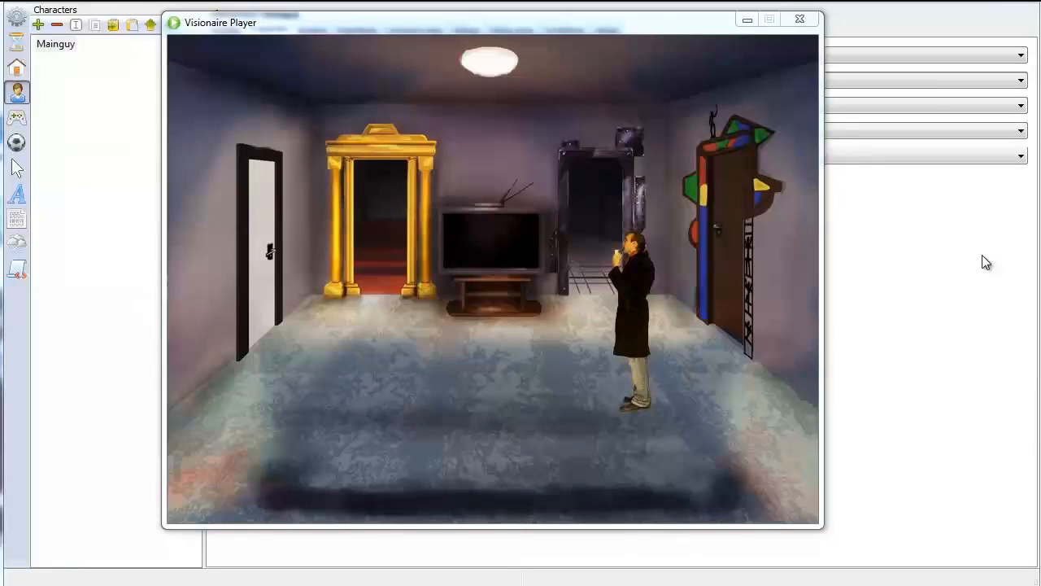
Close the player and assign the Inventory and Mouse interfaces to Mainguy
left_click(800, 19)
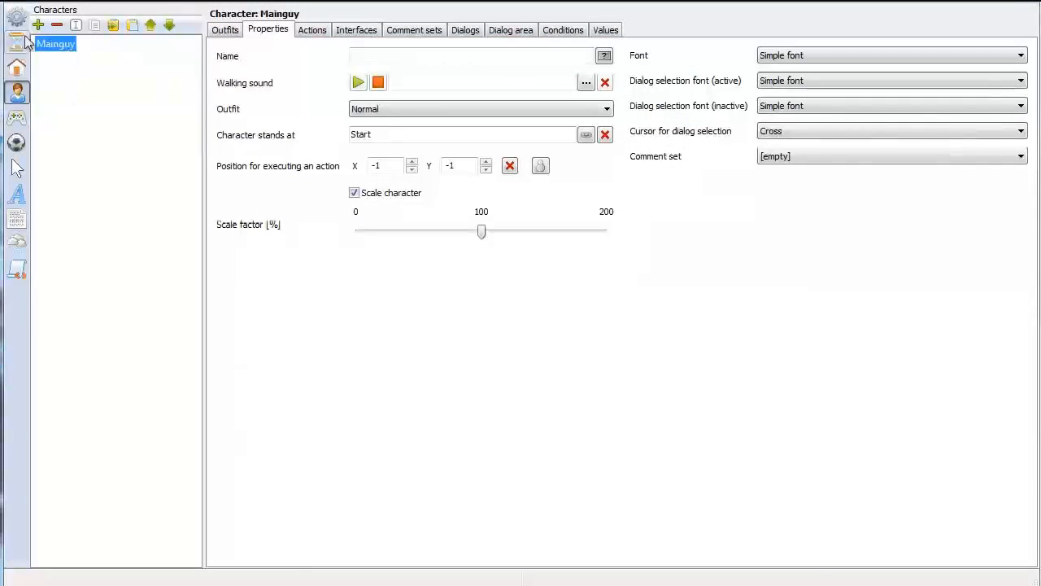
left_click(356, 30)
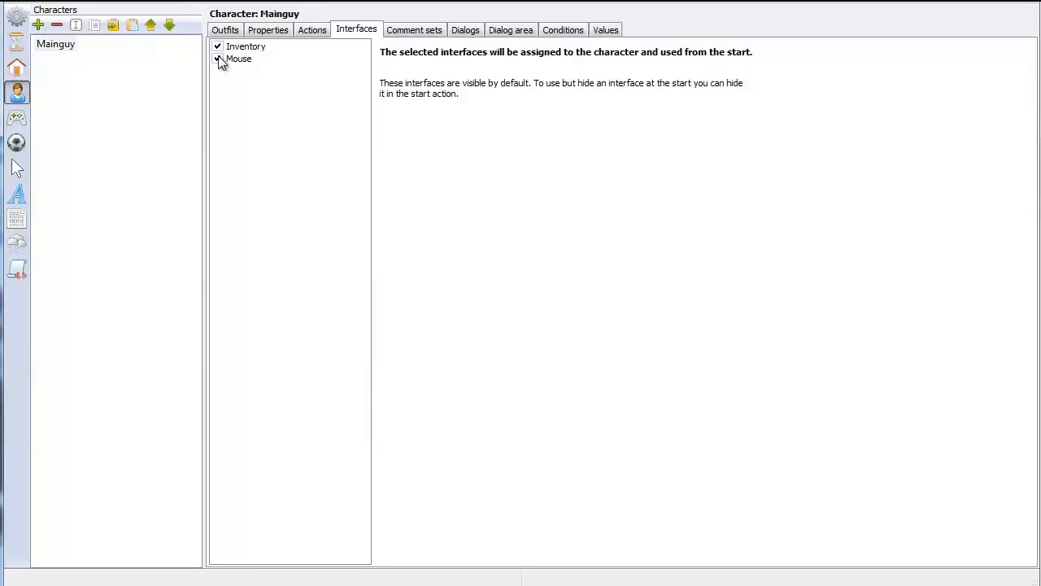
Run the game to check the assigned interfaces and bring the player window fully into view
left_click(106, 6)
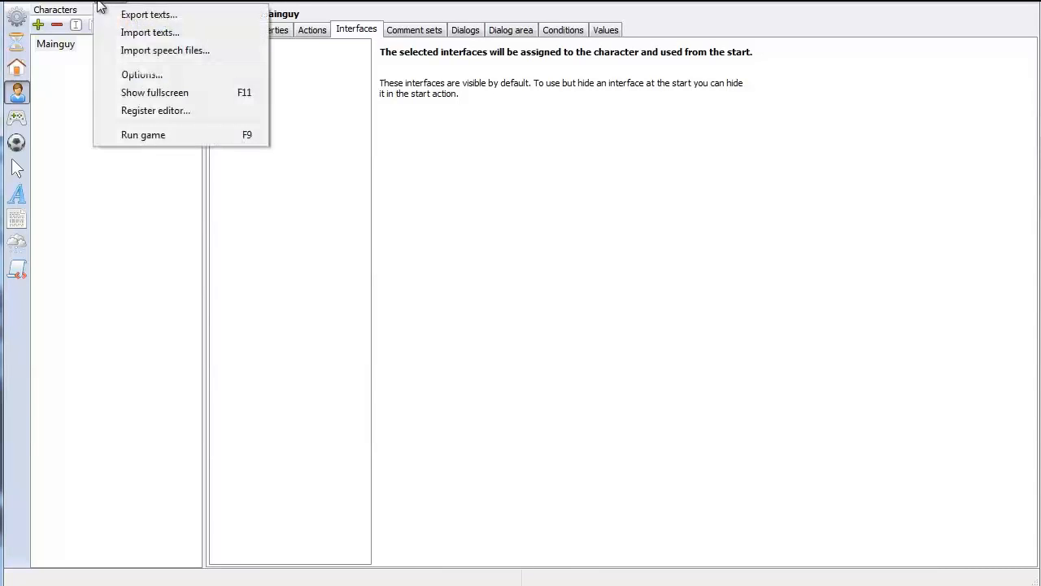
left_click(134, 136)
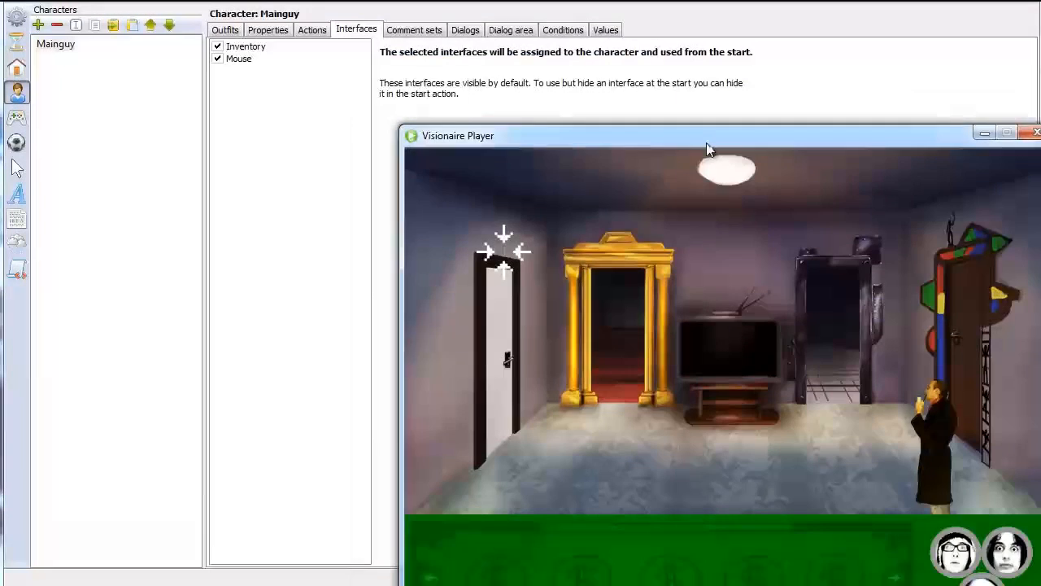
left_click_drag(706, 148, 512, 42)
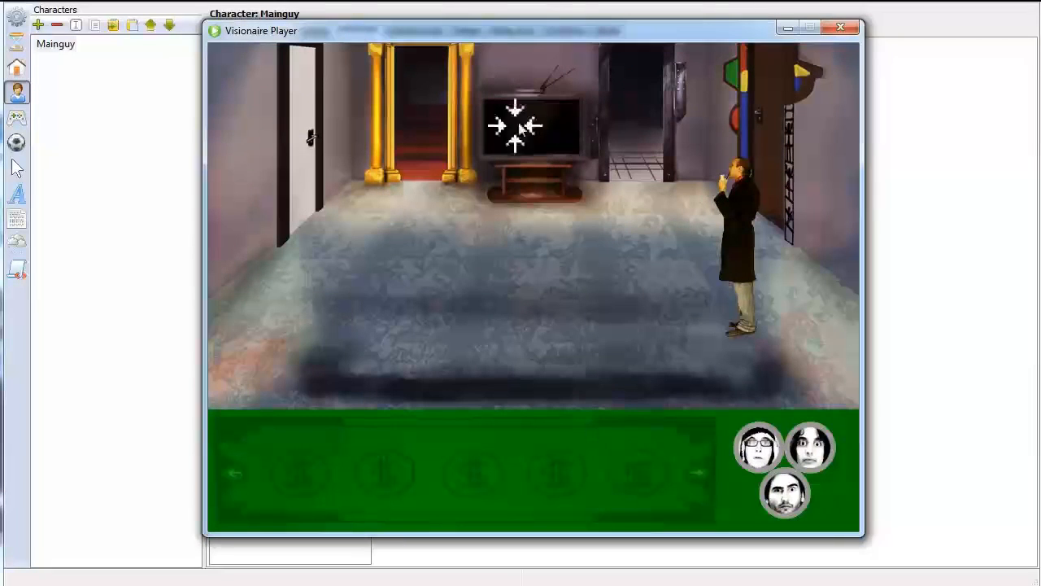
Walk Mainguy to various spots across the front, back and sides of the Living Room floor, and close the player
left_click(646, 221)
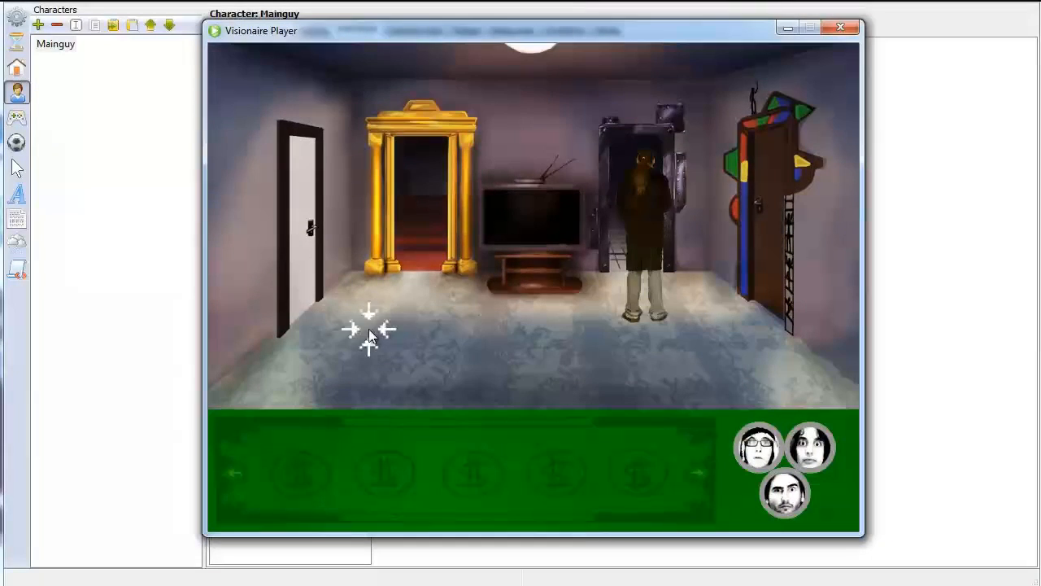
left_click(370, 334)
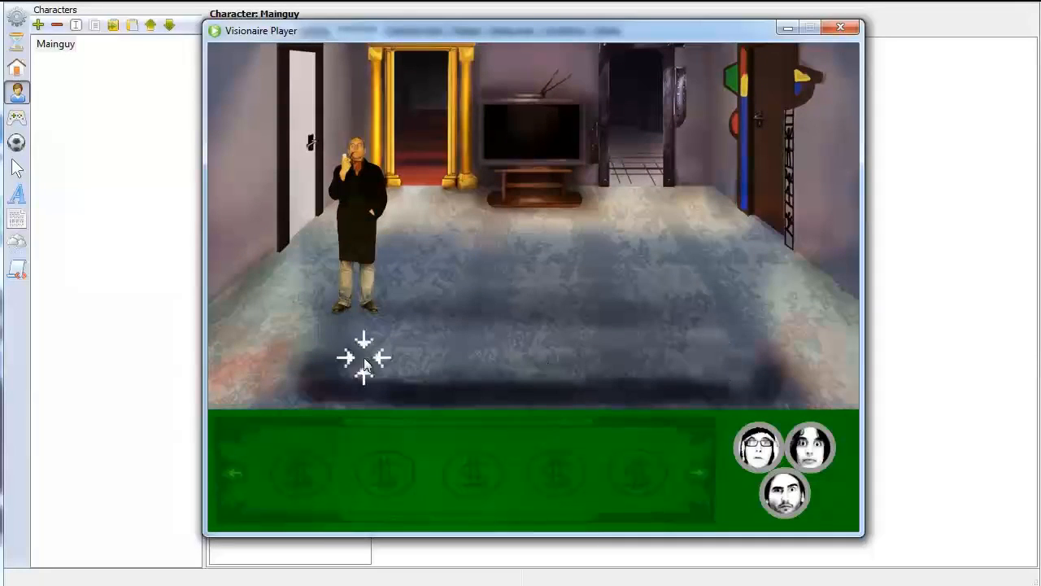
left_click(365, 358)
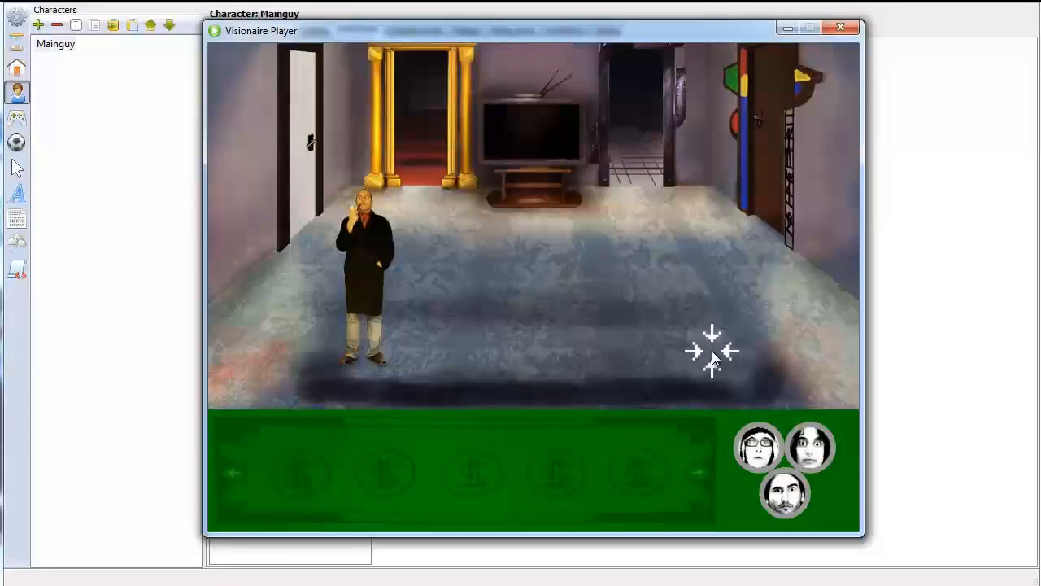
left_click(411, 256)
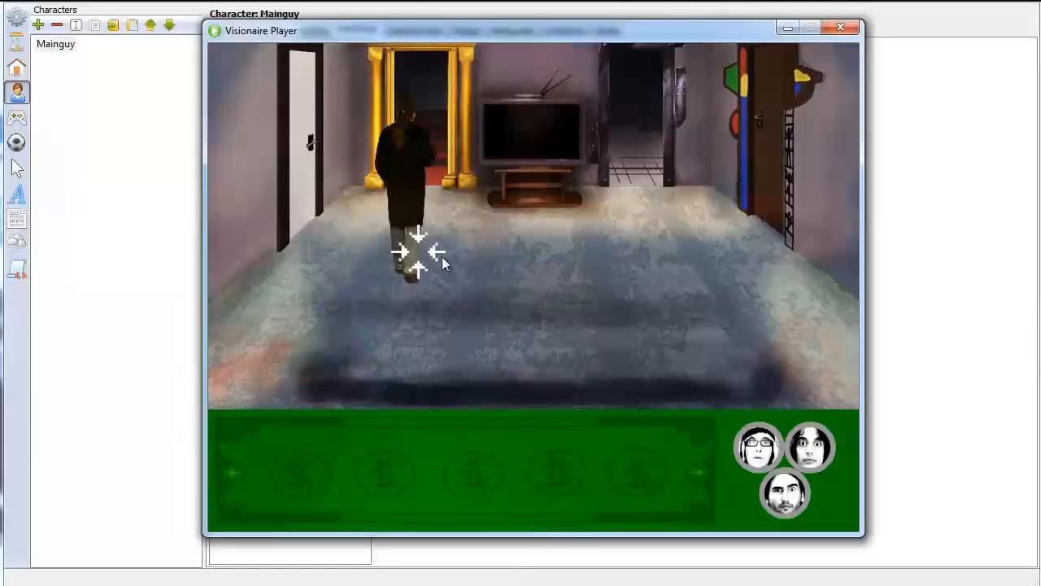
left_click(548, 287)
left_click(663, 294)
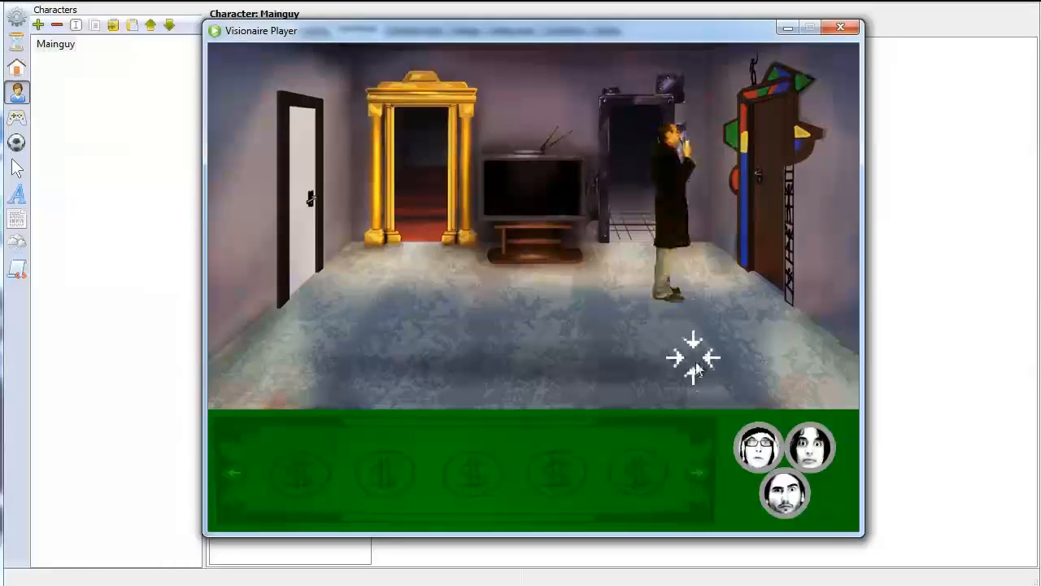
left_click(698, 380)
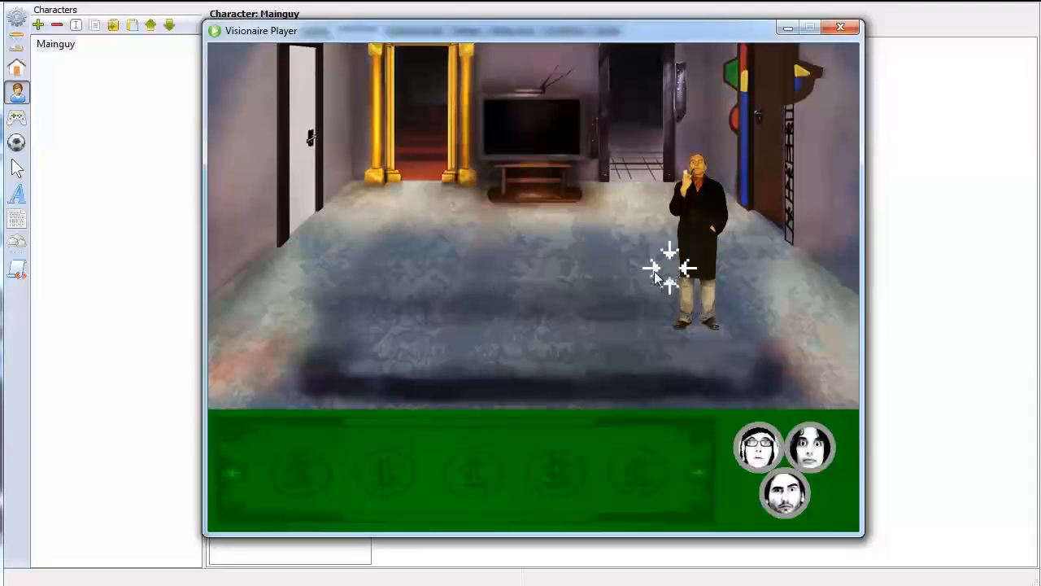
left_click(643, 240)
left_click(400, 324)
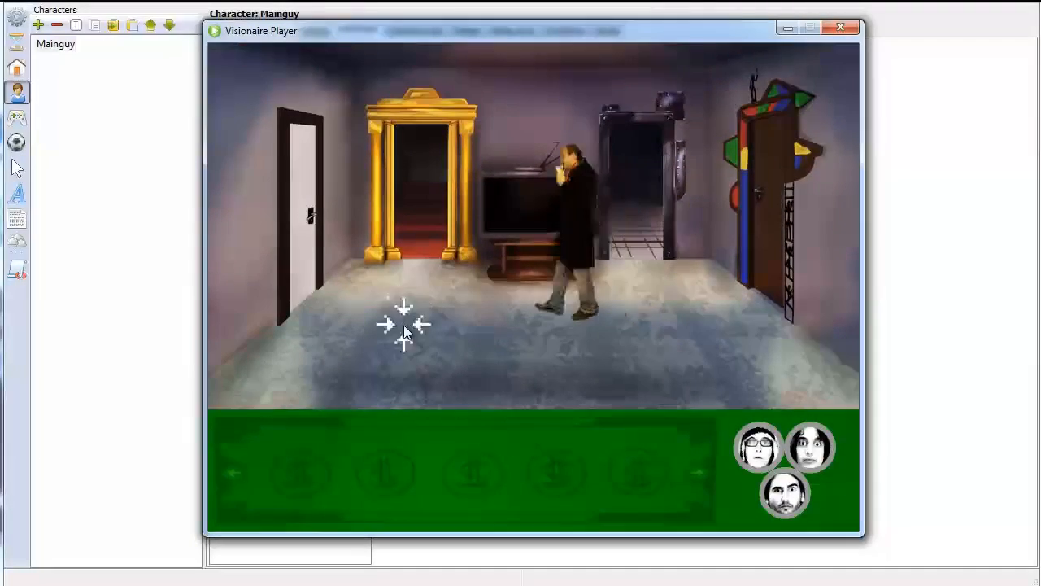
left_click(840, 28)
Add four connected way points to the Living Room's Normal way system, routed around the central floor gap, and adjust the last point
left_click(17, 70)
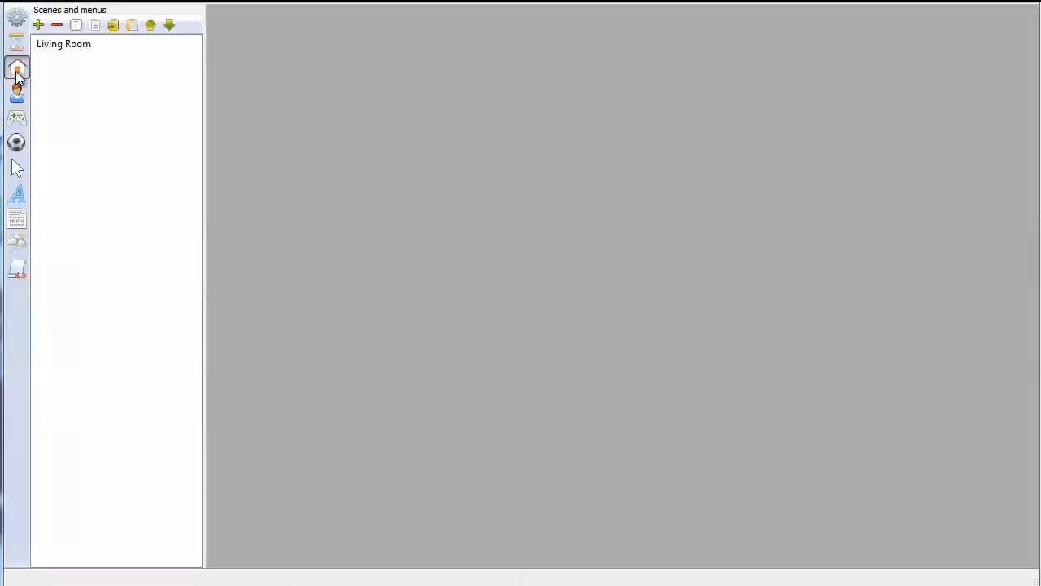
left_click(59, 45)
left_click(380, 30)
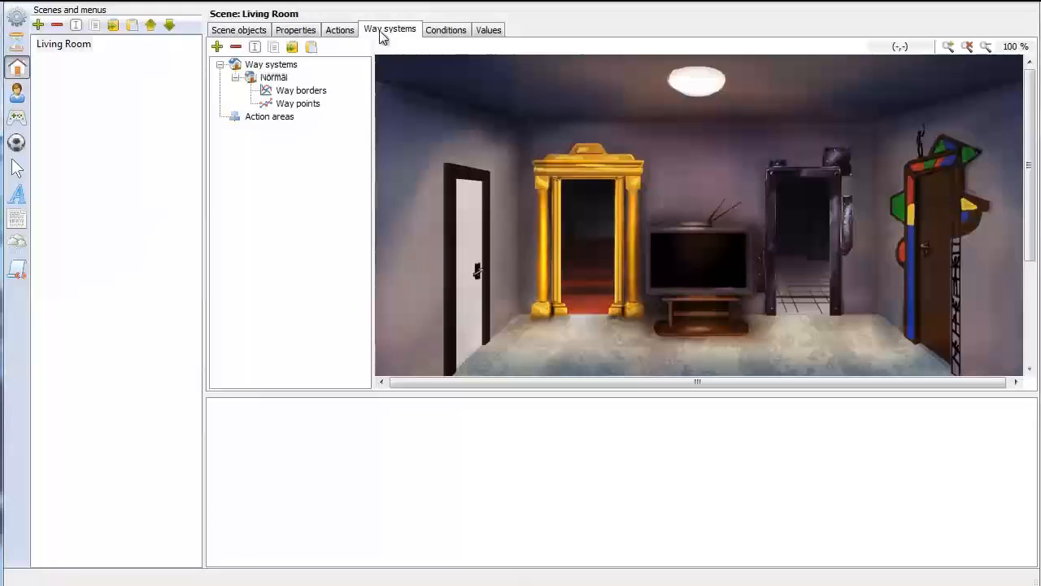
left_click(298, 104)
scroll(675, 192, "down", 4)
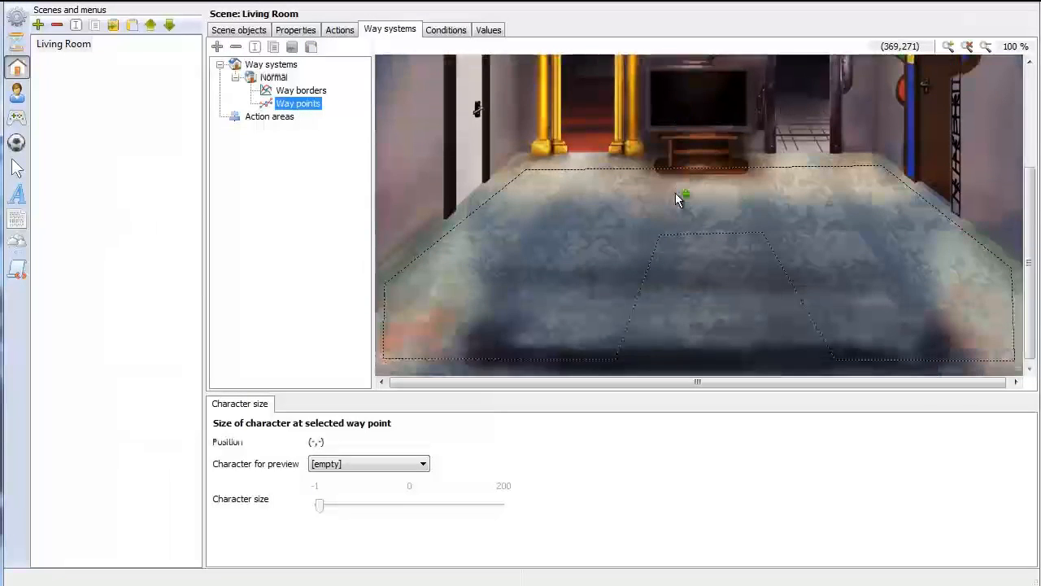
left_click(503, 326)
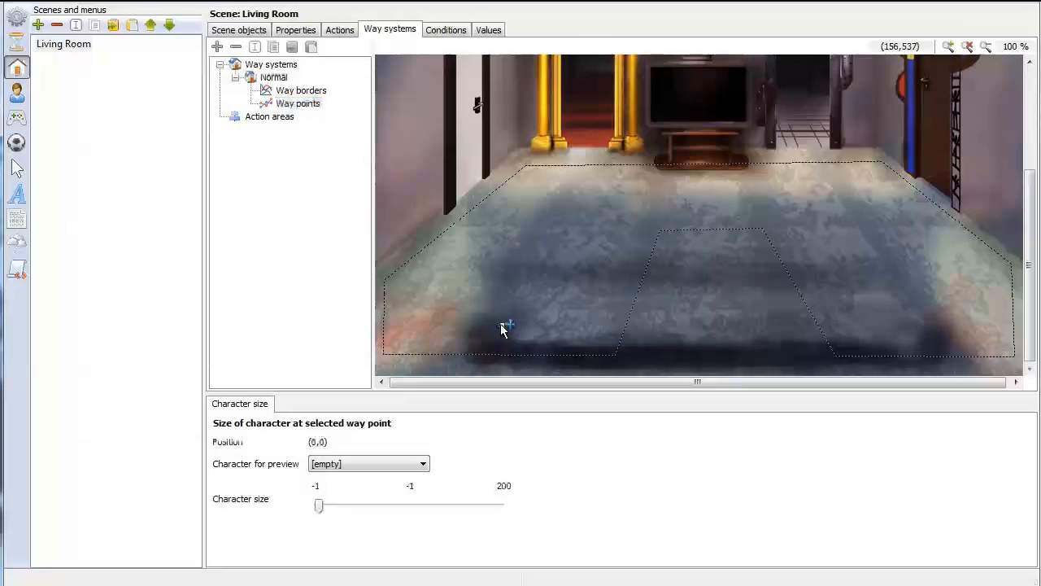
left_click(843, 192)
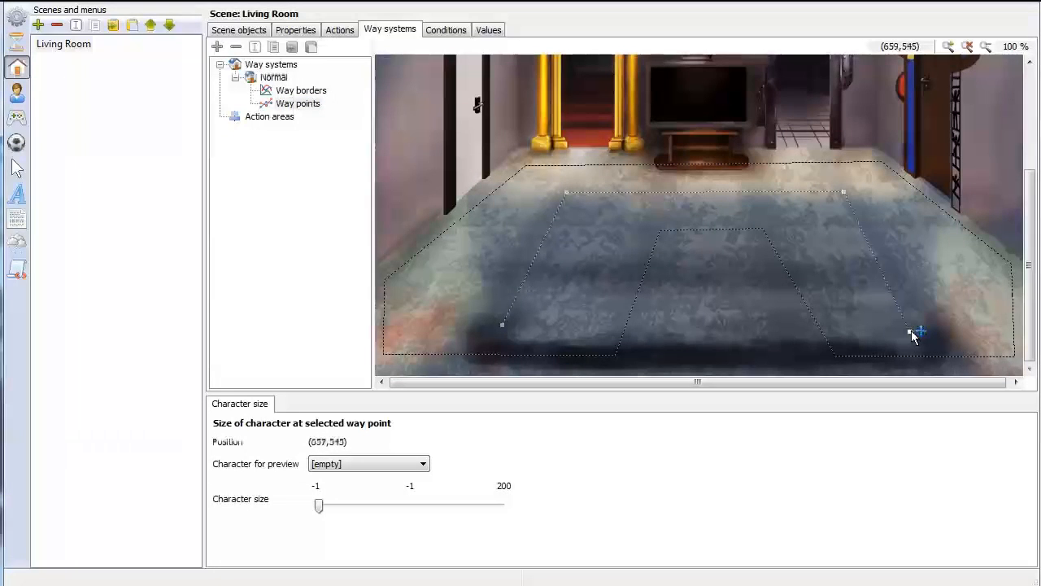
left_click_drag(912, 335, 914, 335)
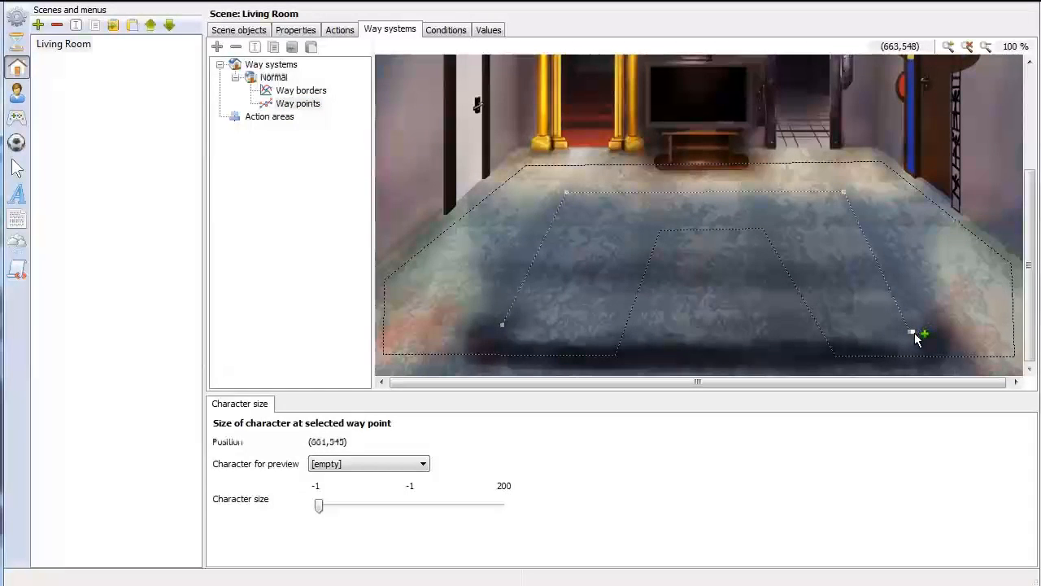
left_click_drag(911, 331, 916, 329)
Run the game, walk Mainguy back and forth between both sides of the room to test the way points, and close the player
left_click(104, 3)
left_click(174, 135)
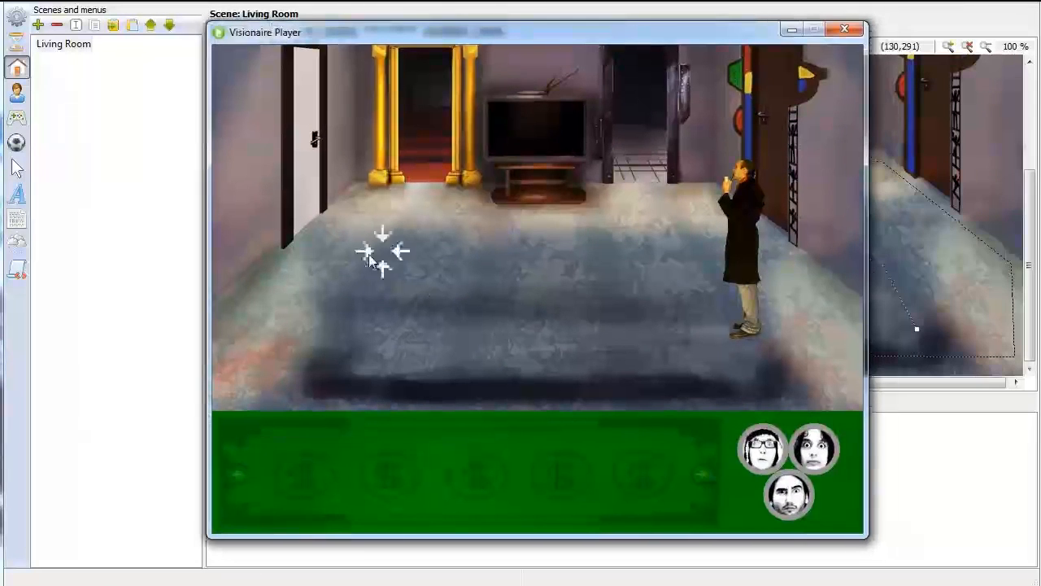
left_click(349, 329)
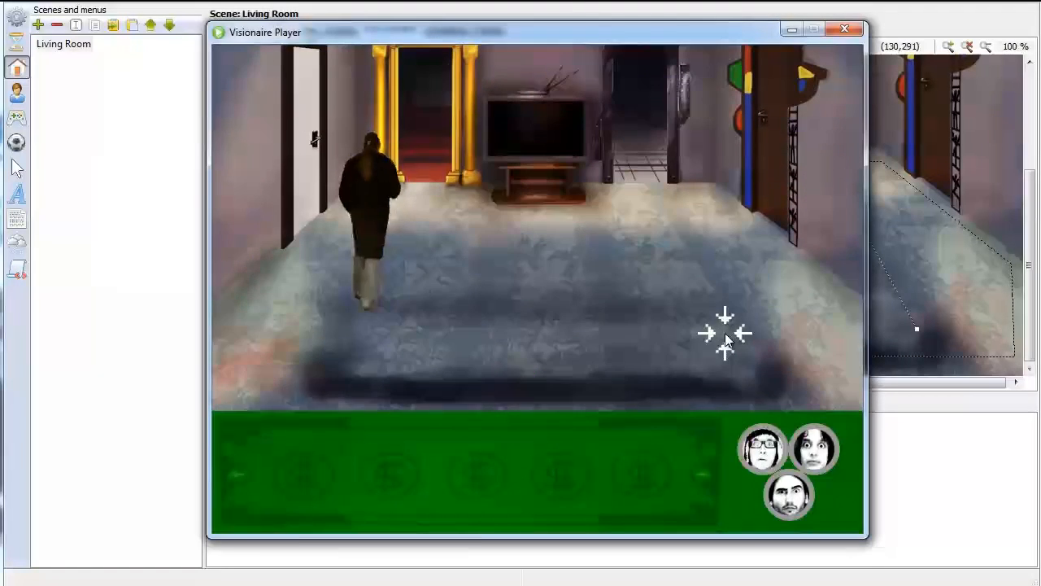
left_click(725, 336)
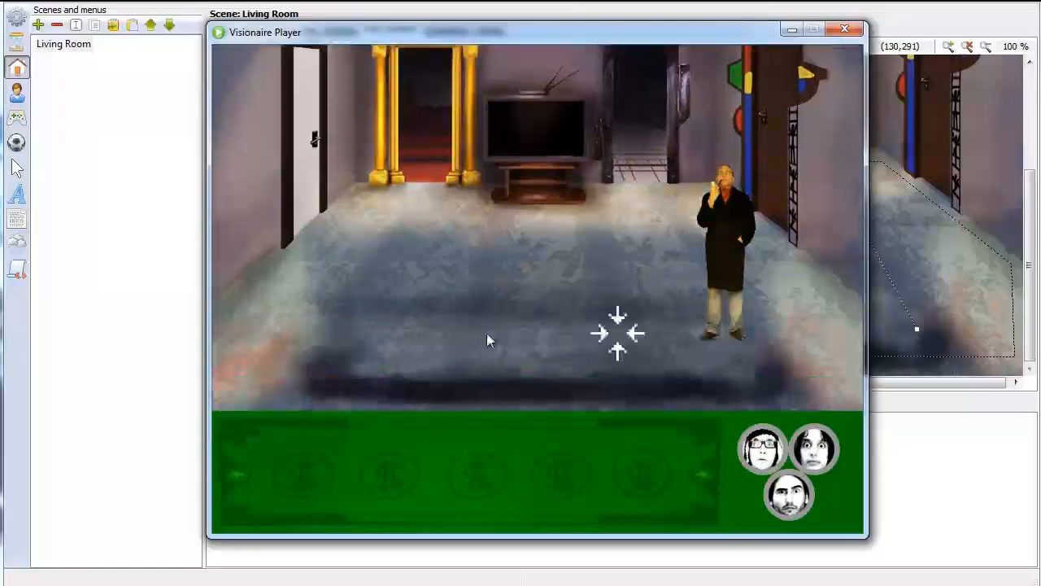
left_click(337, 326)
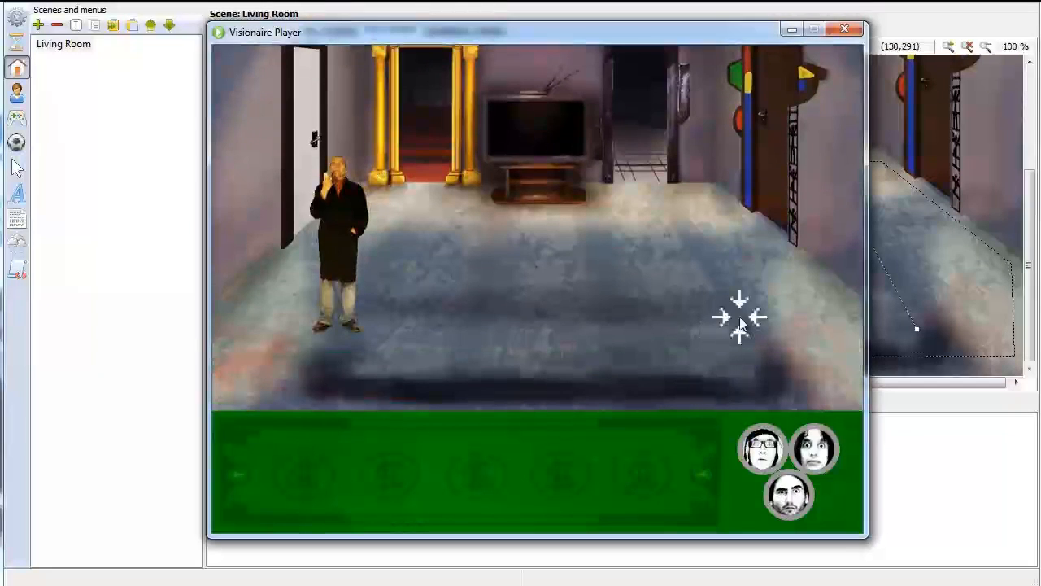
left_click(741, 322)
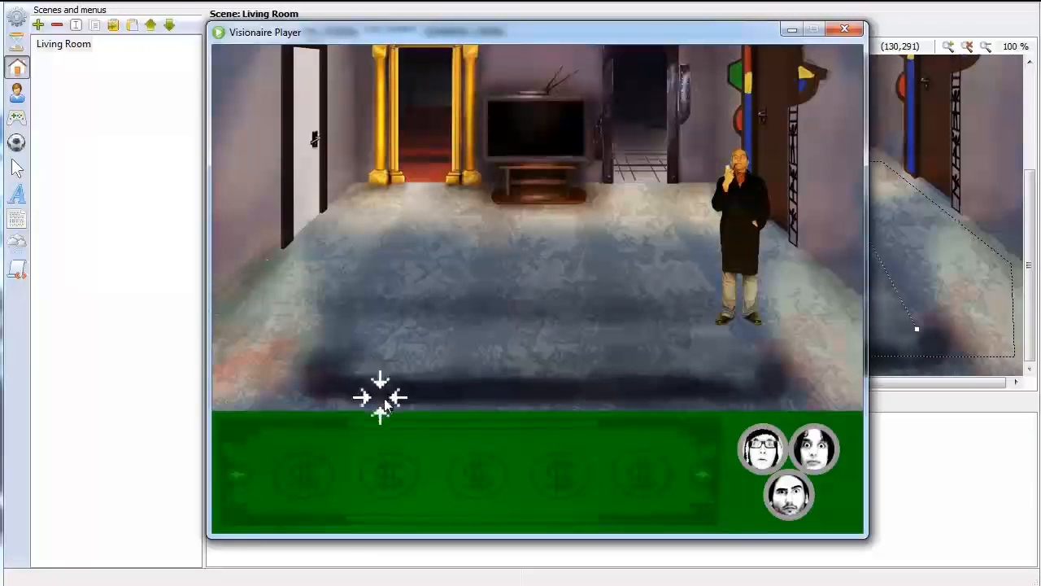
left_click(325, 370)
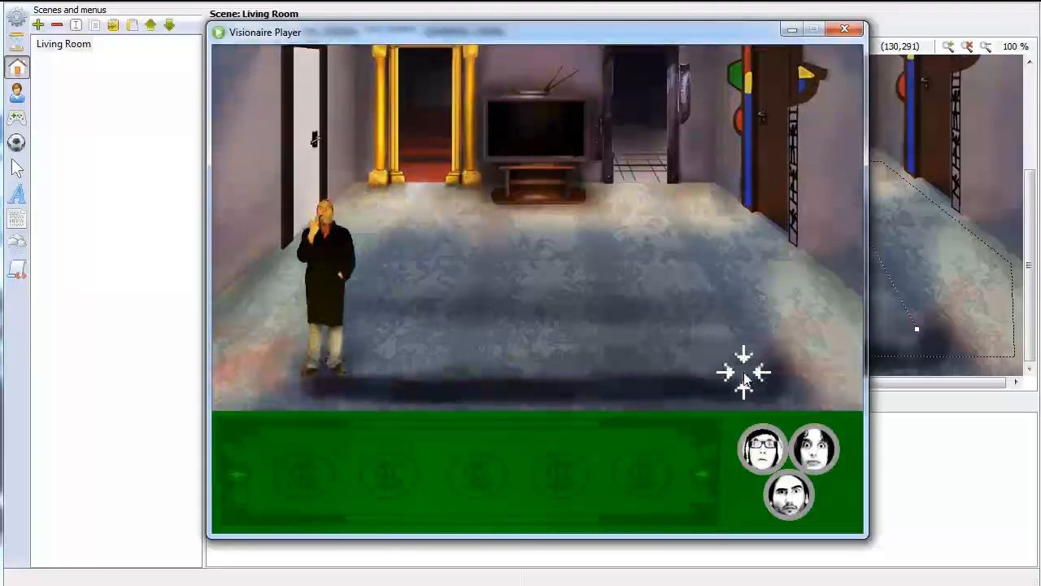
left_click(743, 371)
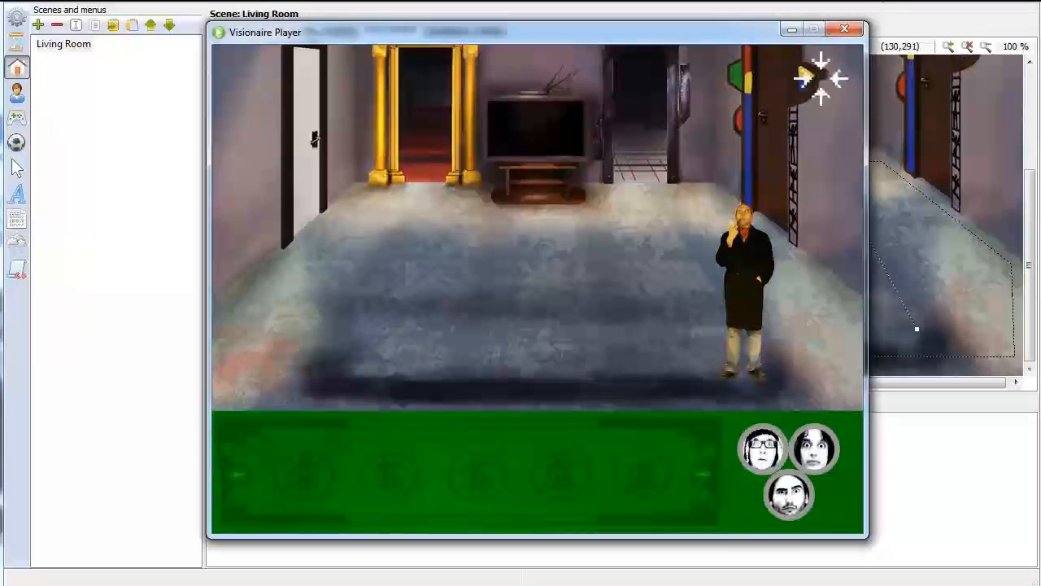
left_click(844, 30)
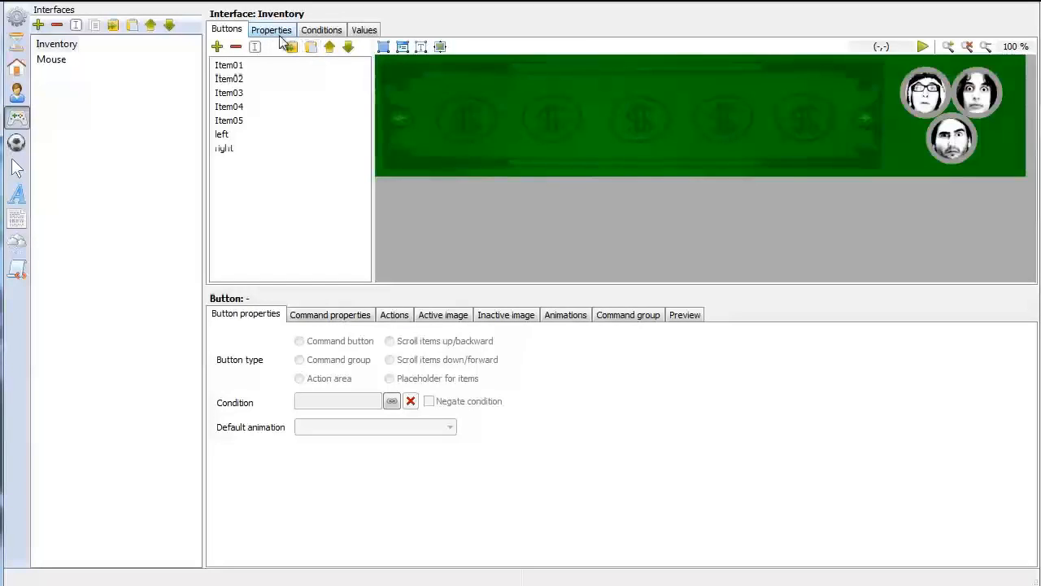
Set the displacement of the Inventory interface to Absolute
left_click(273, 31)
left_click(320, 31)
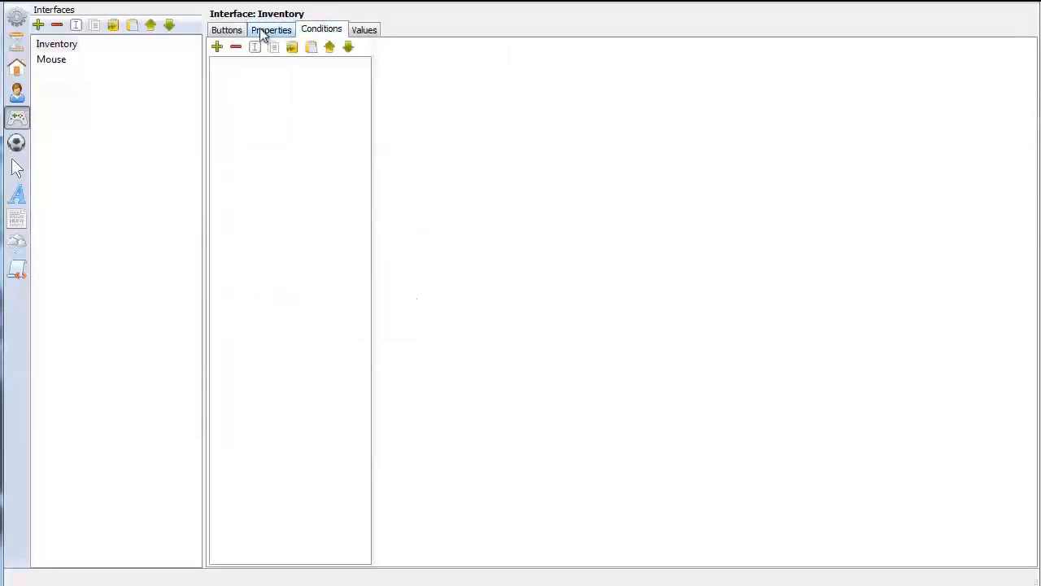
left_click(268, 33)
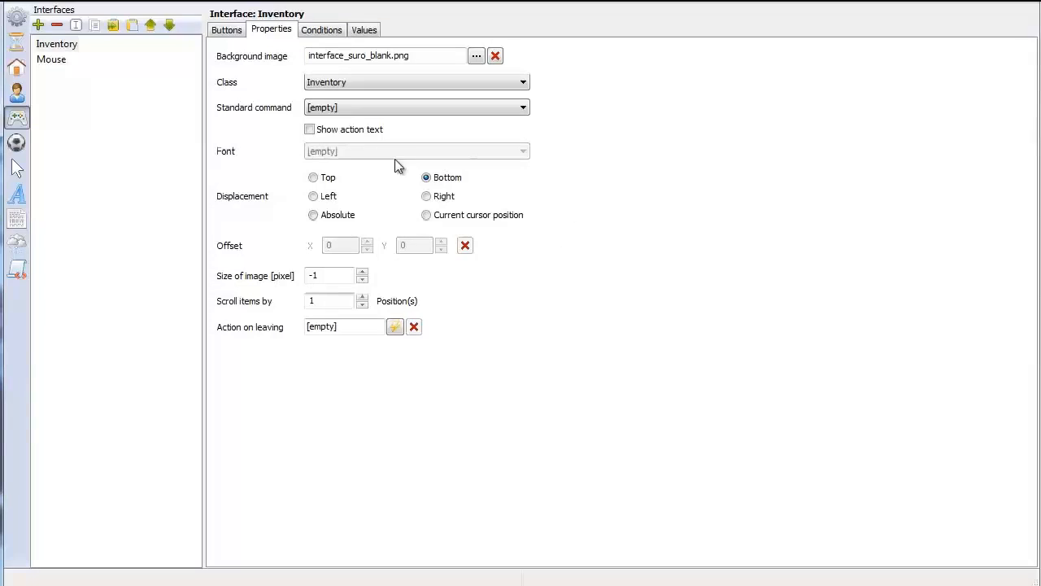
left_click(314, 216)
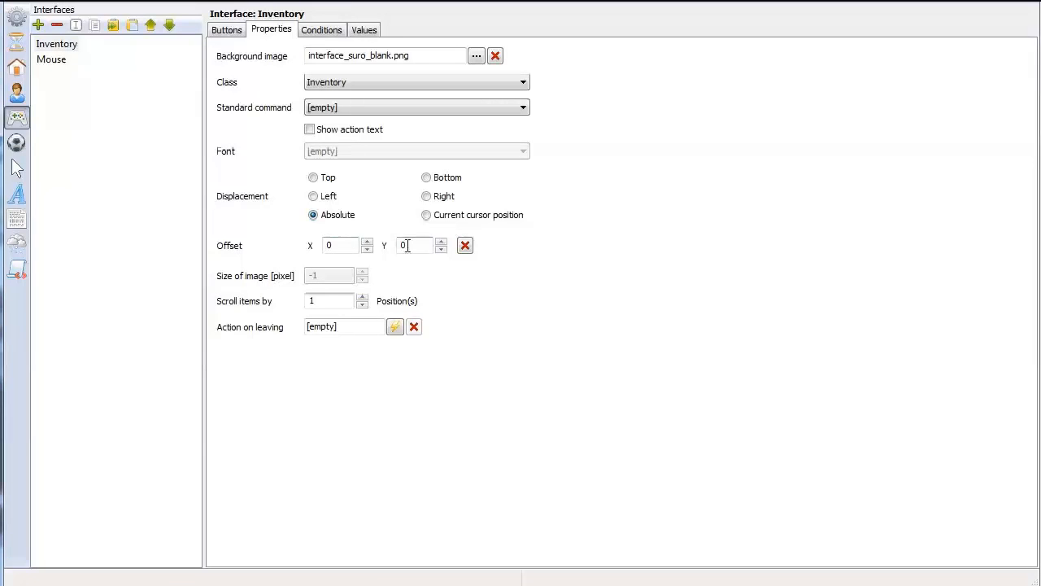
Run the game to check where the Inventory interface is placed, bring the player fully into view, and close it
left_click(110, 3)
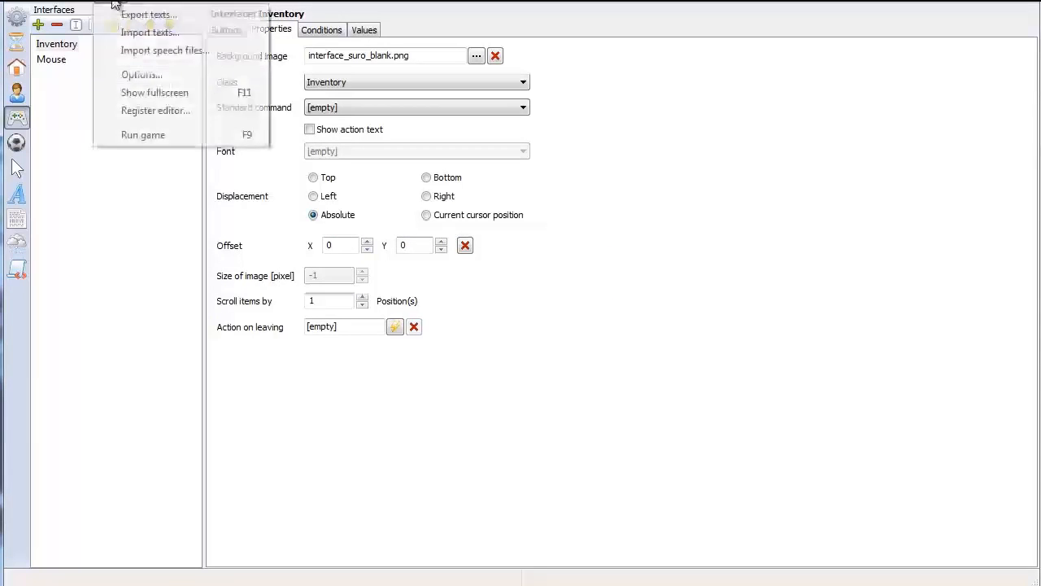
left_click(163, 135)
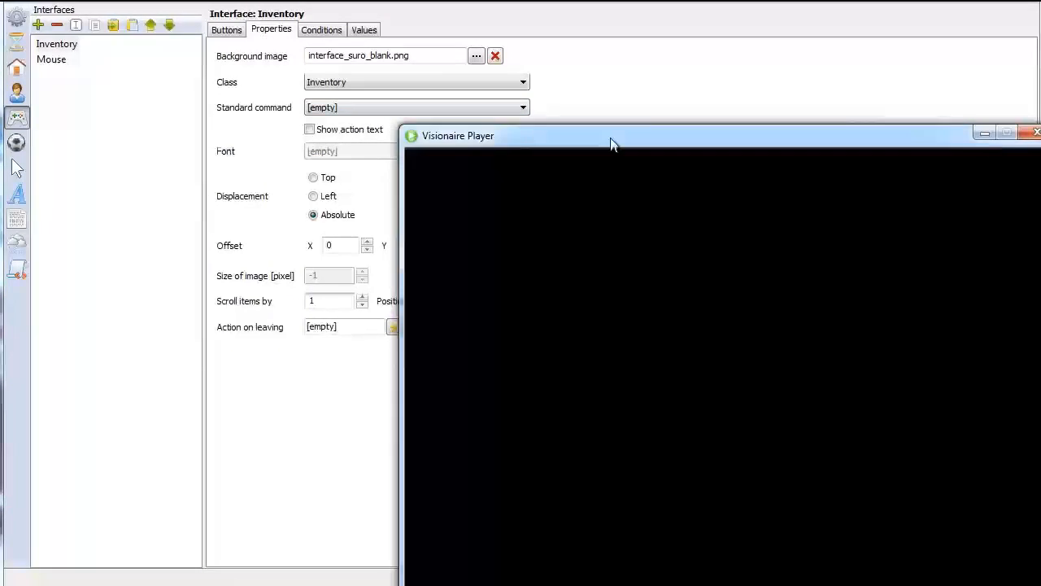
left_click_drag(611, 144, 422, 37)
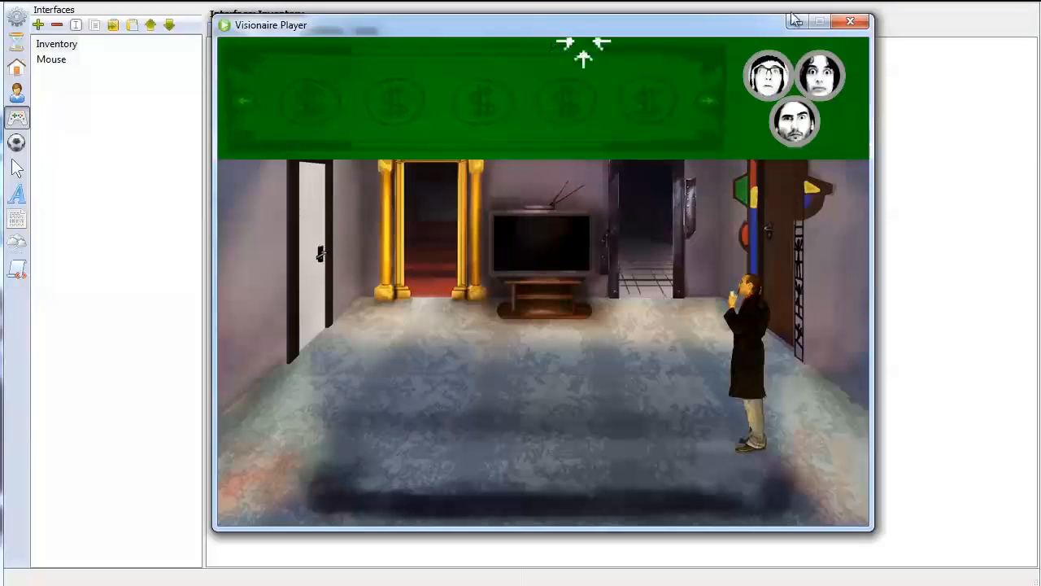
left_click(860, 23)
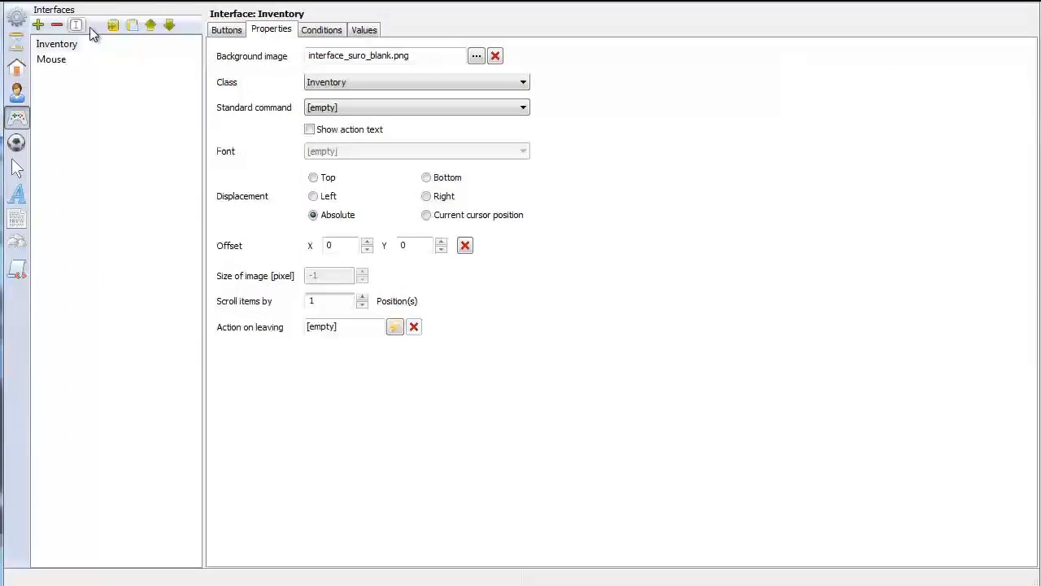
Check the game resolution in the game properties and set the Inventory interface's Y offset to 450
left_click(17, 17)
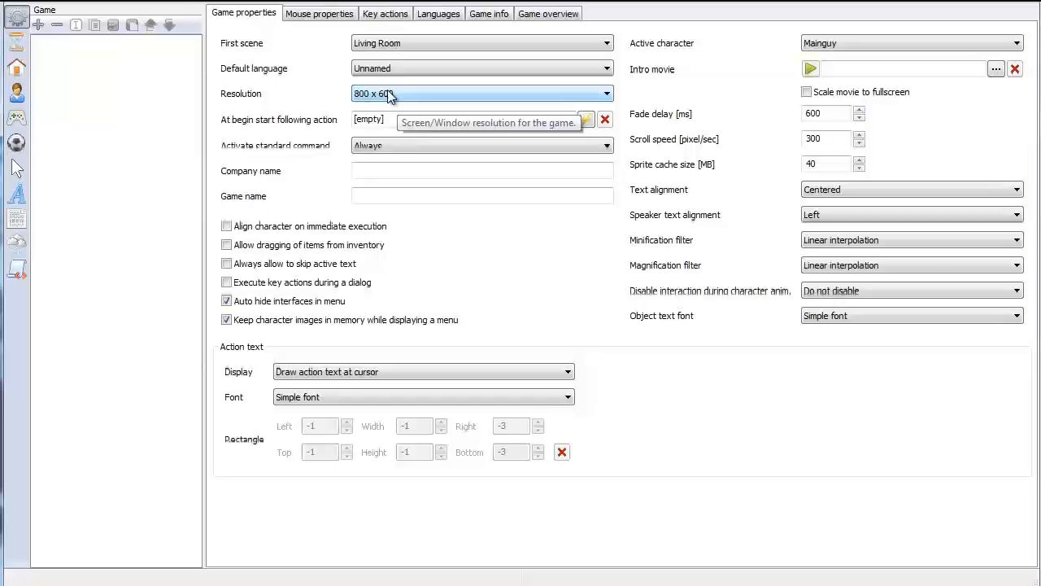
left_click(18, 120)
left_click(54, 47)
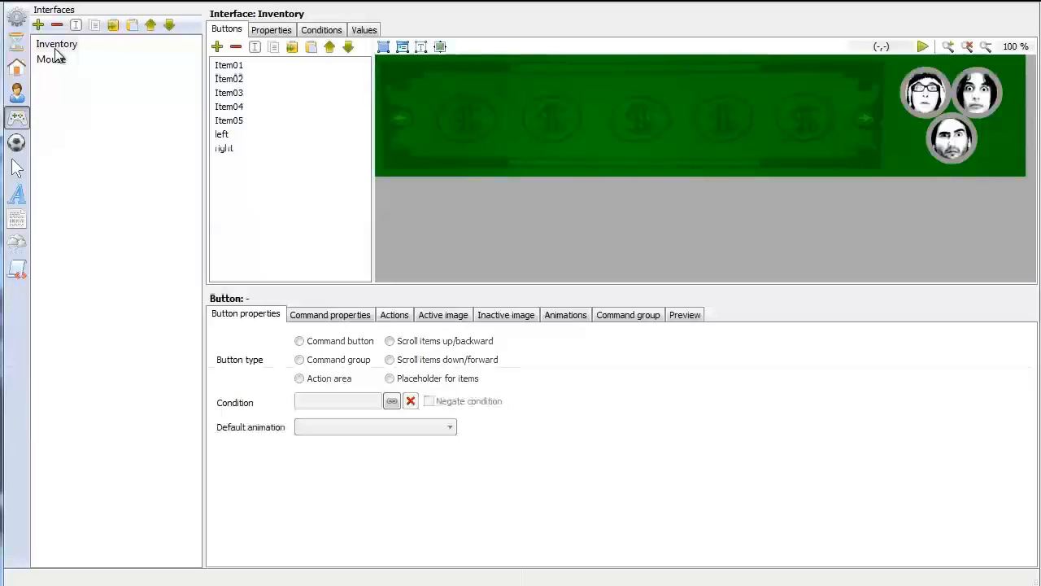
left_click(271, 31)
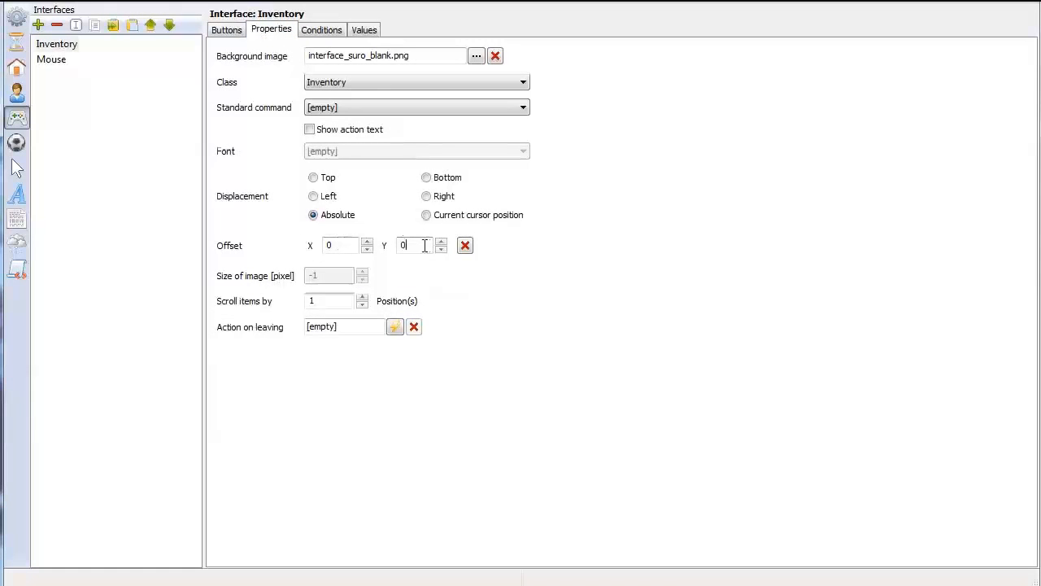
left_click_drag(423, 246, 368, 242)
type("45")
Run the game to check the Inventory interface's placement, walk Mainguy to both sides of the room, and close the player
left_click(103, 8)
left_click(144, 135)
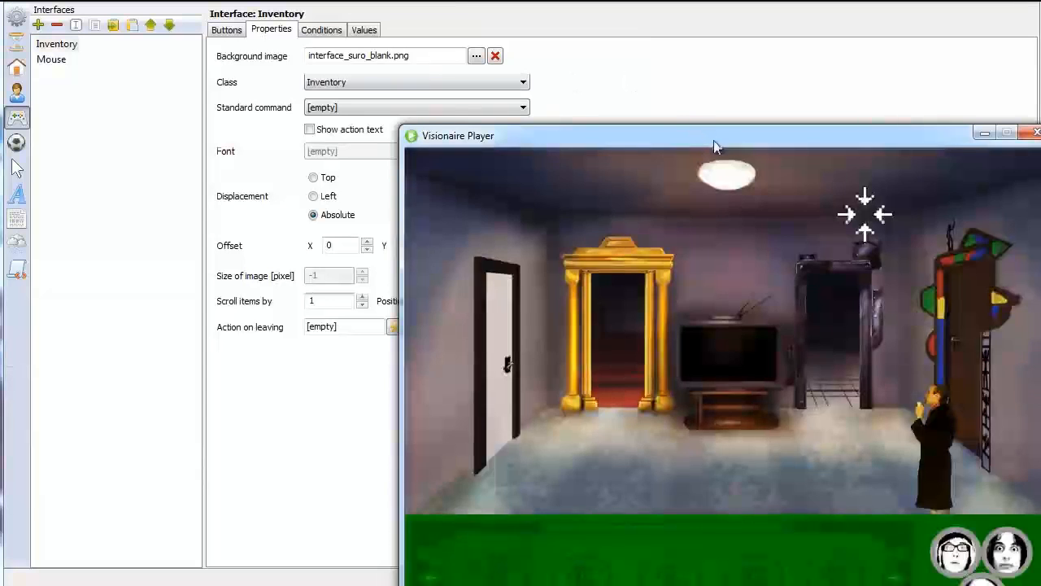
left_click_drag(713, 140, 434, 22)
left_click(374, 366)
left_click(275, 381)
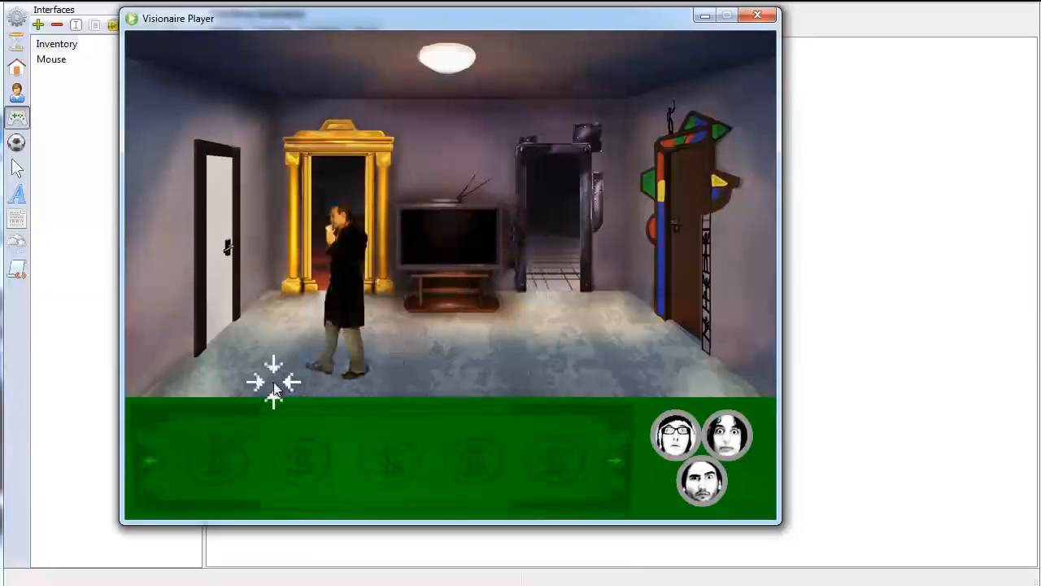
left_click(628, 379)
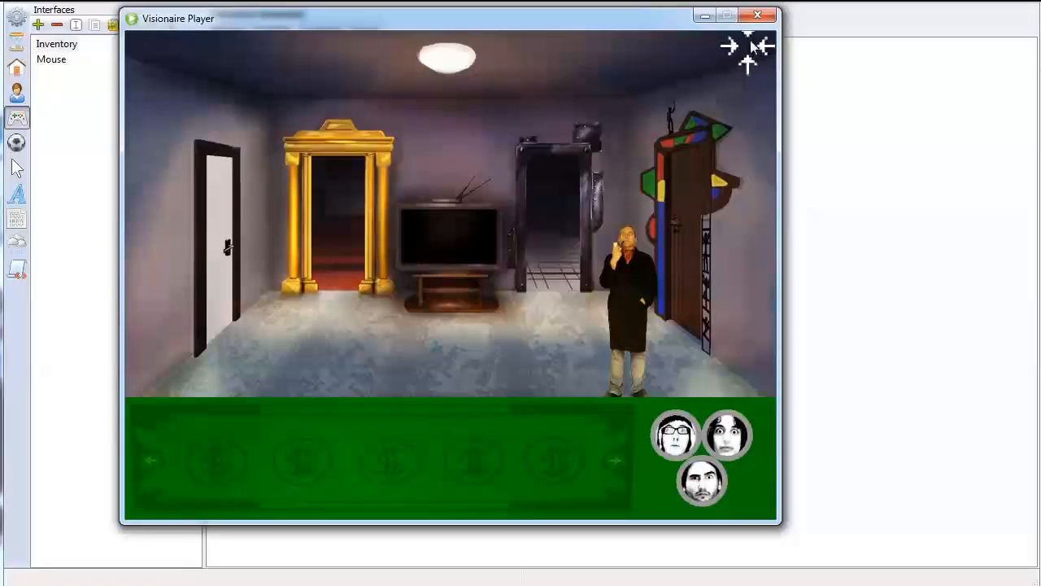
left_click(761, 16)
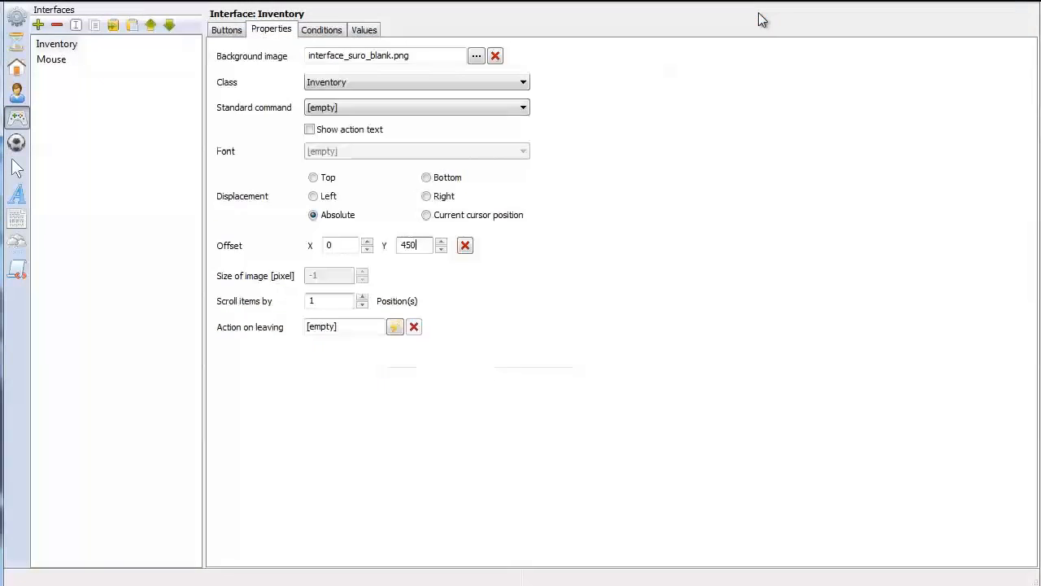
Run the game again, walk Mainguy along the floor's front edge to see how the Inventory interface covers it, and close the player
left_click(186, 5)
left_click(152, 136)
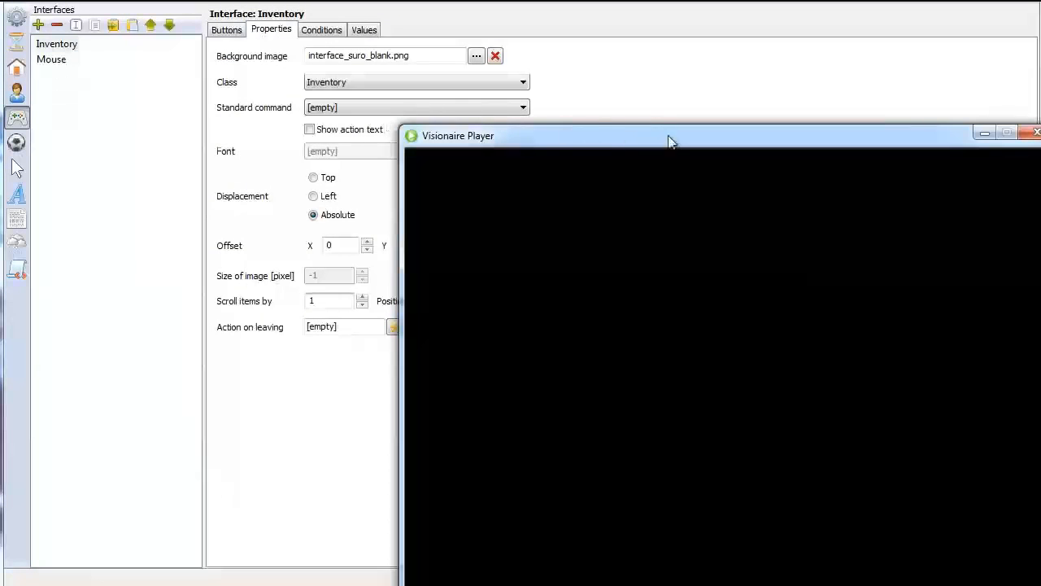
left_click_drag(670, 142, 395, 18)
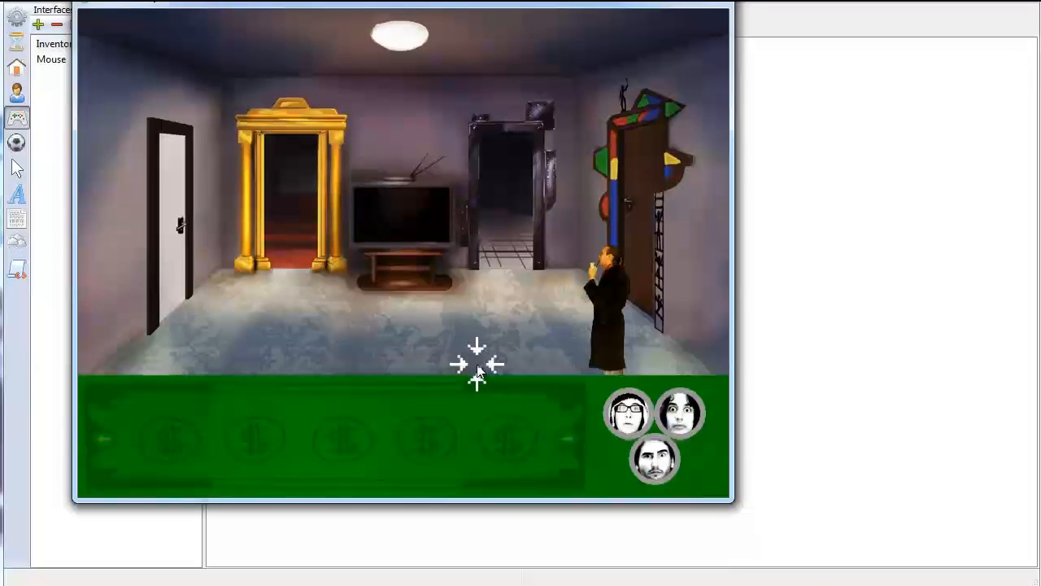
left_click(214, 371)
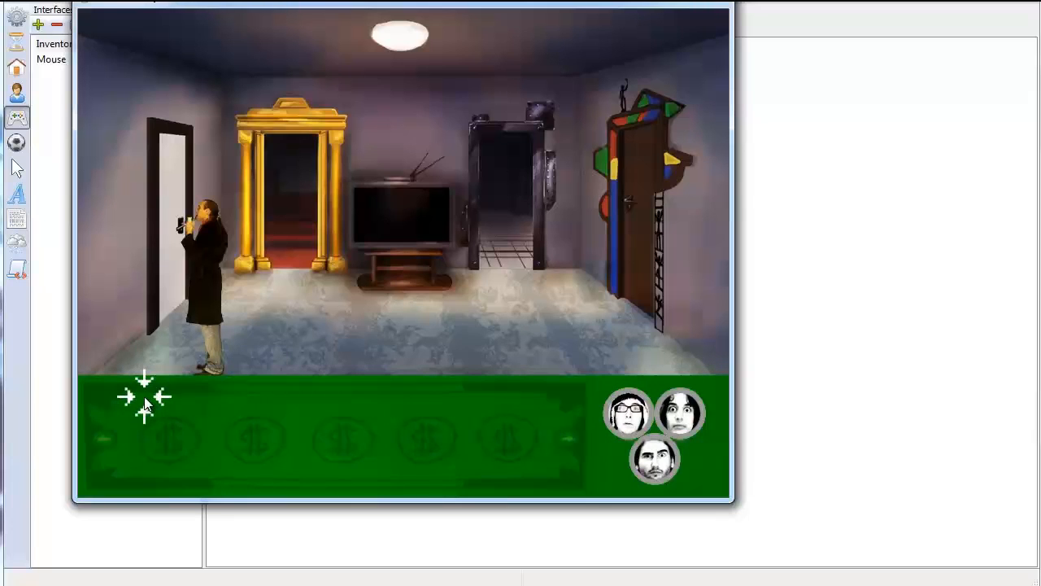
left_click(585, 376)
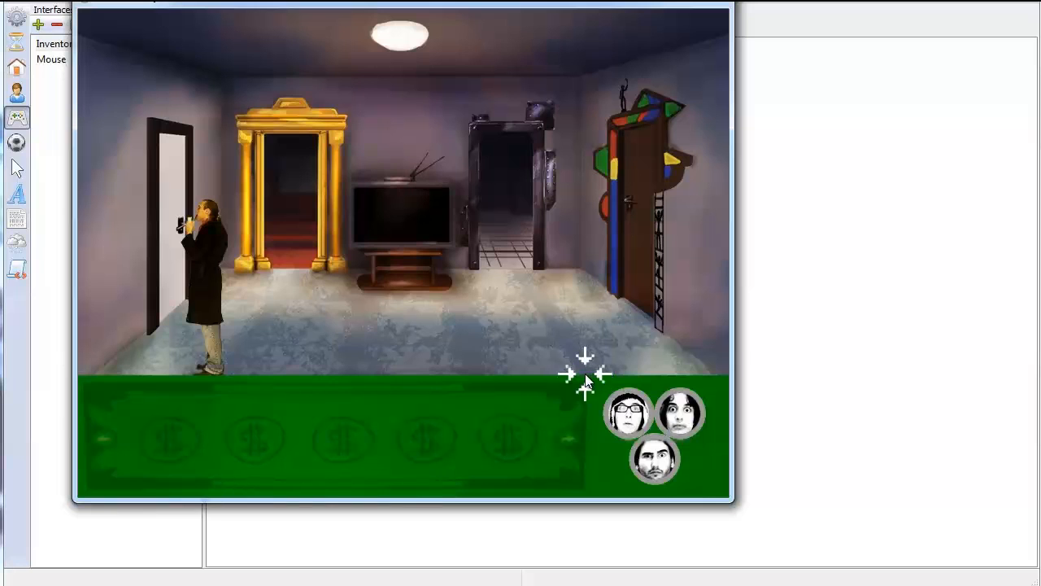
left_click(712, 5)
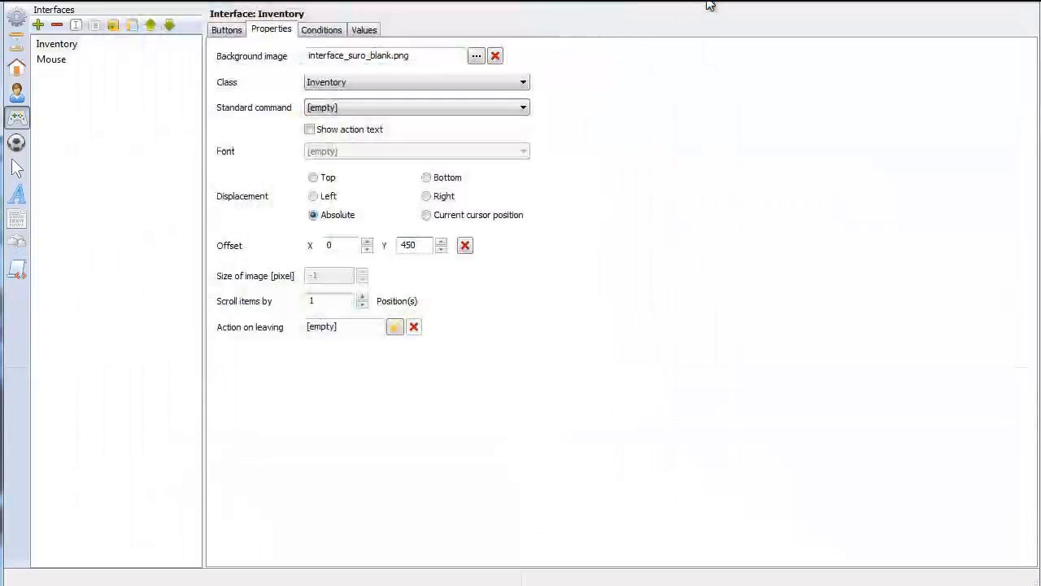
Raise the front left points of the Living Room's way borders, including the gap's front left corner, above the area the Inventory covers
left_click(16, 68)
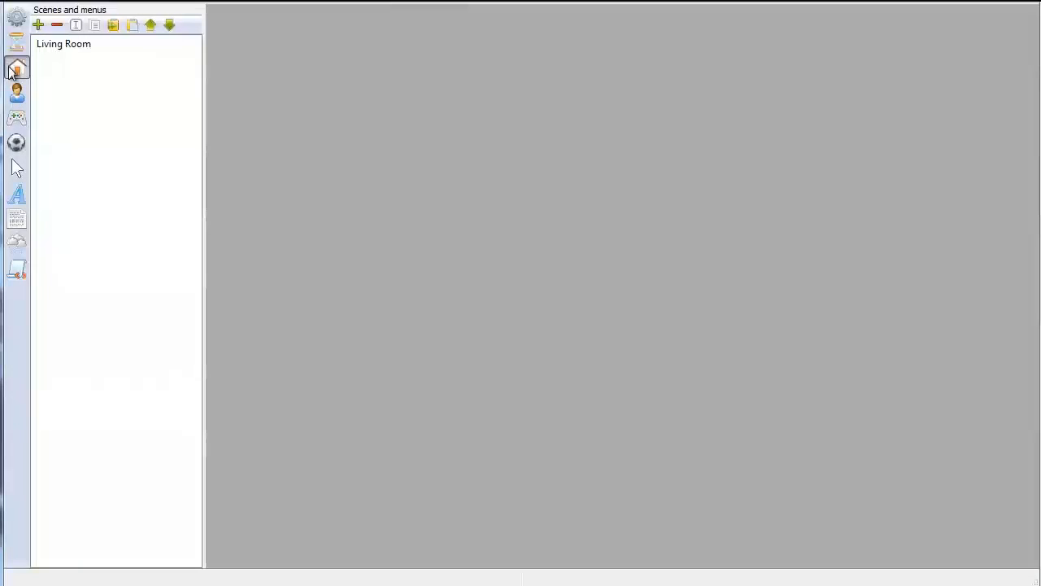
left_click(69, 44)
left_click(376, 32)
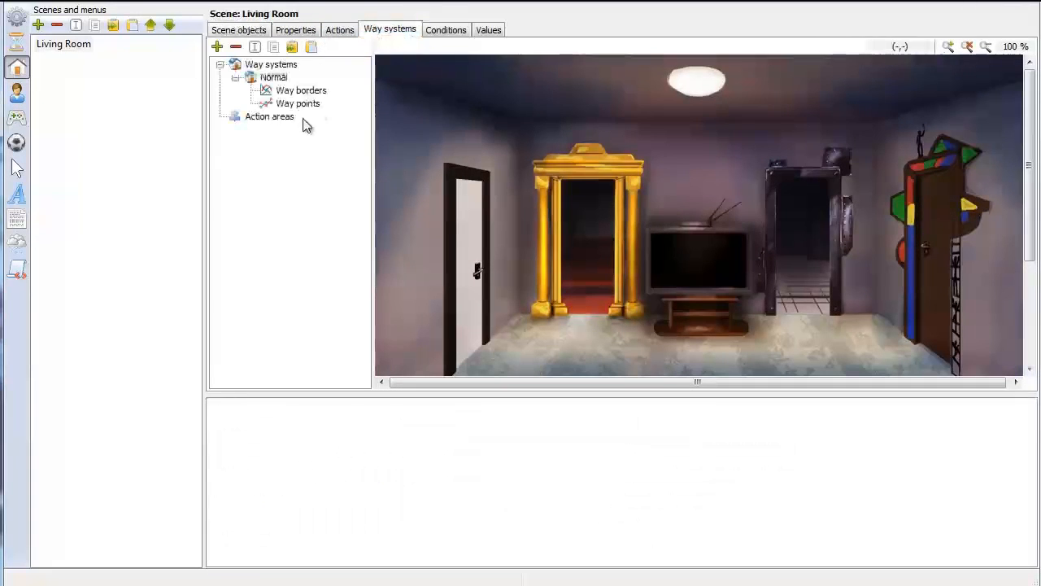
left_click(301, 90)
scroll(963, 248, "down", 5)
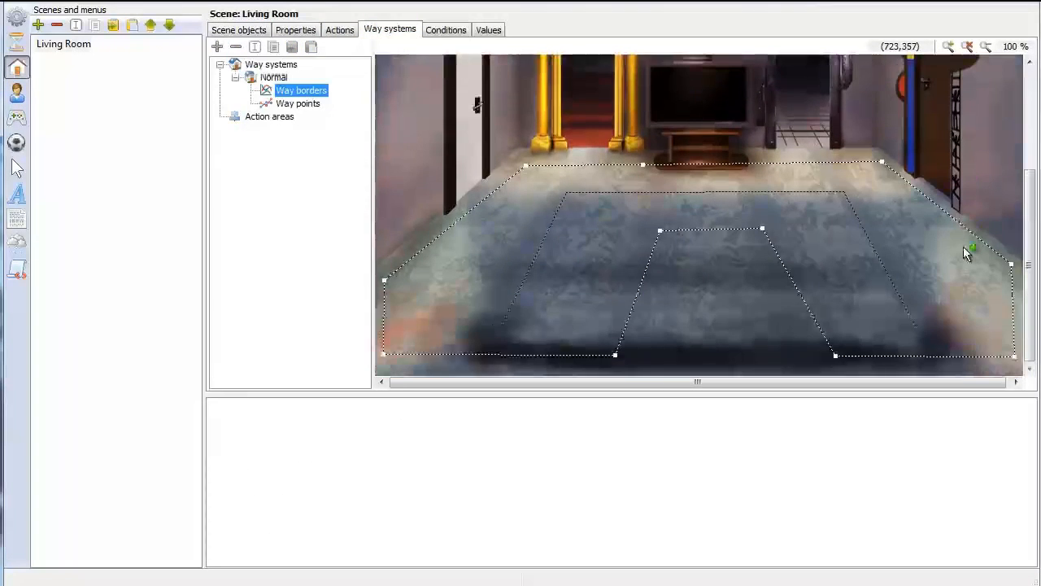
left_click(387, 361)
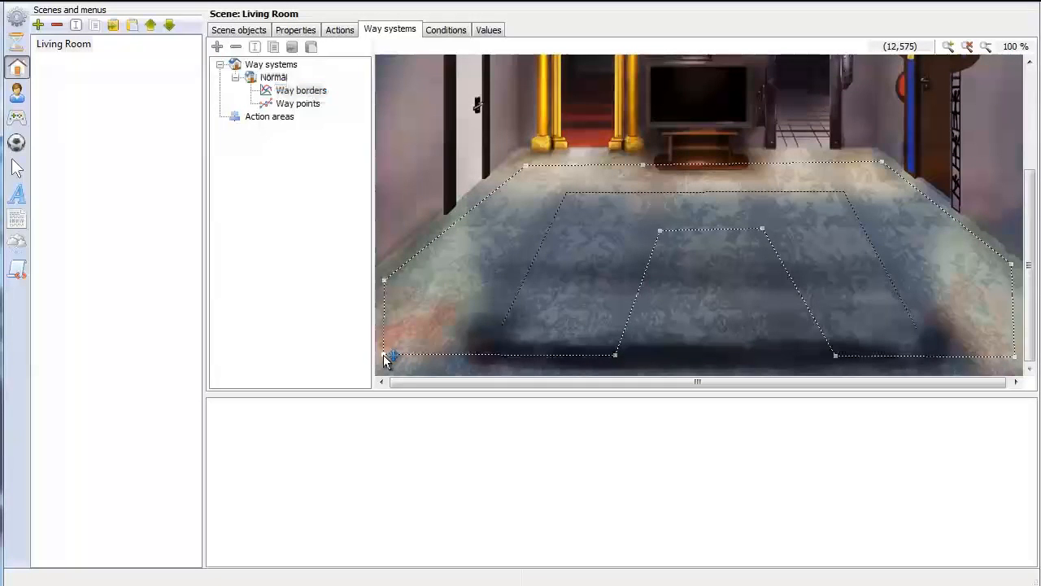
left_click_drag(387, 361, 423, 309)
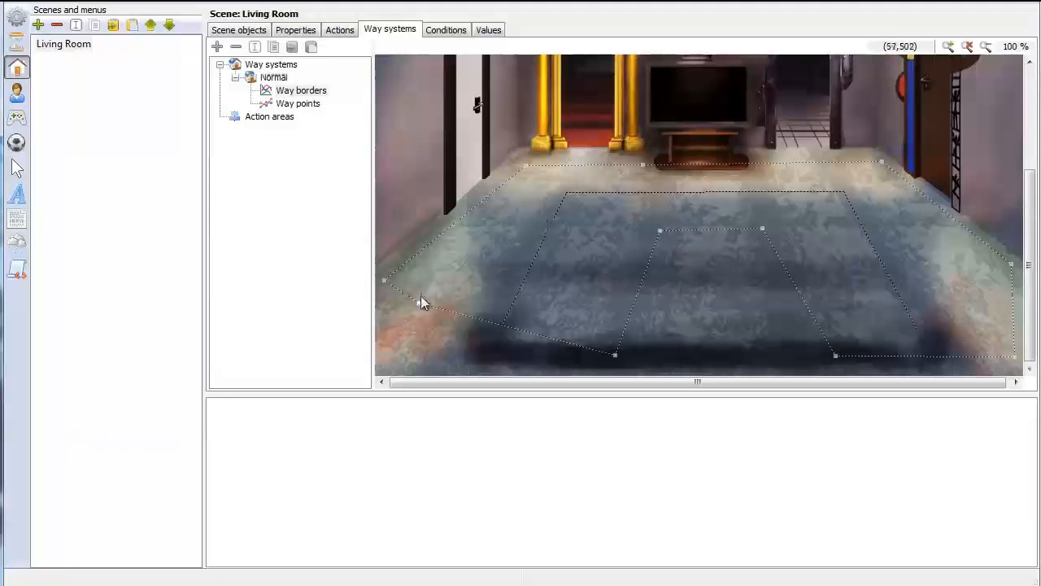
left_click_drag(423, 305, 461, 254)
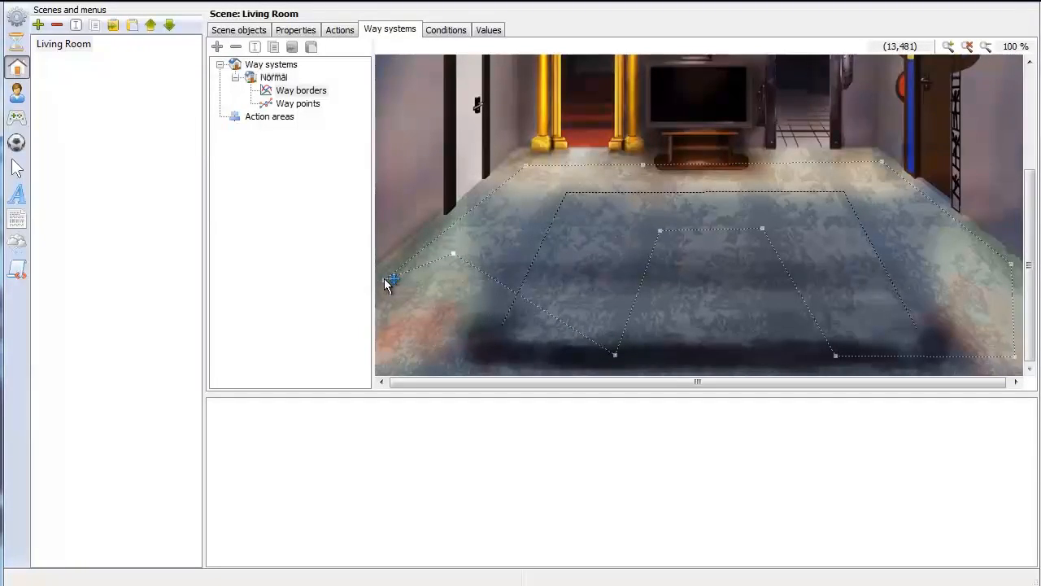
left_click_drag(388, 279, 417, 245)
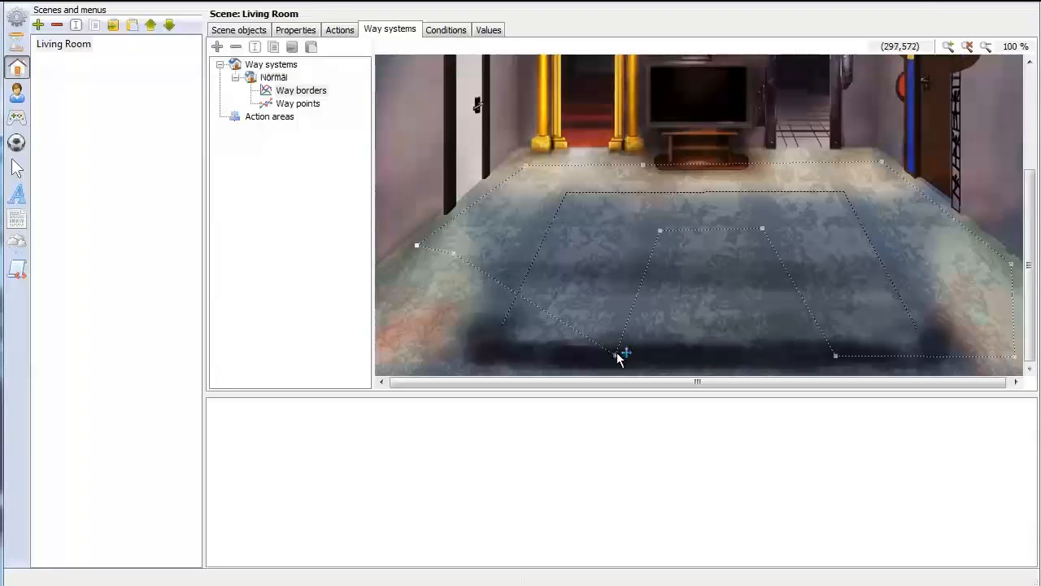
left_click_drag(618, 355, 632, 251)
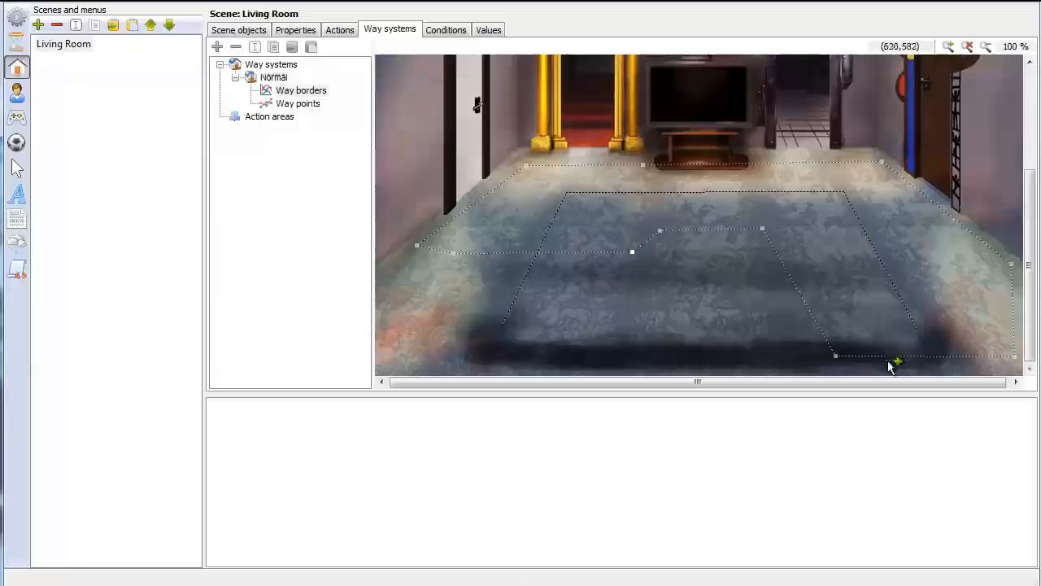
Raise the front right way border points to match the left side, and move the central gap's two rear corners back and outward
left_click_drag(835, 355, 820, 245)
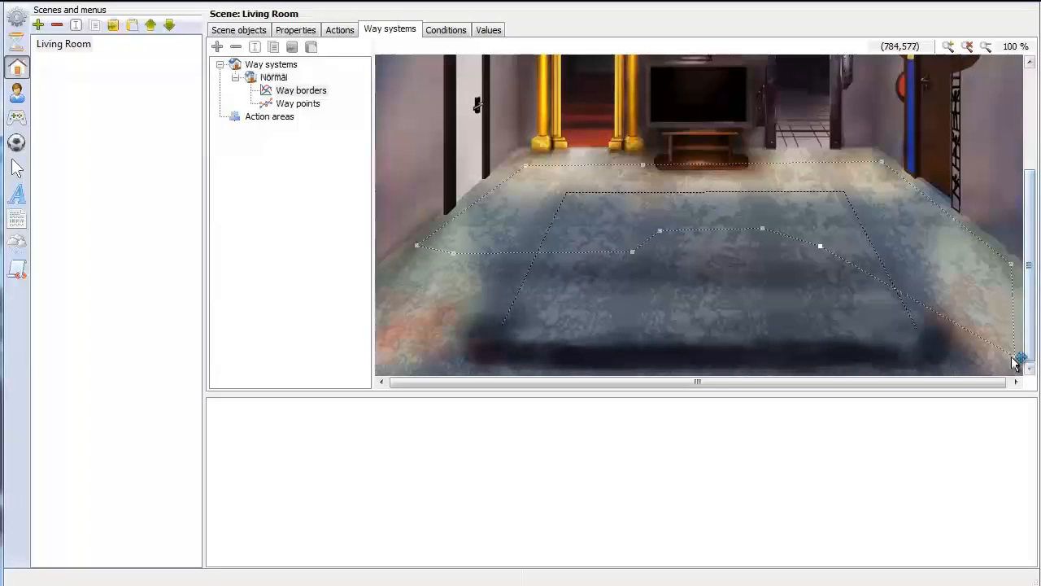
left_click_drag(1017, 361, 955, 246)
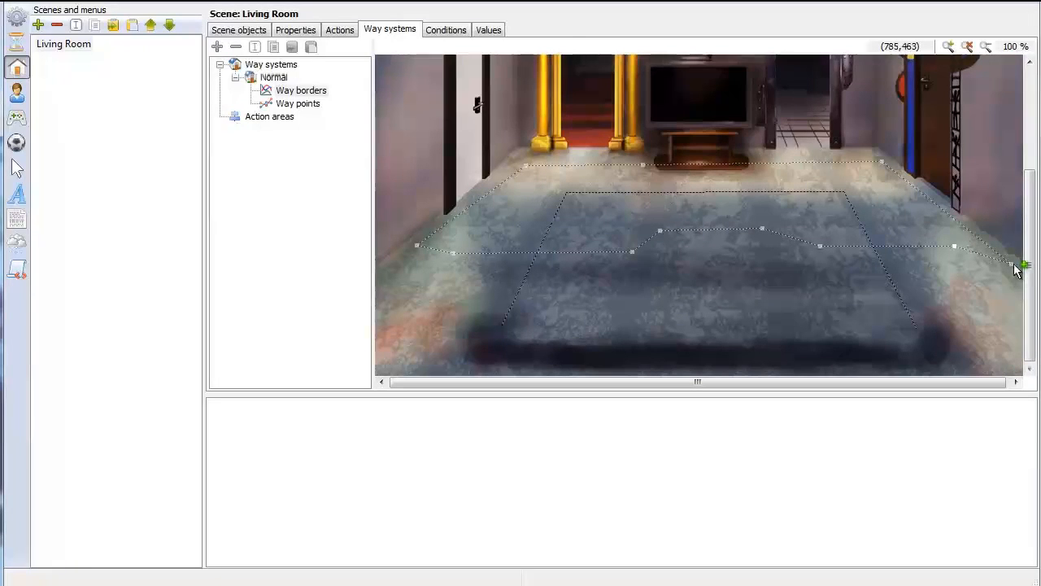
left_click_drag(1011, 265, 990, 239)
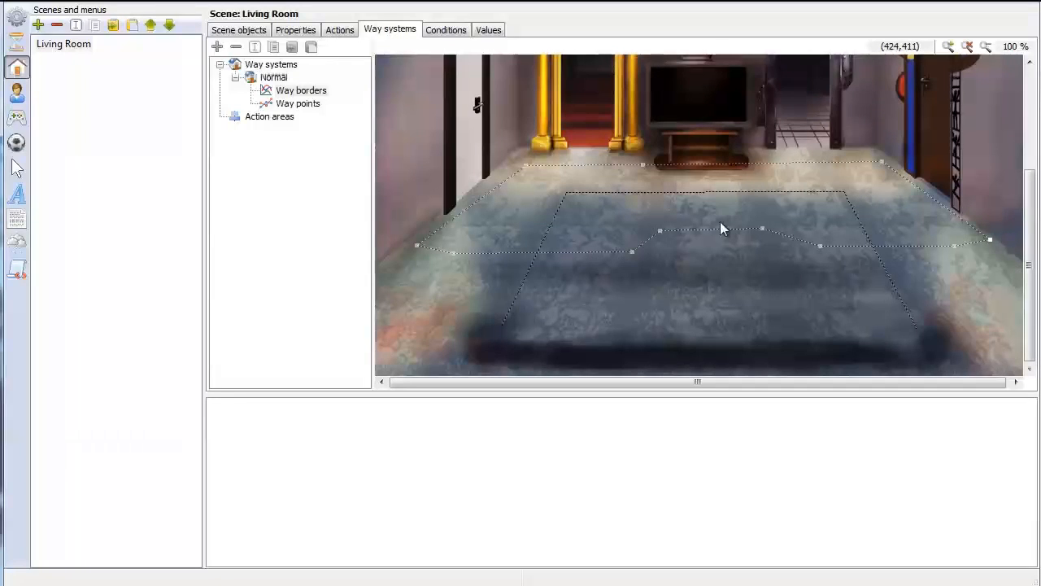
left_click(765, 230)
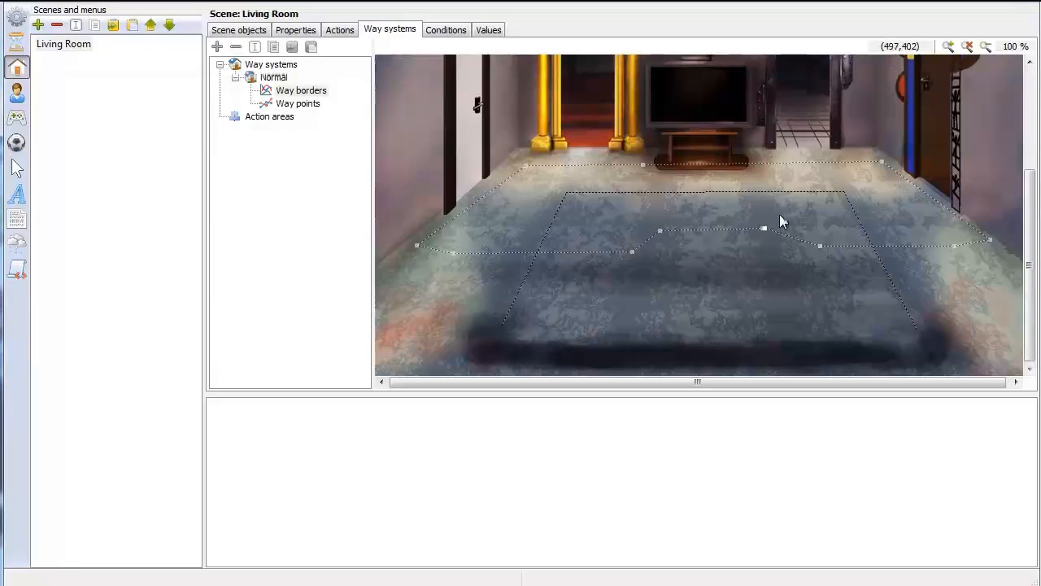
left_click_drag(763, 228, 787, 209)
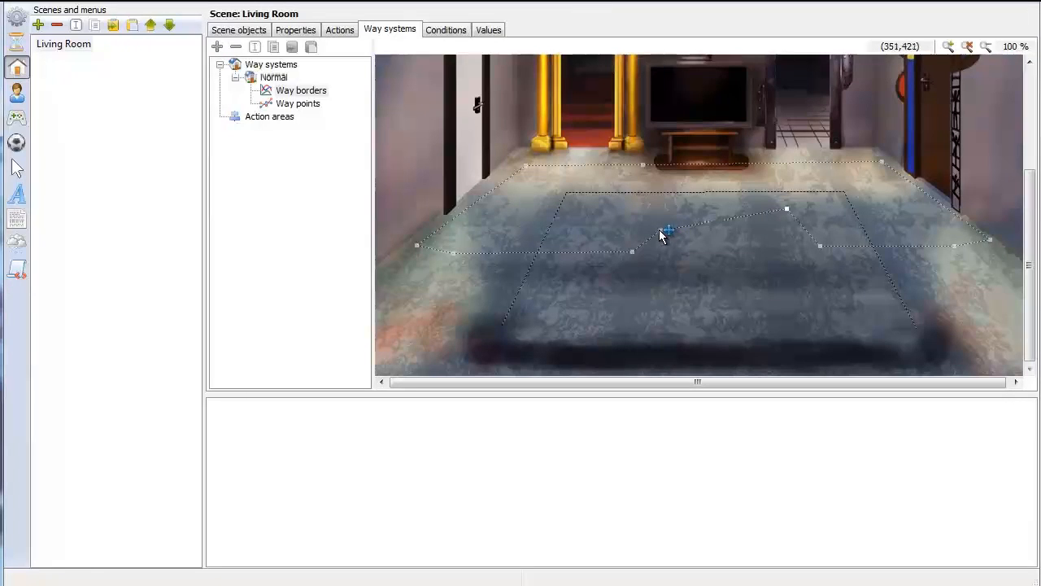
left_click_drag(659, 231, 646, 209)
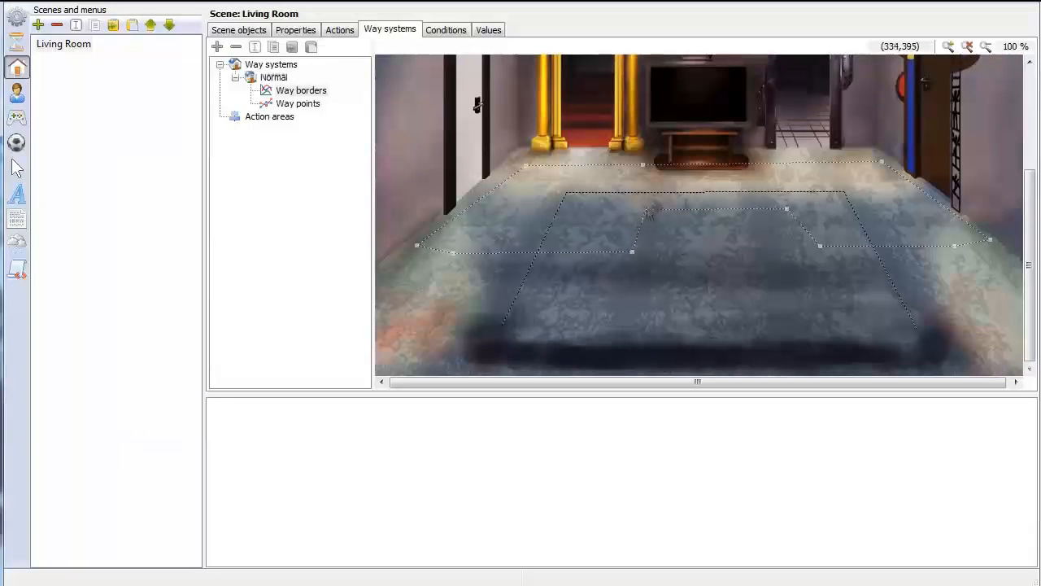
Move the two front way points up so they lie inside the reshaped way borders
left_click(298, 103)
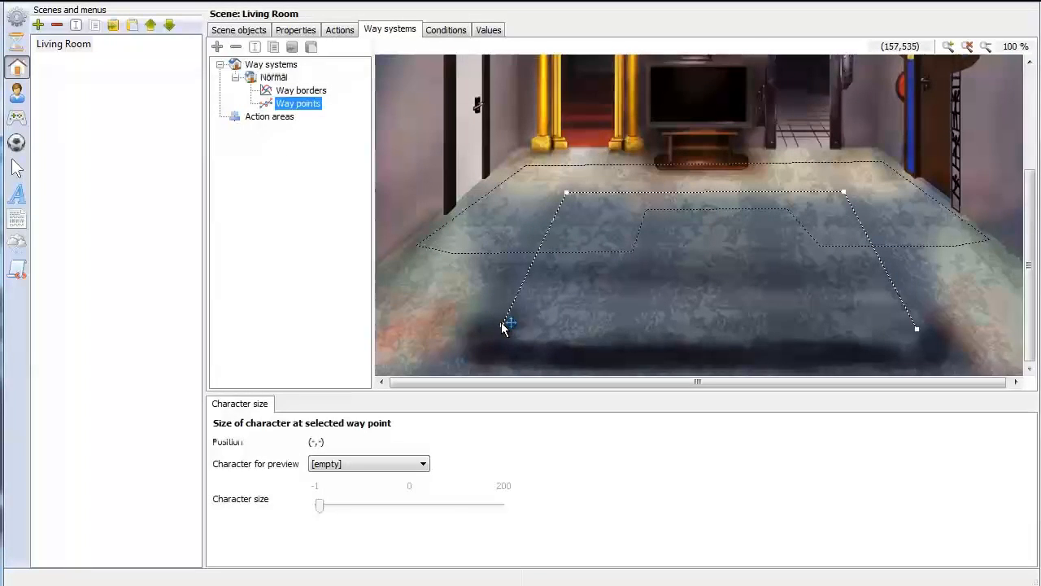
left_click_drag(504, 323, 549, 242)
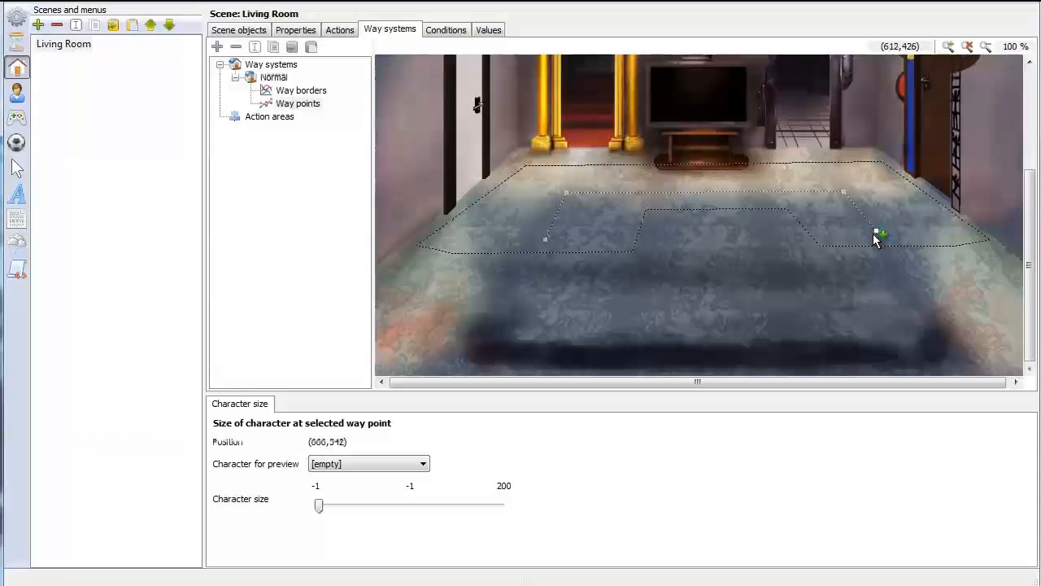
Run the game, test where Mainguy walks by sending him to the floor edges, walls and doorways, and close the player
left_click(17, 16)
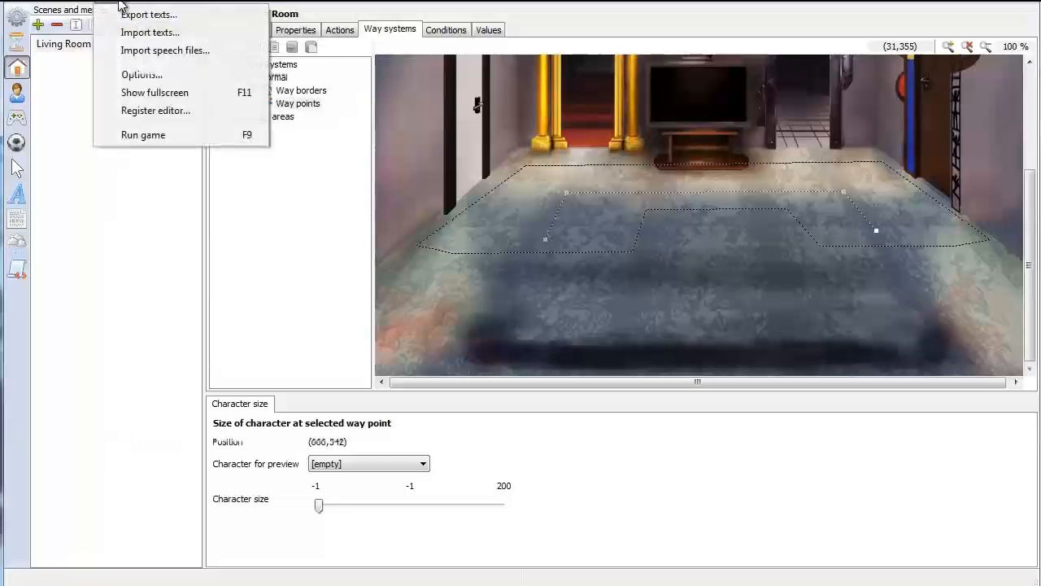
left_click(140, 135)
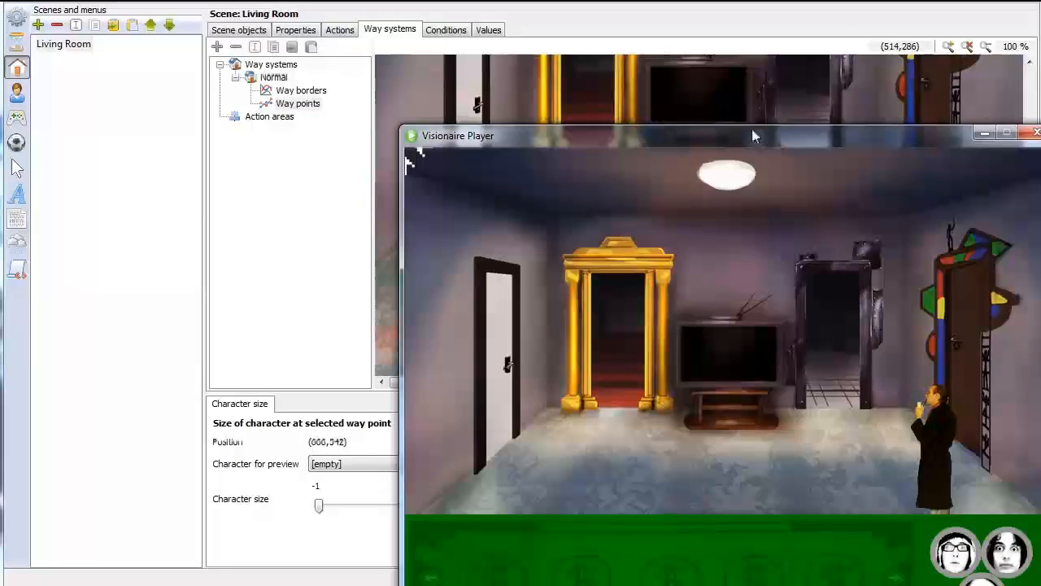
left_click_drag(752, 136, 465, 36)
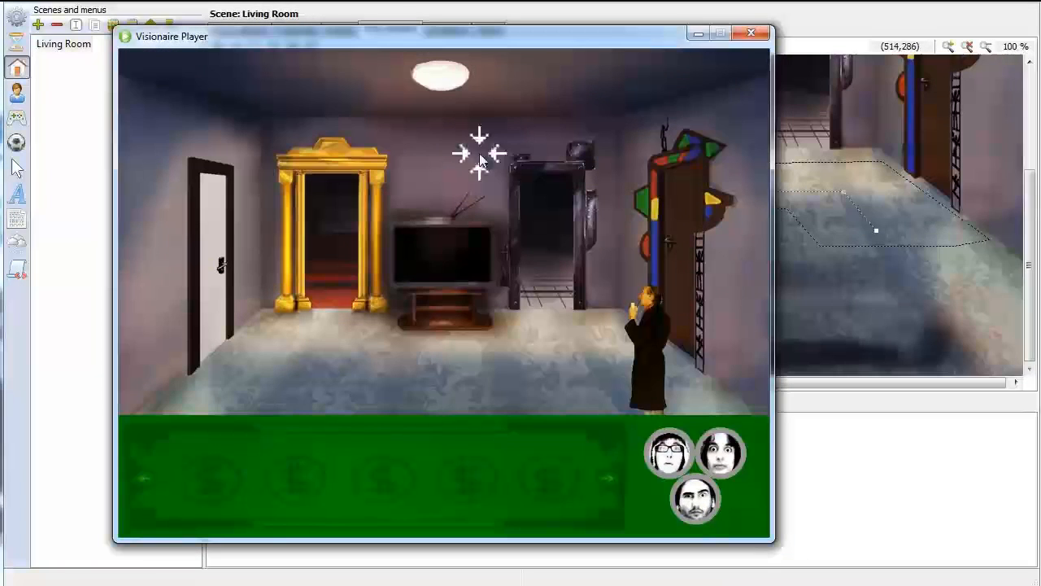
left_click(750, 372)
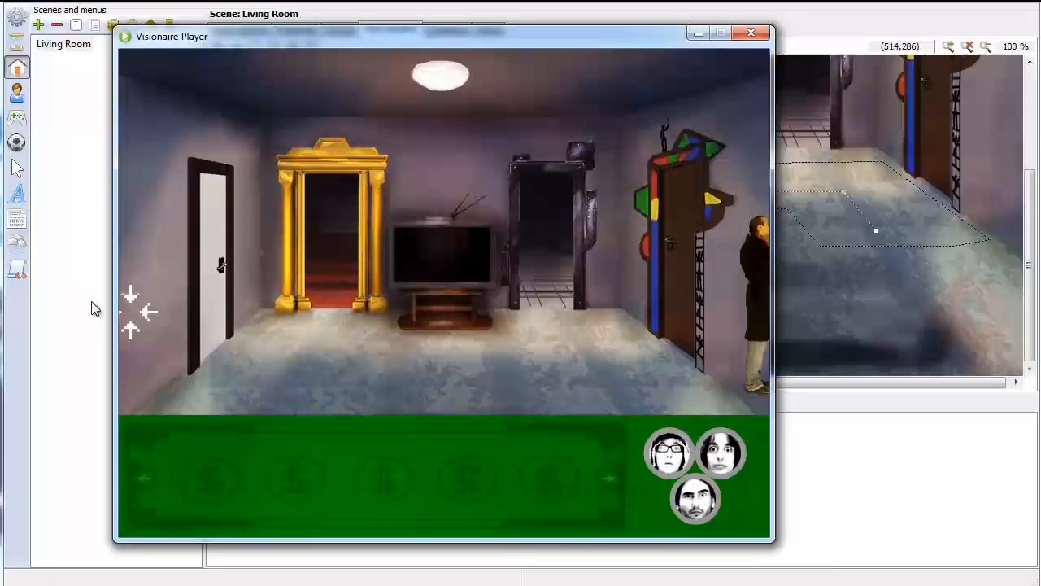
left_click(649, 209)
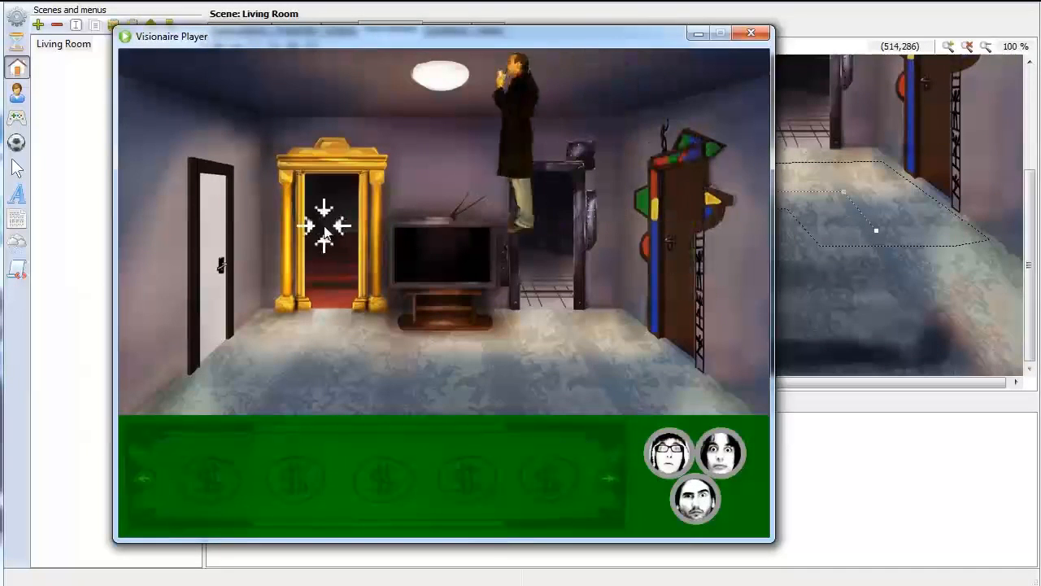
left_click(233, 248)
left_click(154, 340)
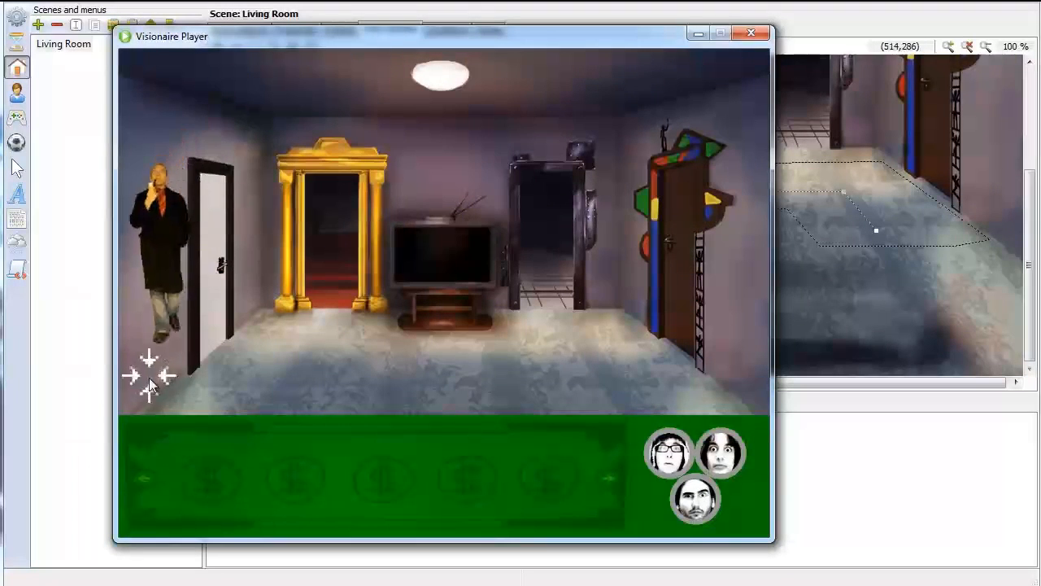
left_click(568, 223)
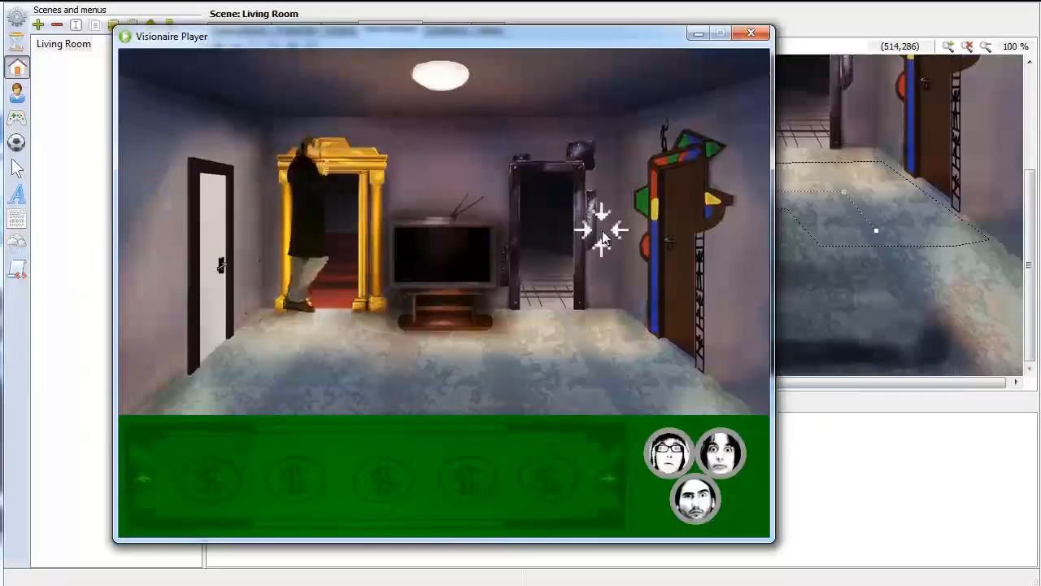
left_click(721, 379)
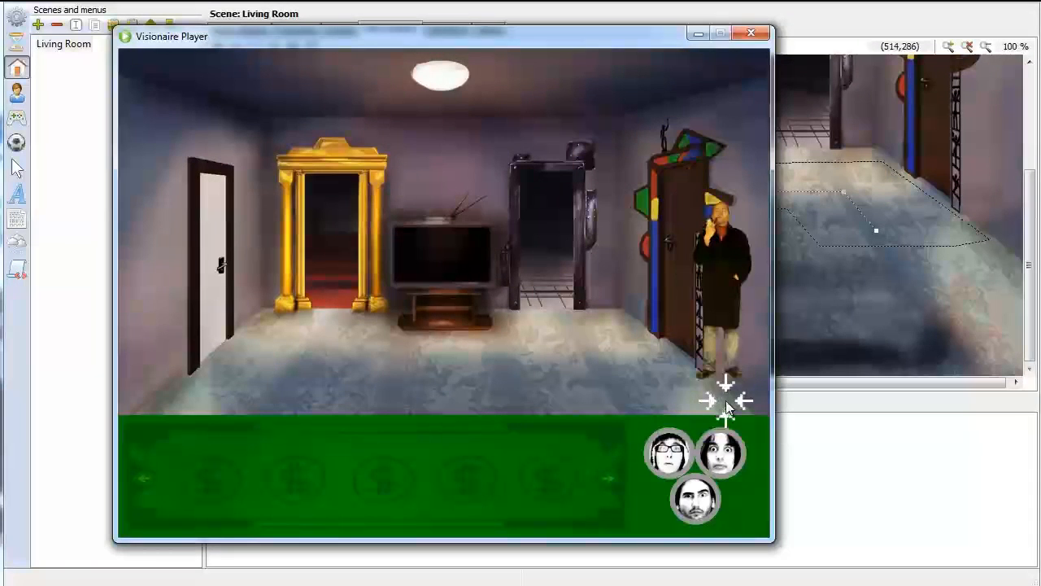
left_click(751, 33)
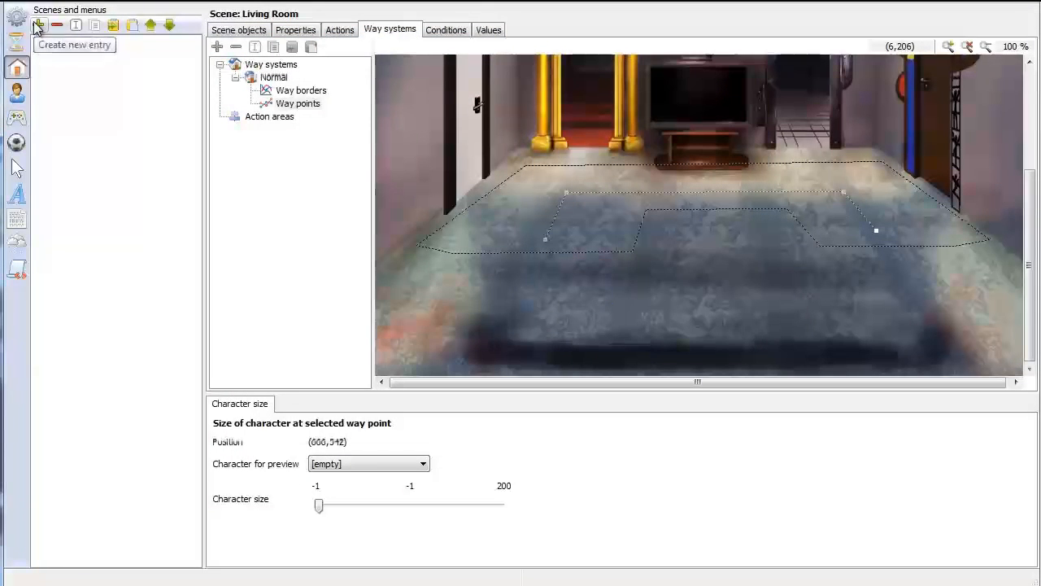
Set the character alignment position of the Living Room's Start object to X 621, Y 421, inside the way borders
left_click(244, 30)
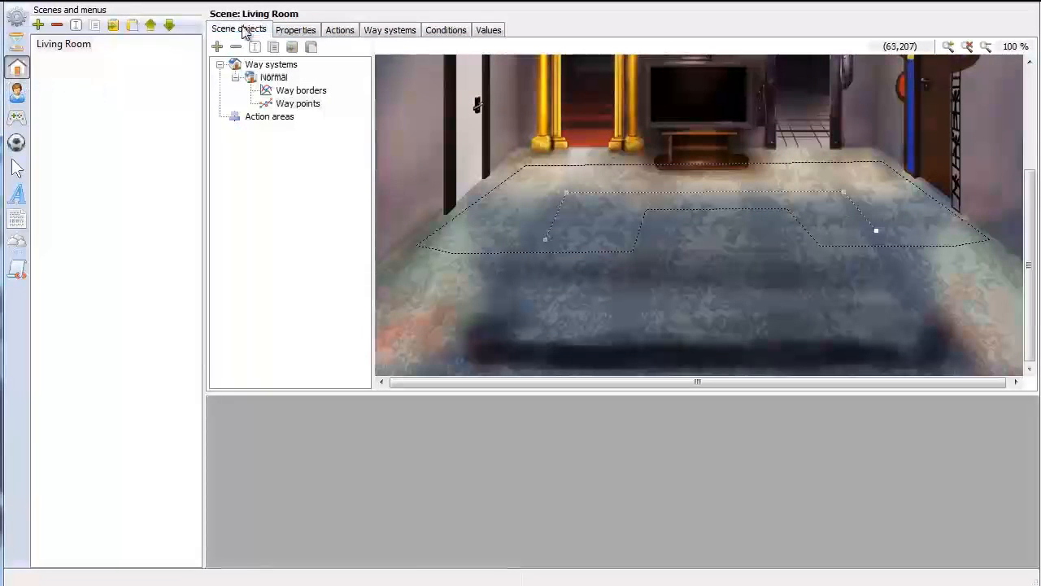
left_click(224, 65)
left_click(765, 469)
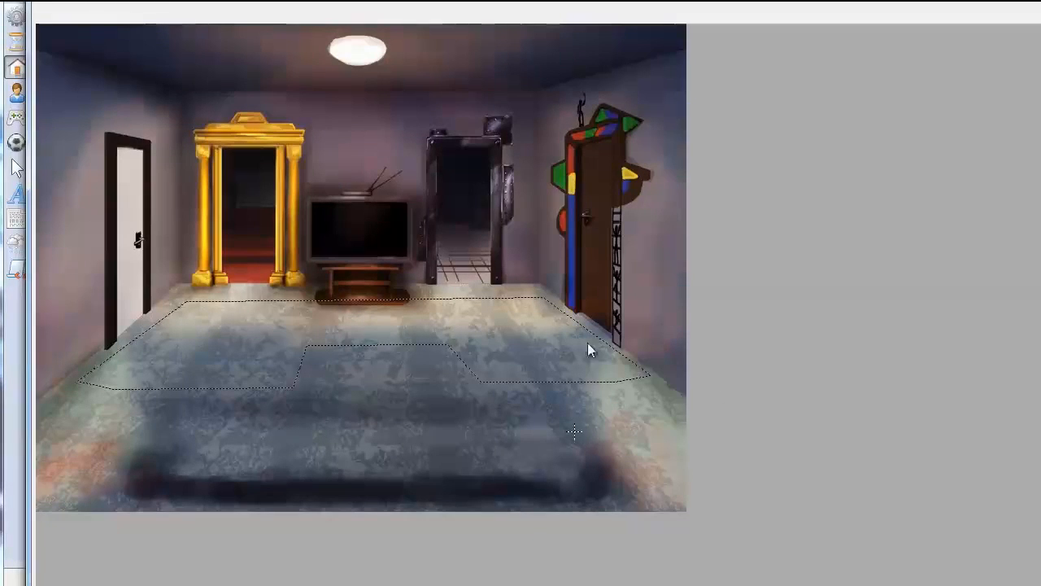
left_click(540, 366)
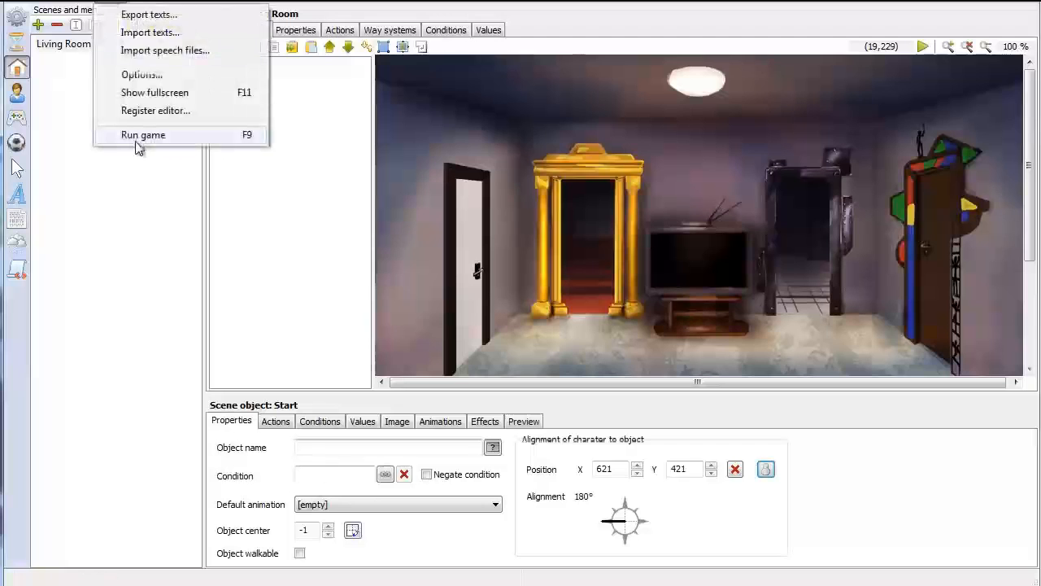
Run the game from the new start position and send Mainguy toward the right wall and the back wall above the TV
left_click(140, 135)
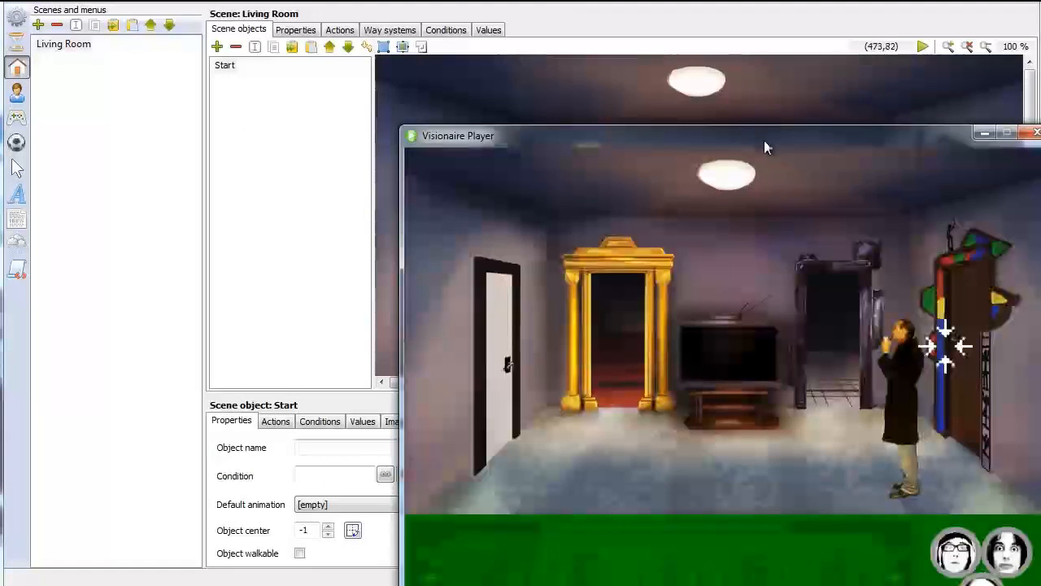
left_click_drag(764, 140, 548, 46)
left_click(656, 379)
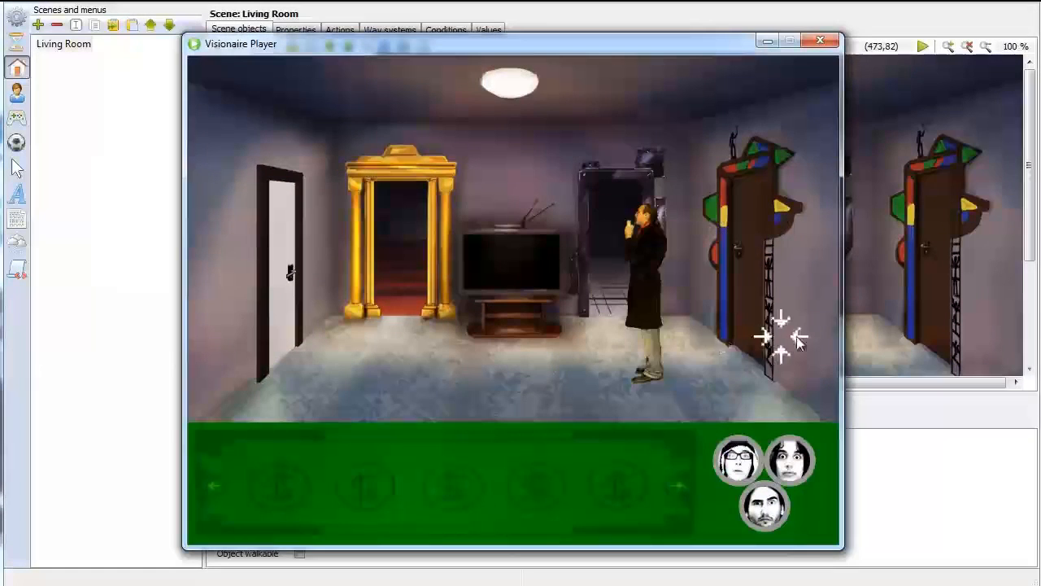
left_click(787, 335)
left_click(709, 169)
left_click(514, 148)
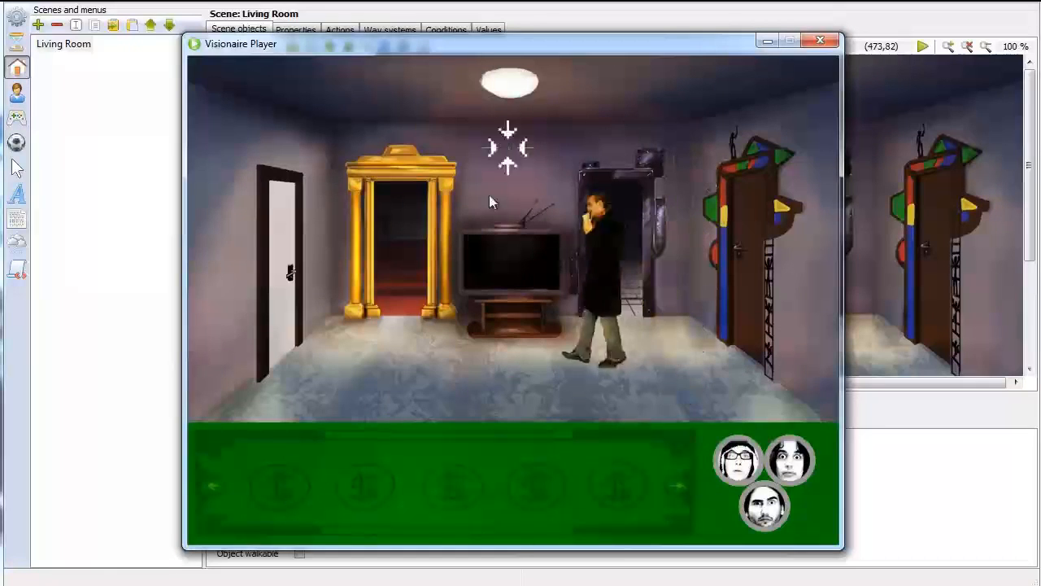
Walk Mainguy around the floor between the white door and the golden doorway to test the left part of the way borders
left_click(407, 345)
left_click(373, 345)
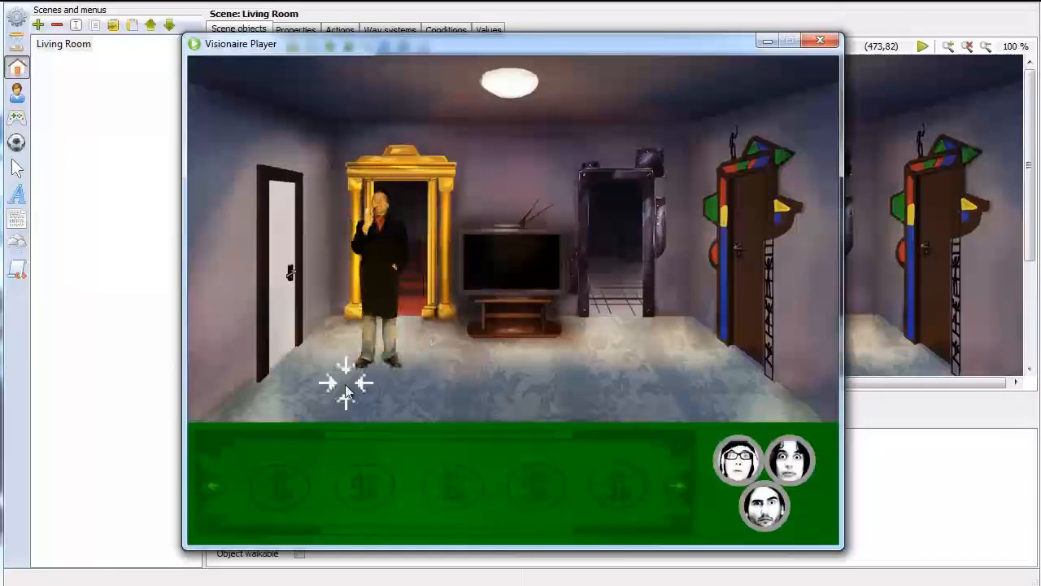
left_click(324, 386)
left_click(343, 349)
left_click(398, 319)
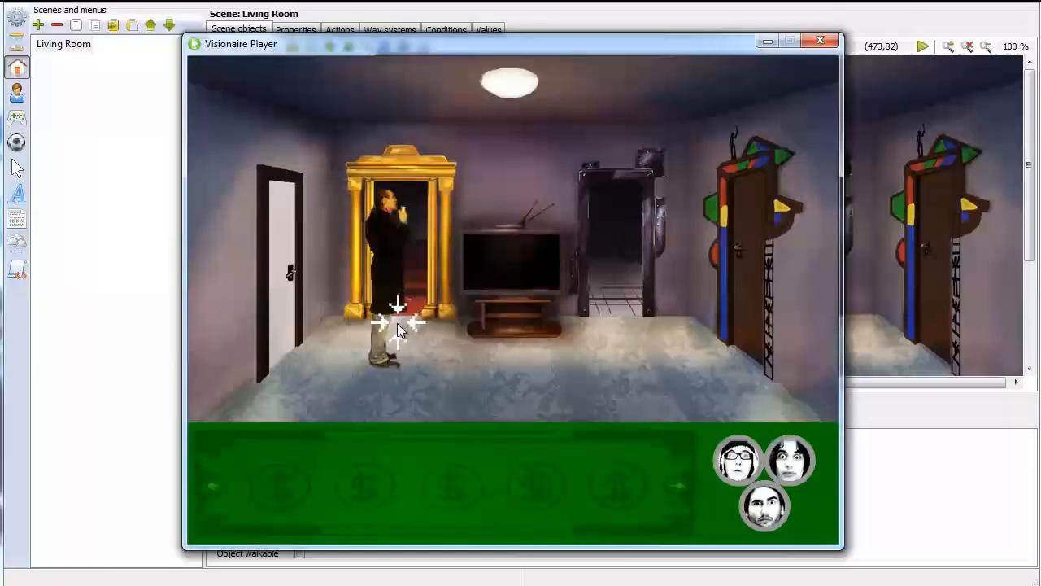
left_click(329, 369)
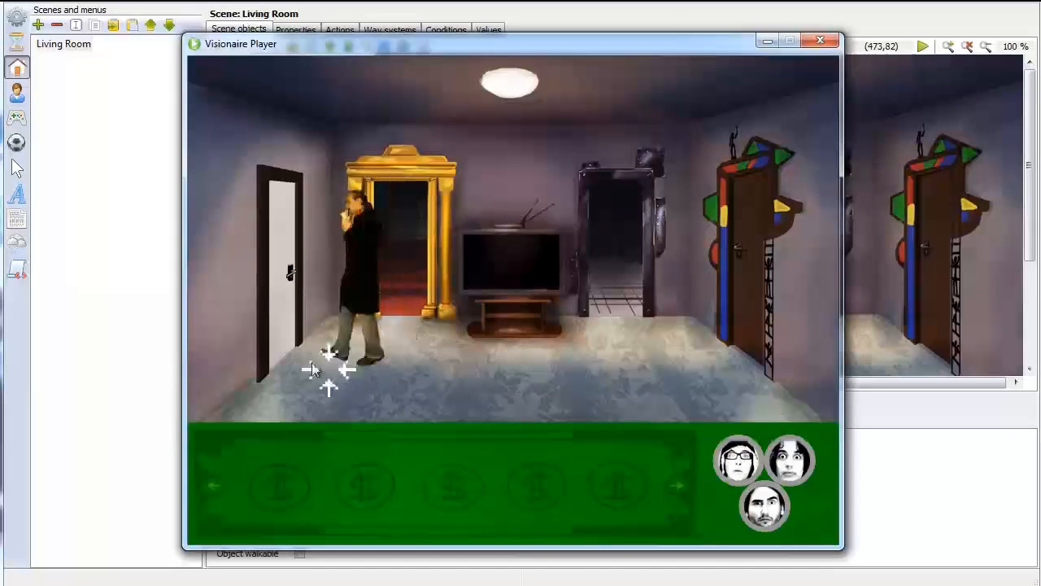
left_click(305, 356)
left_click(395, 341)
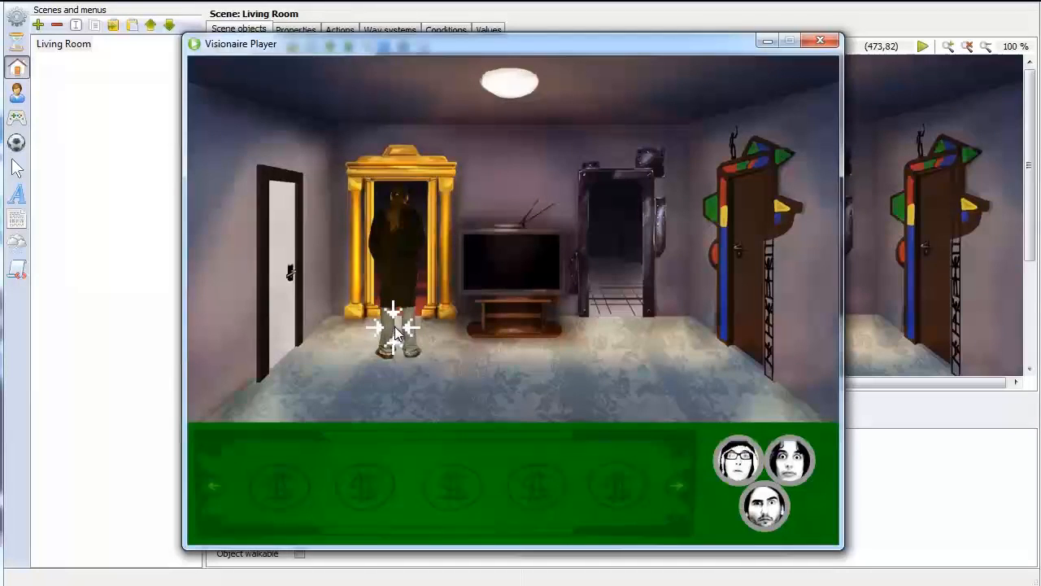
Walk Mainguy back and forth between the metal and golden doorways to judge his movement, and close the player
left_click(616, 352)
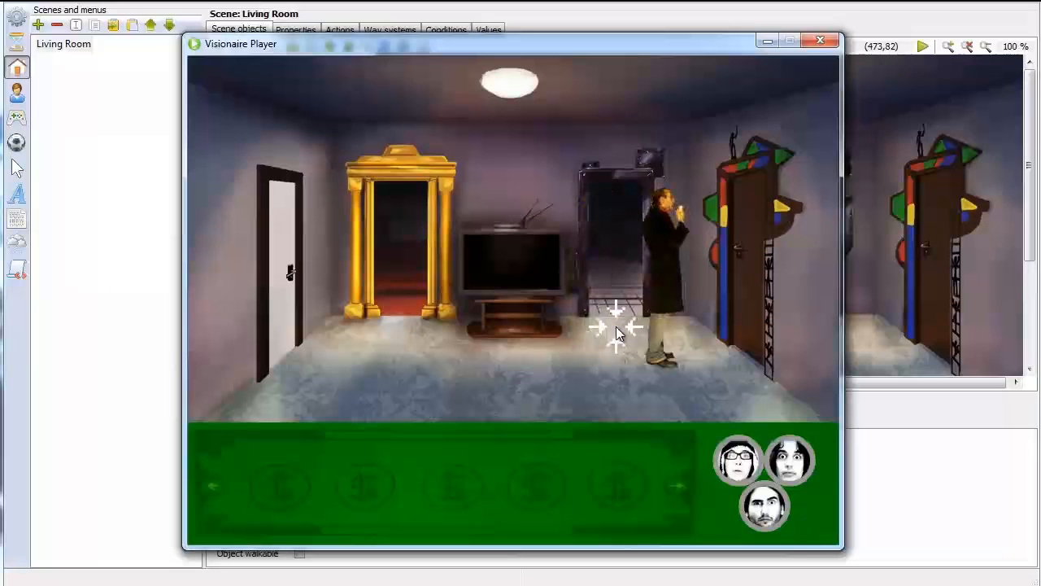
left_click(618, 325)
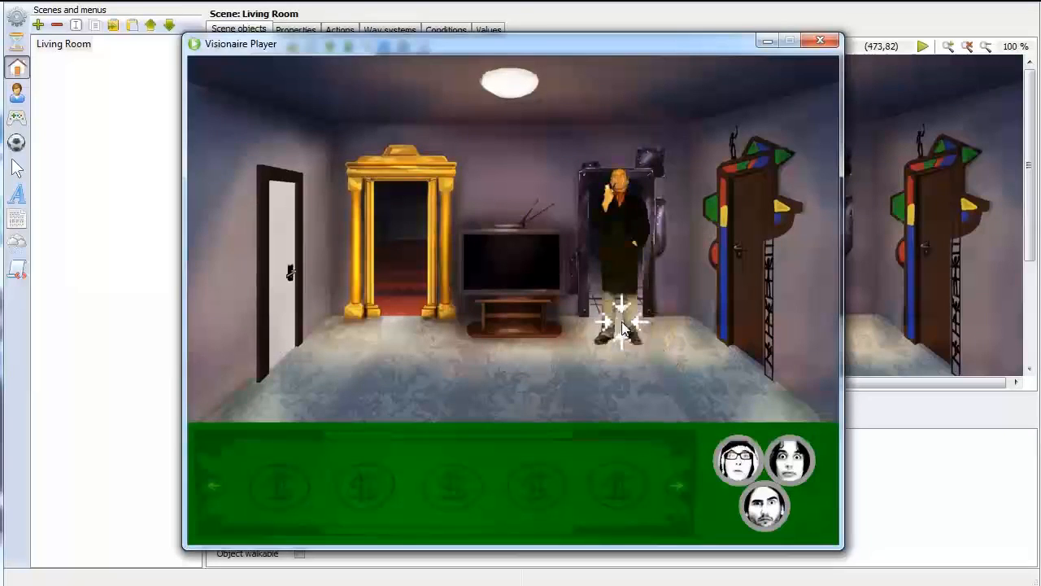
left_click(495, 339)
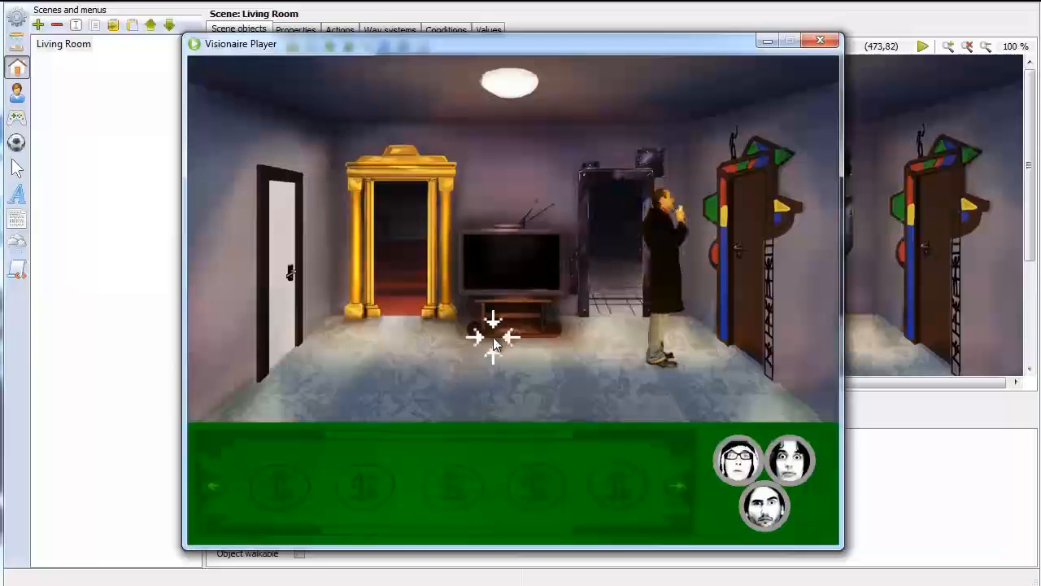
left_click(398, 329)
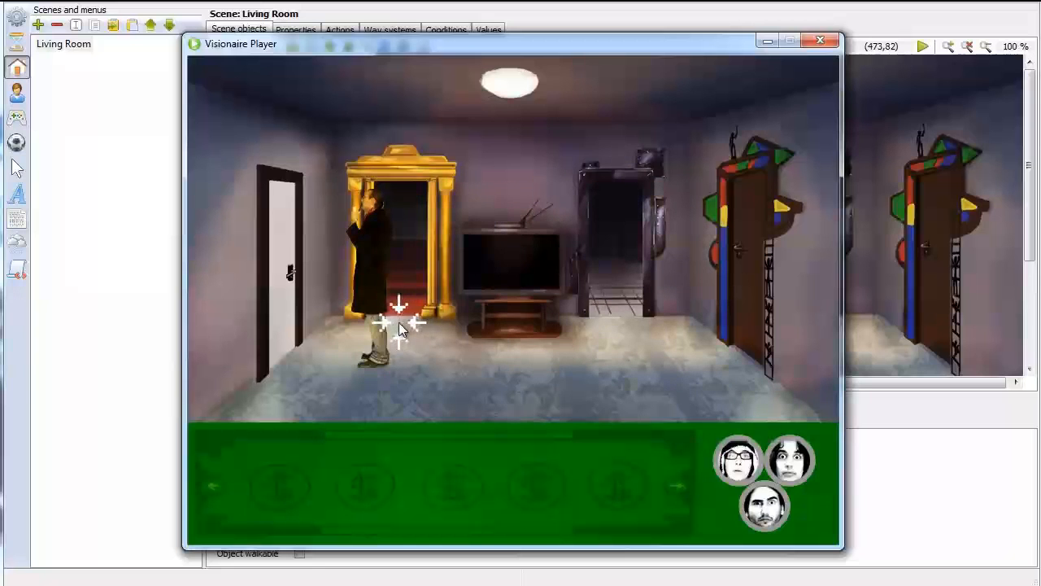
left_click(630, 364)
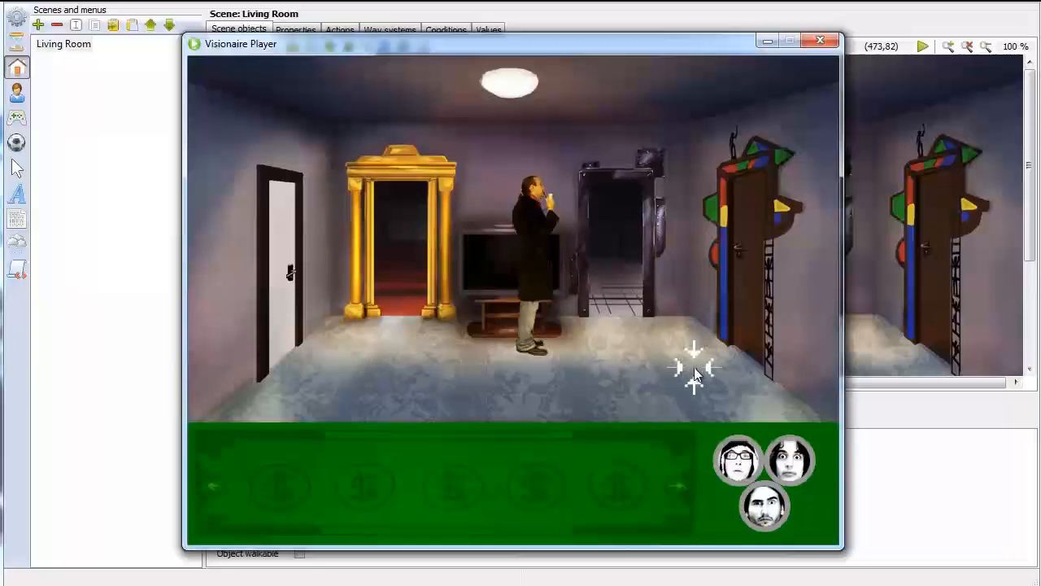
left_click(335, 353)
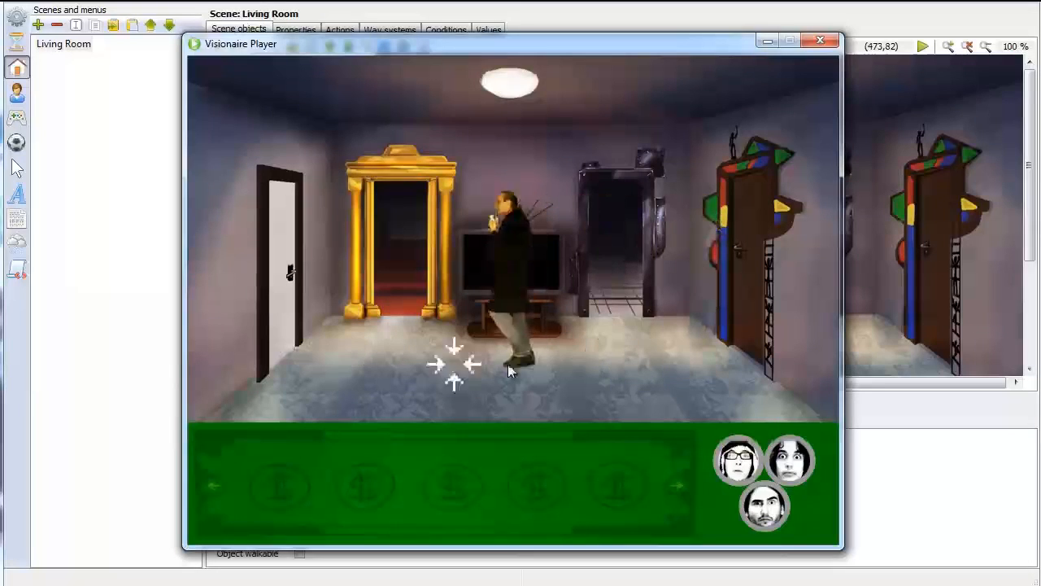
left_click(661, 358)
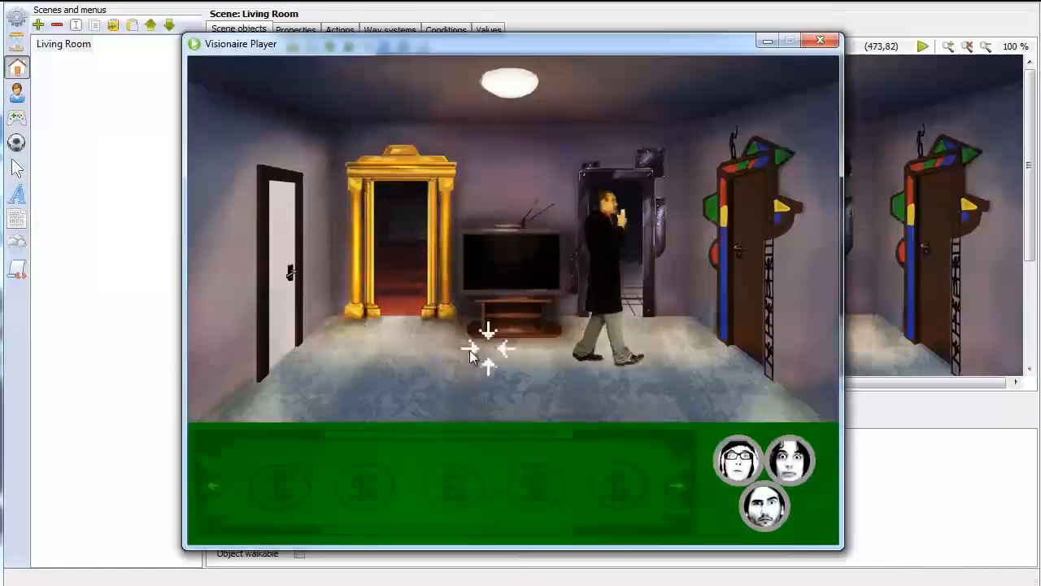
left_click(351, 356)
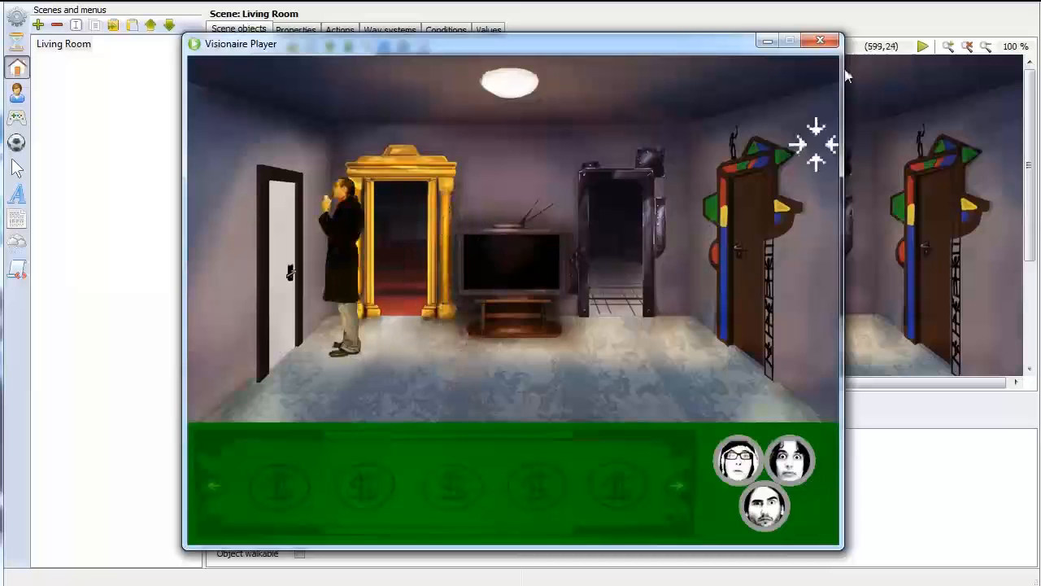
left_click(824, 43)
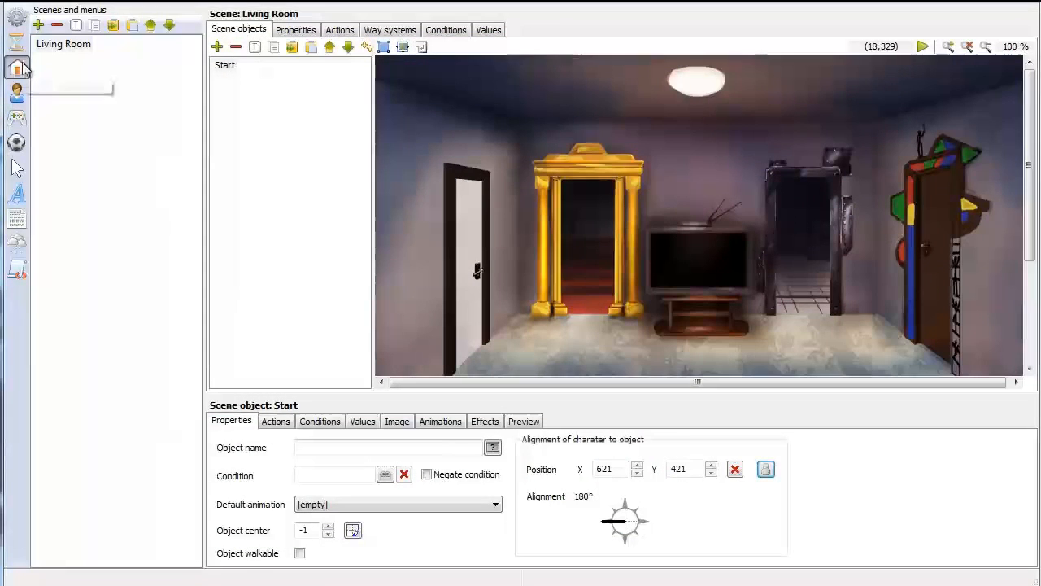
Set the walking speed of Mainguy's Normal outfit to 150
left_click(16, 92)
left_click(53, 45)
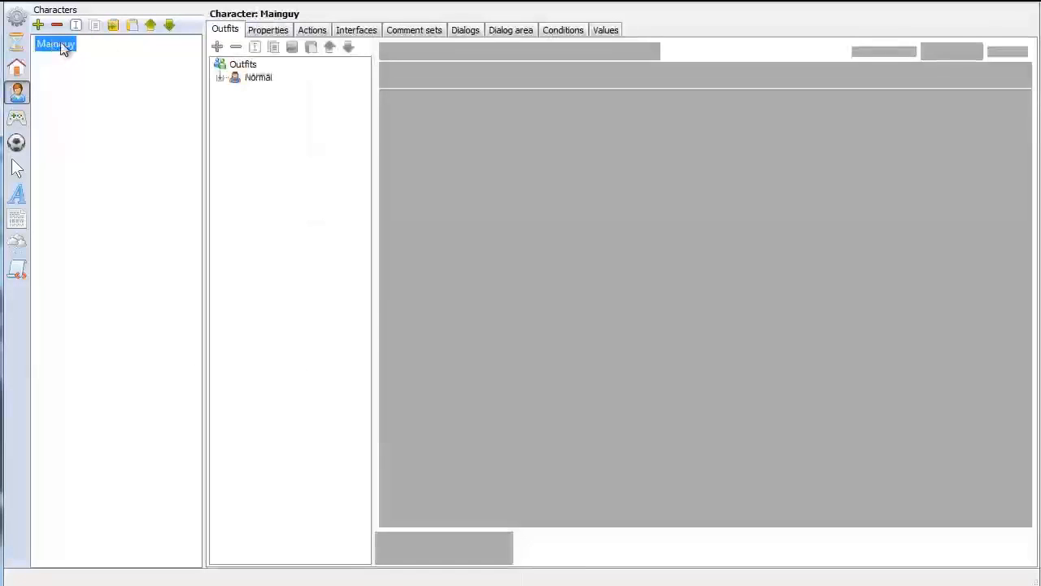
left_click(253, 77)
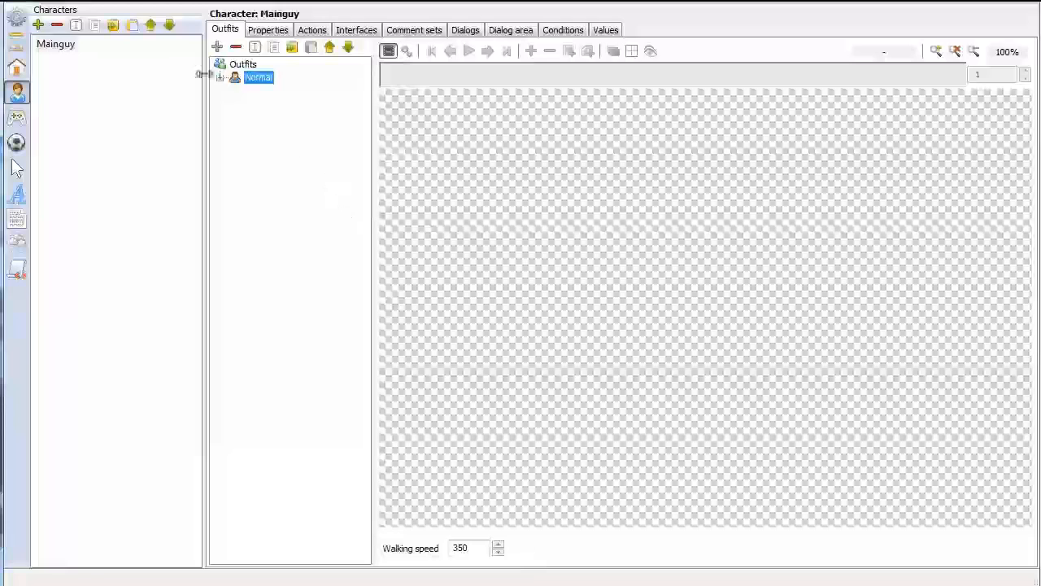
double_click(478, 548)
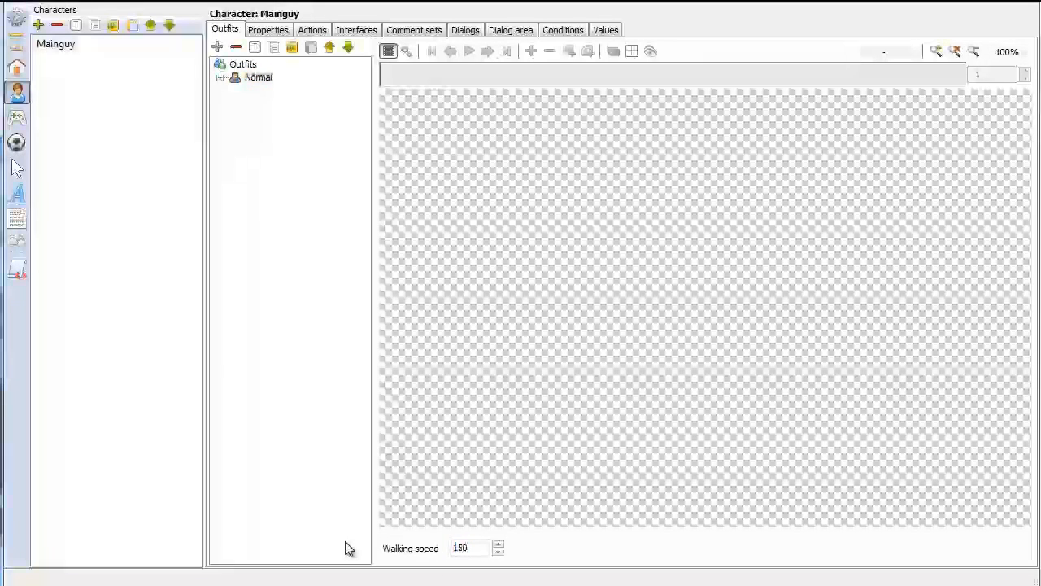
Run the game, walk Mainguy across to the left side of the room to check the new walking speed, and close the player
left_click(119, 5)
left_click(163, 135)
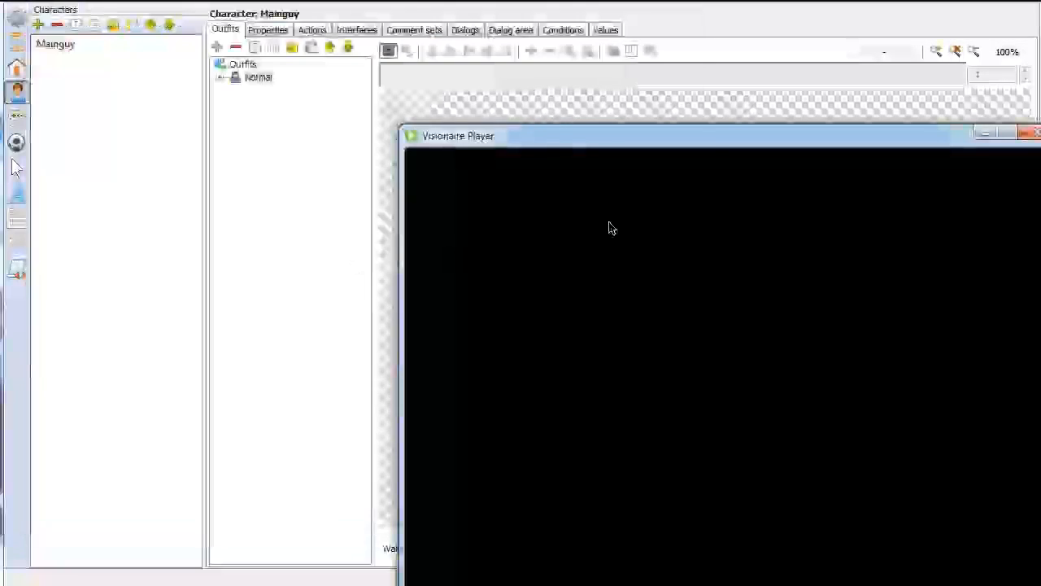
left_click_drag(720, 138, 482, 18)
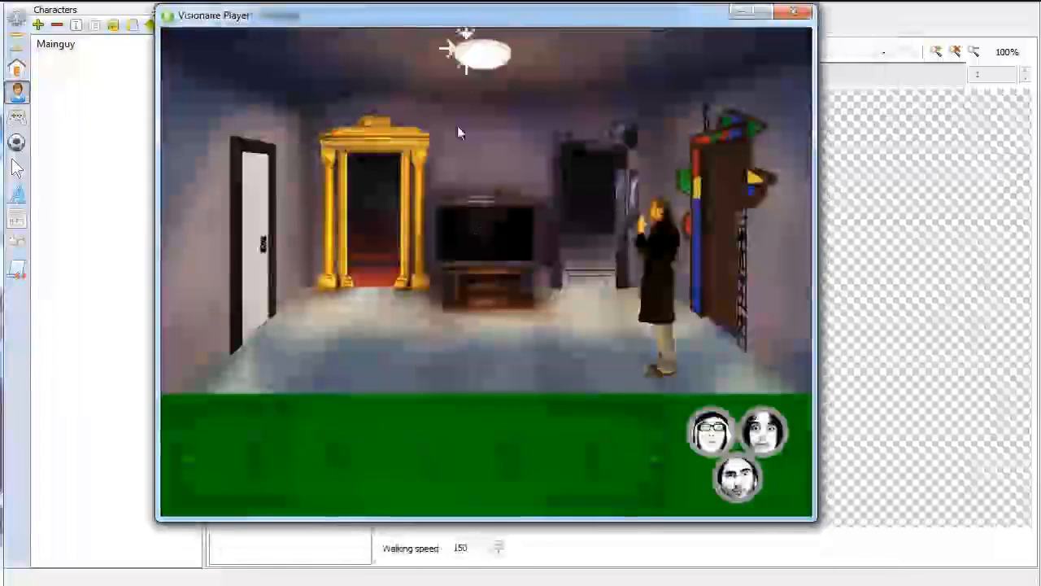
left_click(344, 336)
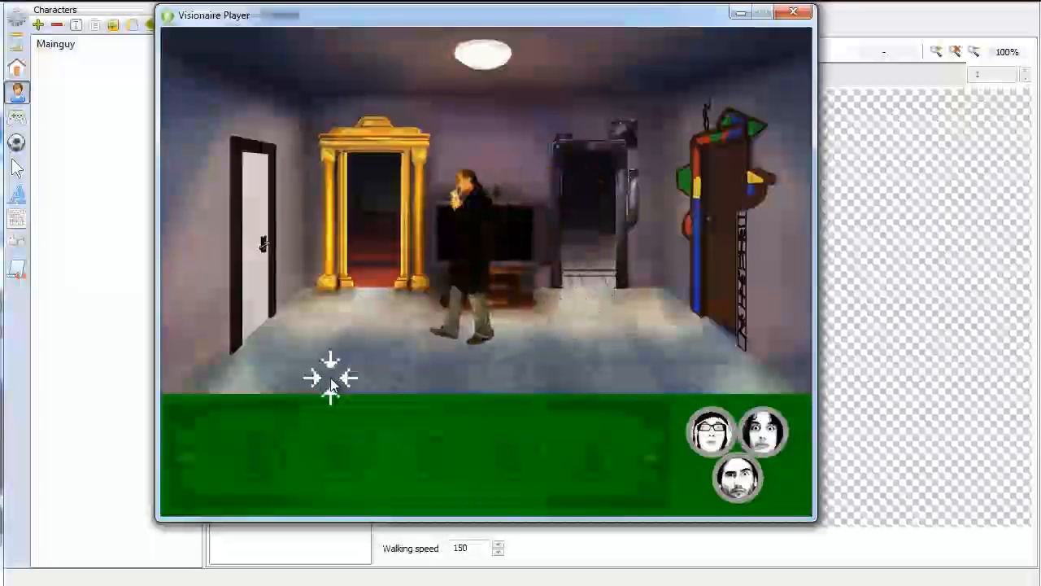
left_click(801, 13)
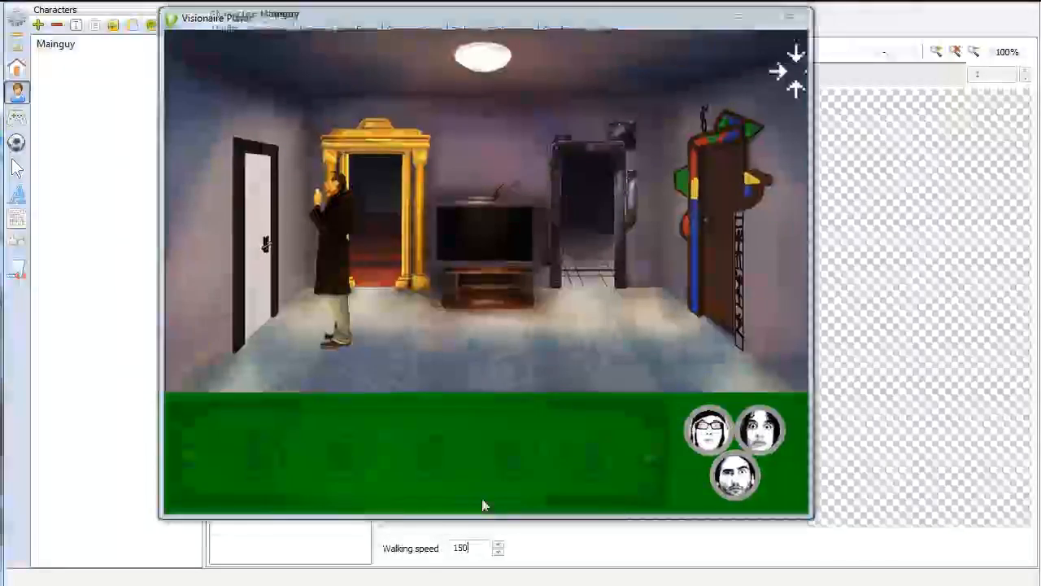
Set the walking speed of Mainguy's Normal outfit to 200 and run the game
type("200")
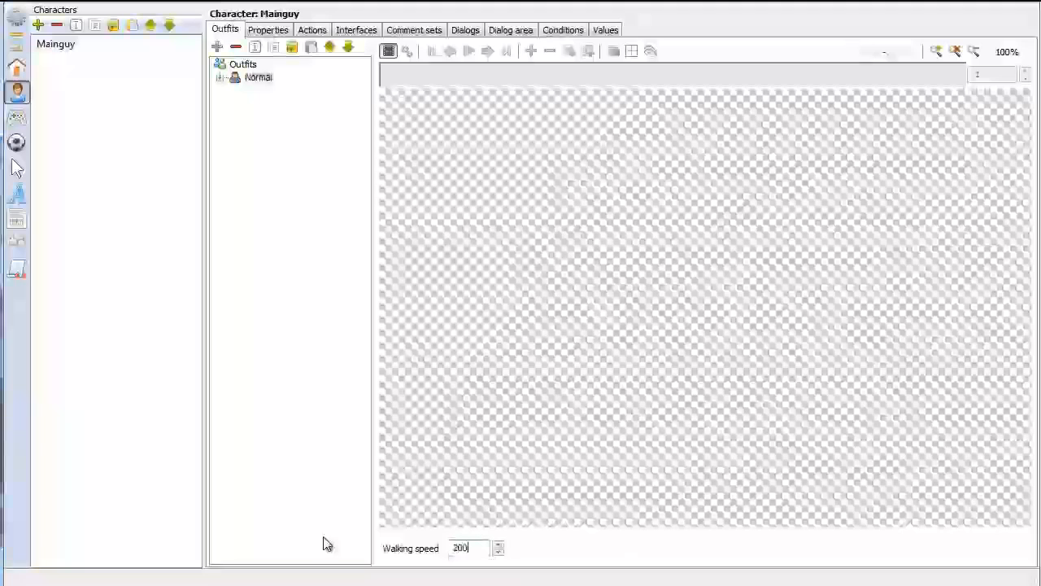
left_click(110, 1)
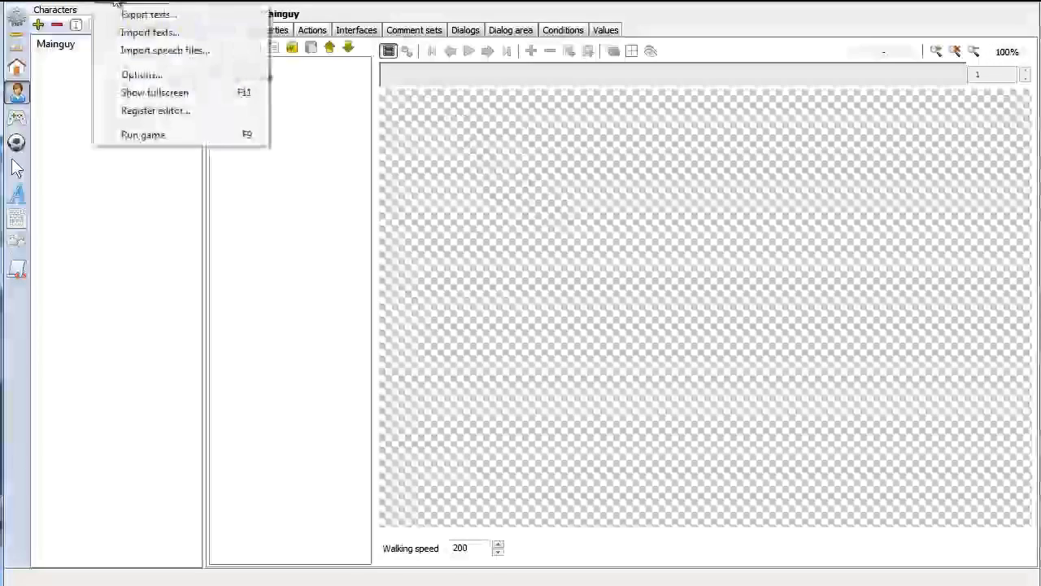
left_click(174, 134)
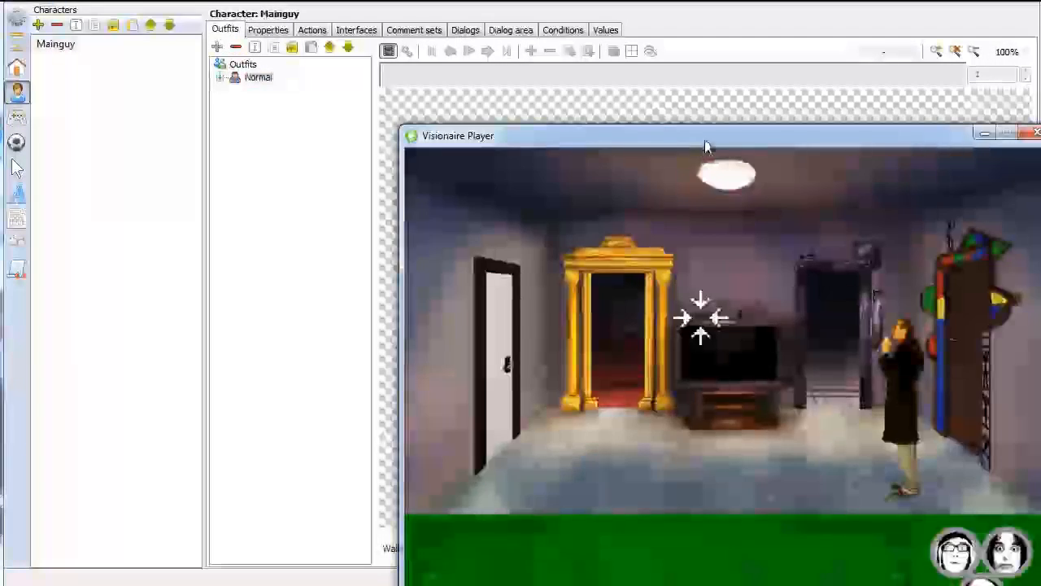
left_click_drag(705, 143, 370, 54)
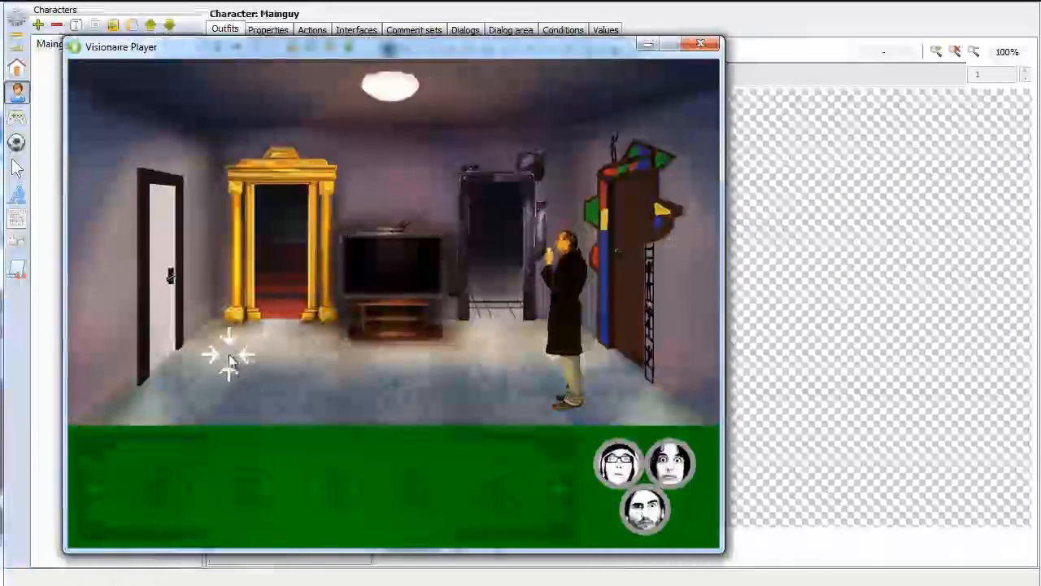
Walk Mainguy back and forth across the room to judge the faster walking speed, and close the player
left_click(230, 358)
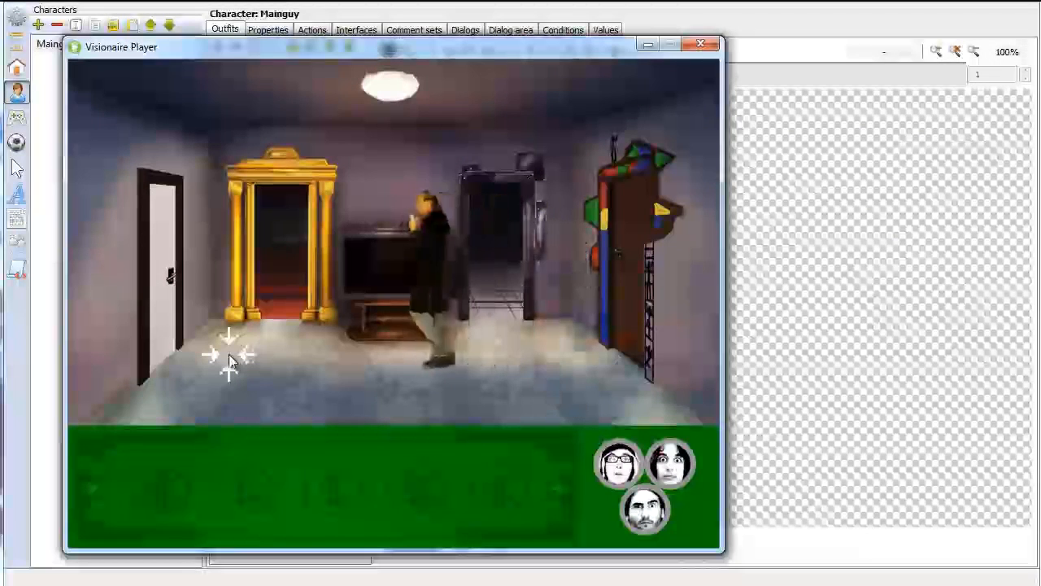
left_click(531, 371)
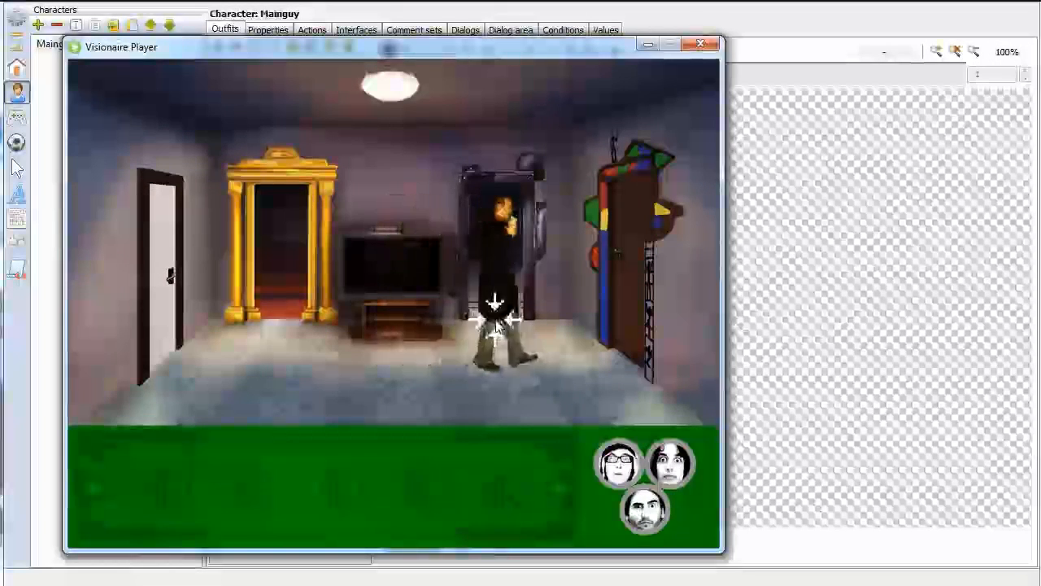
left_click(272, 362)
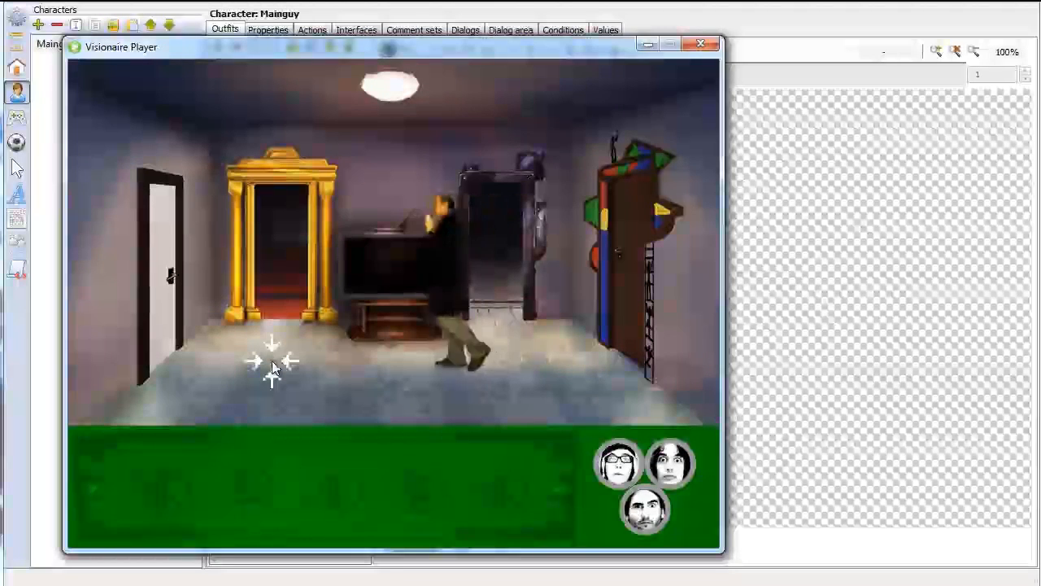
left_click(273, 338)
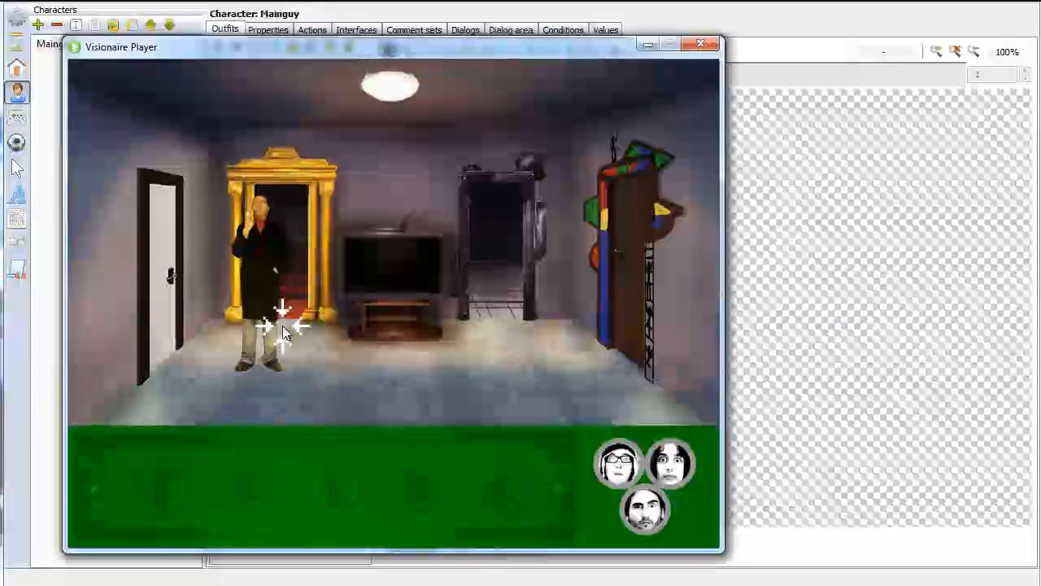
left_click(706, 45)
Extend the Living Room's way points towards all four doors and reshape the way borders around the TV stand and up to both rear doorways
left_click(33, 70)
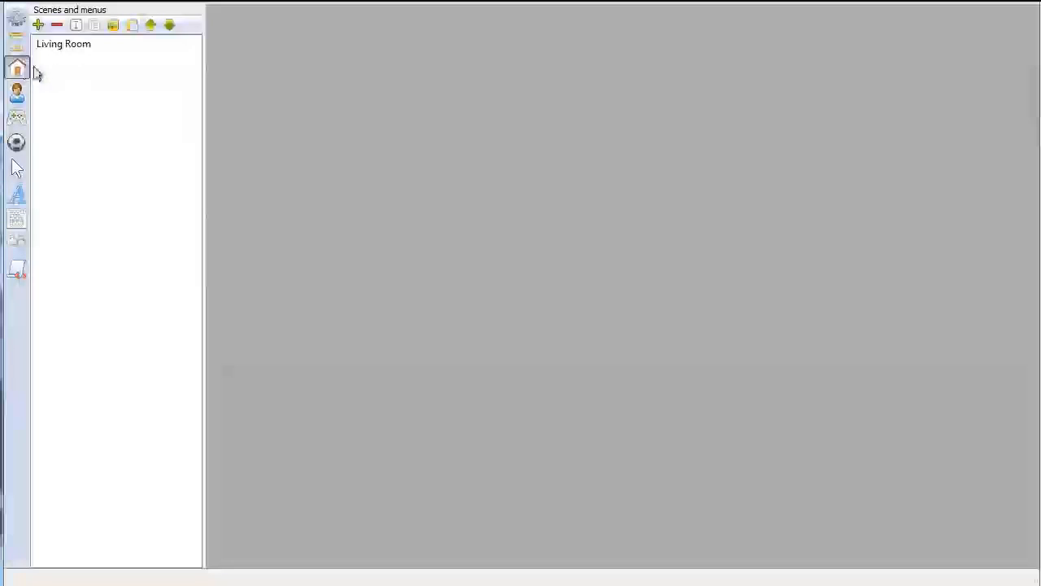
left_click(68, 45)
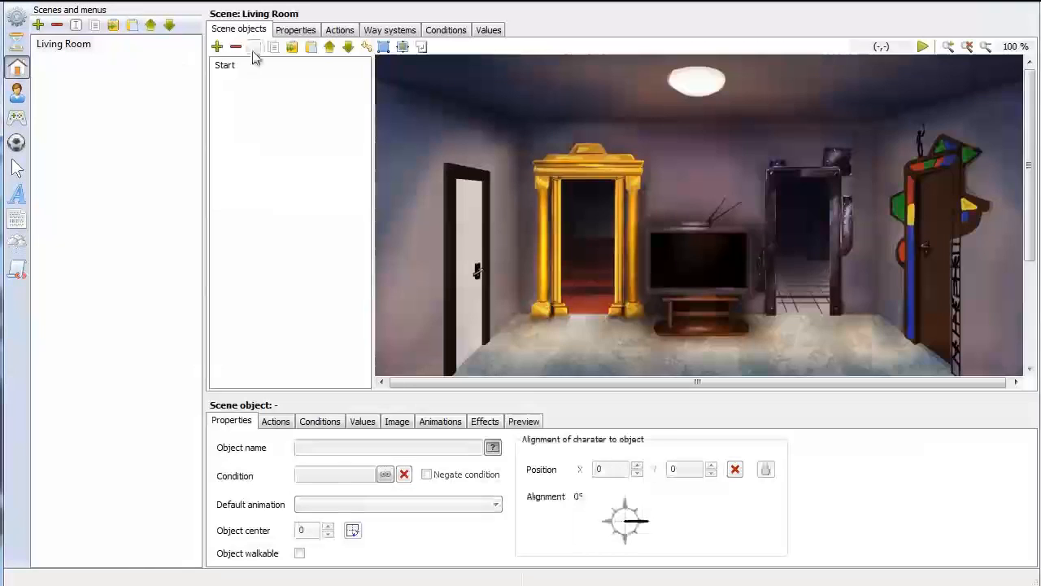
left_click(388, 30)
left_click(298, 103)
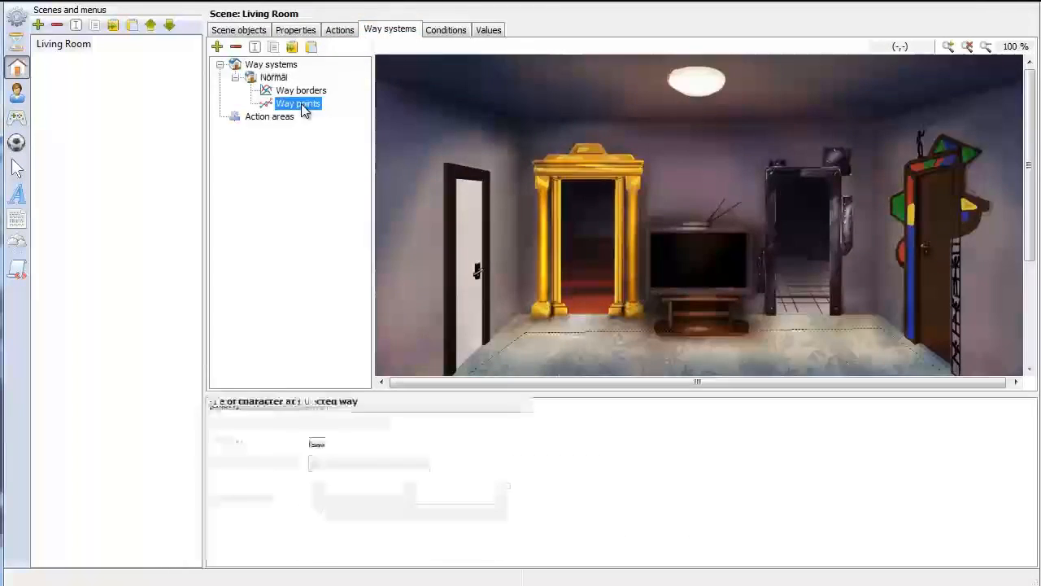
scroll(854, 234, "down", 3)
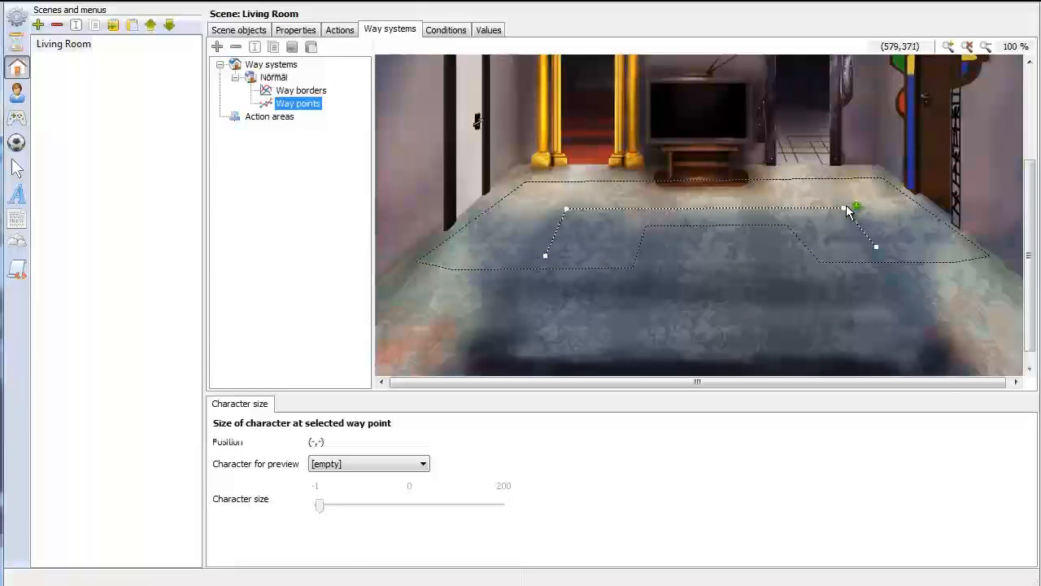
left_click(846, 211)
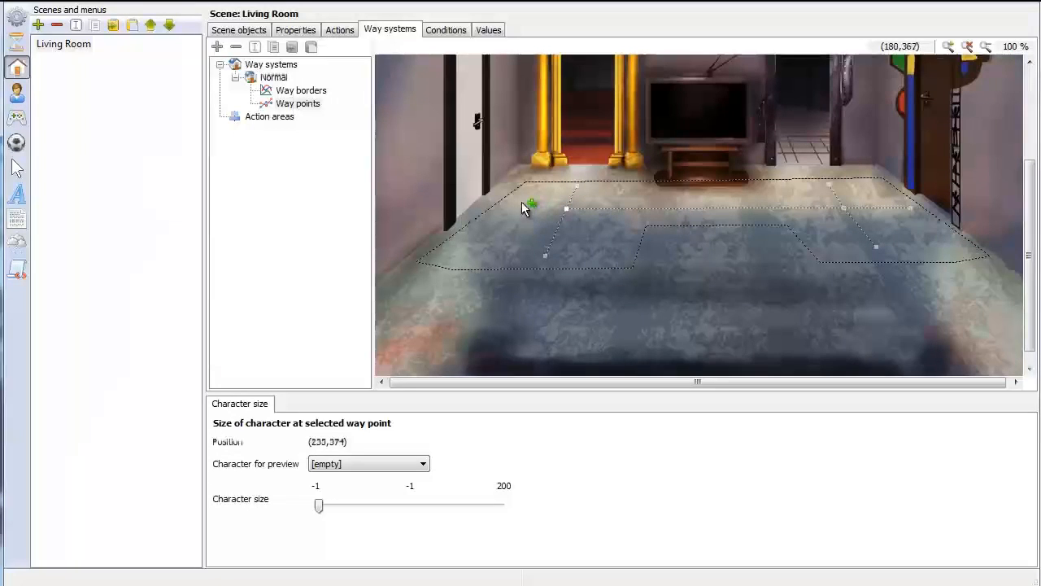
left_click(303, 90)
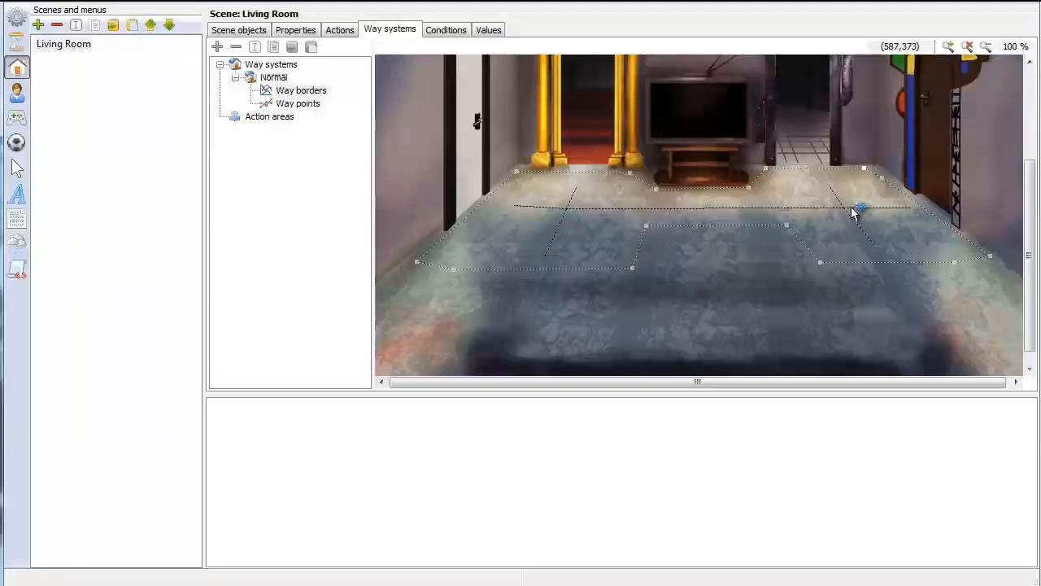
Run the game and walk Mainguy repeatedly between the golden and metal doorways to test the reshaped way system
left_click(115, 8)
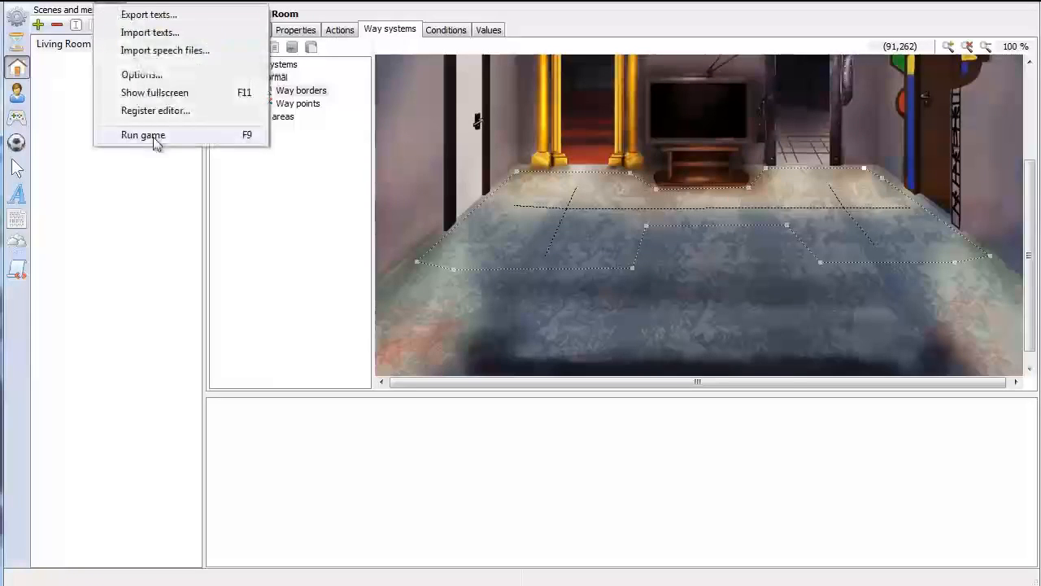
left_click(154, 138)
left_click_drag(660, 155, 609, 25)
left_click(599, 307)
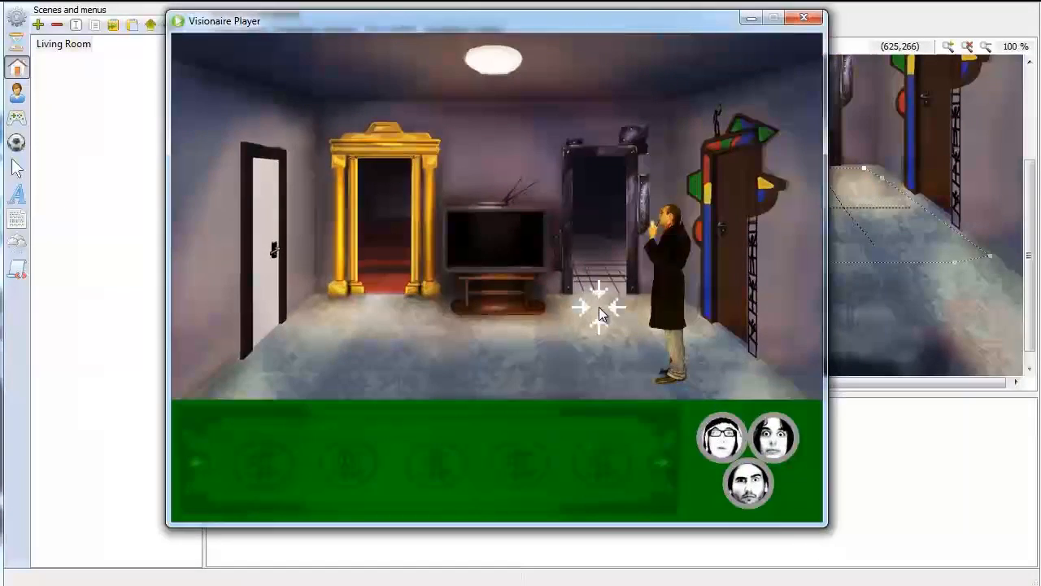
left_click(372, 324)
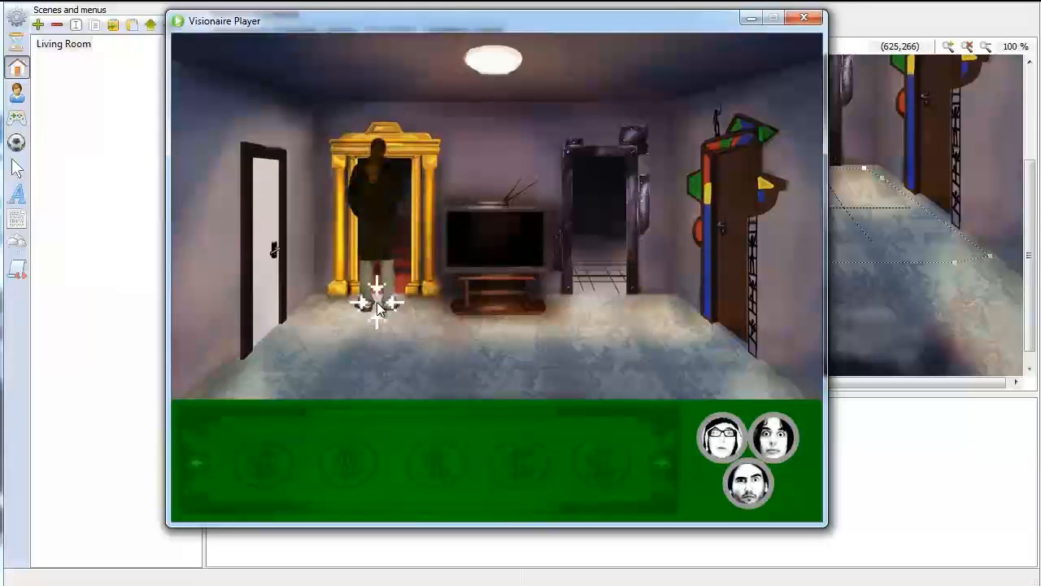
left_click(604, 328)
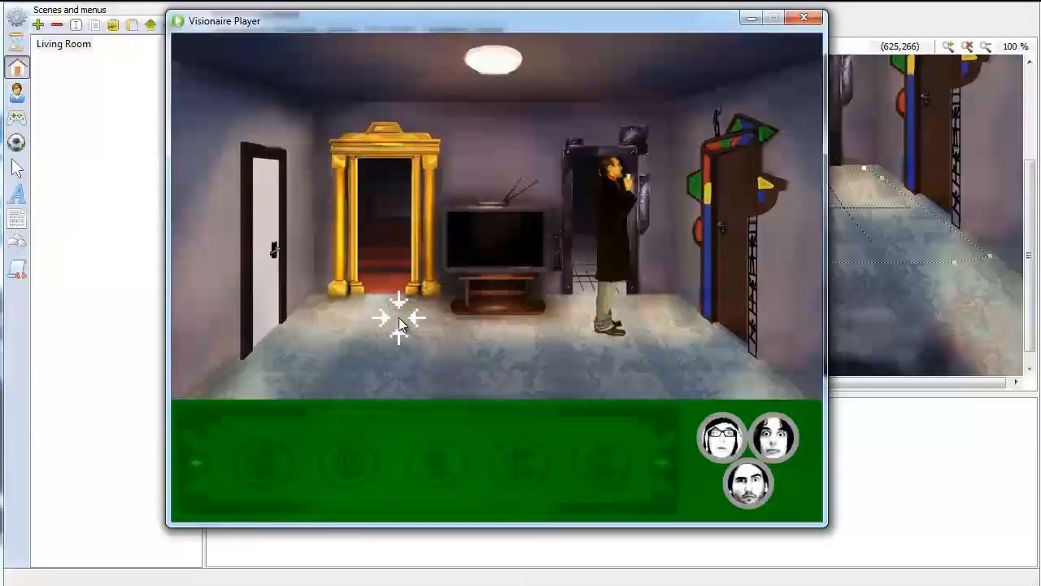
left_click(383, 298)
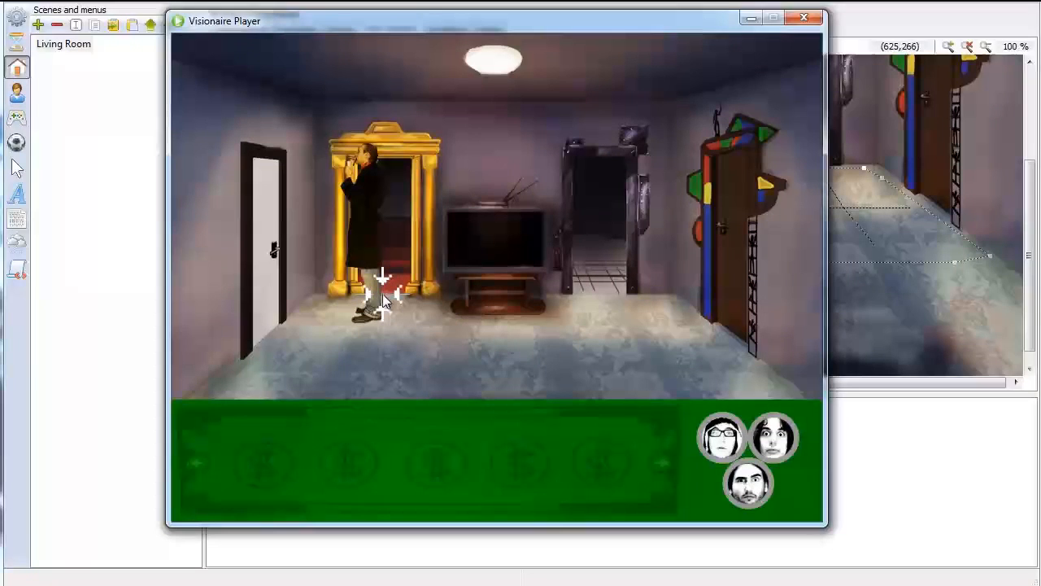
left_click(356, 360)
left_click(574, 350)
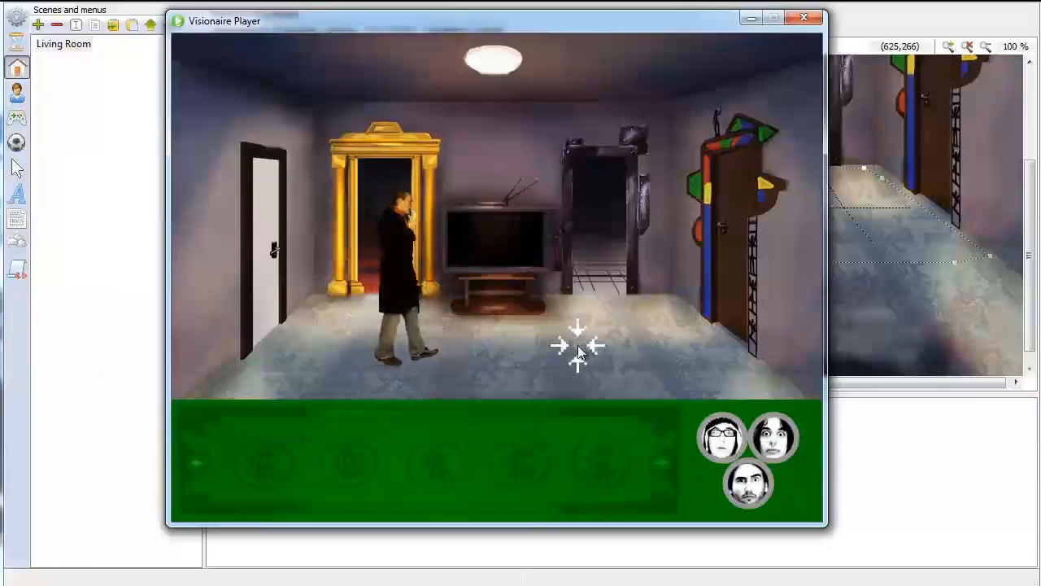
left_click(593, 297)
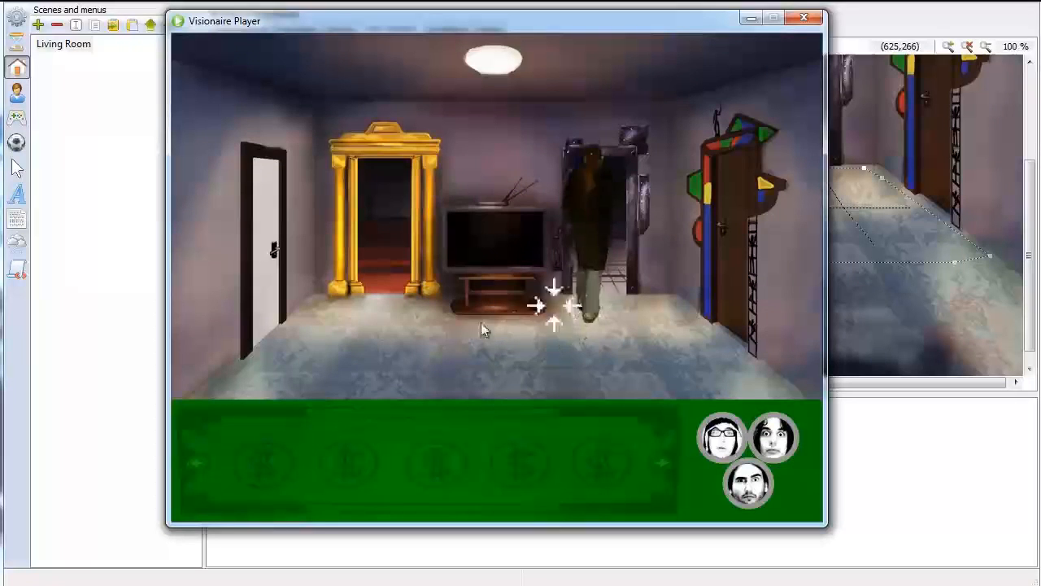
left_click(362, 303)
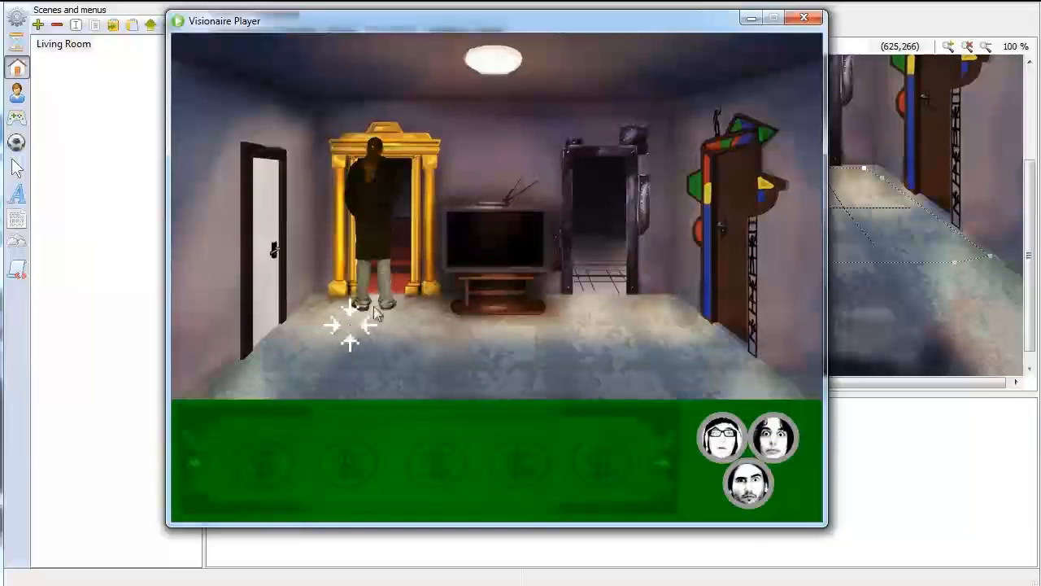
Compare the game with the way borders, walk Mainguy near the white door and both rear doorways, and close the player
left_click_drag(661, 20, 710, 325)
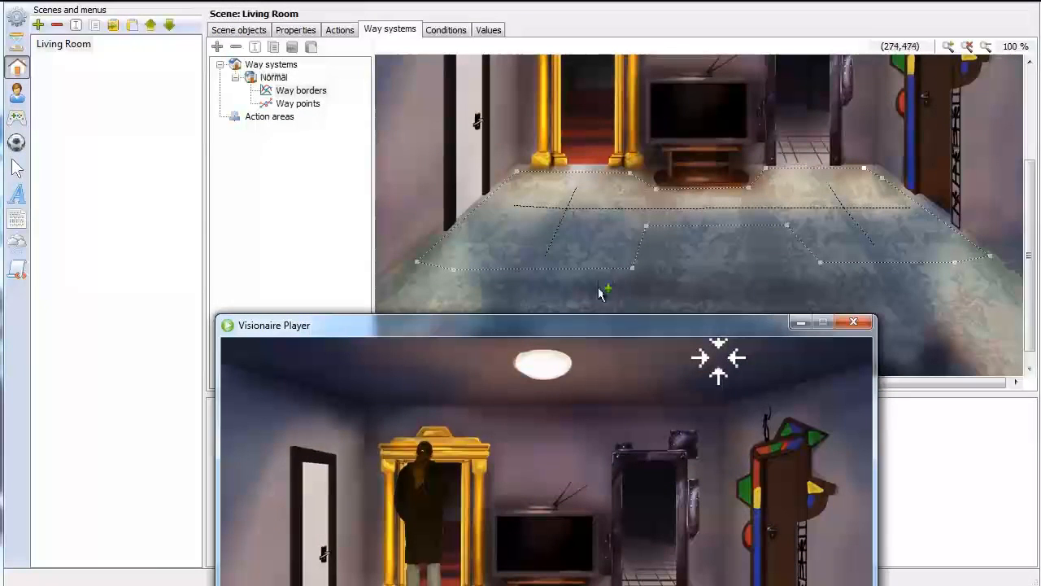
left_click_drag(591, 328, 554, 31)
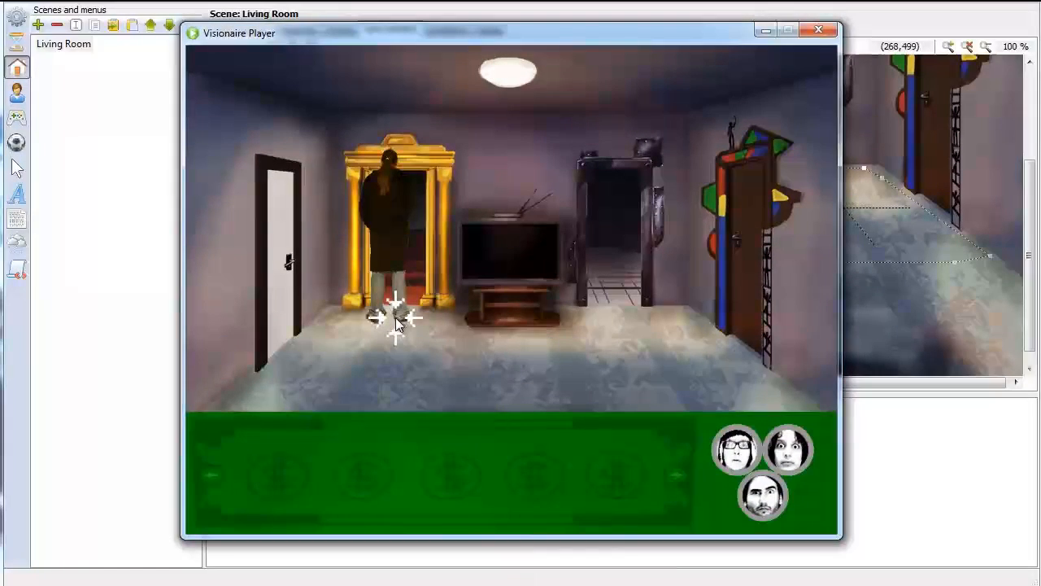
left_click(370, 353)
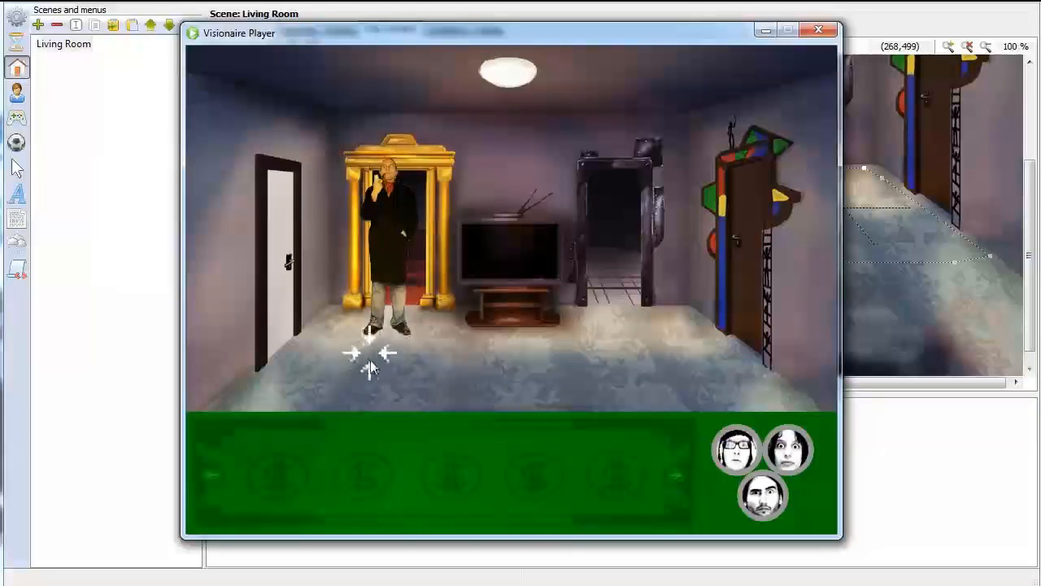
left_click(311, 342)
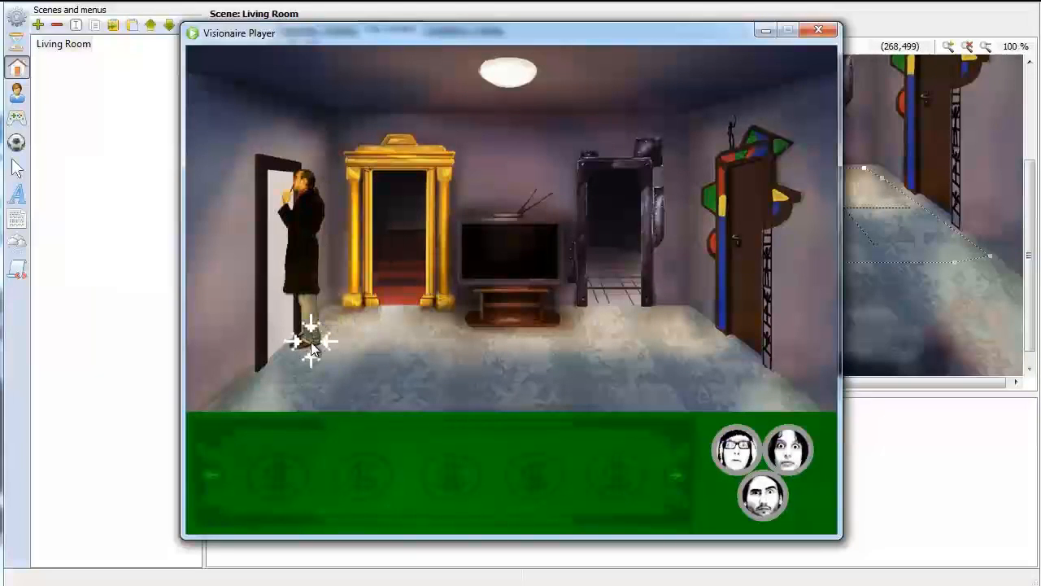
left_click(399, 319)
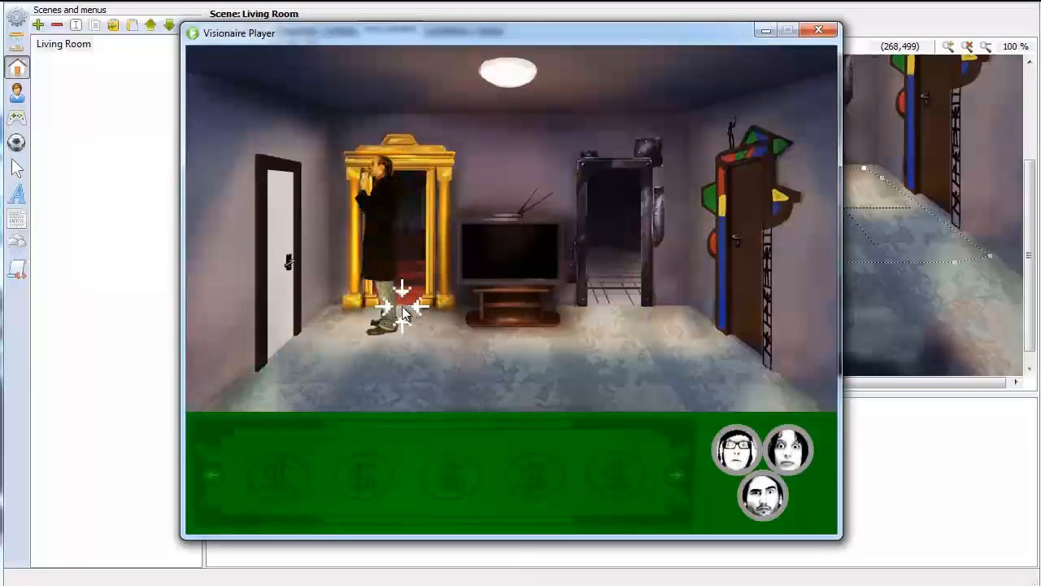
left_click(620, 309)
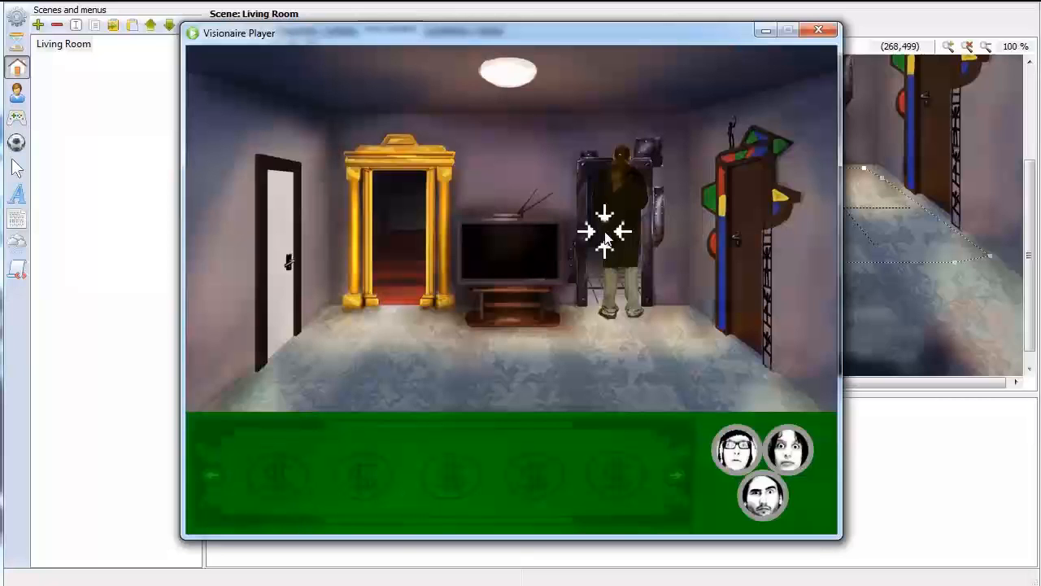
left_click(818, 30)
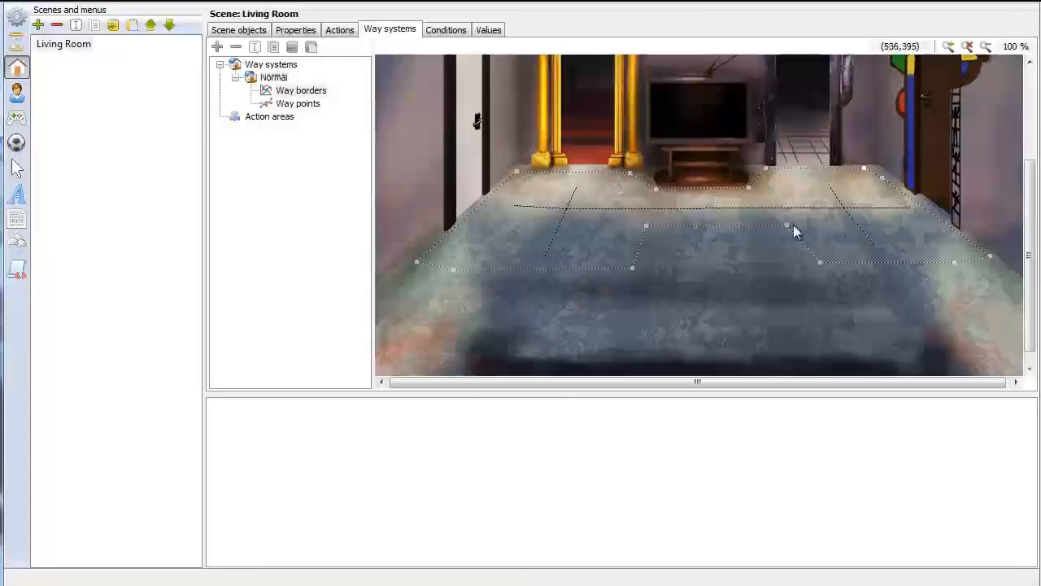
Move the way point in front of the metal doorway closer to the doorway and choose Mainguy as the character for preview
left_click(294, 105)
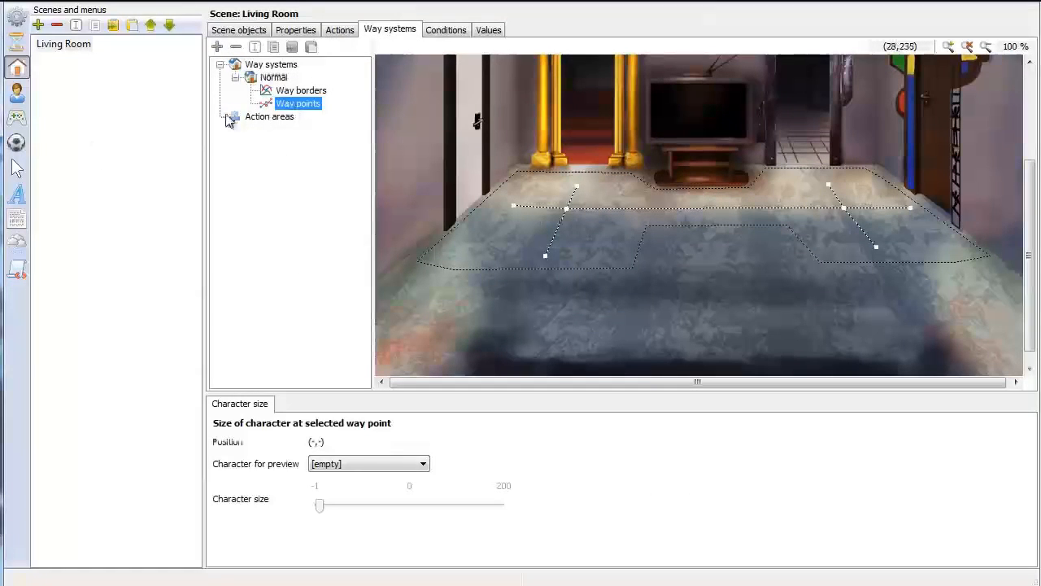
left_click(846, 214)
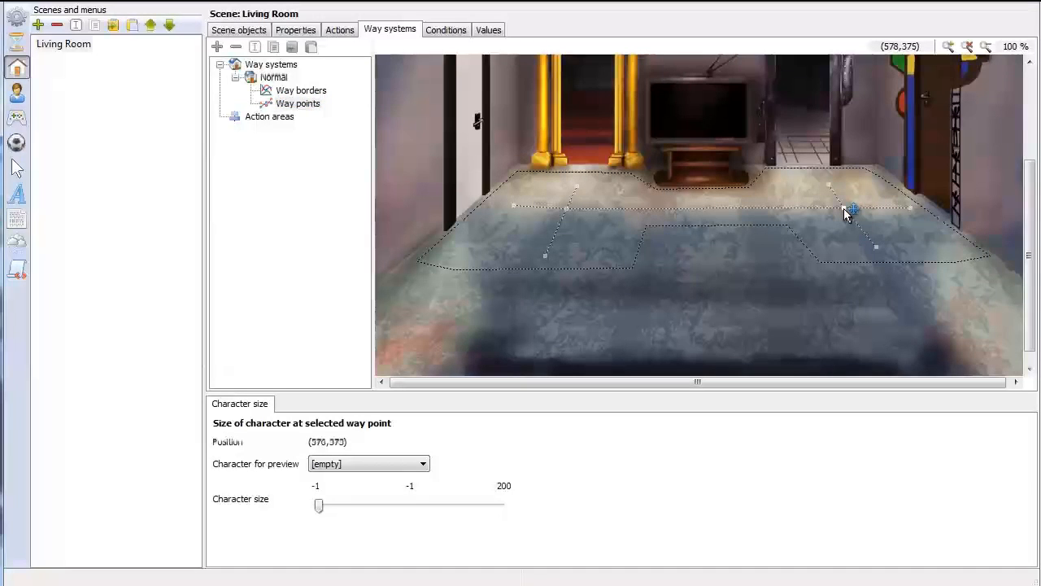
scroll(846, 213, "up", 2)
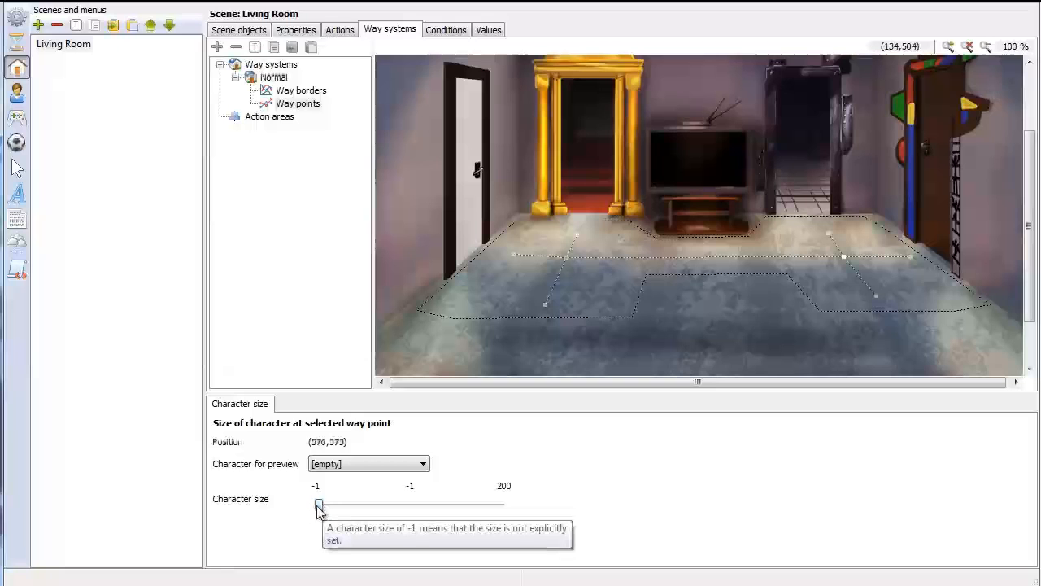
left_click_drag(321, 510, 391, 509)
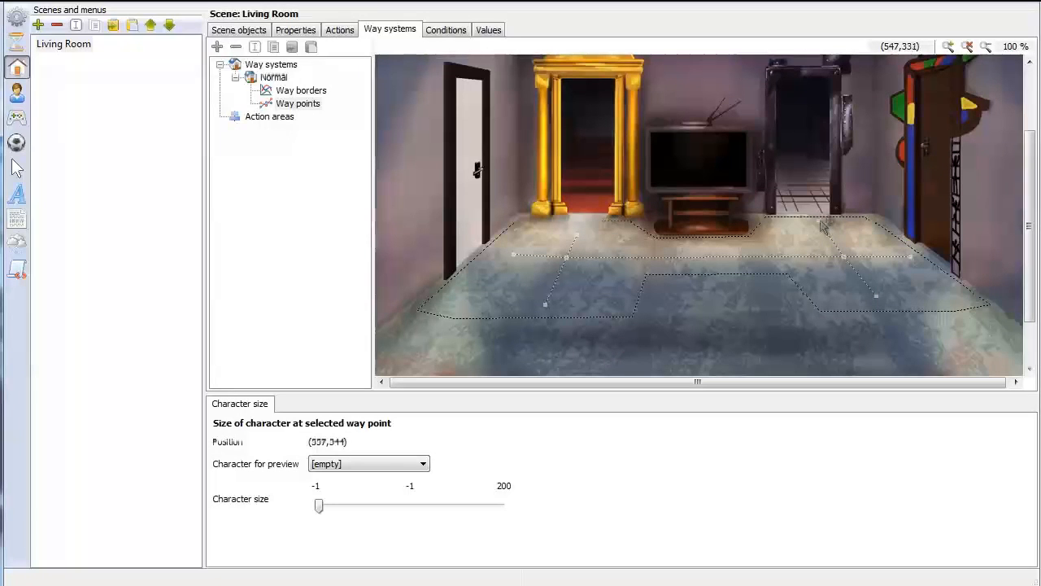
left_click(388, 465)
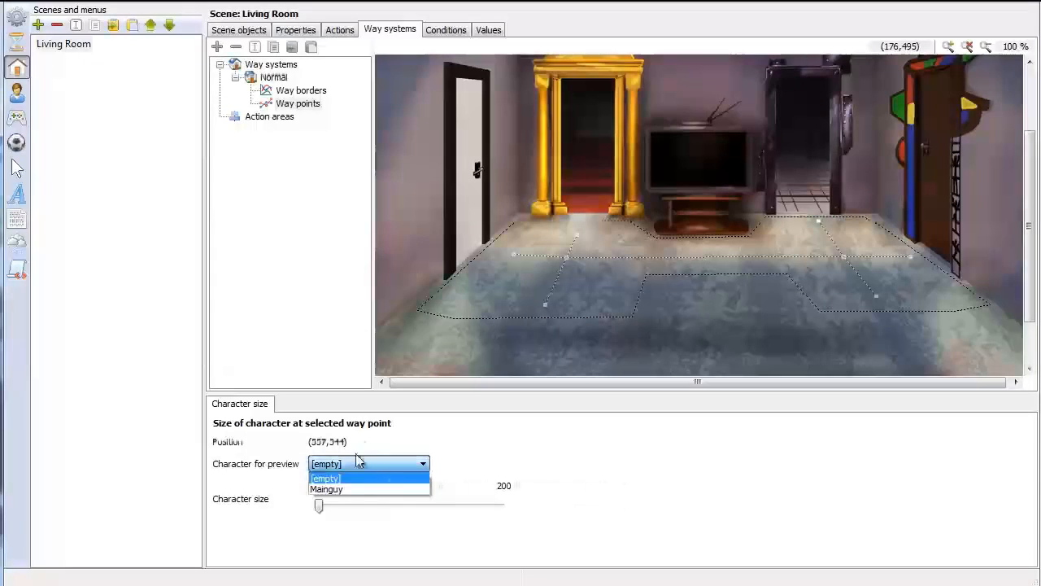
left_click(352, 488)
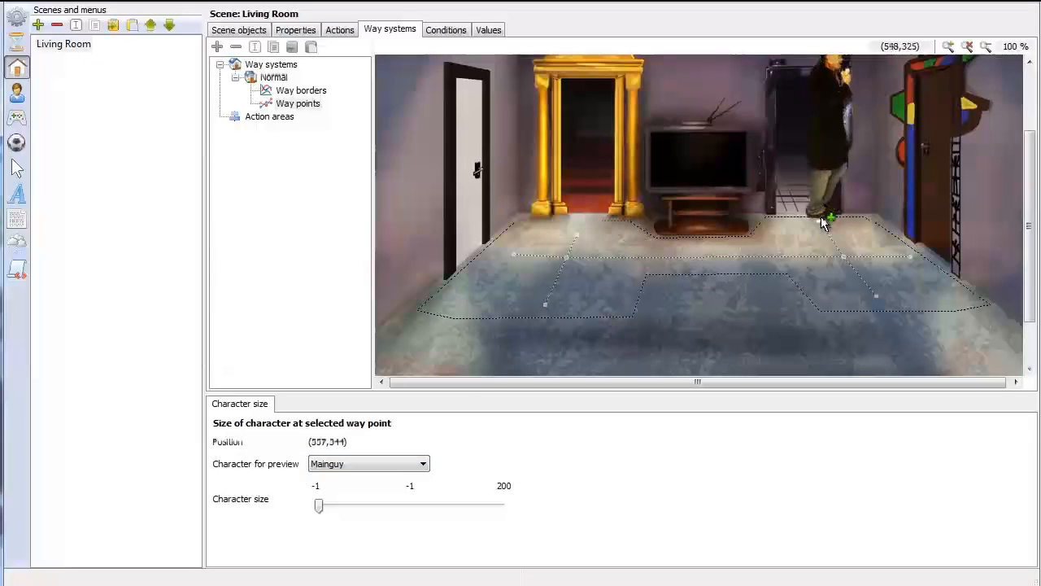
Shrink Mainguy at the way point in front of the metal doorway, trying character sizes such as 65 and 86
left_click_drag(323, 504, 378, 506)
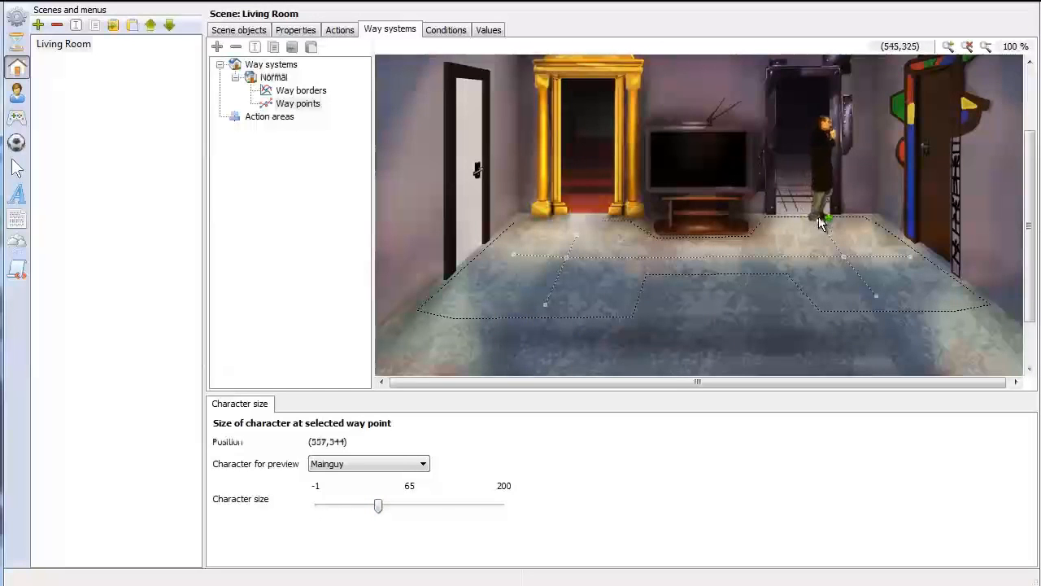
left_click_drag(378, 508, 388, 507)
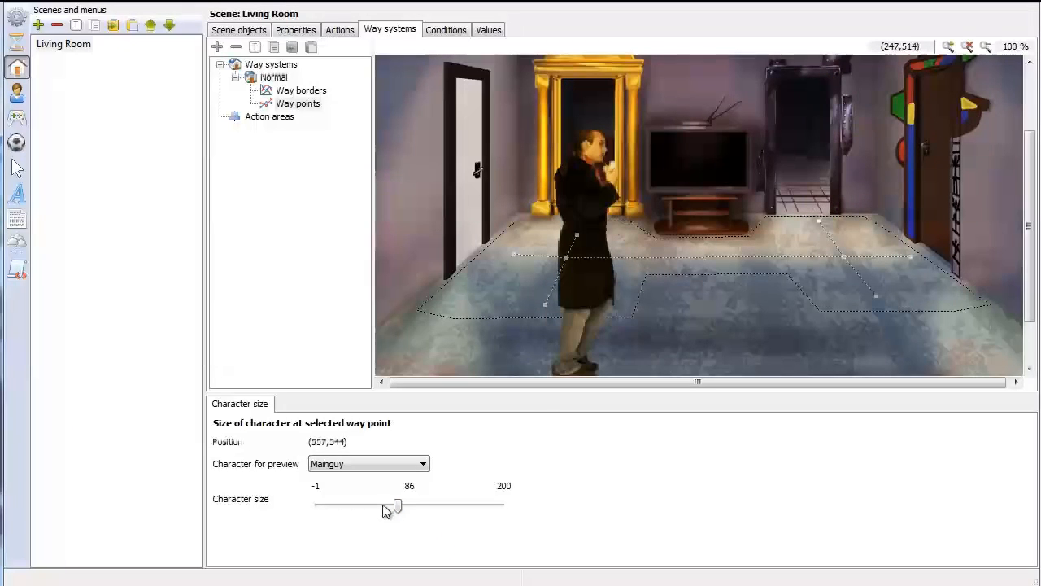
left_click_drag(396, 508, 393, 506)
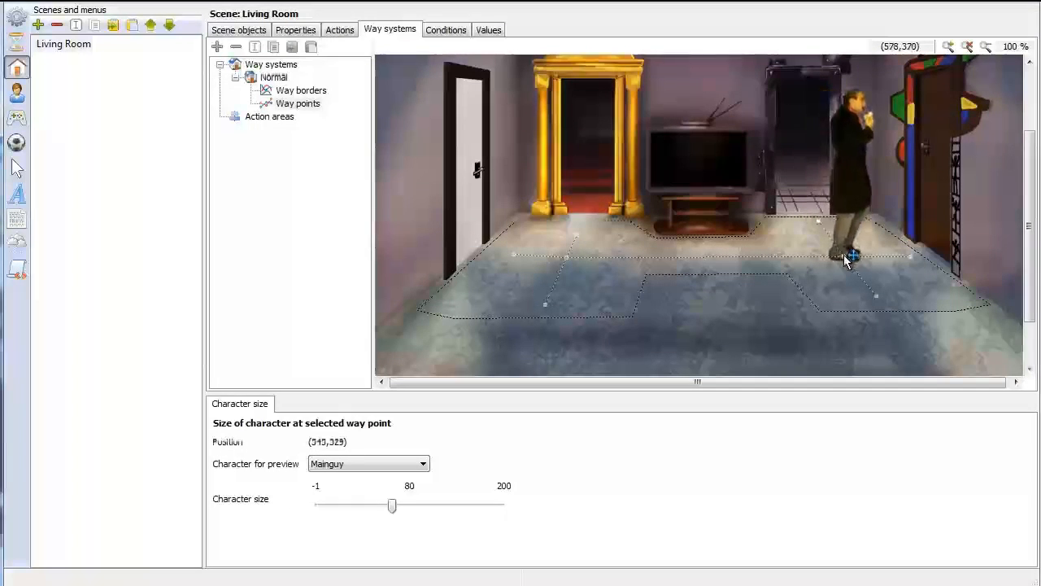
Set the character size to 100 at the way point below the metal doorway's path and preview Mainguy on the front floor
left_click(822, 219)
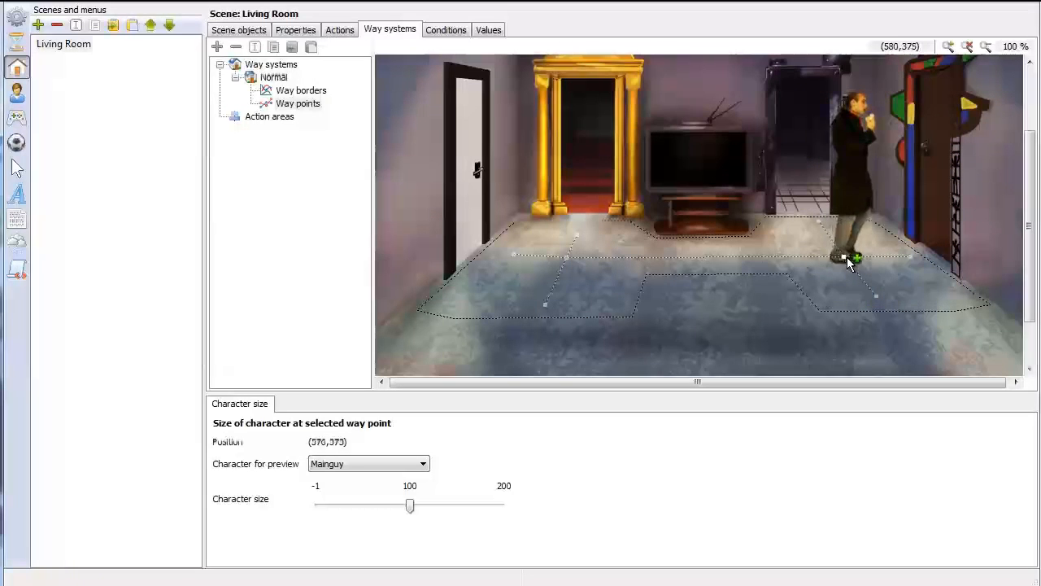
left_click(876, 295)
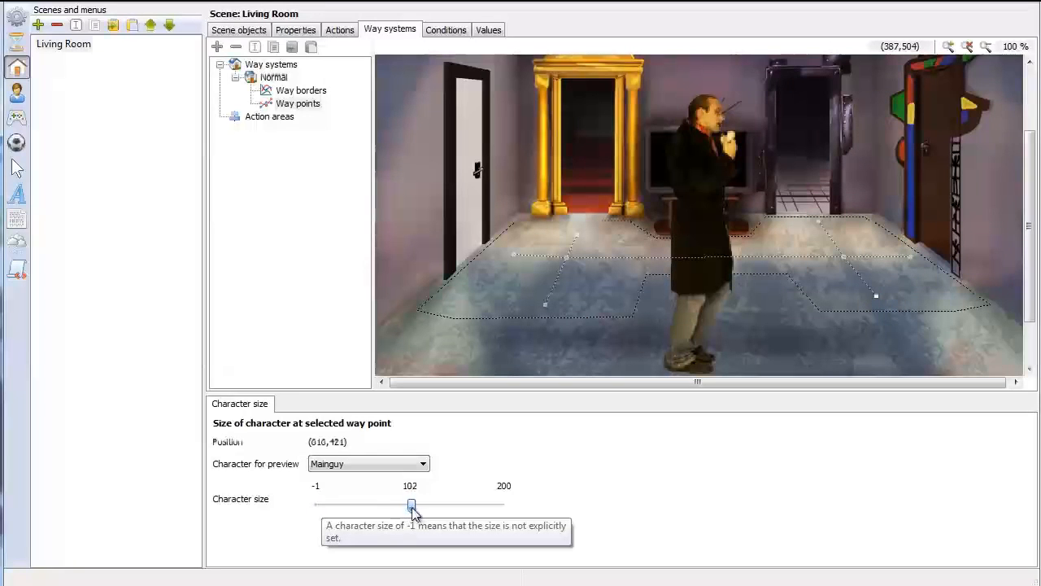
left_click_drag(412, 510, 409, 508)
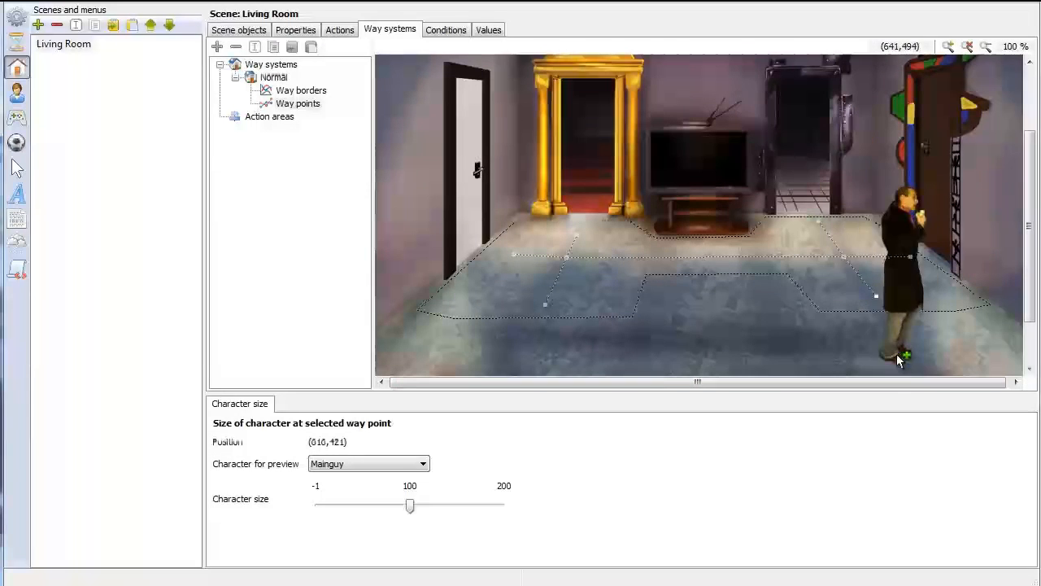
scroll(895, 342, "down", 2)
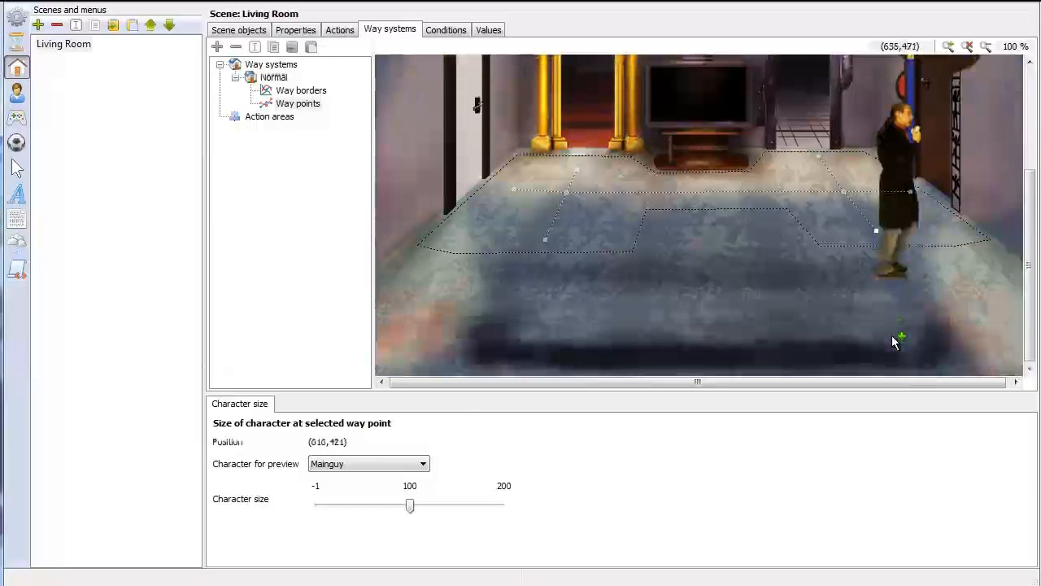
scroll(885, 258, "up", 2)
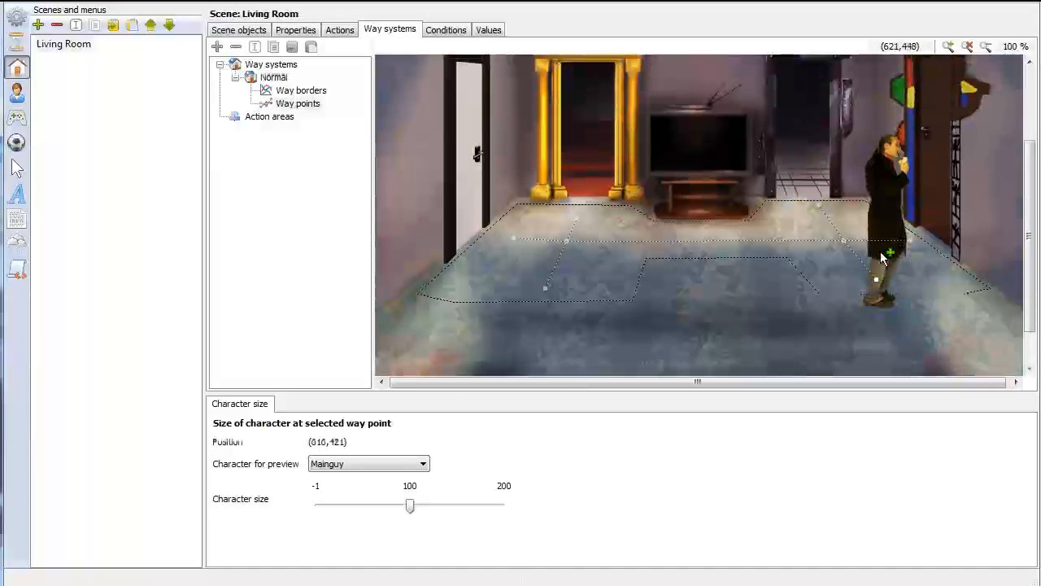
Run the game and walk Mainguy to the metal doorway, the colourful door, the white door and the golden doorway
left_click(114, 8)
left_click(151, 135)
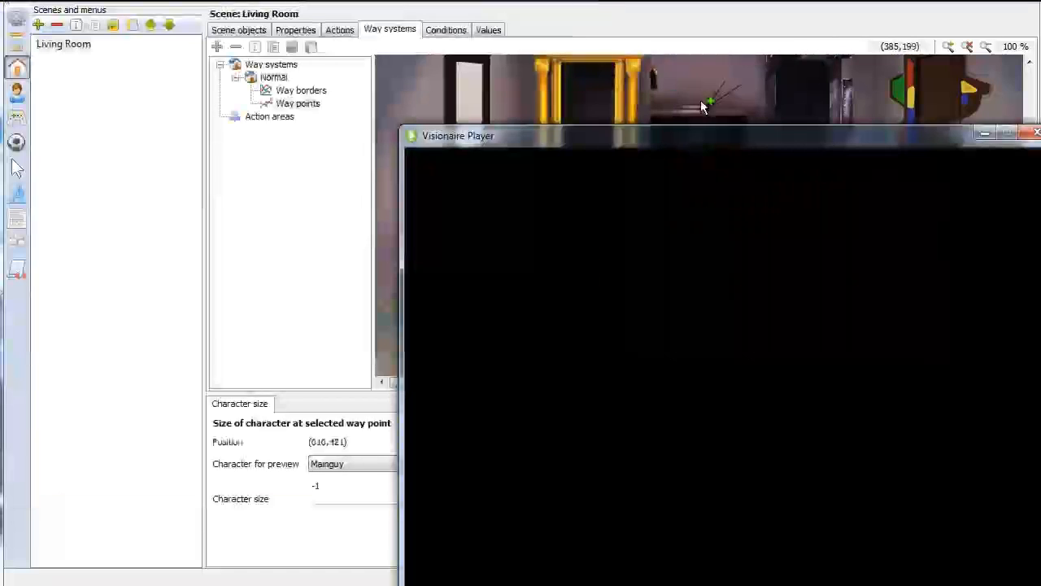
left_click_drag(774, 142, 586, 56)
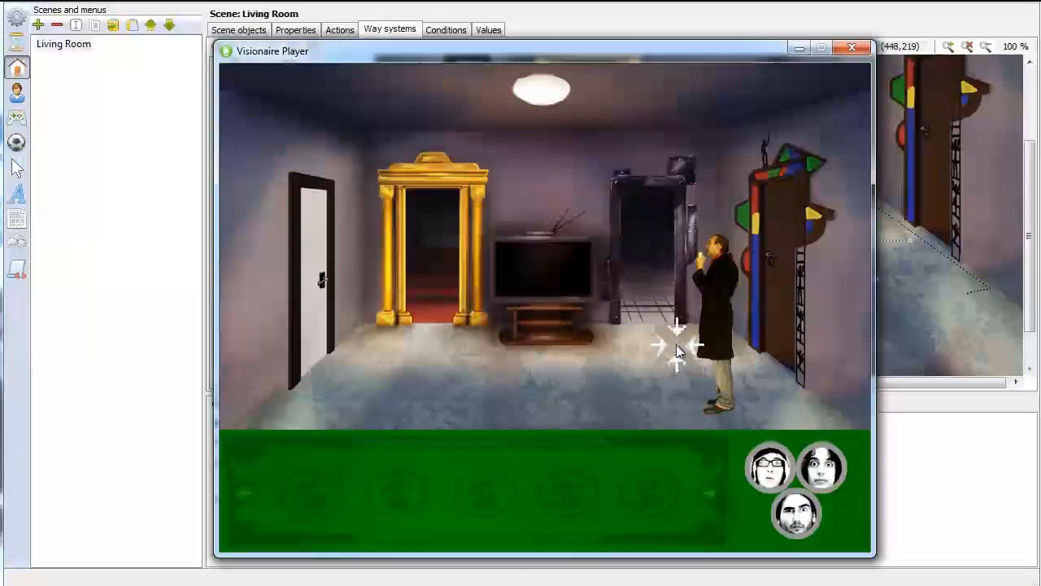
left_click(650, 335)
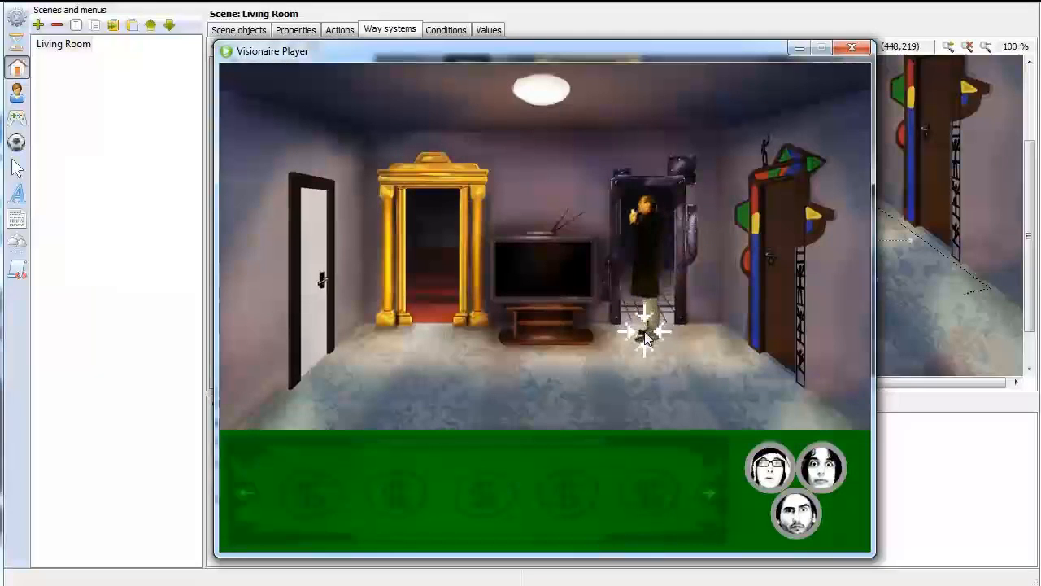
left_click(759, 370)
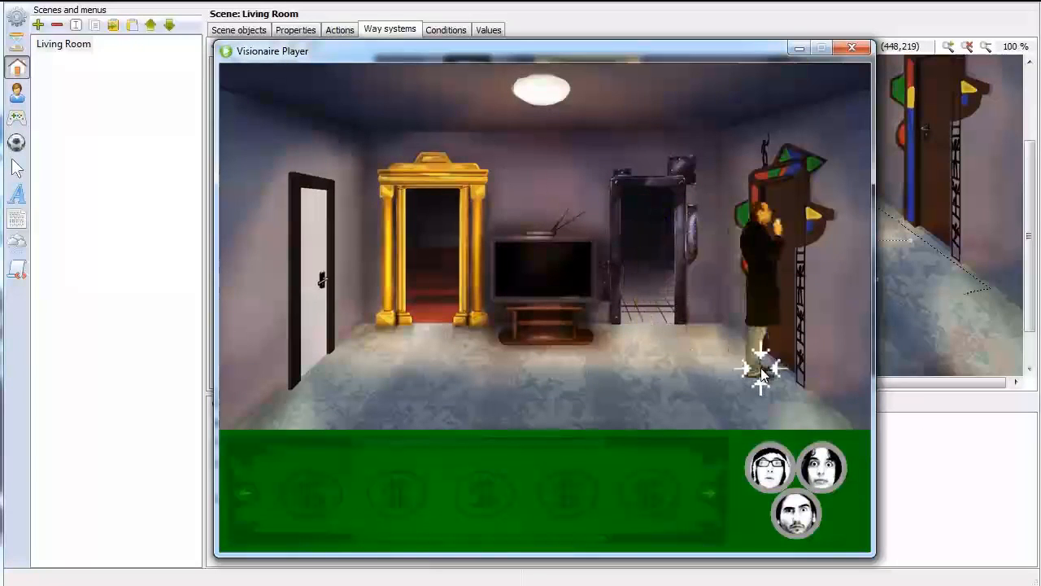
left_click(312, 380)
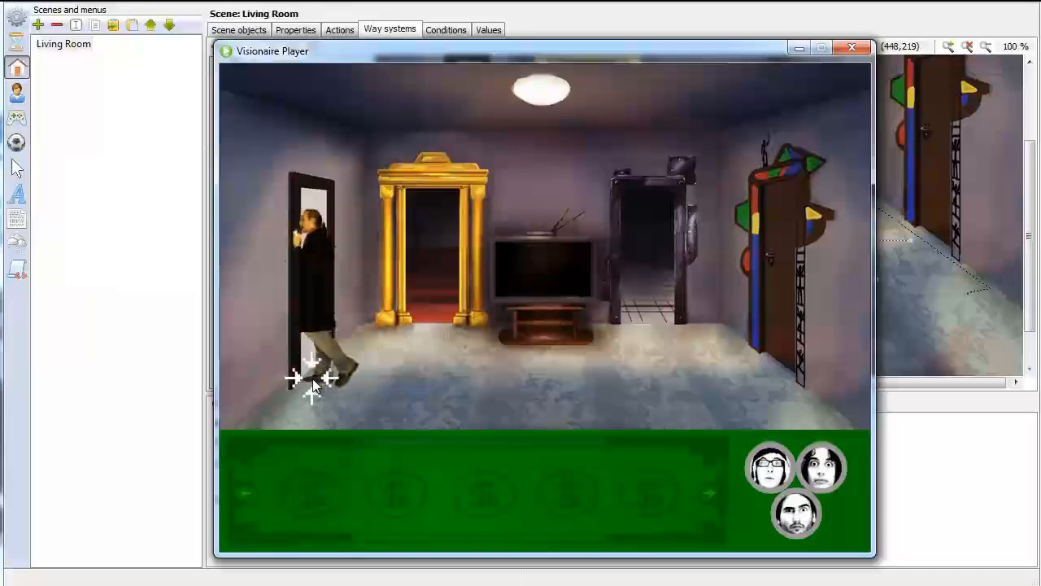
left_click(429, 315)
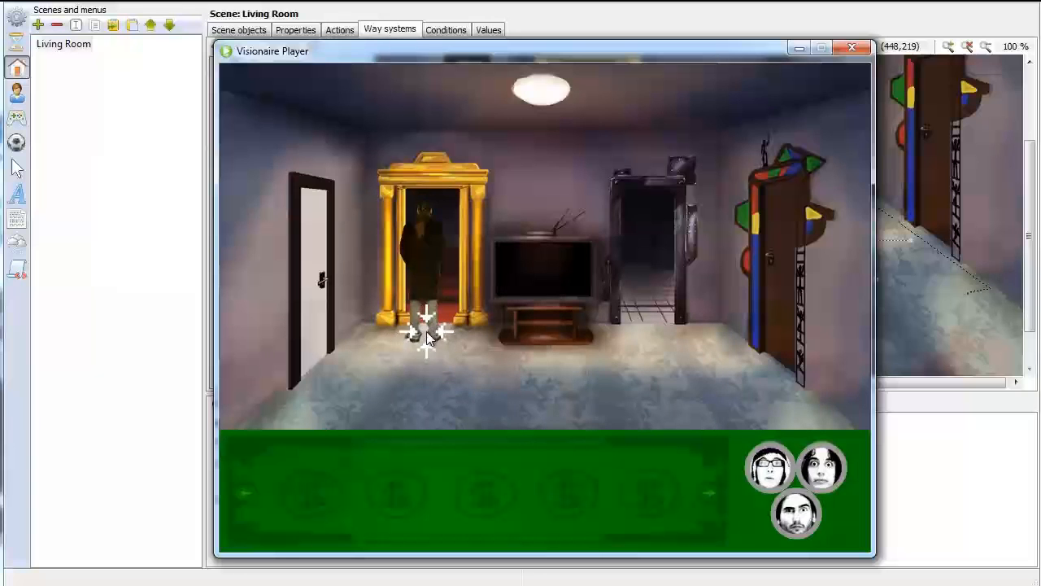
Walk Mainguy across the front floor and past the TV stand to test how his size changes
left_click(407, 383)
left_click(380, 405)
left_click(552, 366)
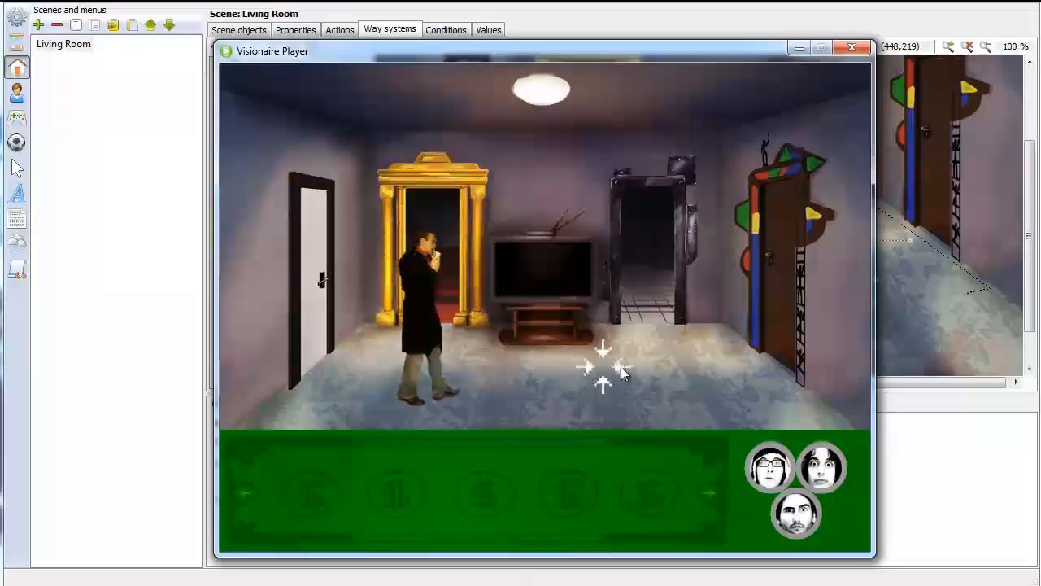
left_click(679, 382)
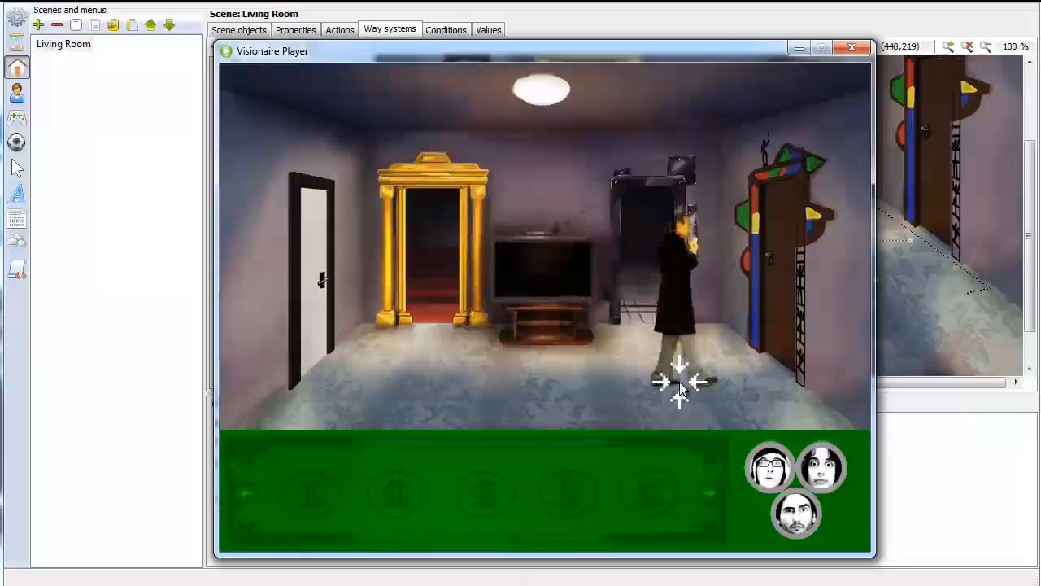
left_click(597, 367)
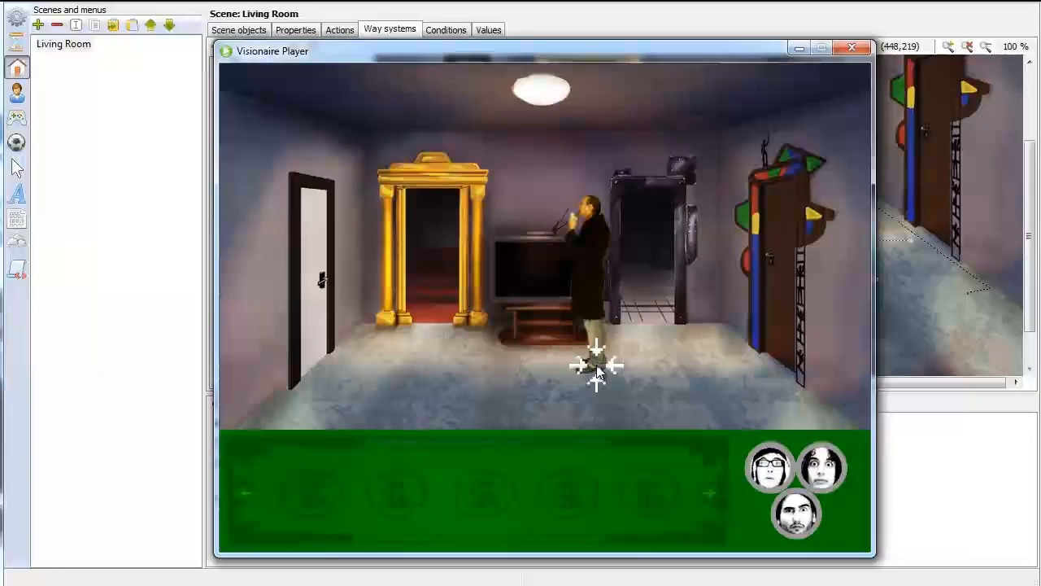
left_click(627, 358)
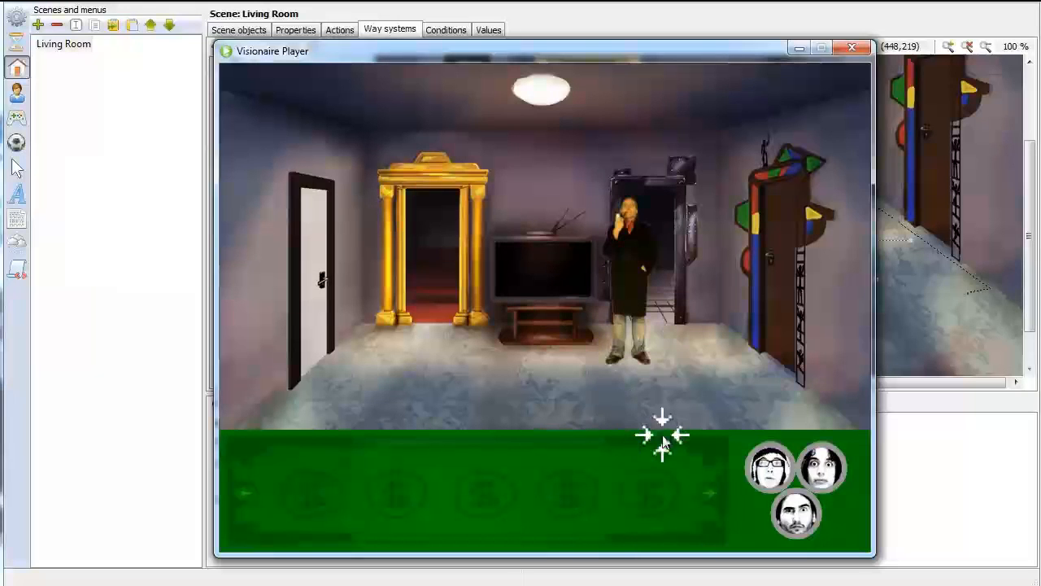
Review the game properties and the Living Room scene's background
left_click(18, 19)
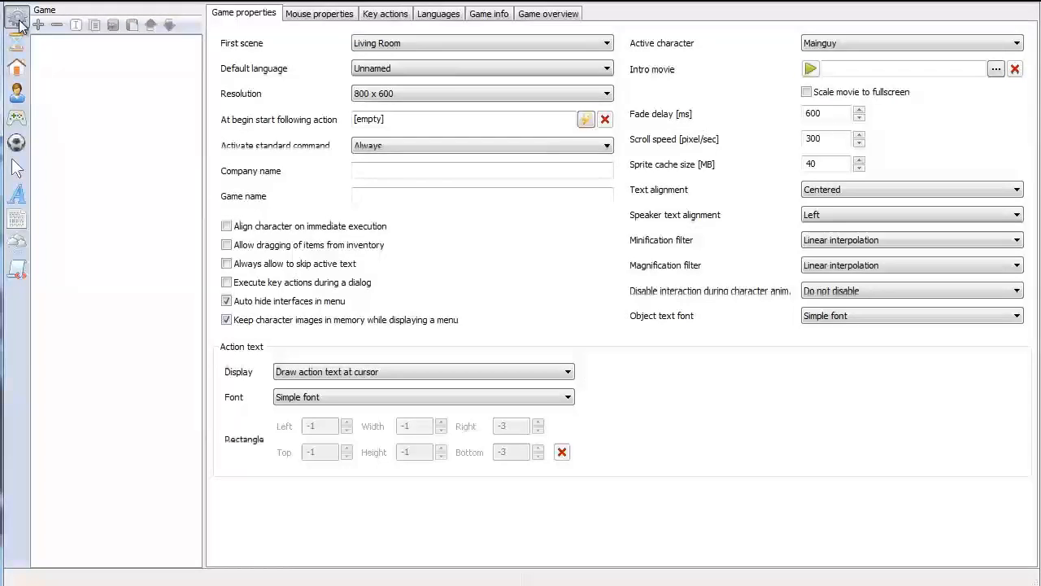
left_click(17, 73)
left_click(63, 46)
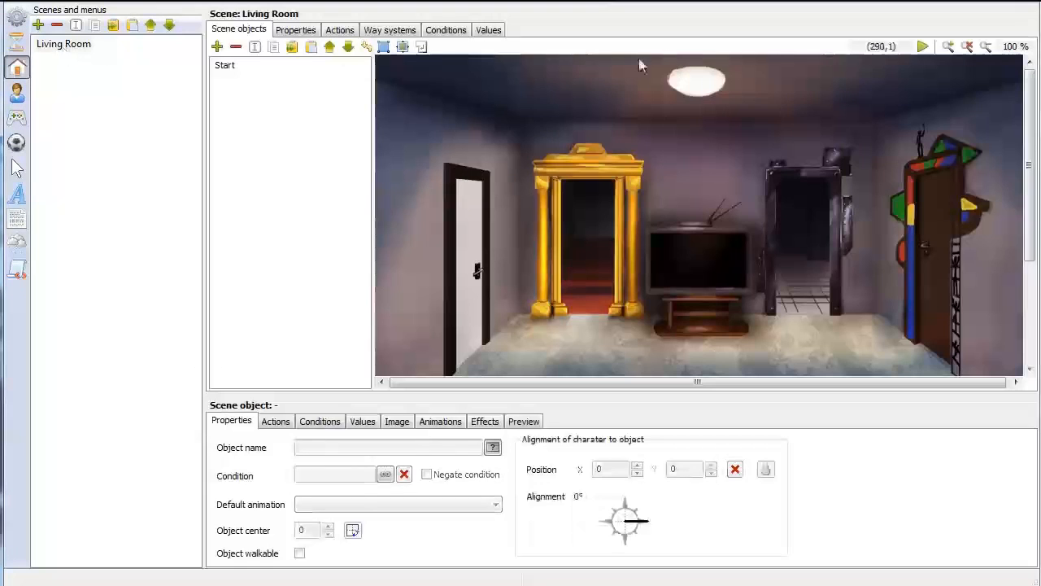
scroll(730, 214, "down", 5)
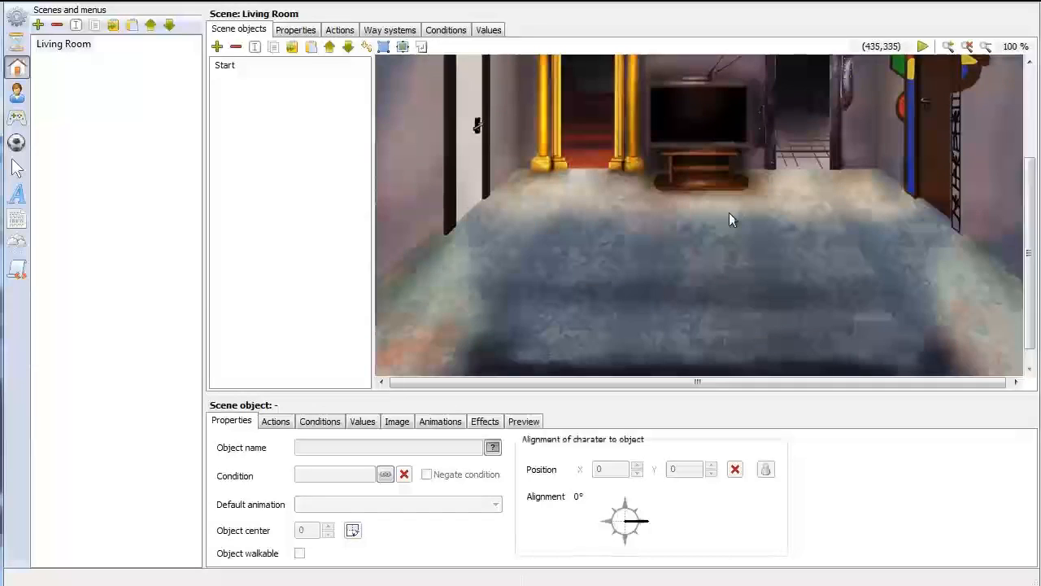
scroll(504, 244, "up", 3)
scroll(504, 236, "down", 2)
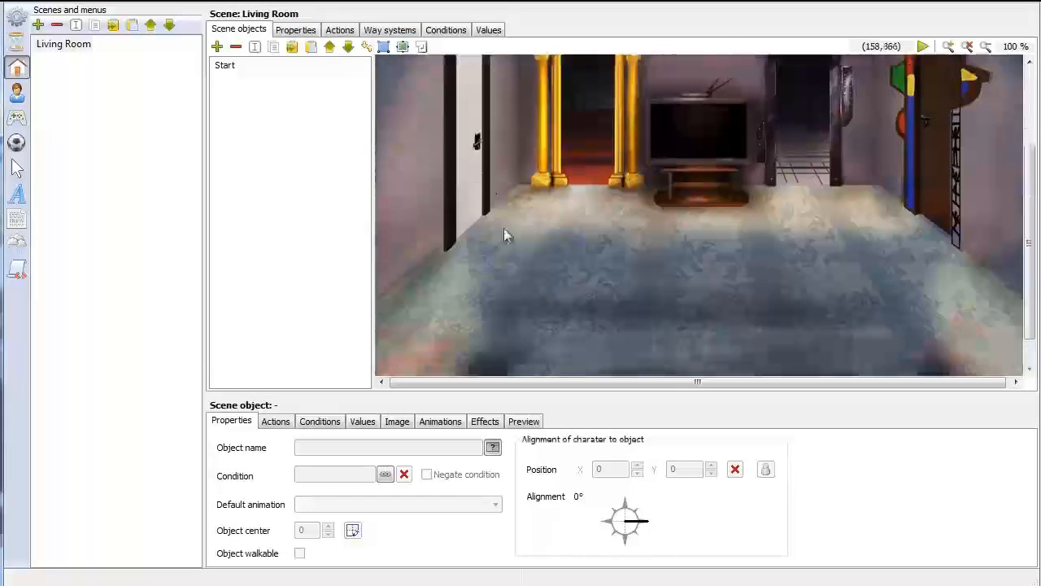
Review the Living Room's way borders and way points with Mainguy as the character for preview
left_click(390, 30)
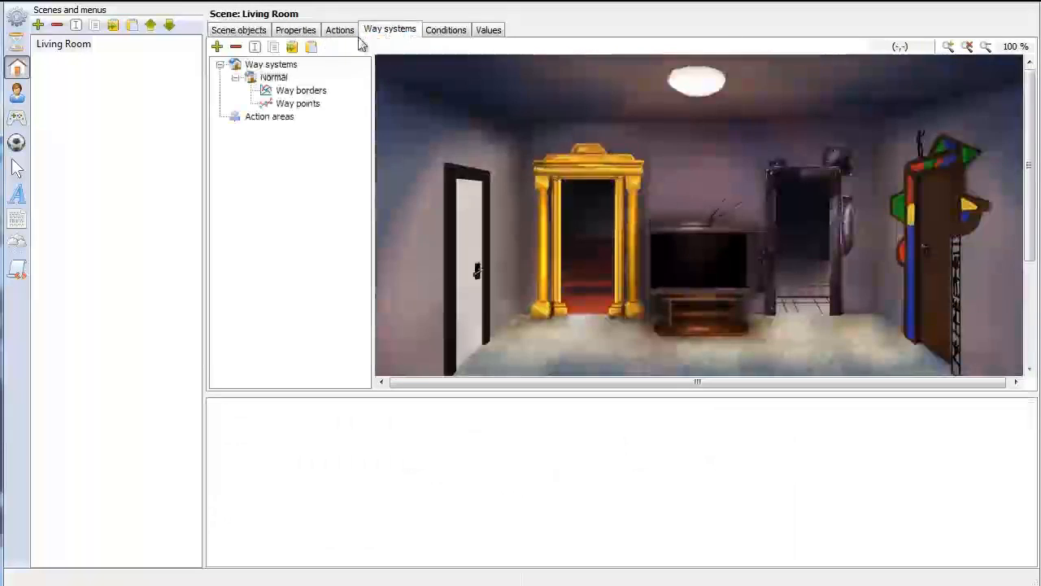
left_click(303, 92)
scroll(704, 198, "down", 5)
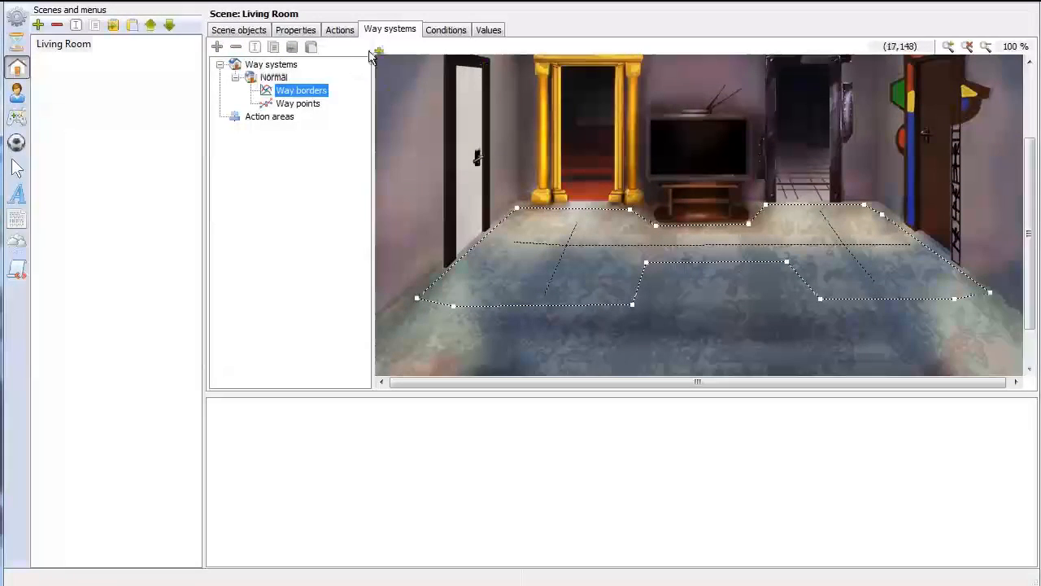
left_click(298, 103)
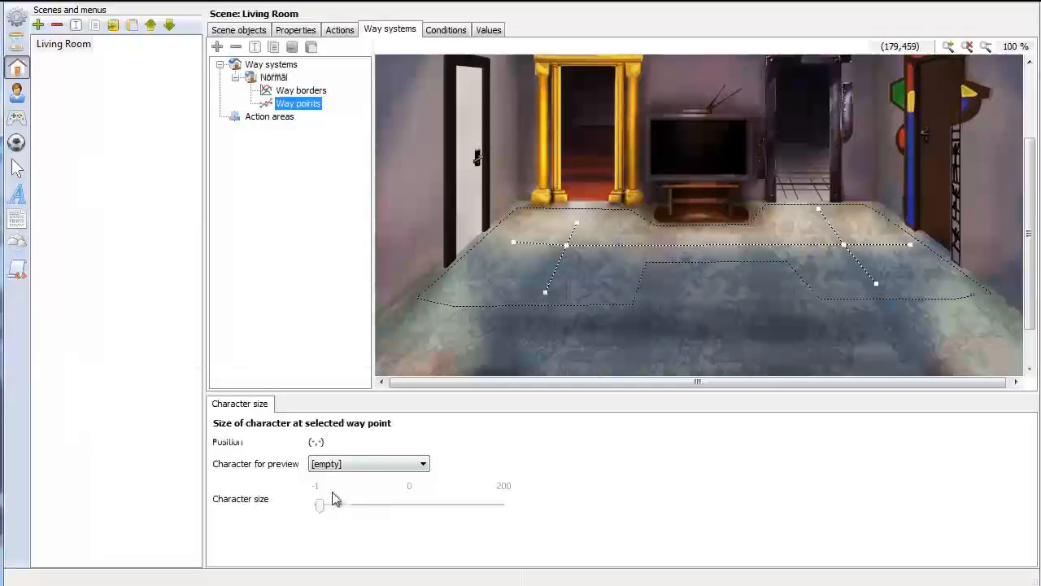
left_click(389, 462)
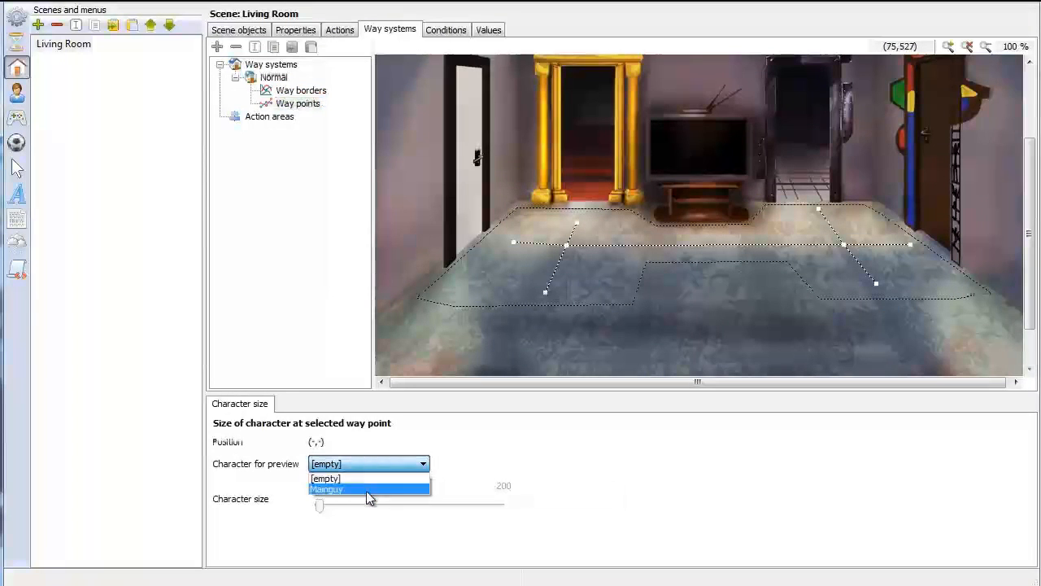
left_click(367, 487)
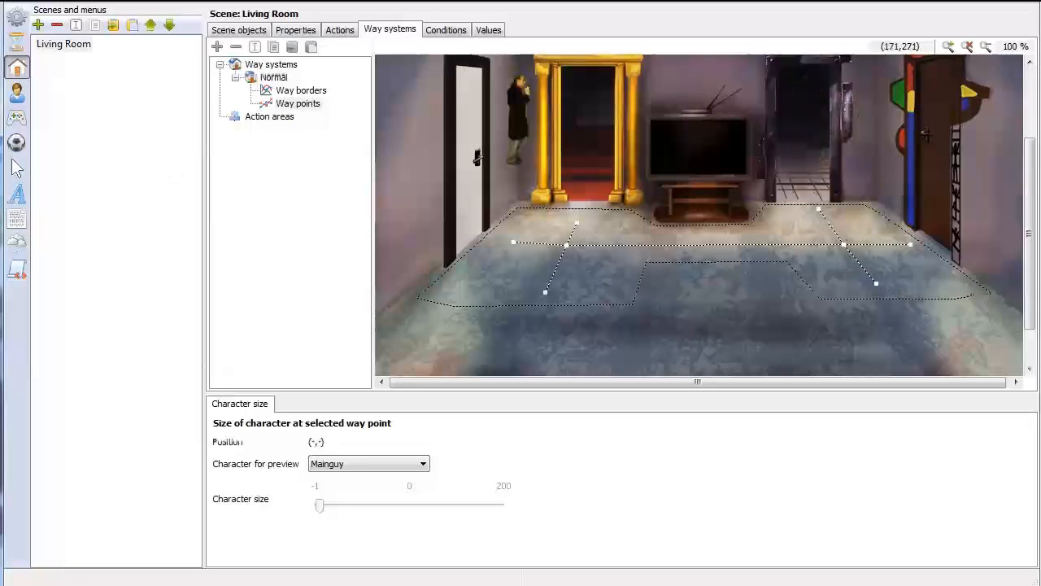
Review the buttons of the Inventory and Mouse interfaces
left_click(17, 118)
left_click(50, 46)
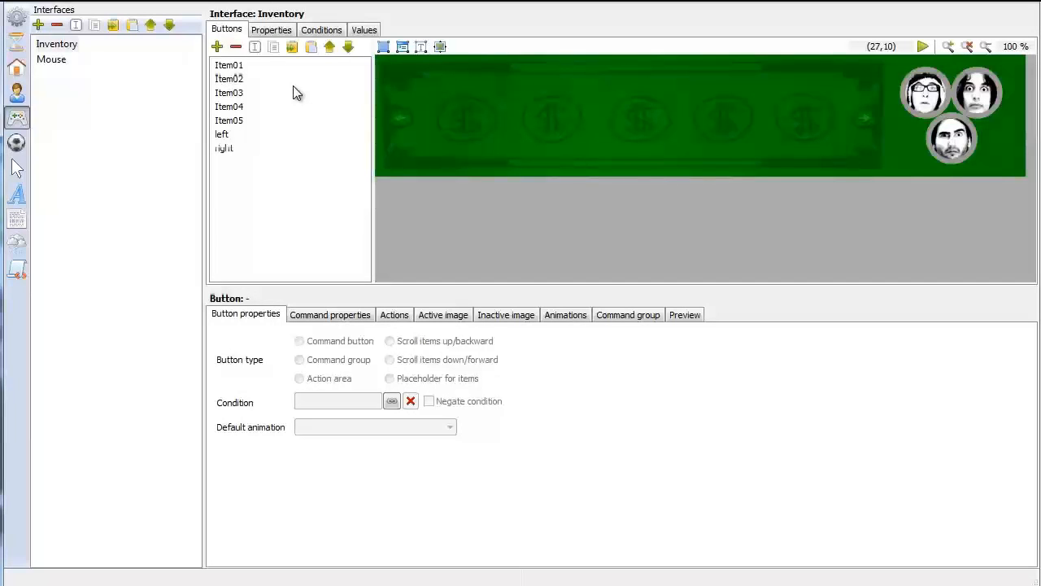
left_click(63, 63)
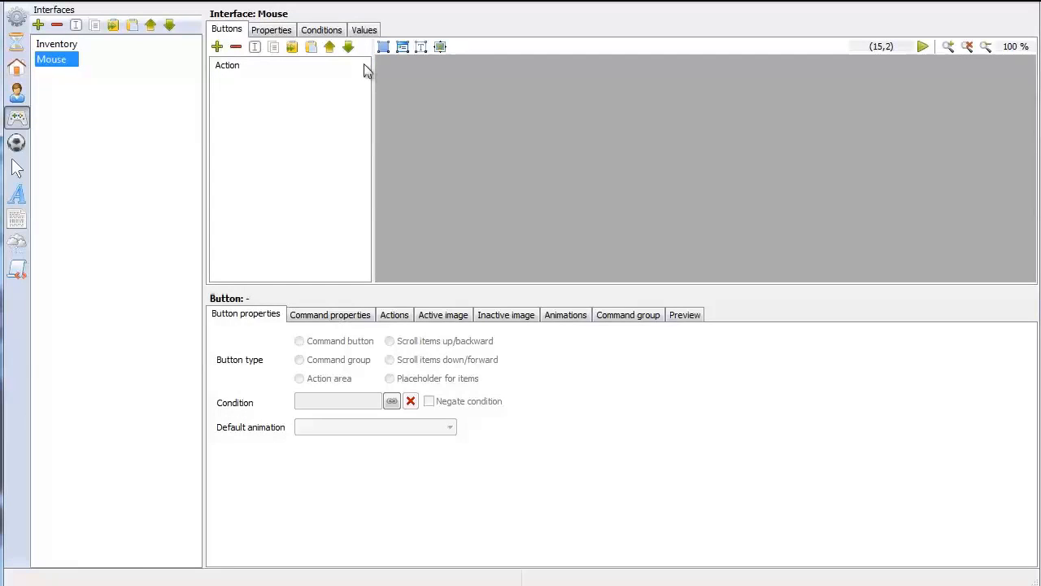
Create a new scene object named Testaction in the Living Room scene
left_click(22, 71)
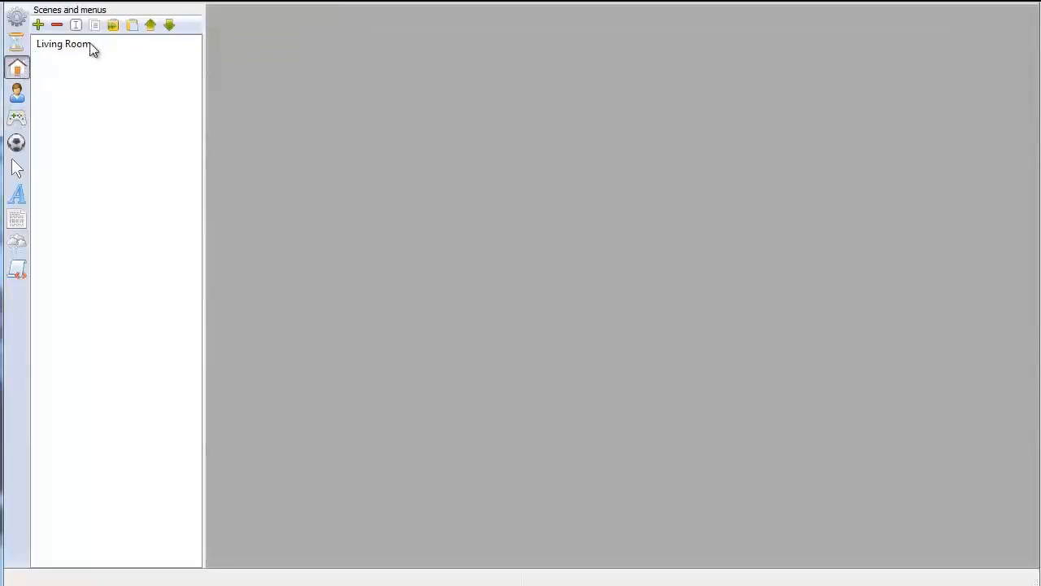
left_click(90, 44)
left_click(234, 66)
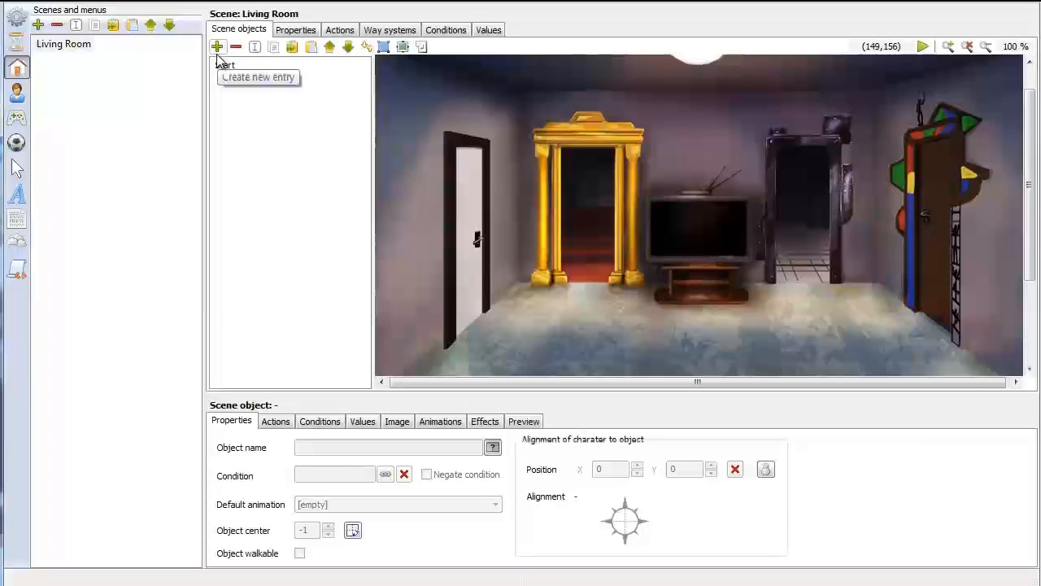
left_click(217, 49)
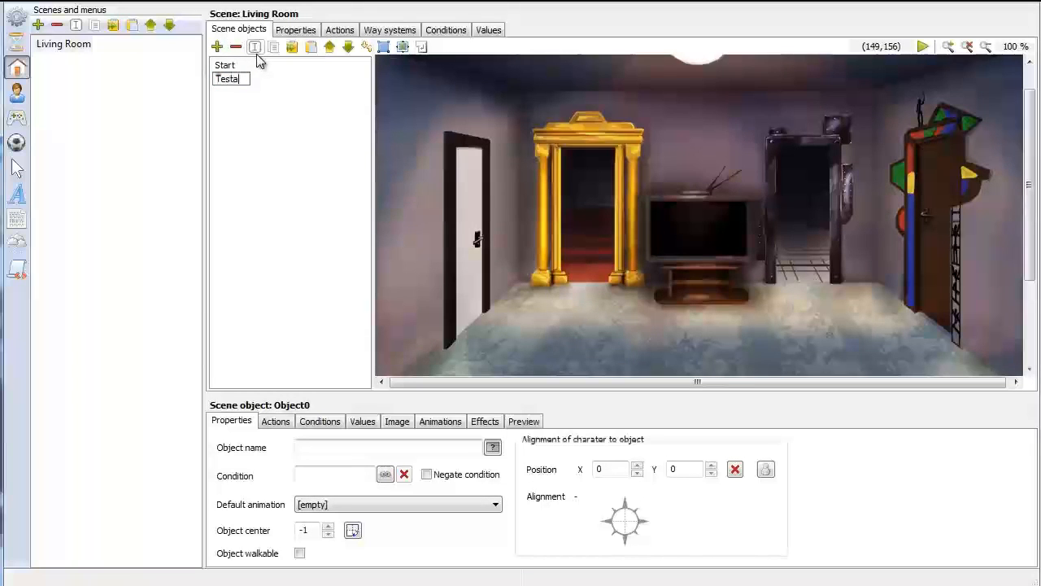
type("Testaction")
key("Return")
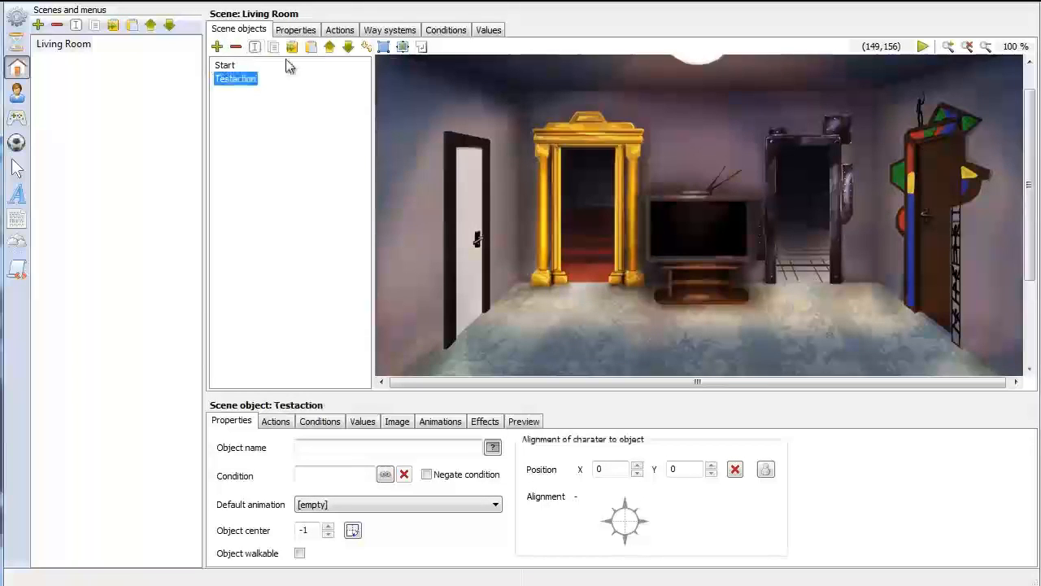
Outline a four-point object area around the TV screen for the Testaction object
left_click(383, 49)
left_click(650, 198)
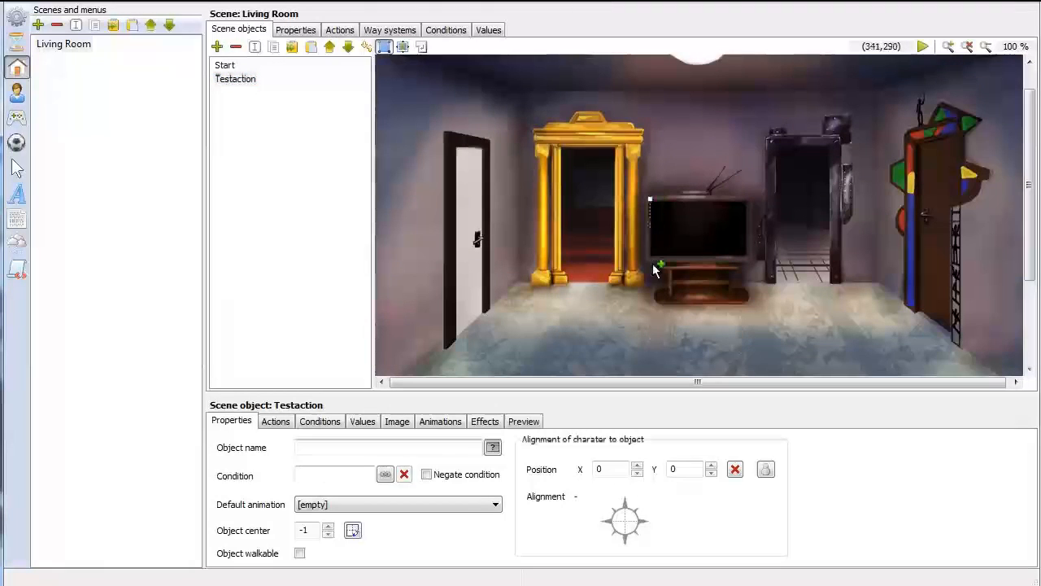
left_click(750, 260)
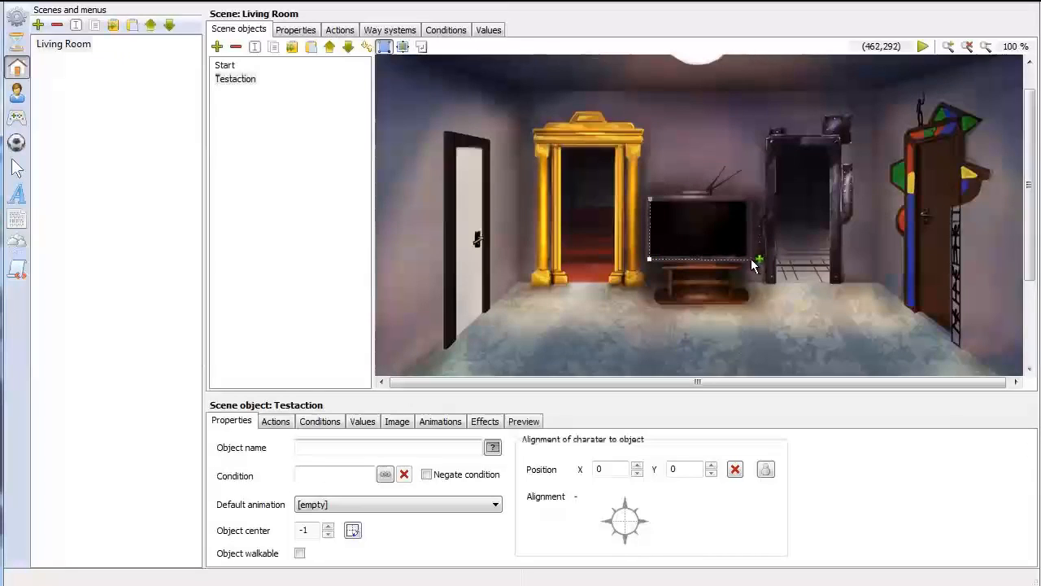
left_click(750, 197)
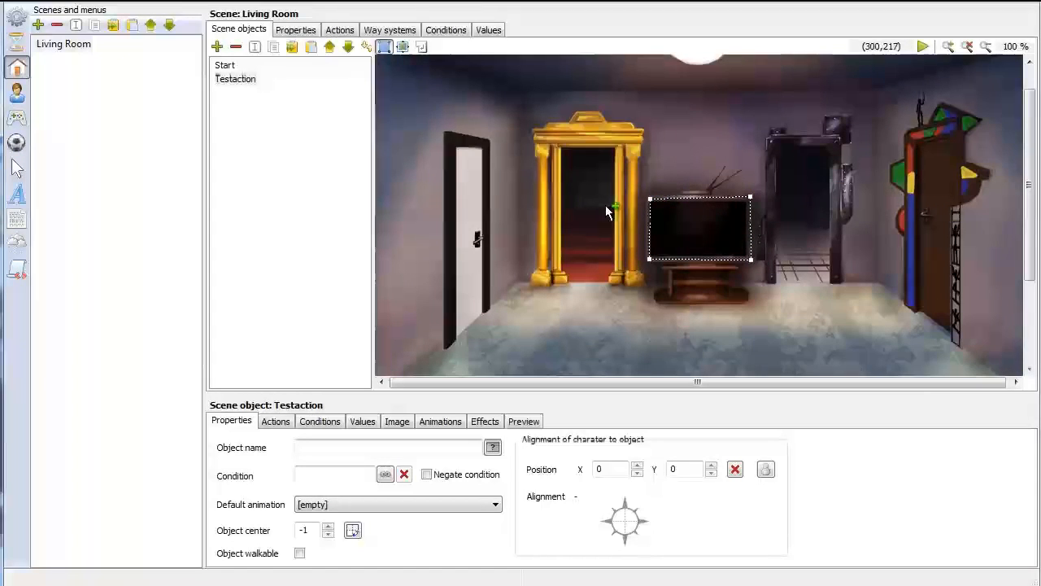
Set Testaction's character position in front of the TV at X 394, Y 362, with a 90° alignment facing the TV
scroll(719, 259, "down", 1)
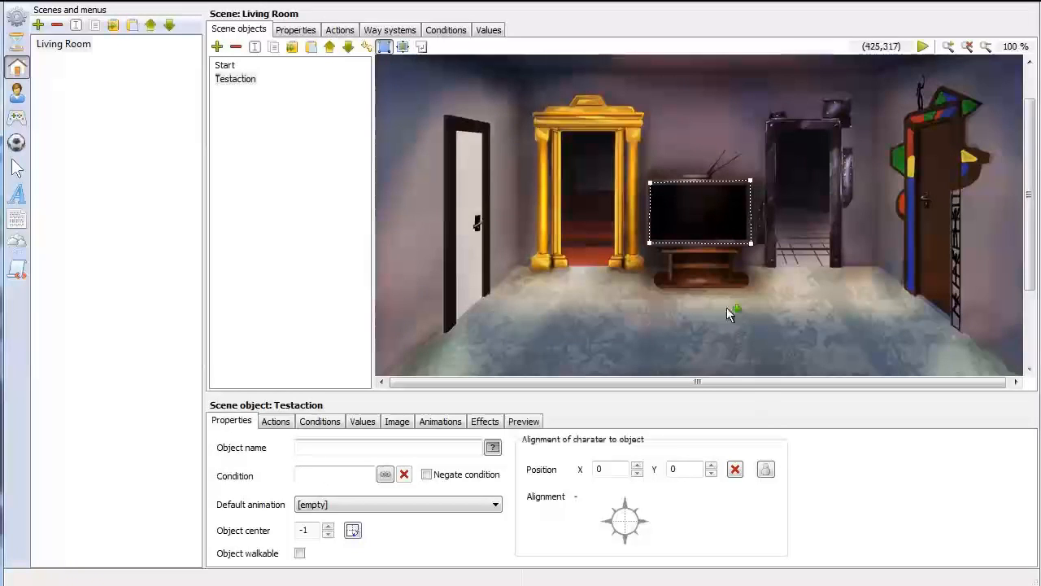
left_click(768, 470)
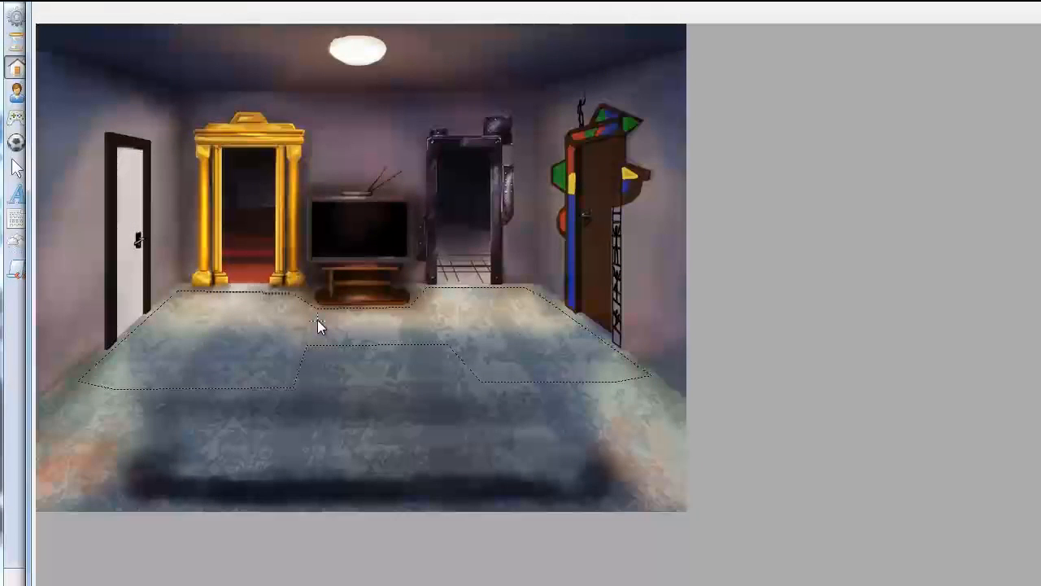
left_click(984, 562)
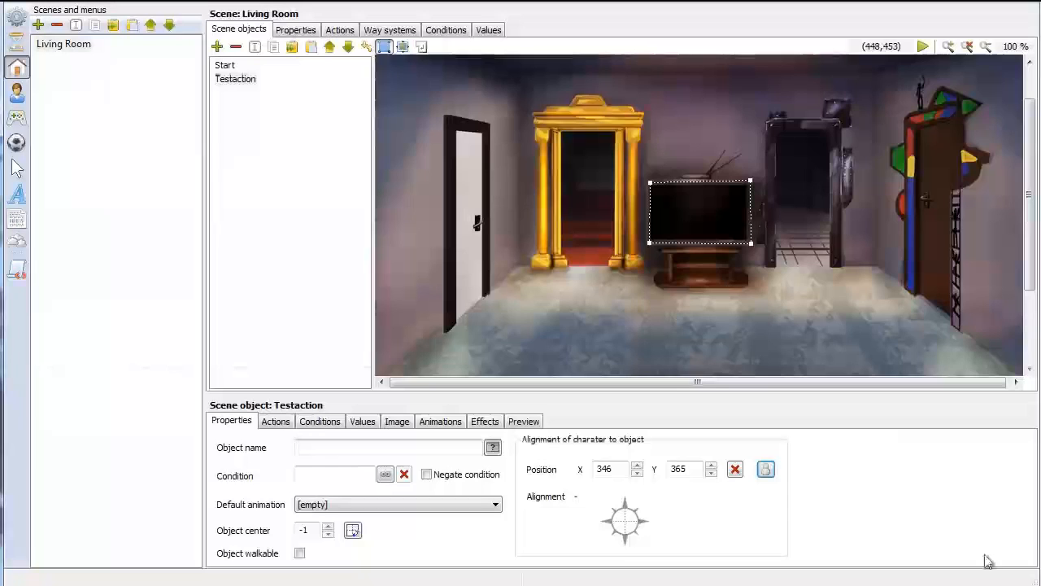
left_click(626, 506)
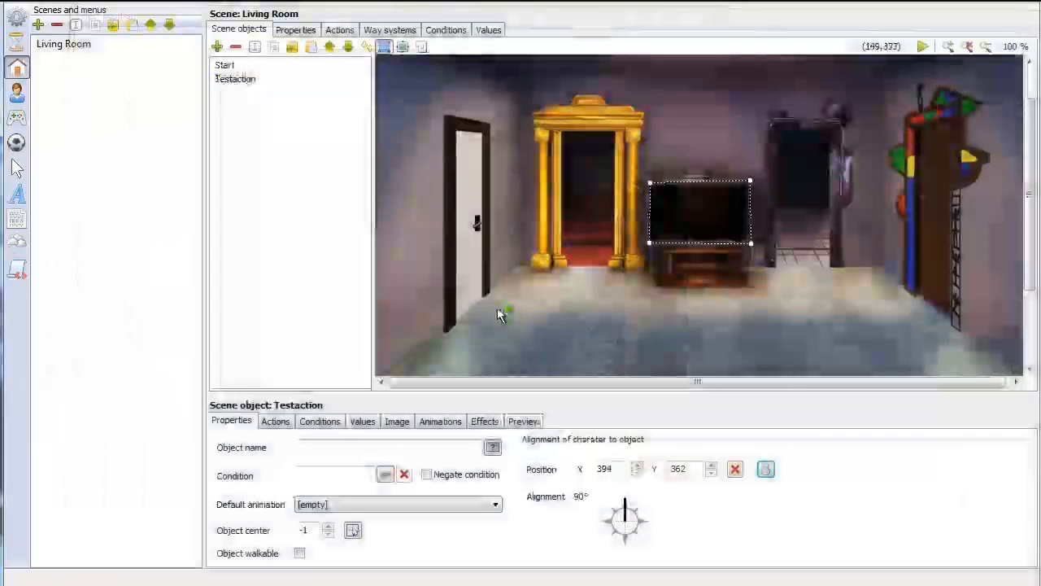
Add an action to Testaction that runs on an executed command on the object, with the command Action
left_click(274, 421)
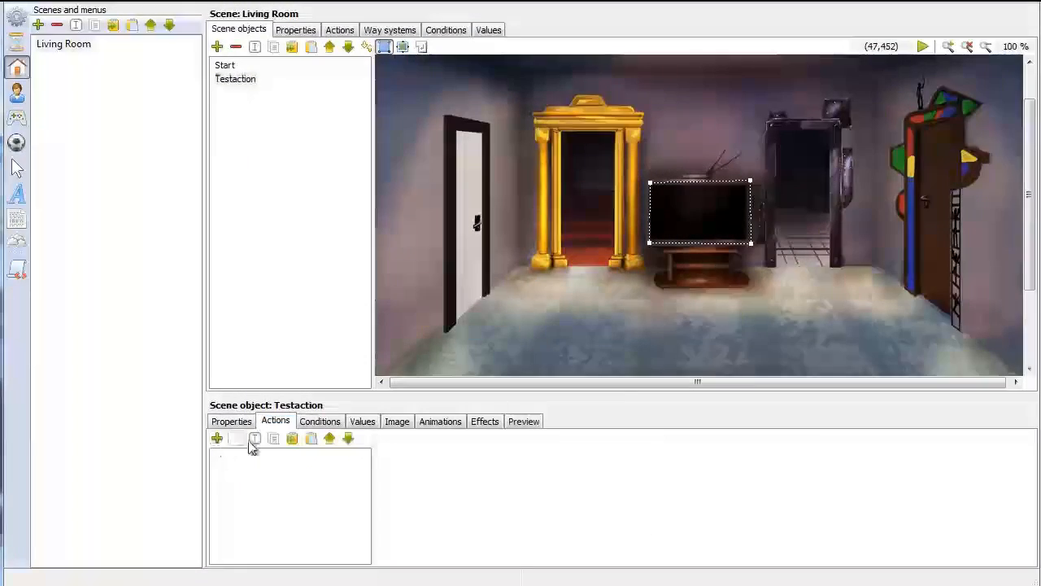
left_click_drag(384, 365, 384, 319)
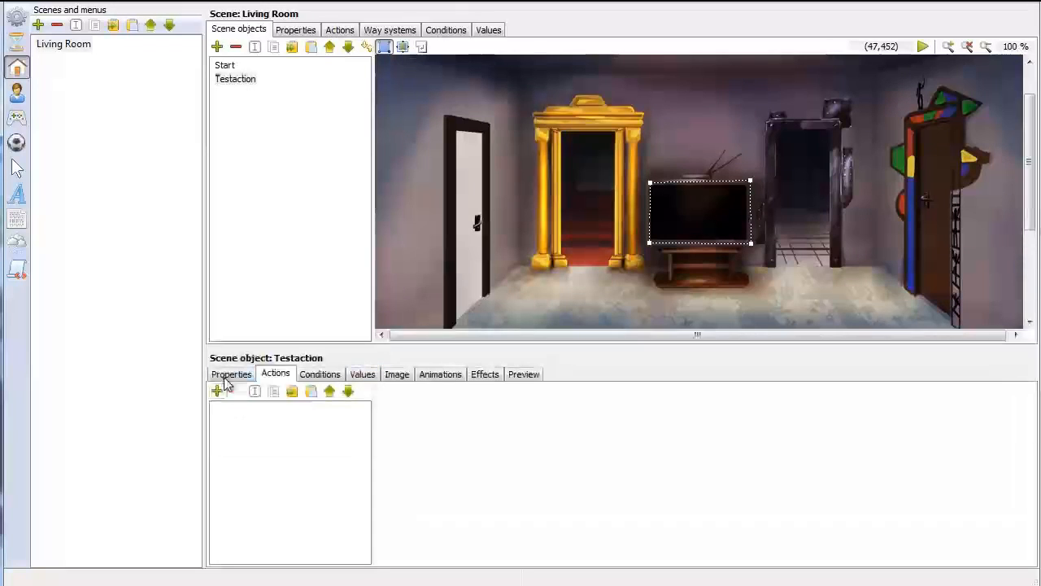
left_click(218, 391)
double_click(237, 410)
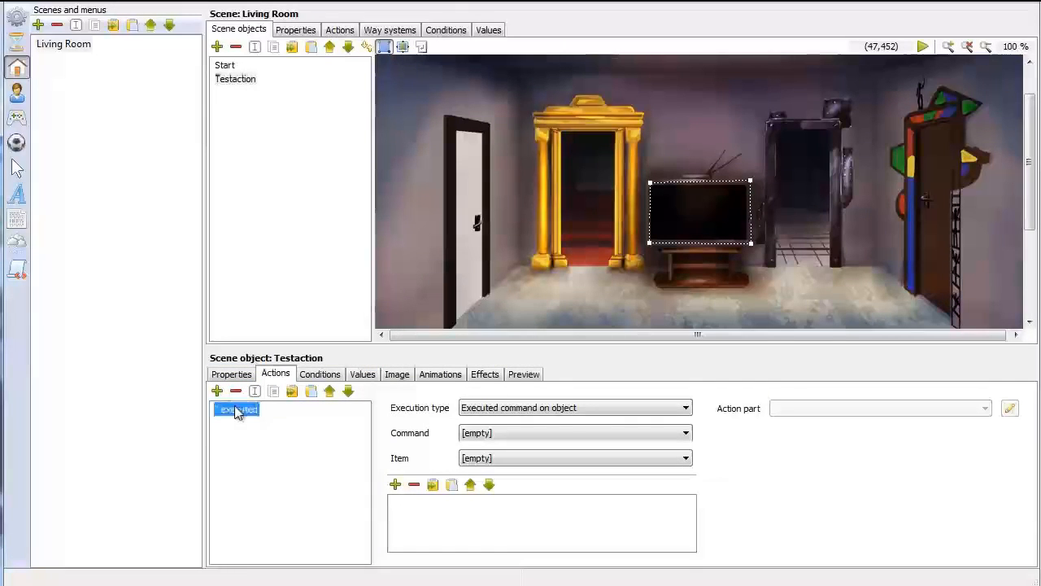
left_click(525, 432)
left_click(505, 460)
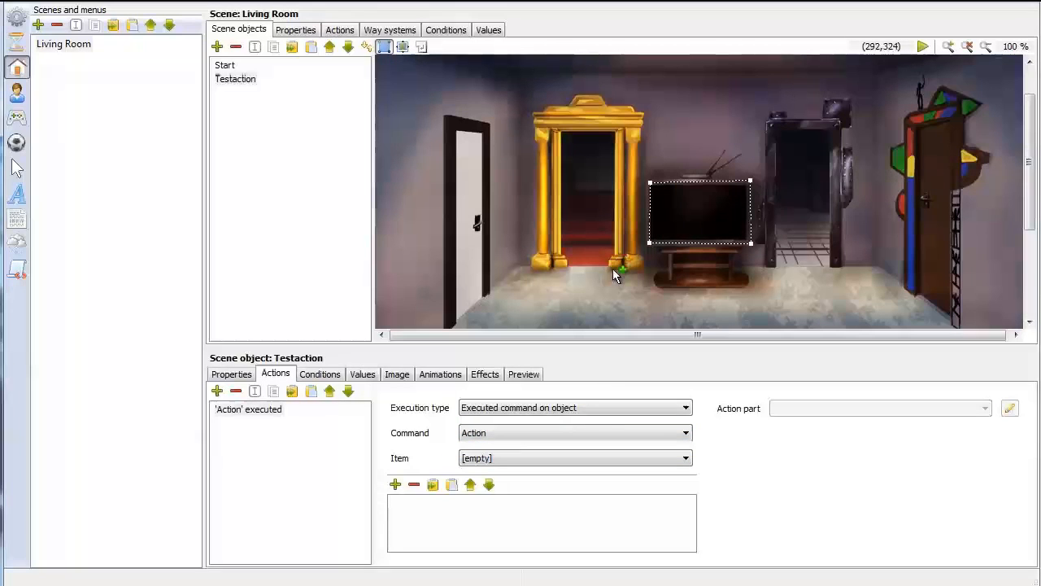
Add a Display text action part spoken by Mainguy with the text "Hey. That is a neat action, dude."
left_click(396, 485)
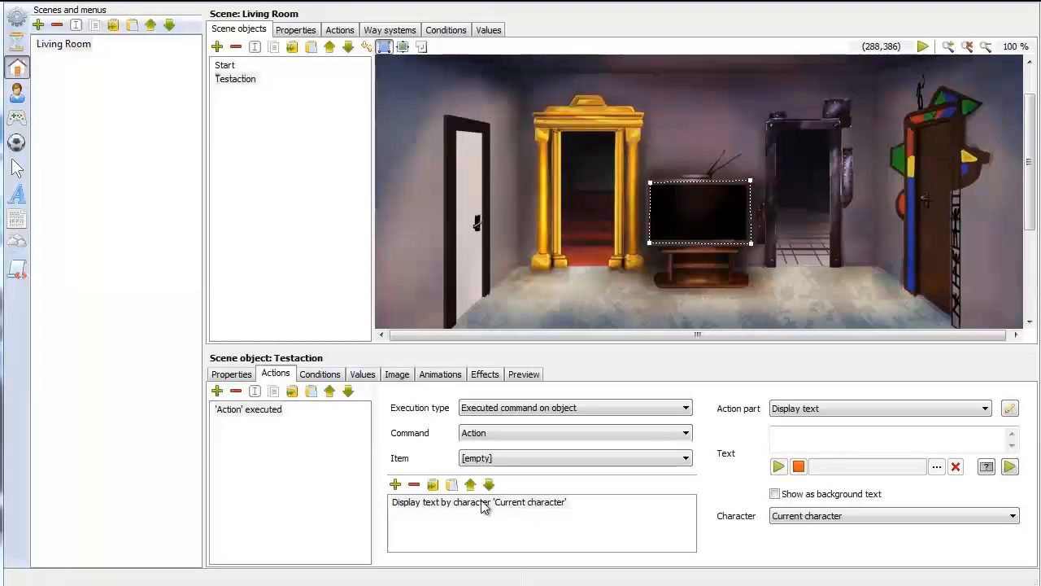
left_click(829, 516)
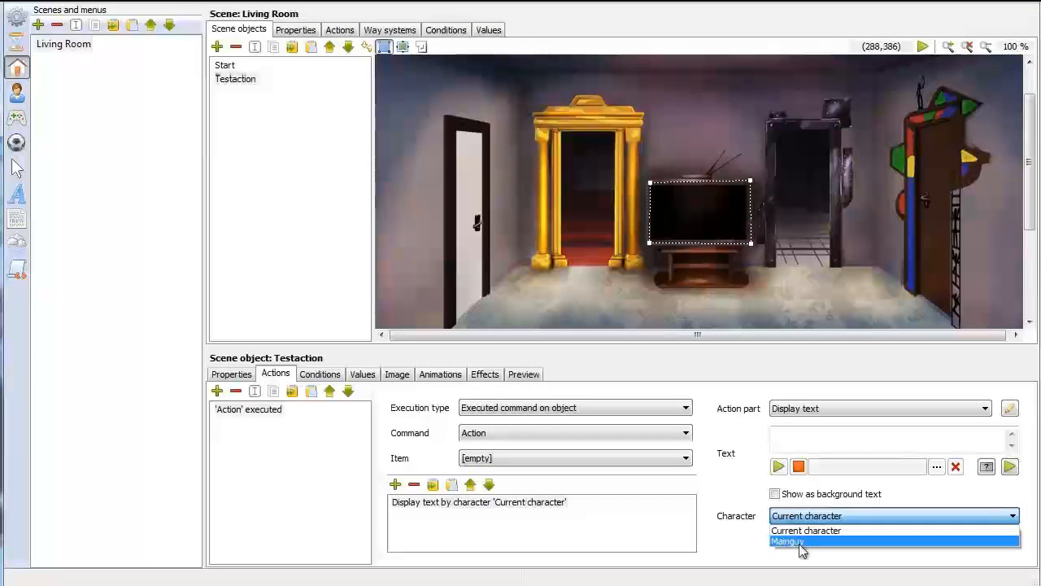
left_click(800, 541)
left_click(809, 436)
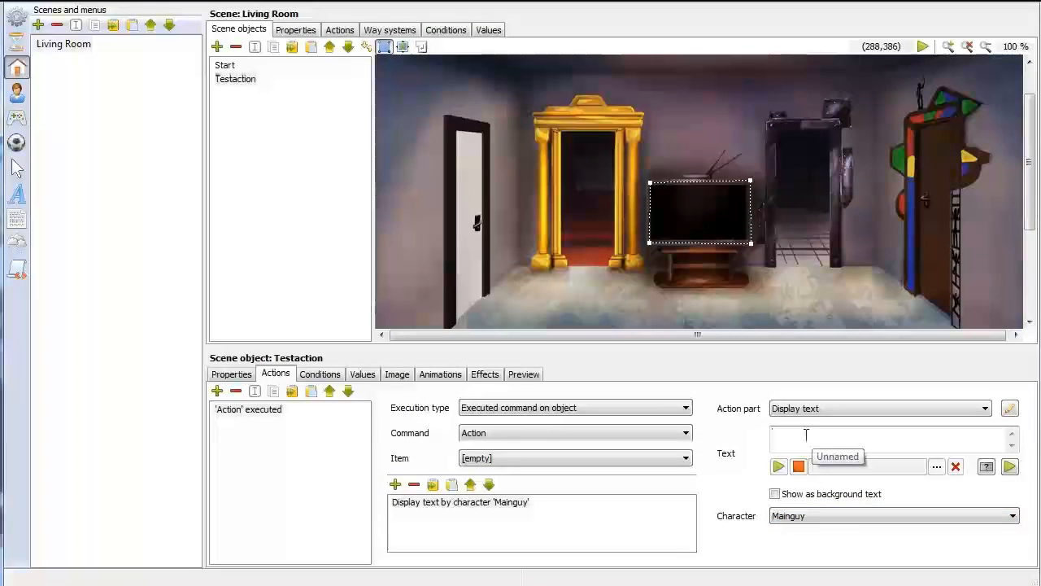
type("He")
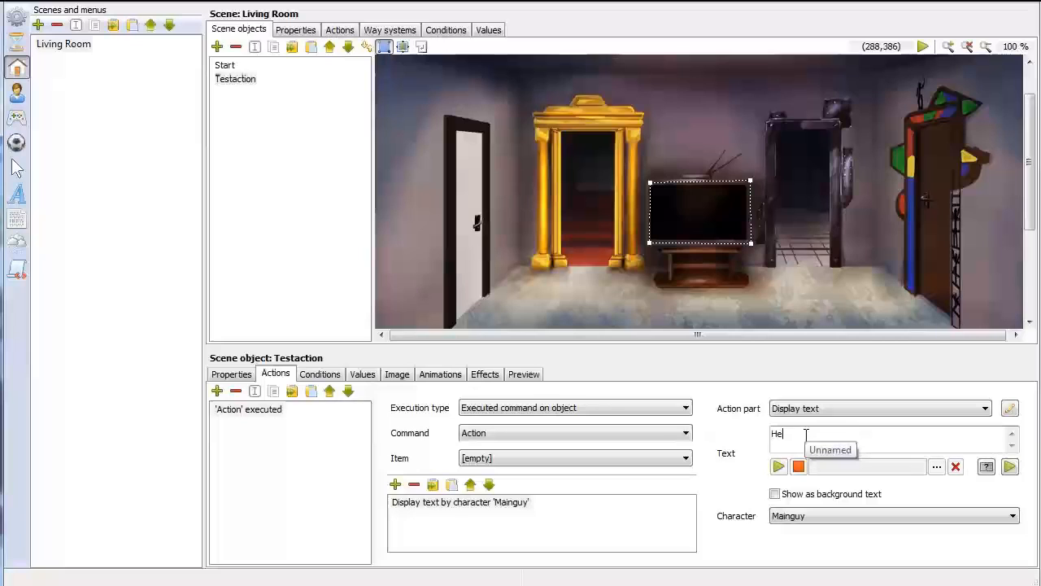
type("y")
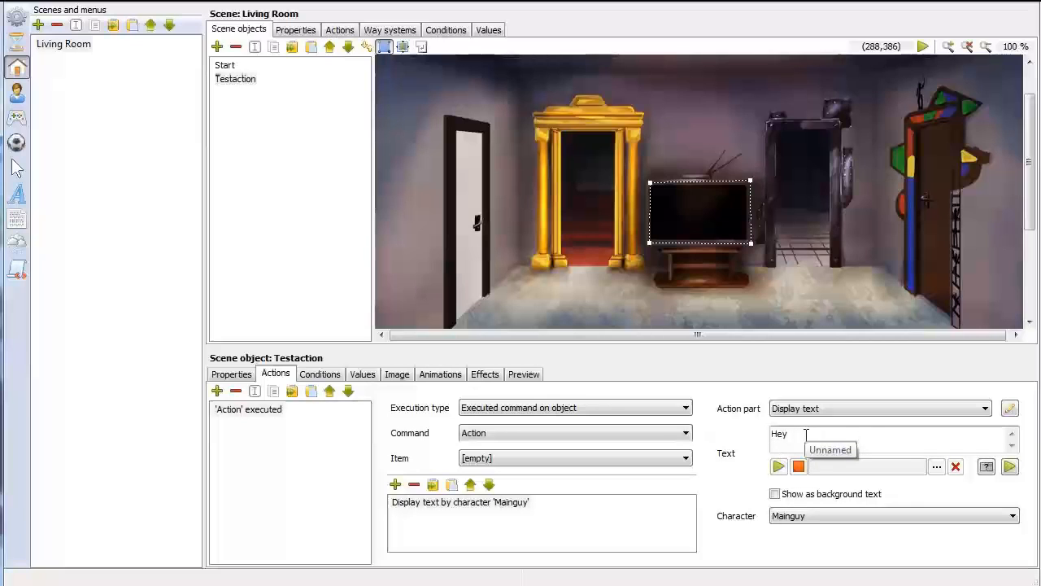
type(". That is a nea")
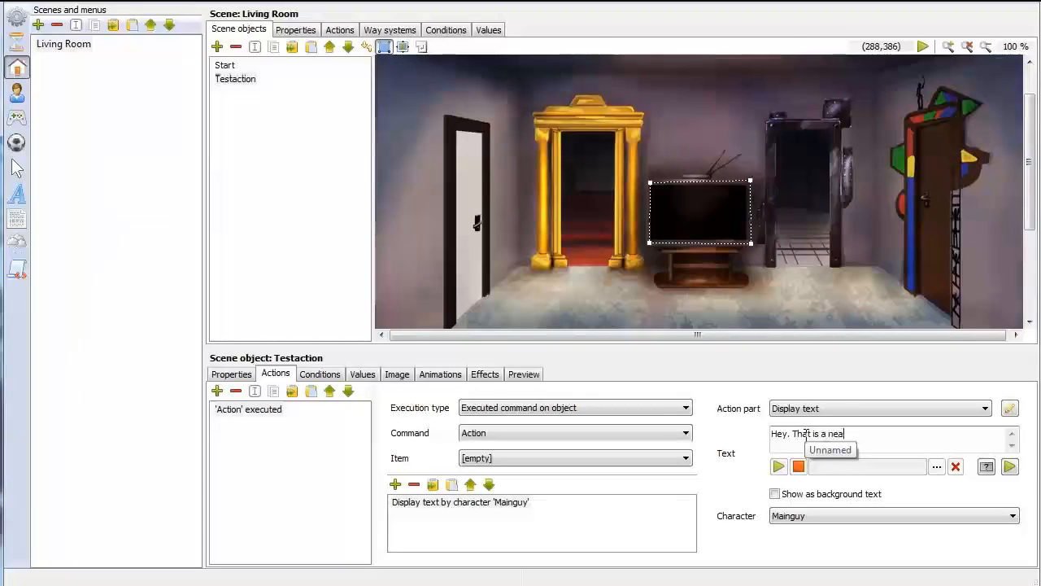
type("t action")
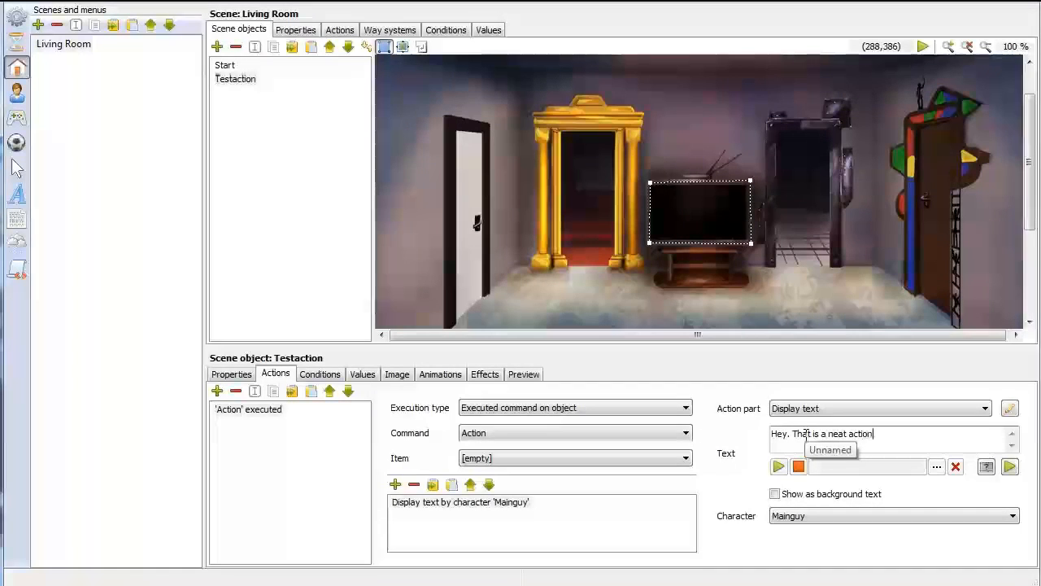
type(", dude.")
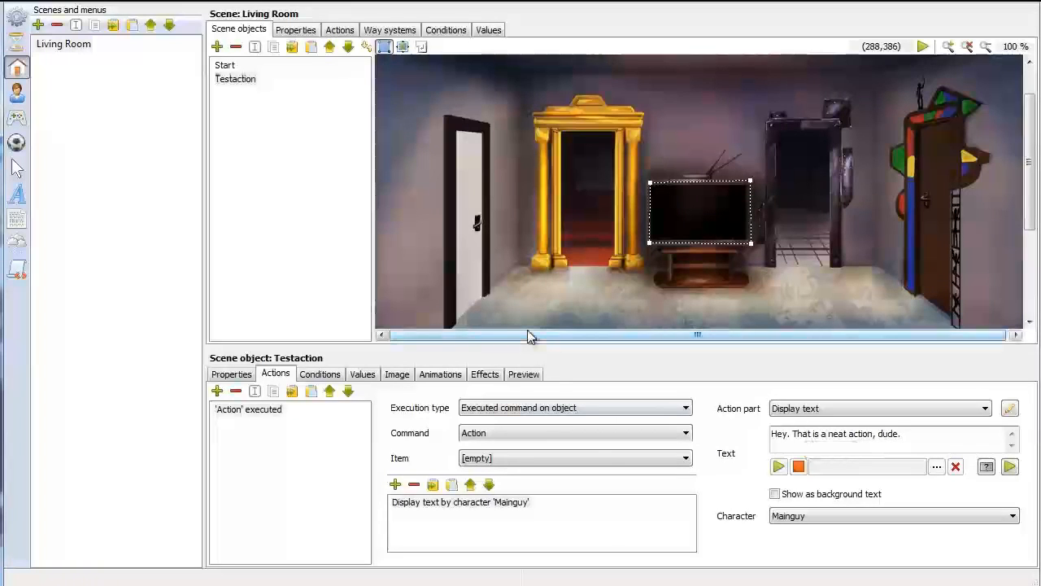
Run the game, have the character interact with the TV to check its action text, and close the player
left_click(106, 2)
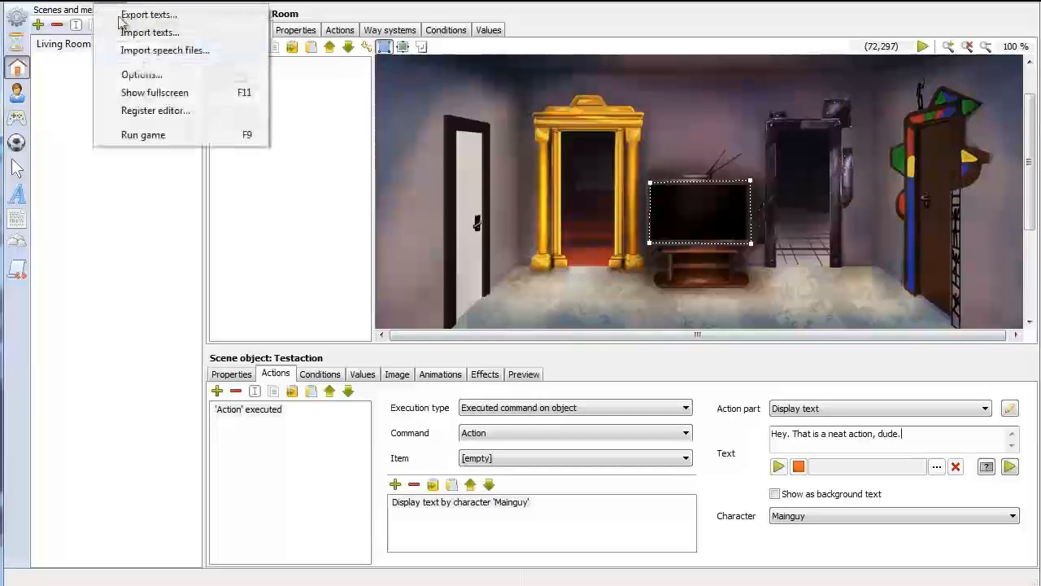
left_click(144, 134)
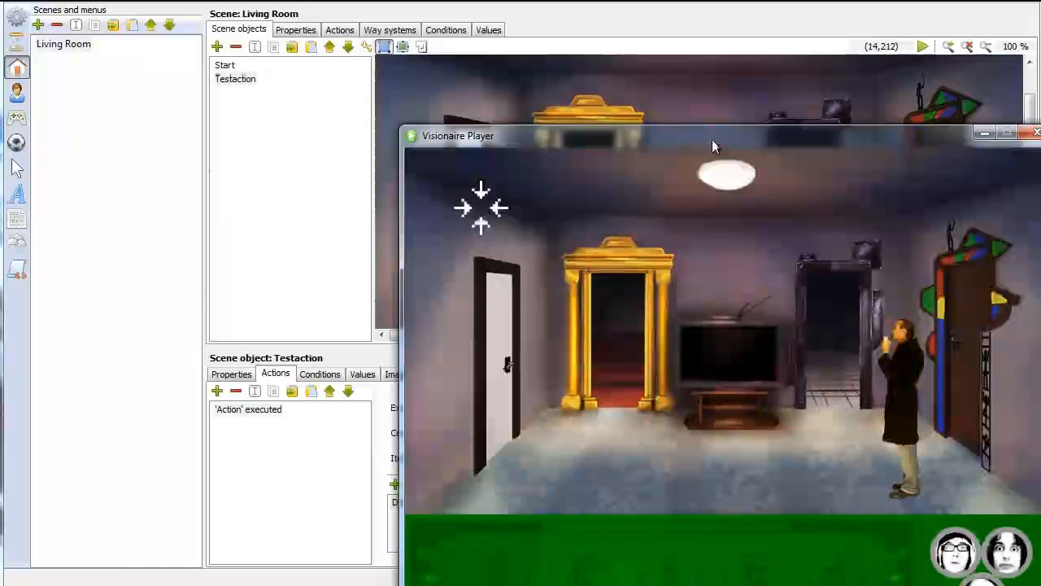
left_click_drag(663, 151, 418, 24)
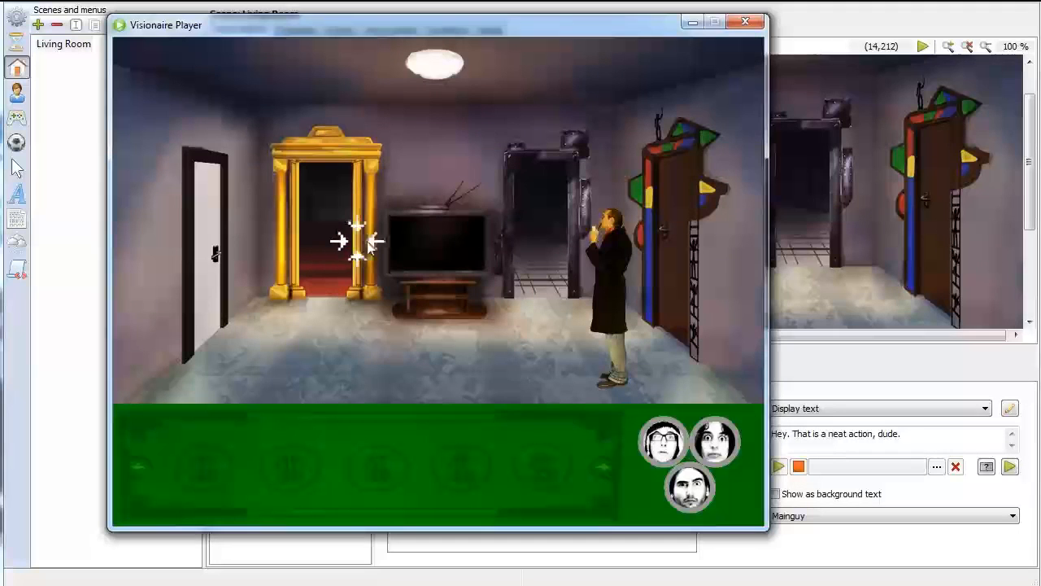
left_click(434, 244)
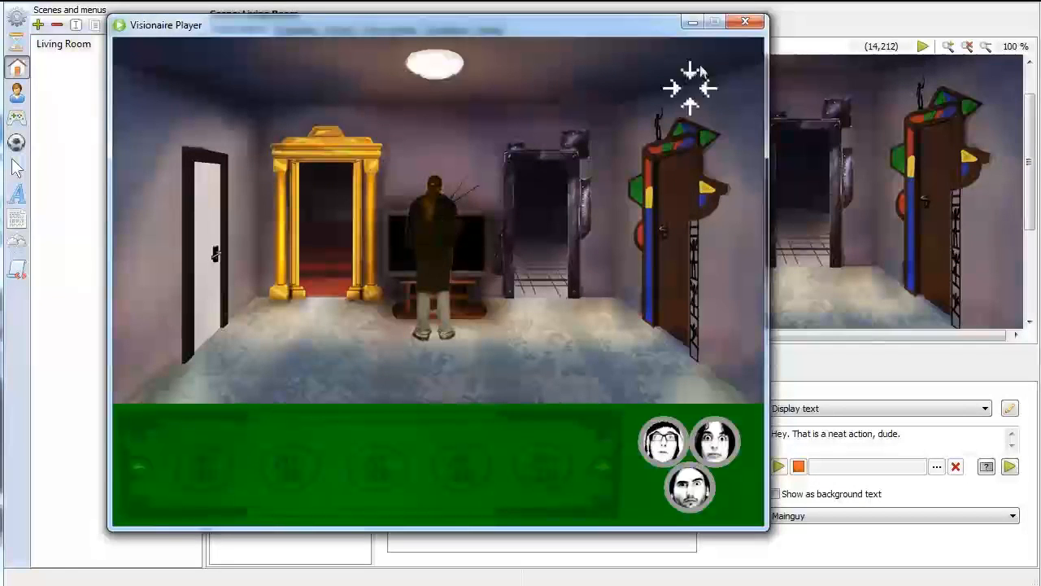
left_click(745, 22)
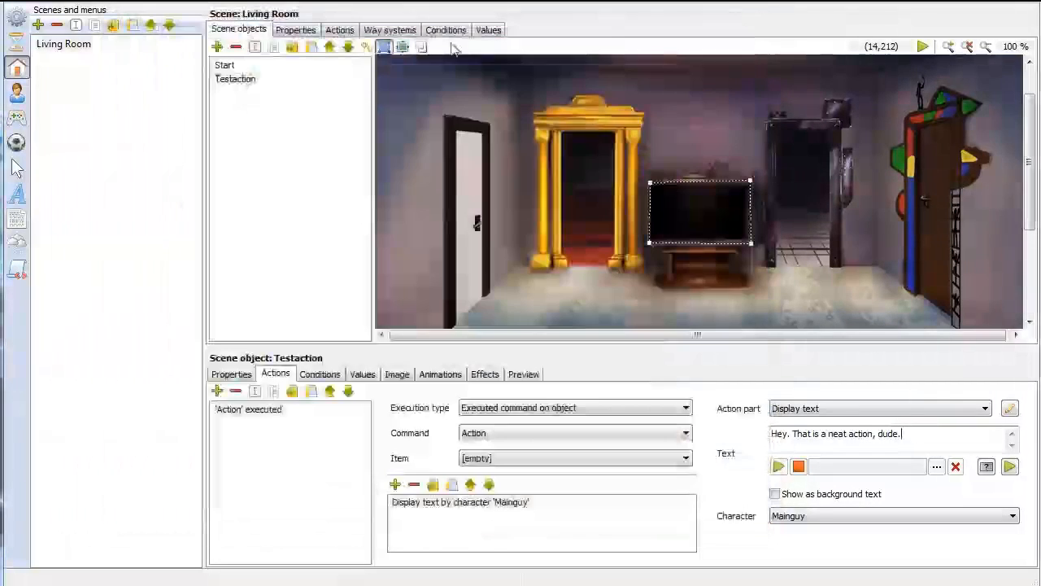
Set the letter spacing of Simple font to -10 pixels
left_click(17, 195)
left_click(61, 44)
left_click(266, 27)
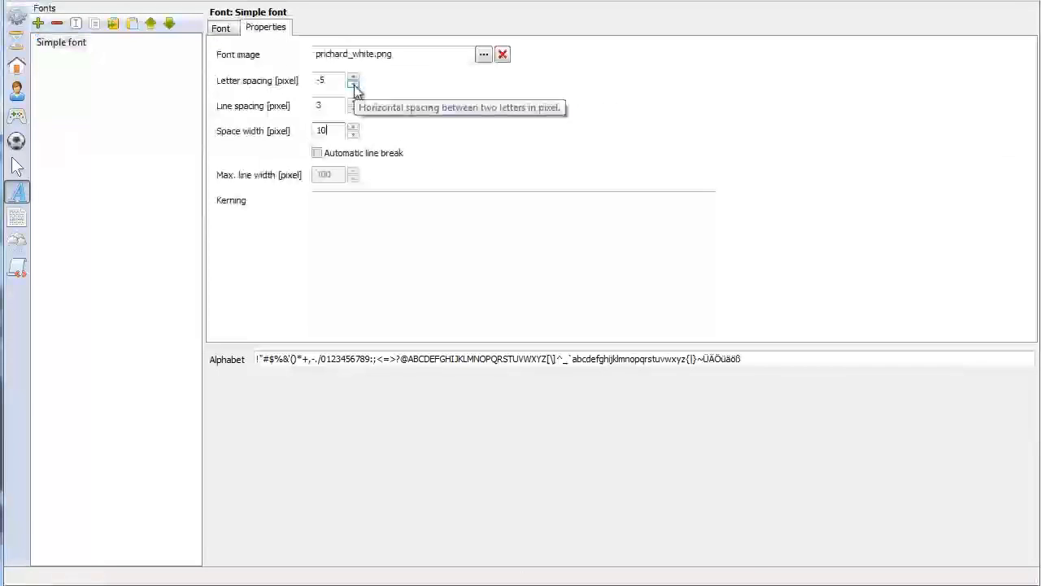
left_click(353, 84)
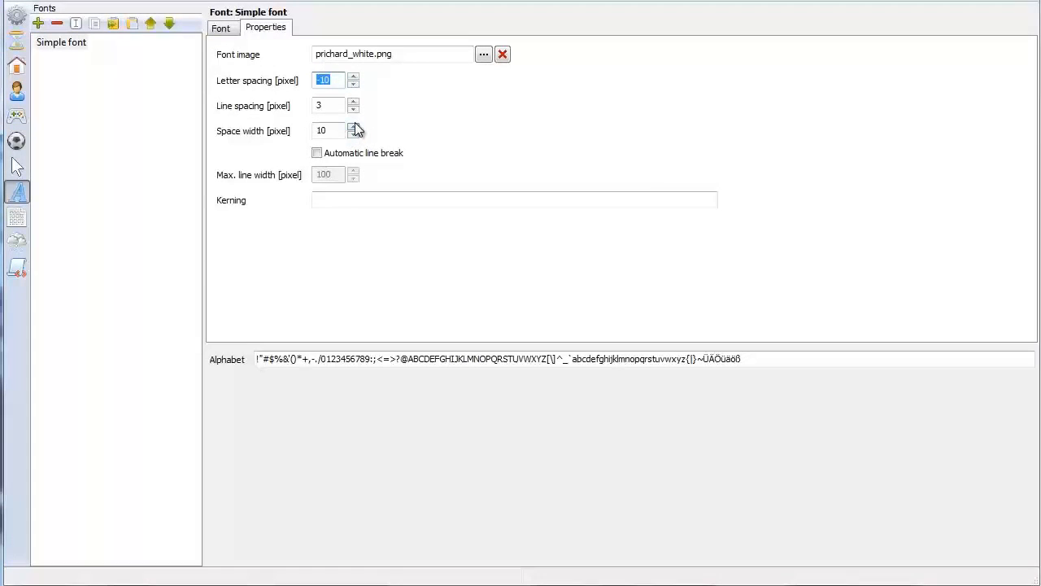
Test the tighter letter spacing by running the game and interacting with the TV, and close the player
left_click(127, 5)
left_click(139, 132)
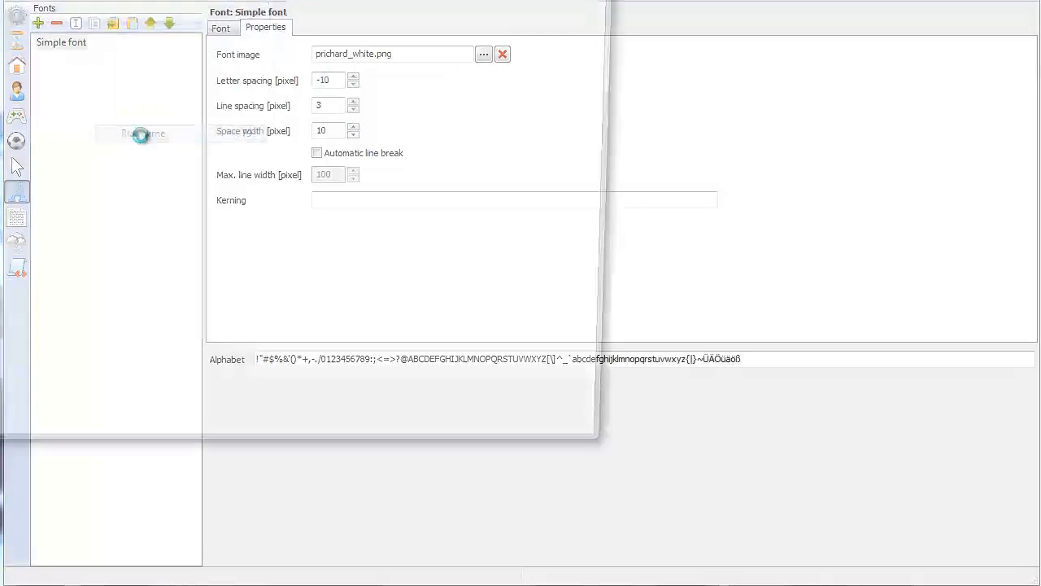
left_click_drag(648, 138, 439, 30)
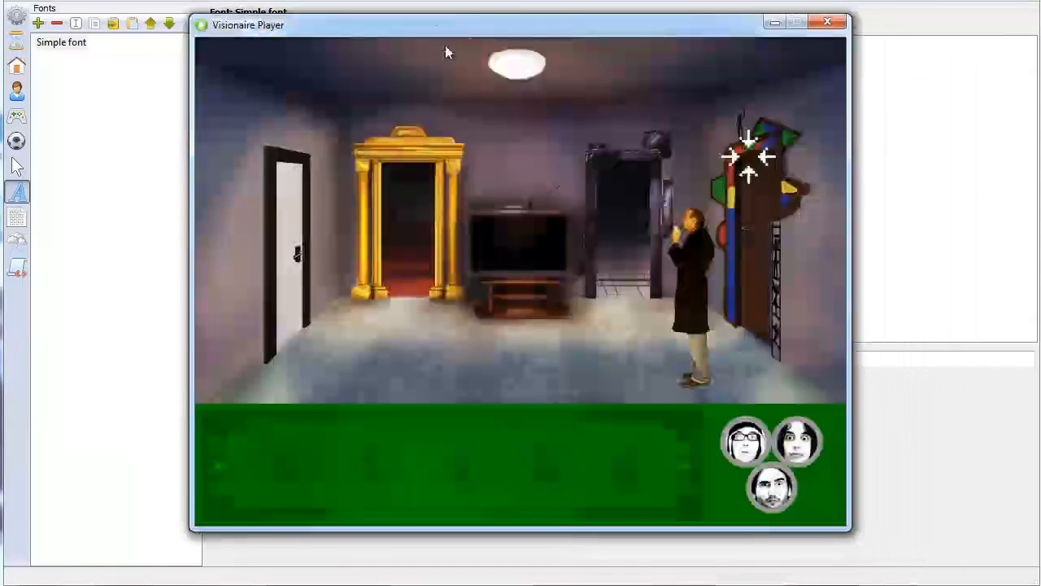
left_click(526, 249)
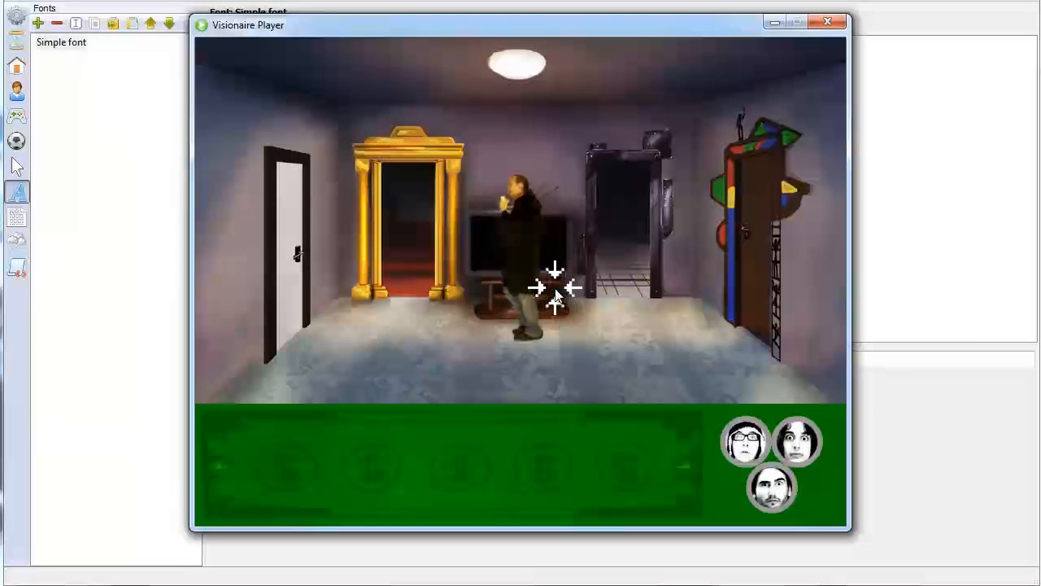
left_click(827, 22)
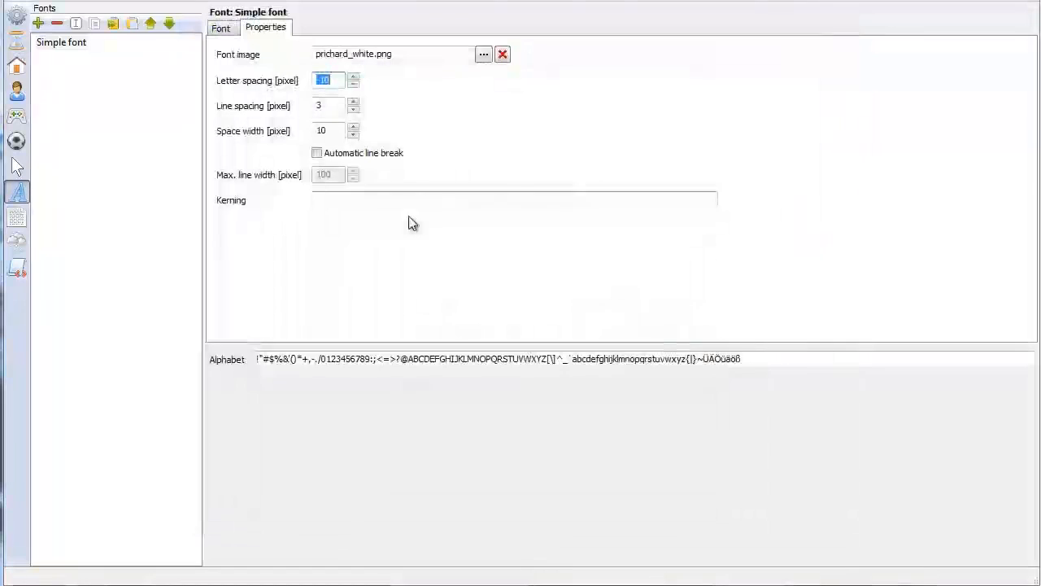
Set Simple font's space width to 15 pixels and check the TV's action text in a test run of the game
left_click(353, 127)
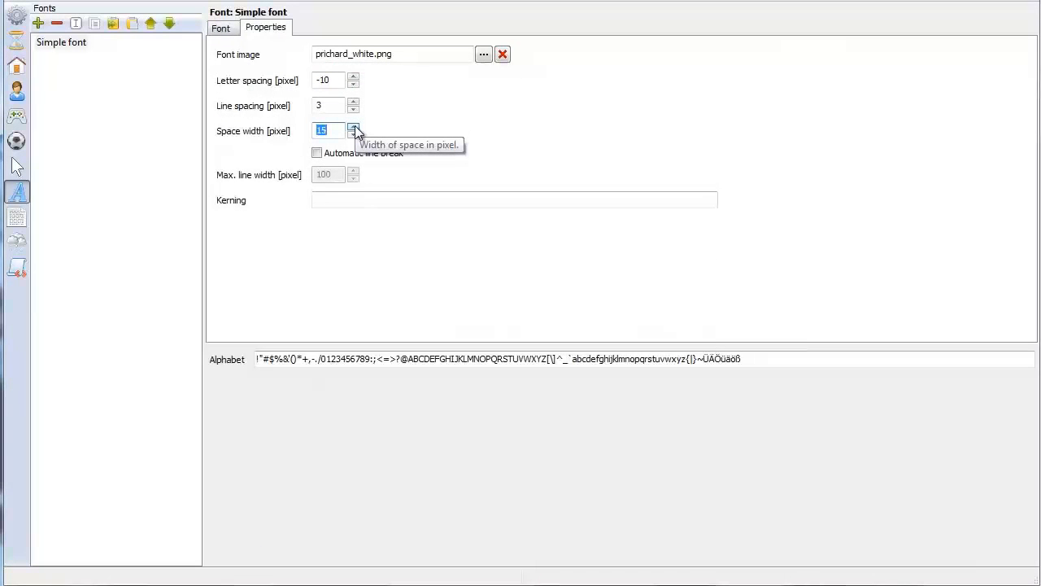
left_click(104, 2)
left_click(159, 130)
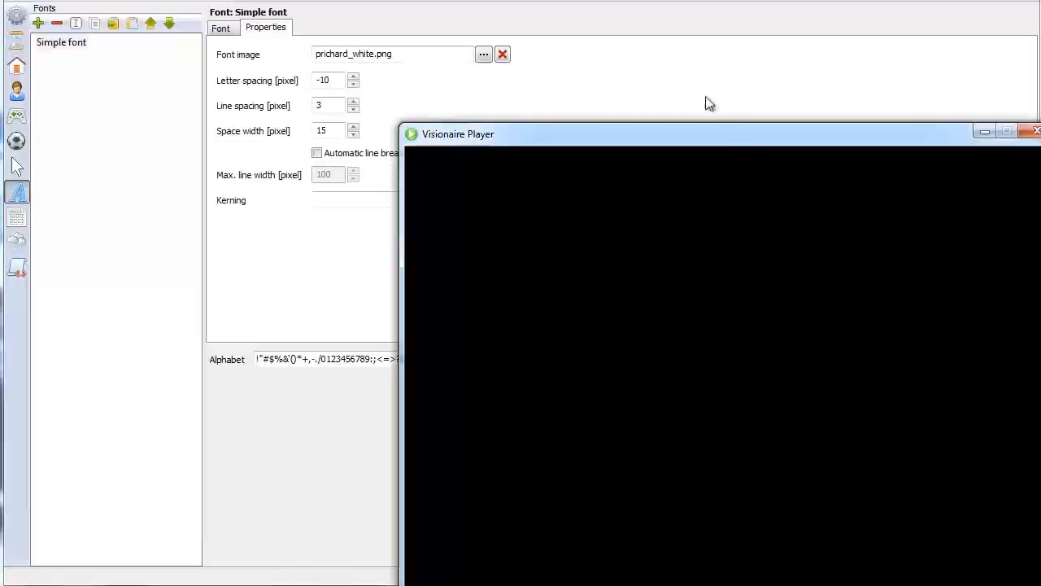
left_click_drag(719, 134, 411, 11)
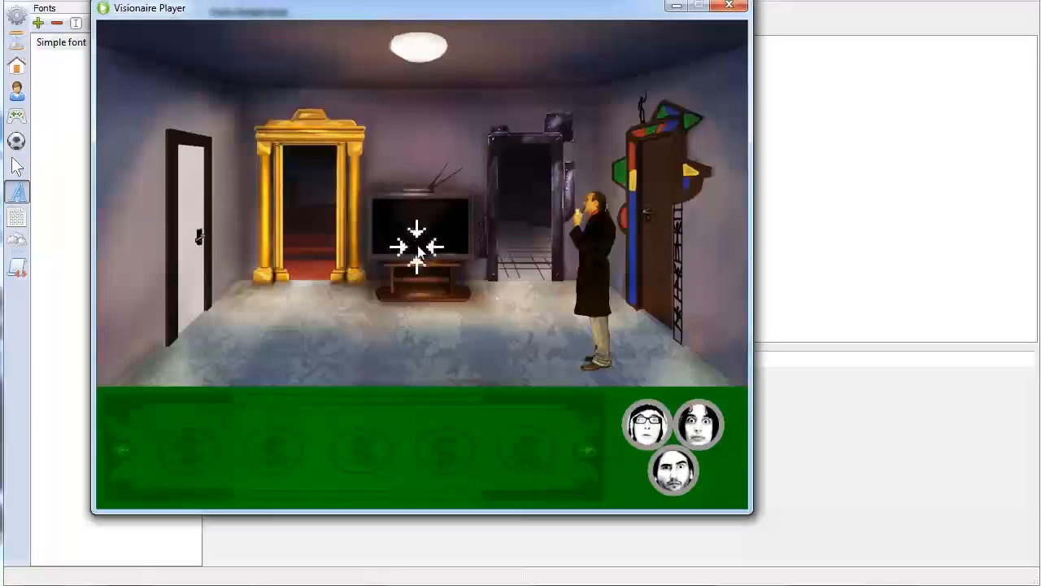
left_click(417, 224)
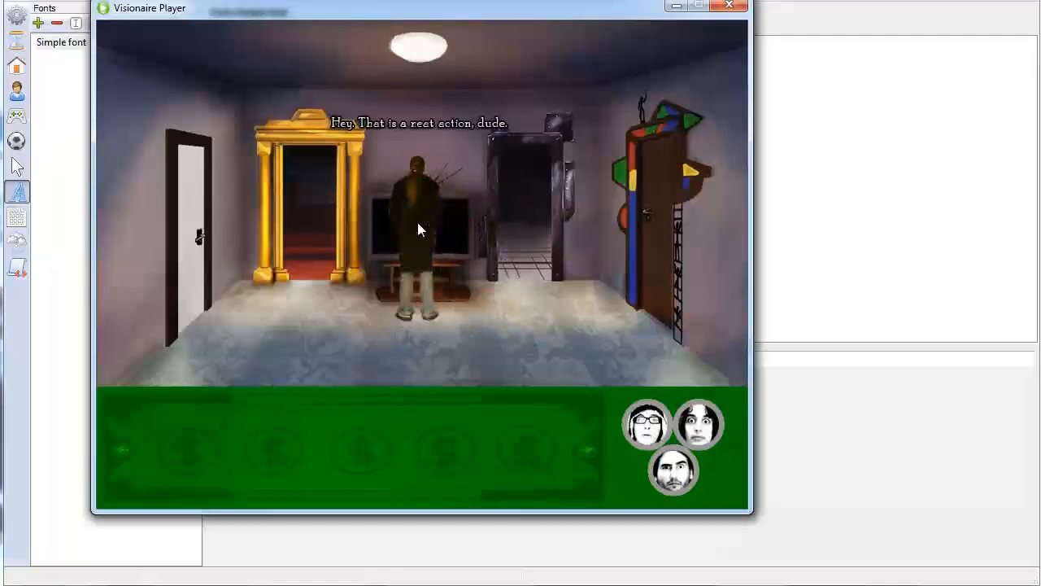
left_click(729, 6)
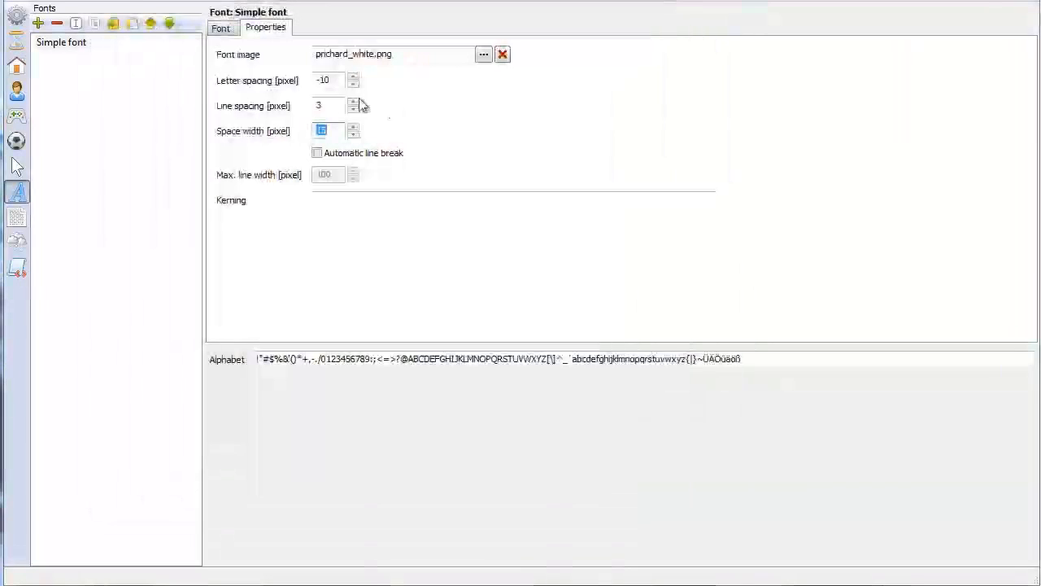
Set Simple font's letter spacing to -7 pixels and its space width to 17 pixels
left_click(353, 85)
left_click(353, 84)
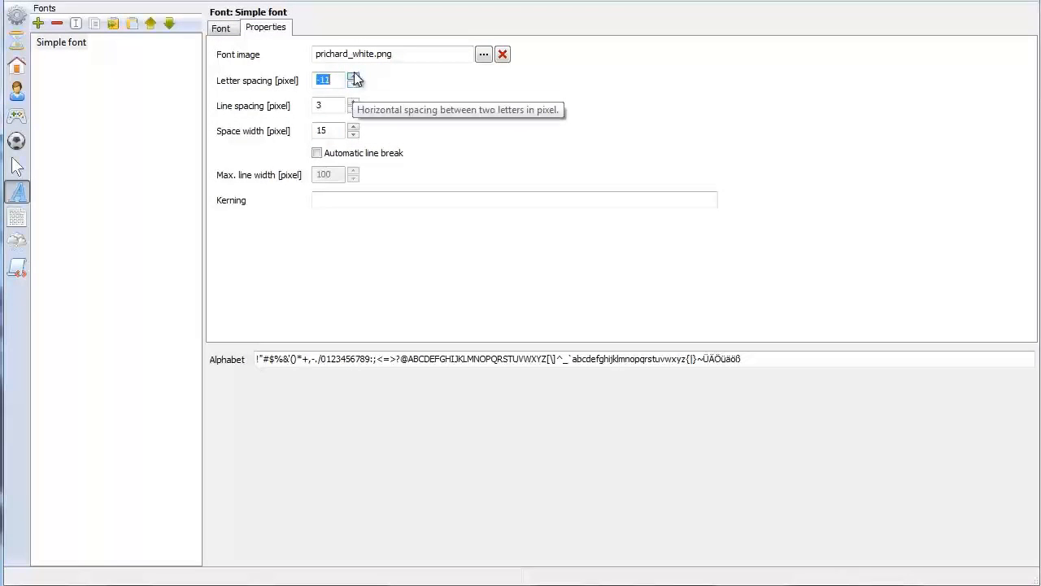
left_click(354, 76)
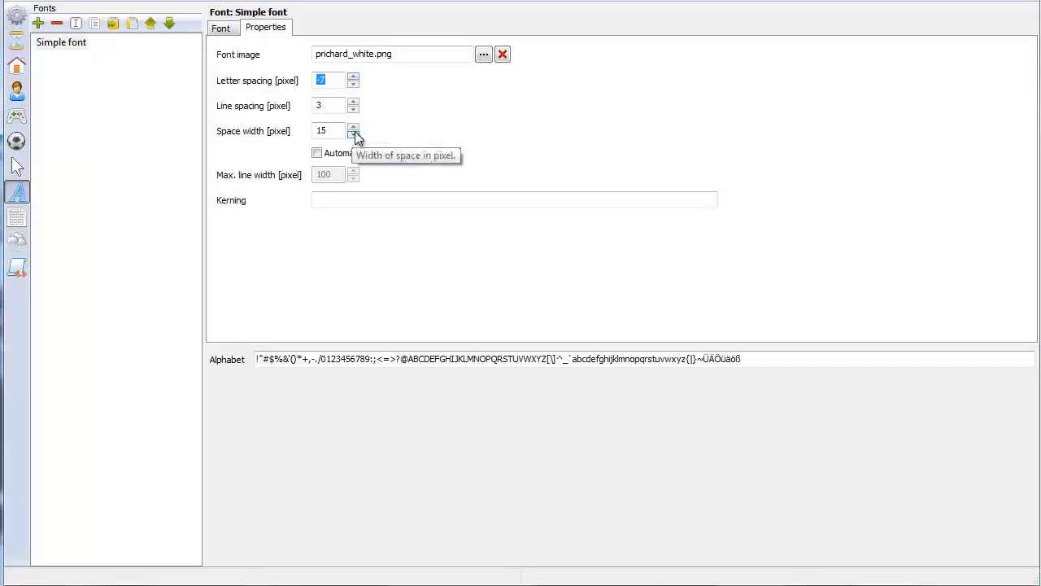
left_click(354, 128)
Test the new font spacing by running the game, interacting with the TV and walking away, and close the player
left_click(115, 1)
left_click(147, 132)
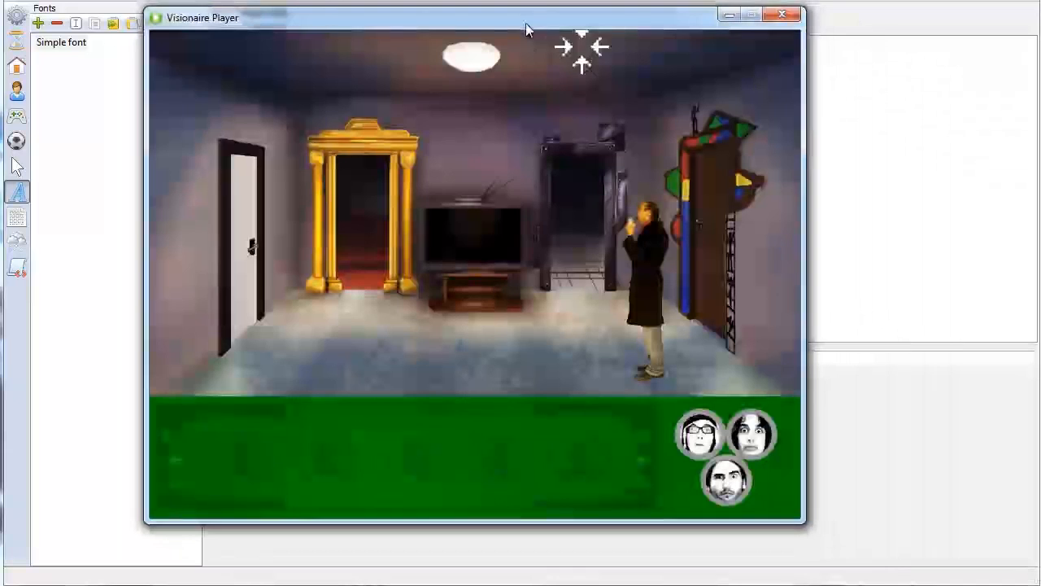
left_click(504, 244)
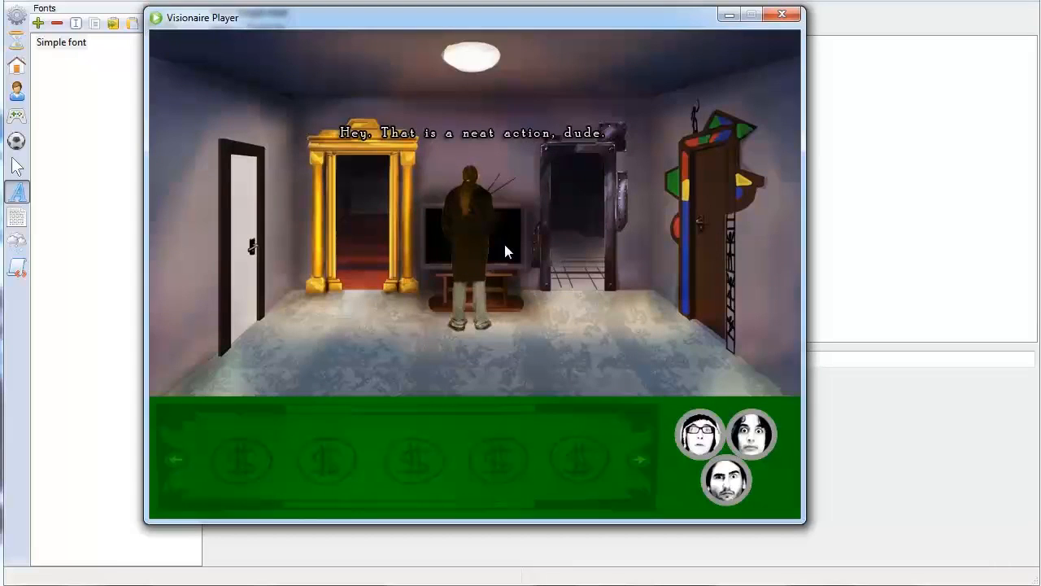
left_click(602, 351)
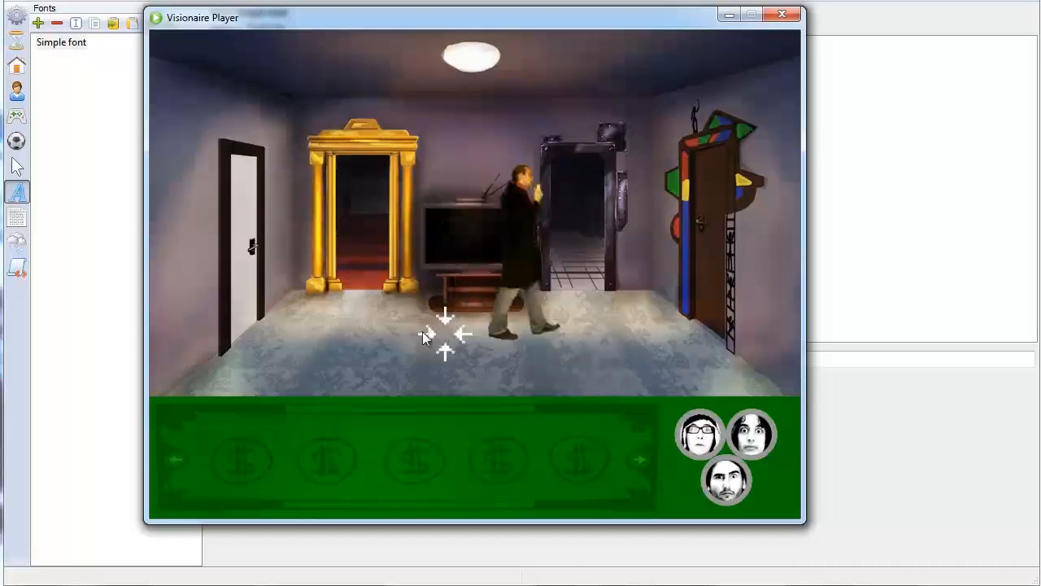
left_click(782, 15)
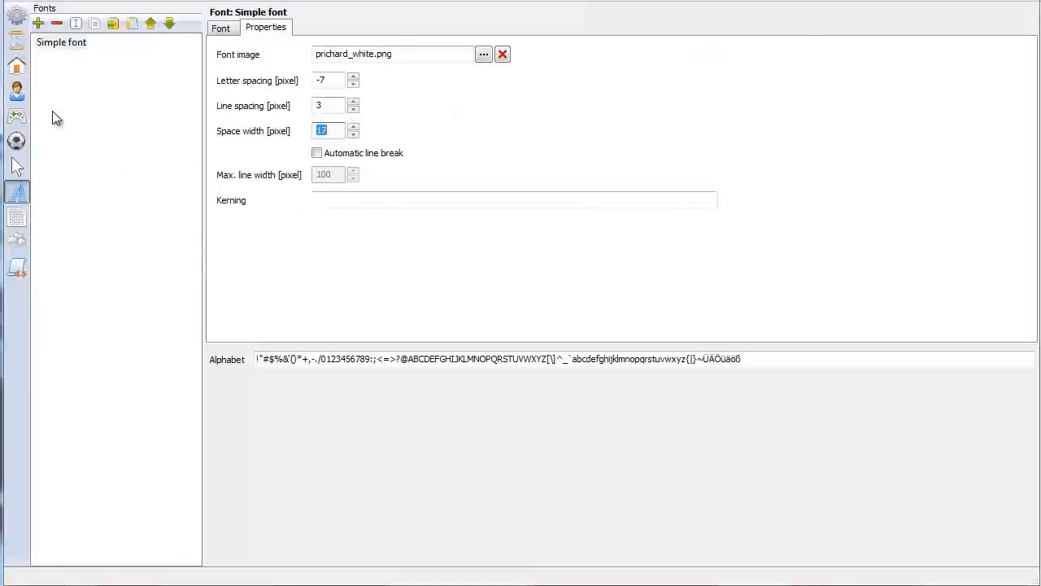
Open the Living Room scene and enlarge its scene view to show more of the room's floor
left_click(23, 67)
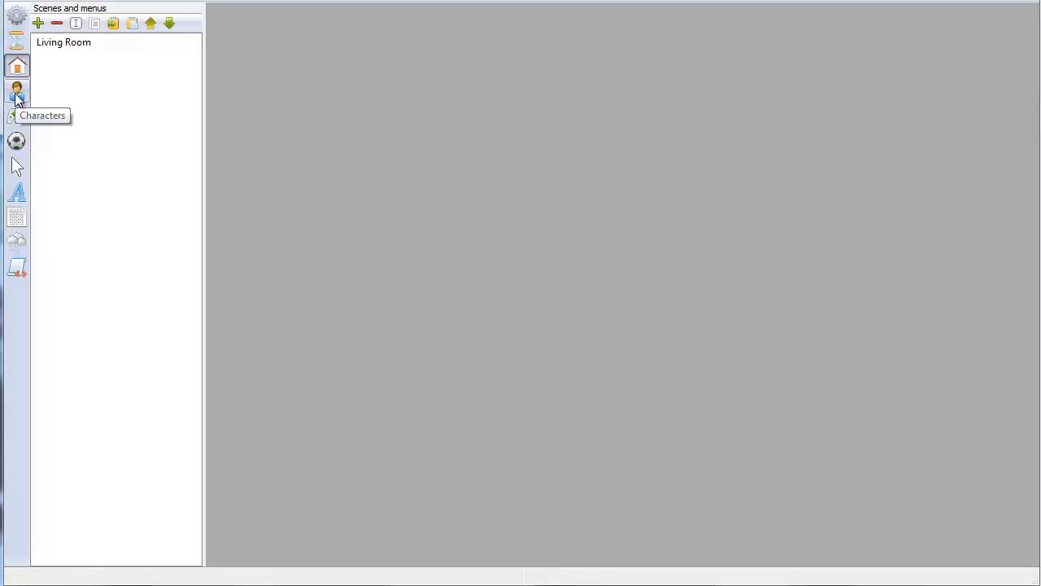
left_click(61, 42)
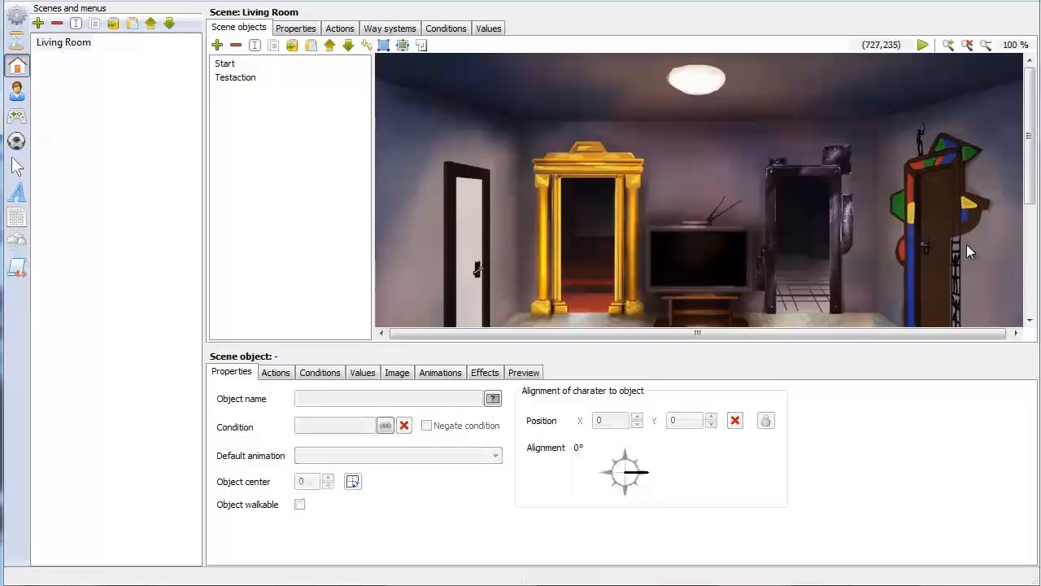
scroll(965, 246, "down", 3)
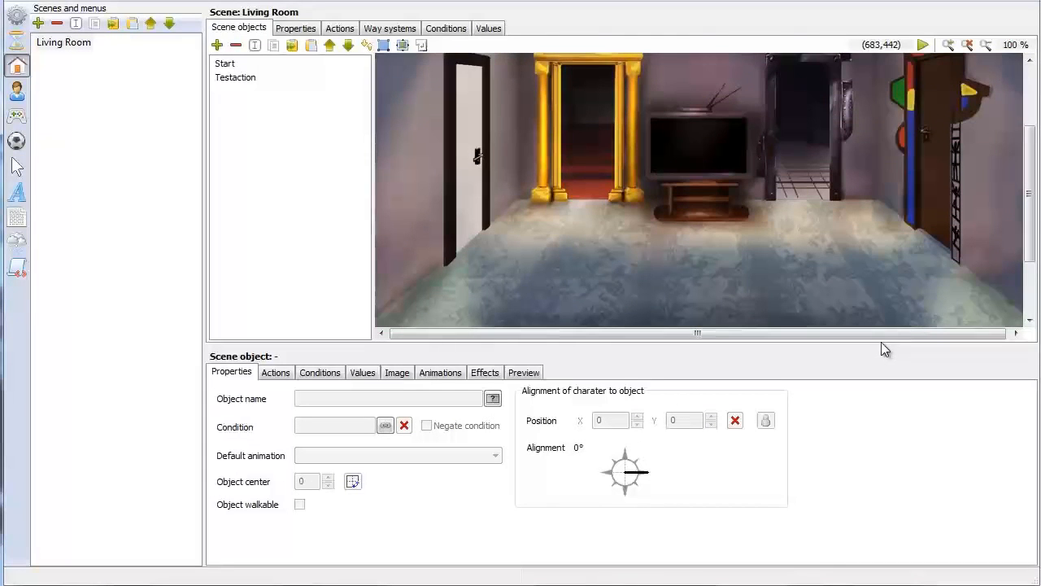
left_click_drag(882, 344, 884, 484)
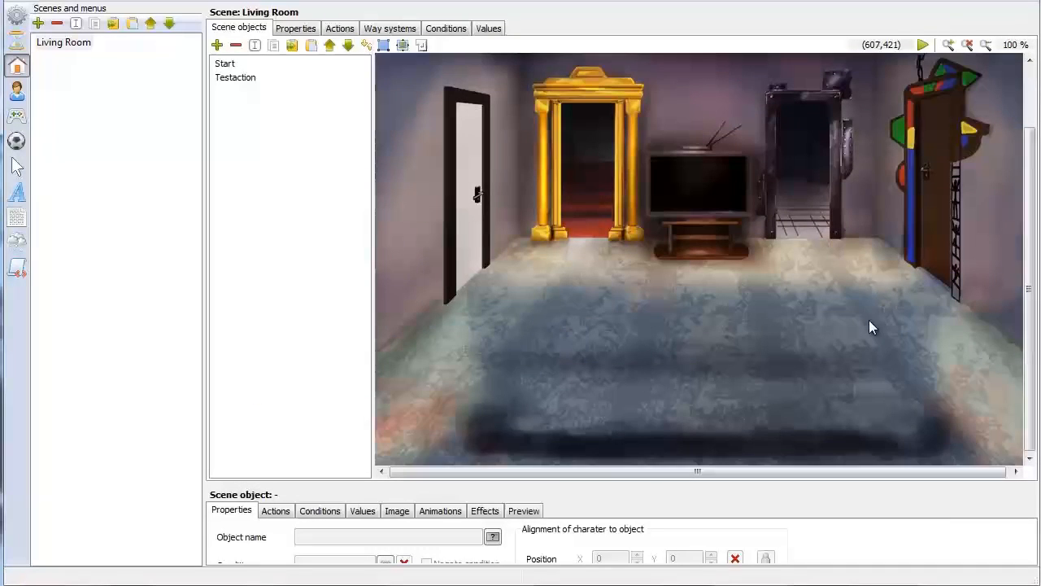
scroll(869, 319, "up", 3)
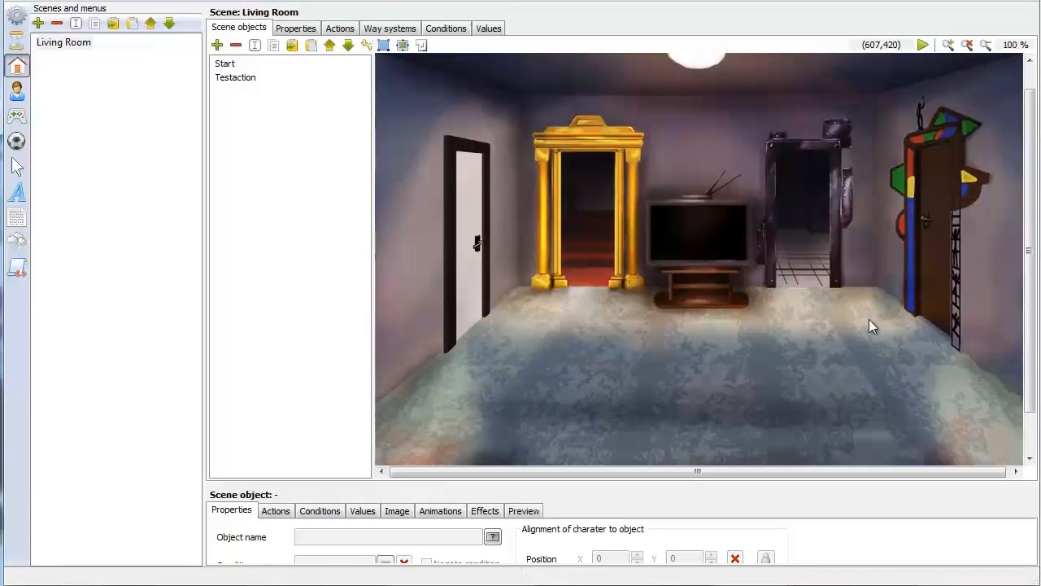